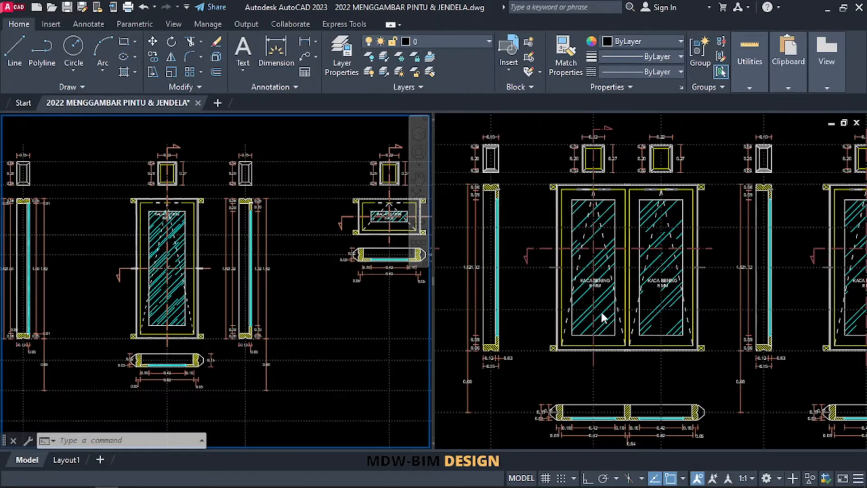
Widen the working viewport with the single-window drawings by shifting the divider toward the double-window reference
{"action": "mouse_move", "coordinate": [637, 267]}
{"action": "middle_mouse_down"}
{"action": "mouse_move", "coordinate": [472, 256]}
{"action": "mouse_move", "coordinate": [547, 272]}
{"action": "mouse_move", "coordinate": [548, 291]}
{"action": "middle_mouse_up"}
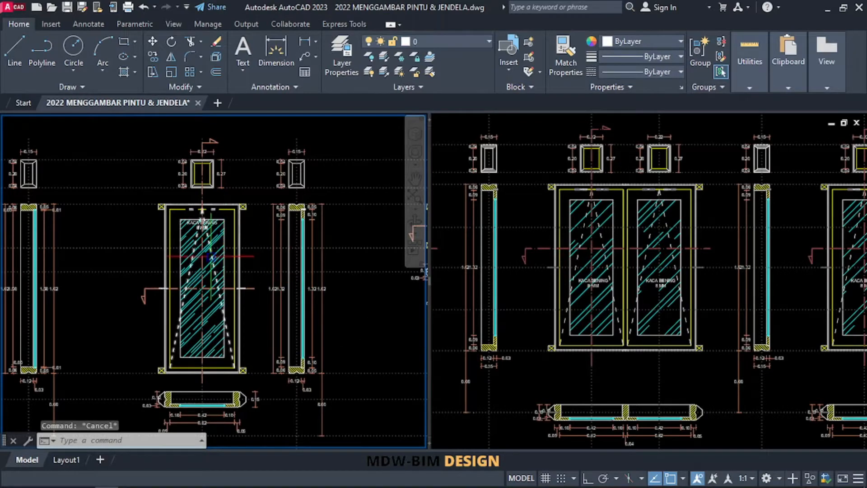
{"action": "scroll", "coordinate": [242, 287], "scroll_direction": "down", "scroll_amount": 3}
{"action": "middle_click_drag", "start_coordinate": [111, 285], "coordinate": [145, 285]}
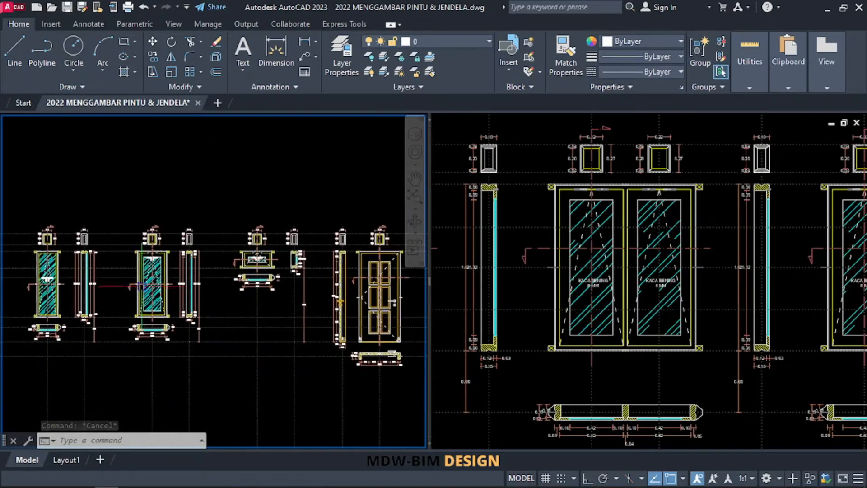
{"action": "scroll", "coordinate": [205, 289], "scroll_direction": "up", "scroll_amount": 4}
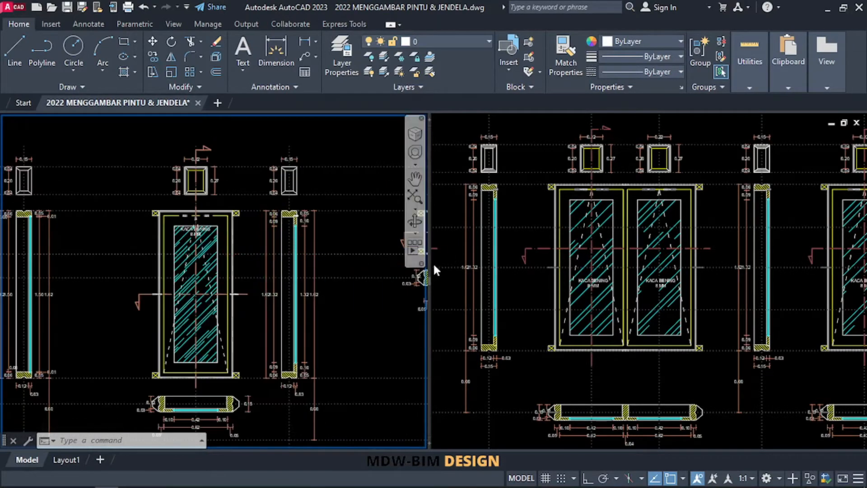
{"action": "left_click_drag", "start_coordinate": [429, 271], "coordinate": [574, 269]}
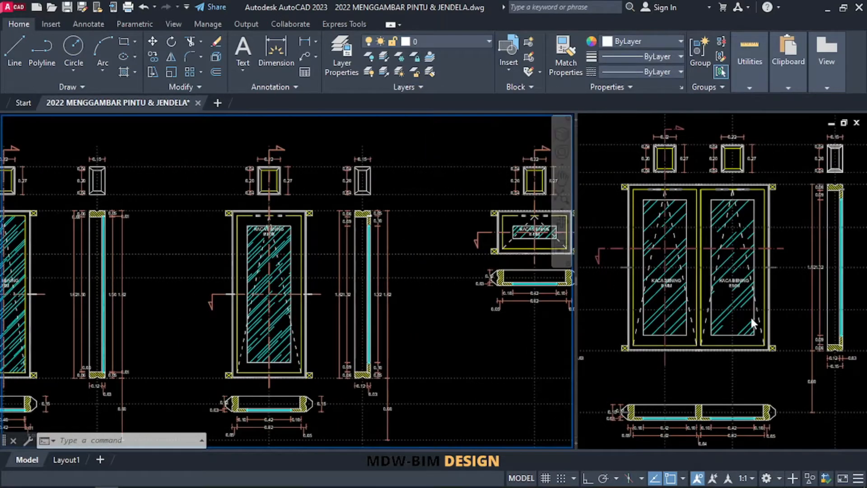
{"action": "left_click", "coordinate": [429, 332]}
{"action": "left_click", "coordinate": [430, 332]}
{"action": "middle_click_drag", "start_coordinate": [432, 327], "coordinate": [393, 286]}
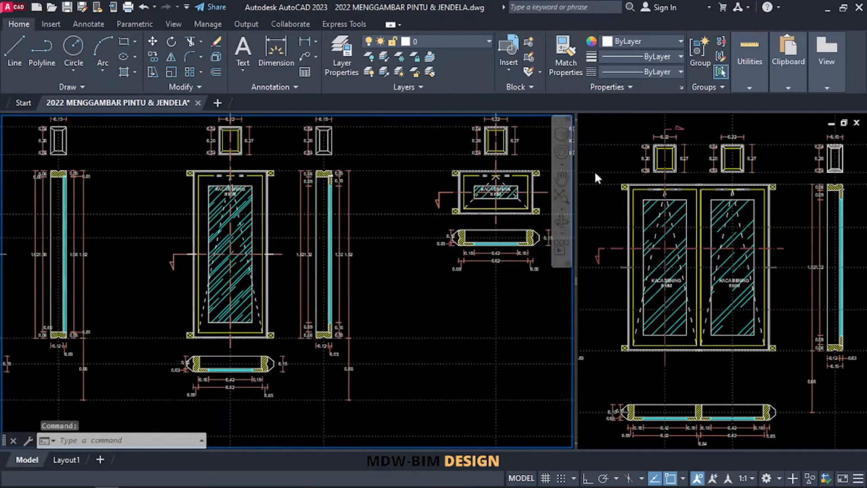
{"action": "left_click", "coordinate": [393, 287]}
{"action": "scroll", "coordinate": [303, 319], "scroll_direction": "down", "scroll_amount": 3}
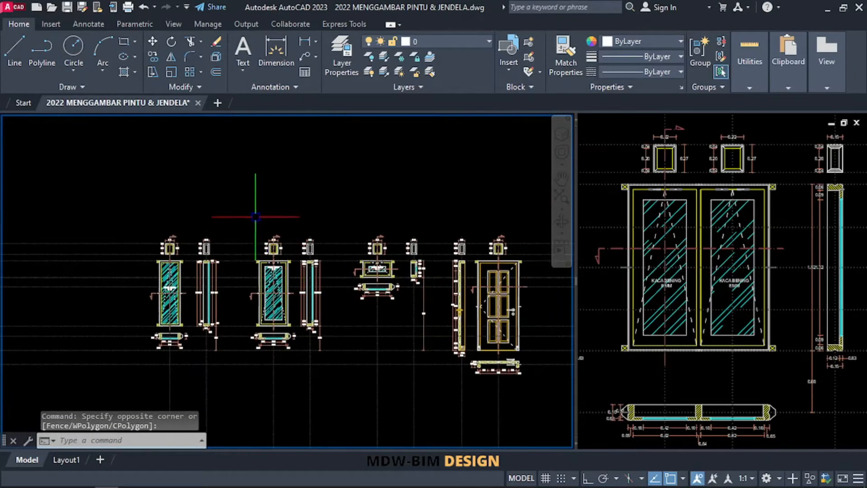
{"action": "left_click", "coordinate": [249, 196]}
{"action": "left_click", "coordinate": [327, 389]}
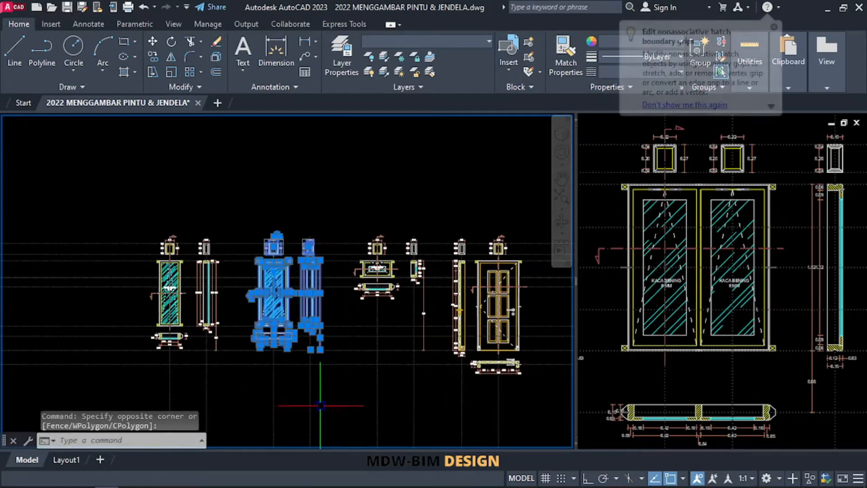
{"action": "type", "text": "C"}
{"action": "key", "text": "Return"}
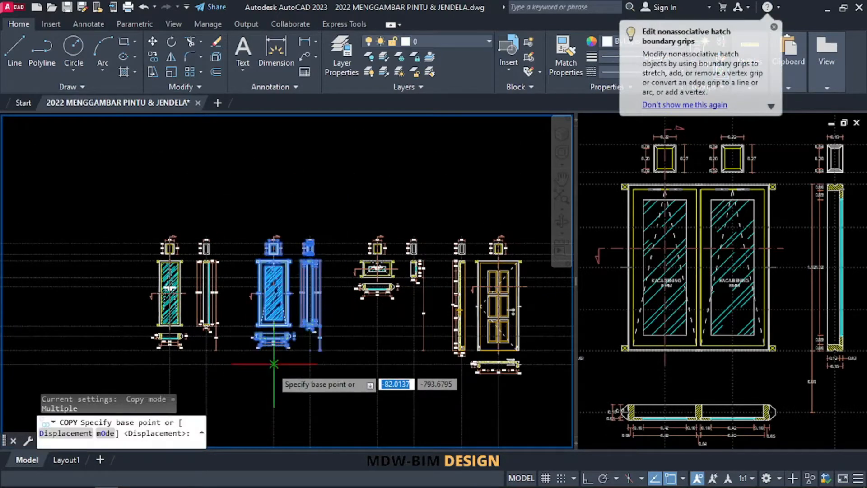
{"action": "key", "text": "Escape"}
Copy the larger single window with its sections, dimensions and vertical guide lines horizontally, with Ortho on, to the empty area beyond the panelled door
{"action": "left_click", "coordinate": [242, 213]}
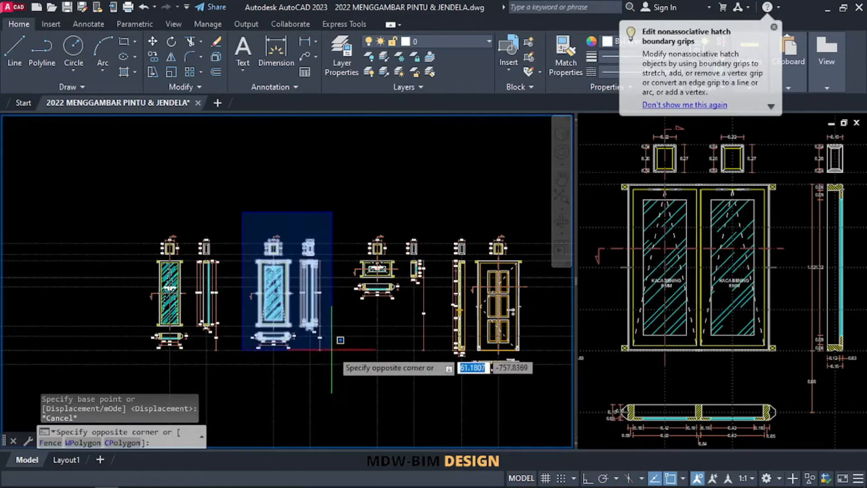
{"action": "left_click", "coordinate": [334, 361]}
{"action": "left_click", "coordinate": [330, 378]}
{"action": "left_click", "coordinate": [262, 396]}
{"action": "type", "text": "co"}
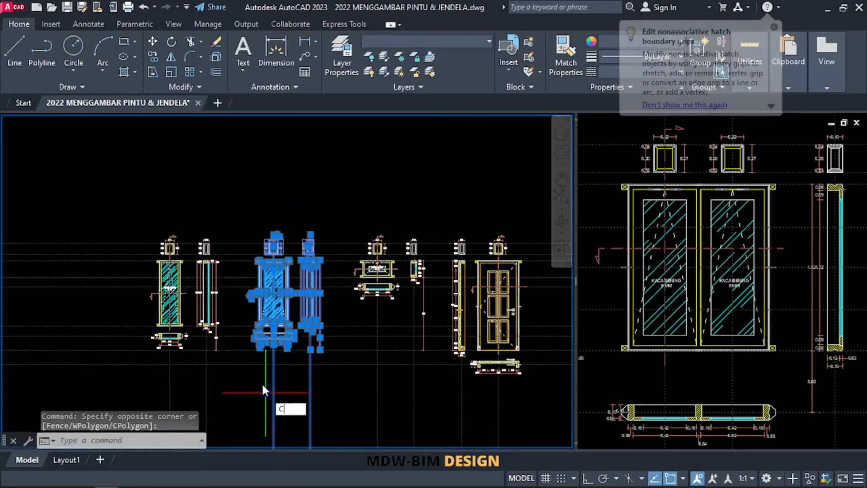
{"action": "key", "text": "Return"}
{"action": "left_click", "coordinate": [274, 364]}
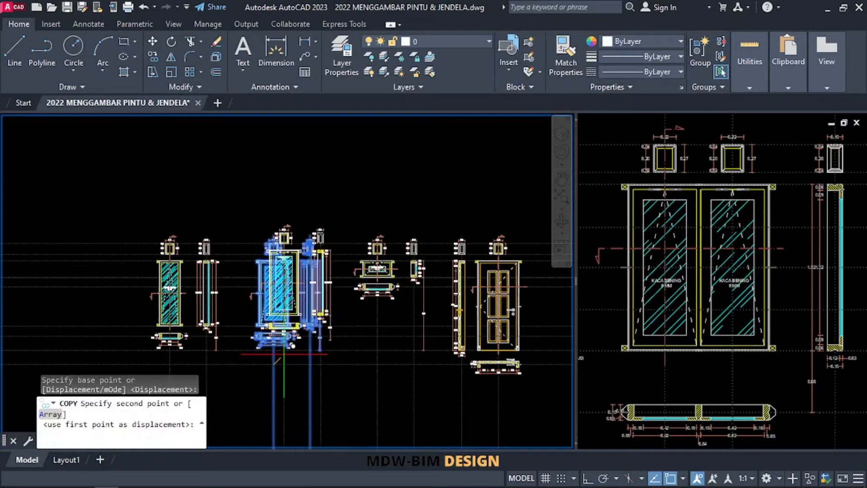
{"action": "middle_click_drag", "start_coordinate": [451, 352], "coordinate": [230, 352]}
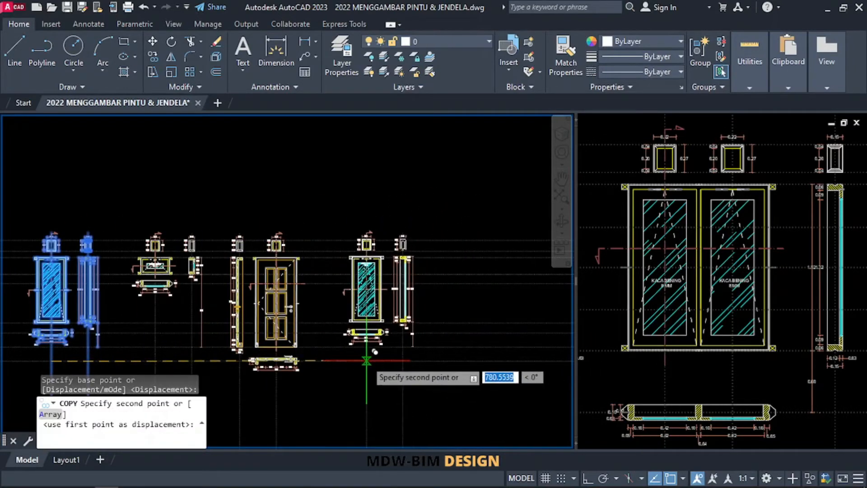
{"action": "left_click", "coordinate": [587, 478]}
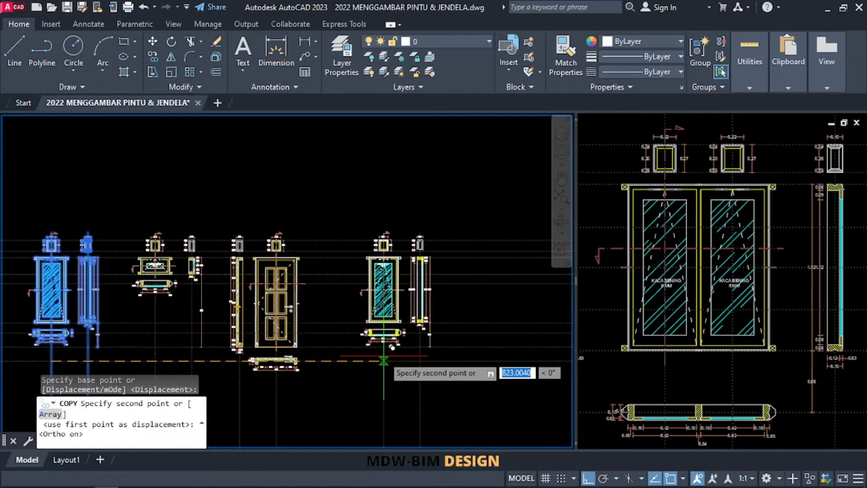
{"action": "left_click", "coordinate": [384, 360]}
{"action": "key", "text": "Escape"}
Move the copied window's side section and its guide line horizontally away from the front elevation to make room for a second sash
{"action": "scroll", "coordinate": [456, 279], "scroll_direction": "up", "scroll_amount": 4}
{"action": "scroll", "coordinate": [452, 275], "scroll_direction": "down", "scroll_amount": 2}
{"action": "middle_click_drag", "start_coordinate": [445, 273], "coordinate": [450, 240]}
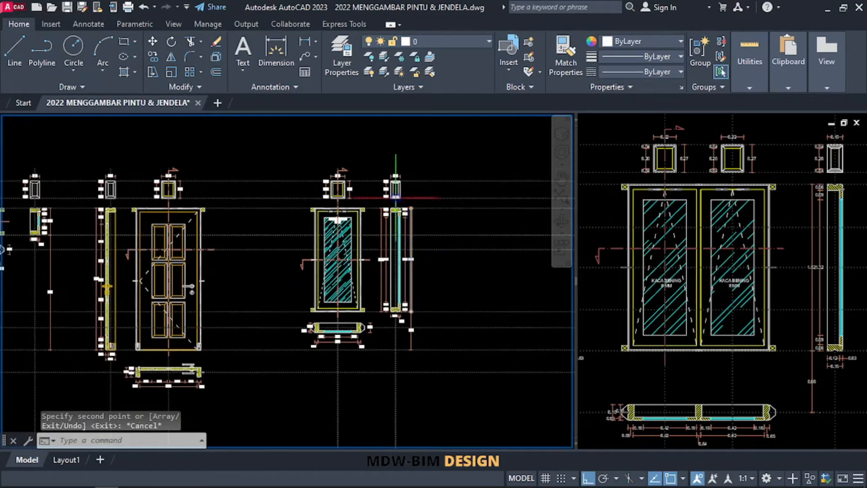
{"action": "left_click", "coordinate": [367, 155]}
{"action": "left_click", "coordinate": [449, 375]}
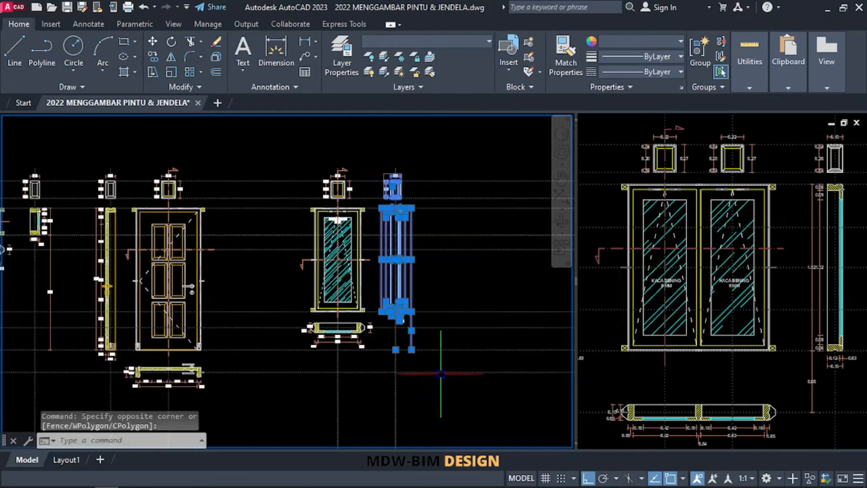
{"action": "type", "text": "m"}
{"action": "key", "text": "Return"}
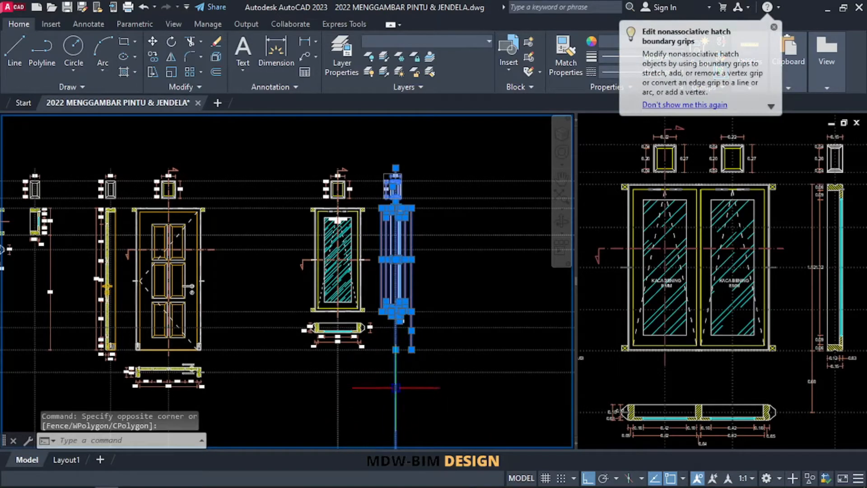
{"action": "left_click", "coordinate": [395, 371]}
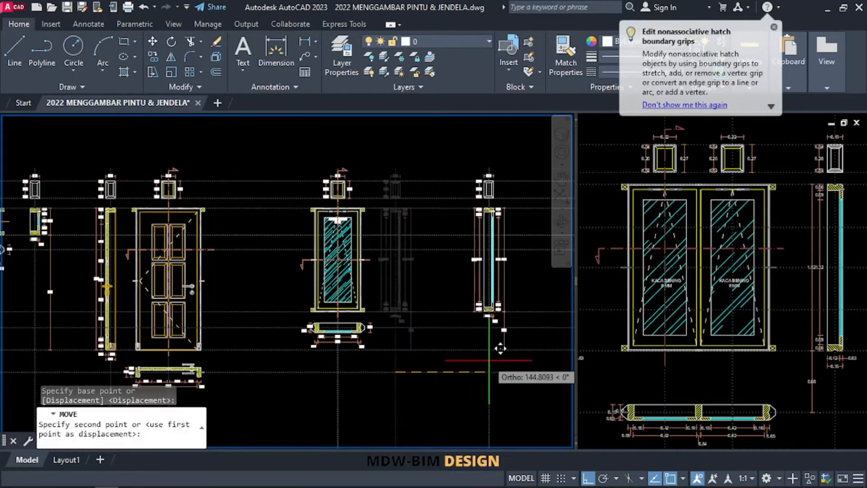
{"action": "key", "text": "Escape"}
Draw a narrow upright rectangle 15 units high beside the copied window's plan section for the middle post
{"action": "scroll", "coordinate": [400, 328], "scroll_direction": "up", "scroll_amount": 6}
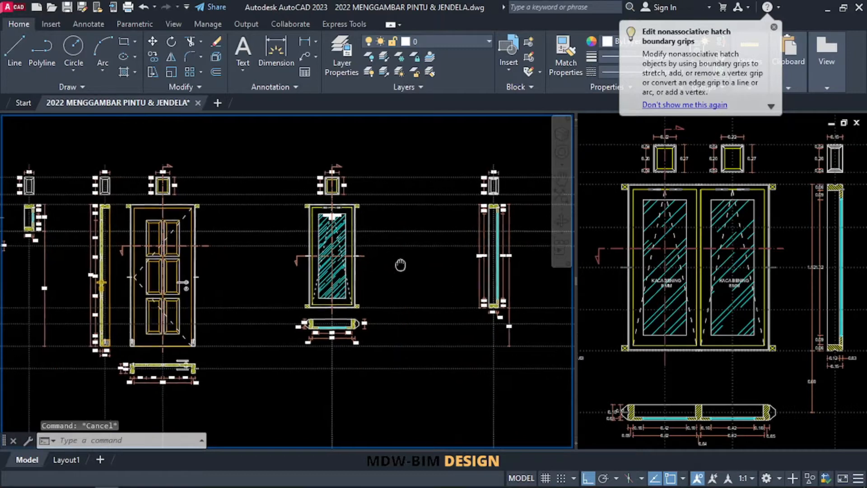
{"action": "middle_click_drag", "start_coordinate": [352, 316], "coordinate": [303, 319]}
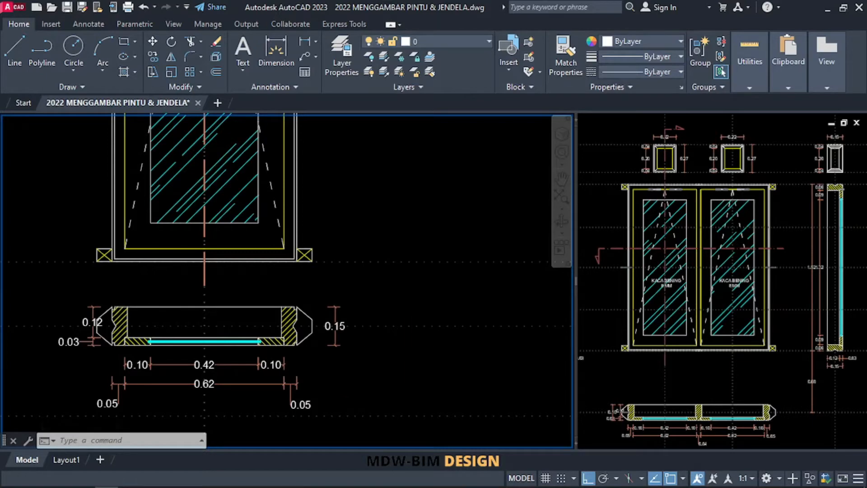
{"action": "type", "text": "rec"}
{"action": "key", "text": "Return"}
{"action": "left_click", "coordinate": [375, 393]}
{"action": "scroll", "coordinate": [415, 352], "scroll_direction": "up", "scroll_amount": 2}
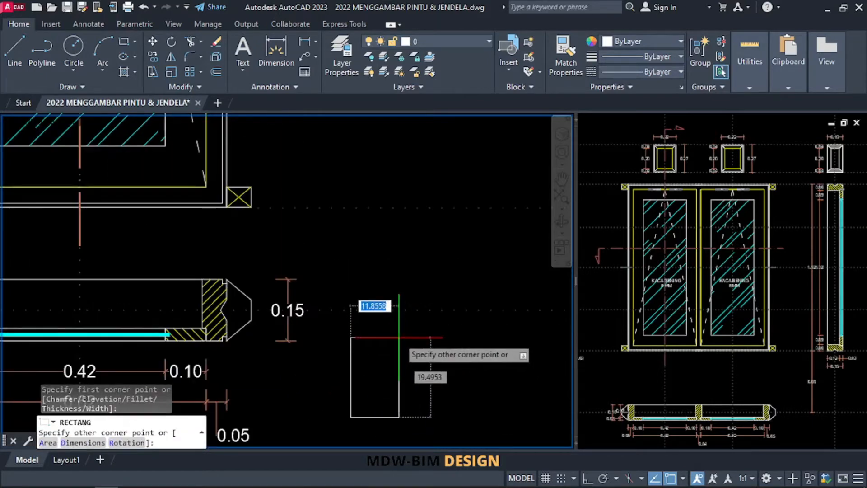
{"action": "key", "text": "Tab"}
{"action": "type", "text": "15"}
{"action": "key", "text": "Return"}
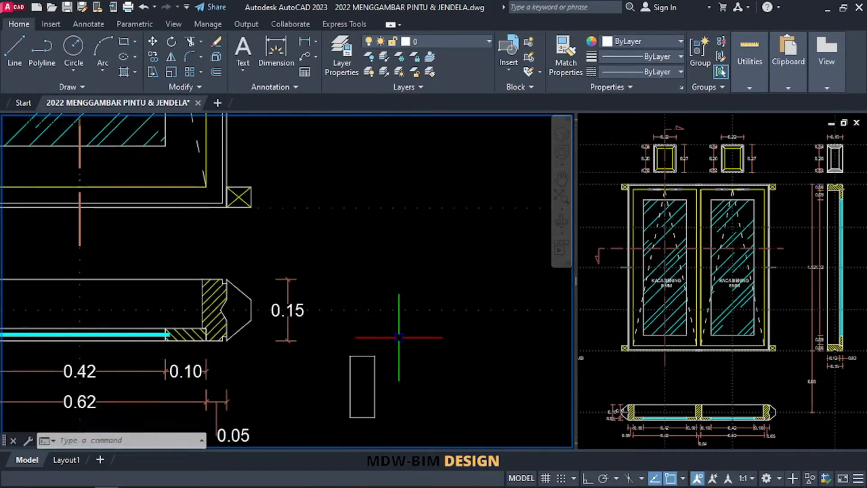
Draw a 1-unit square inside the lower-left corner of the post rectangle
{"action": "scroll", "coordinate": [370, 412], "scroll_direction": "up", "scroll_amount": 4}
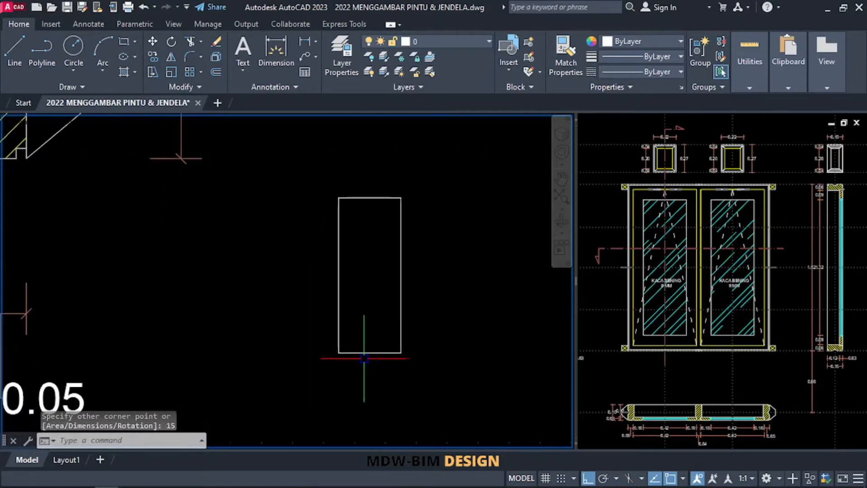
{"action": "type", "text": "REC"}
{"action": "key", "text": "Return"}
{"action": "left_click", "coordinate": [399, 352]}
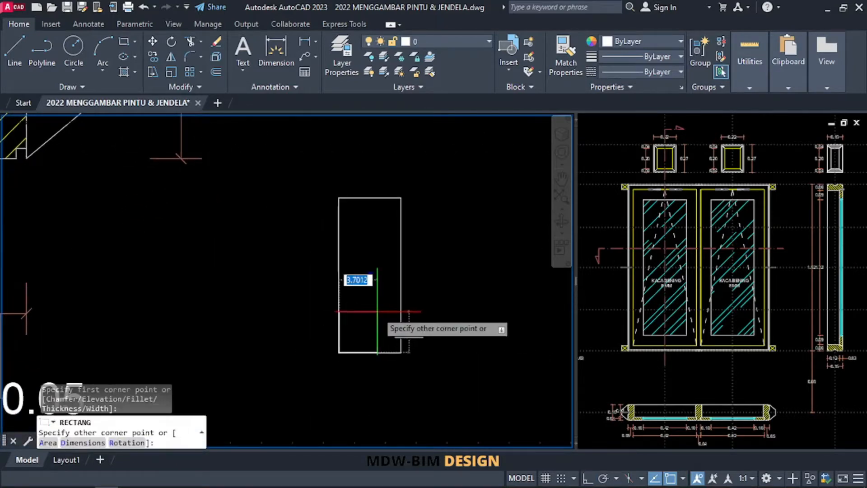
{"action": "type", "text": "1"}
{"action": "key", "text": "Return"}
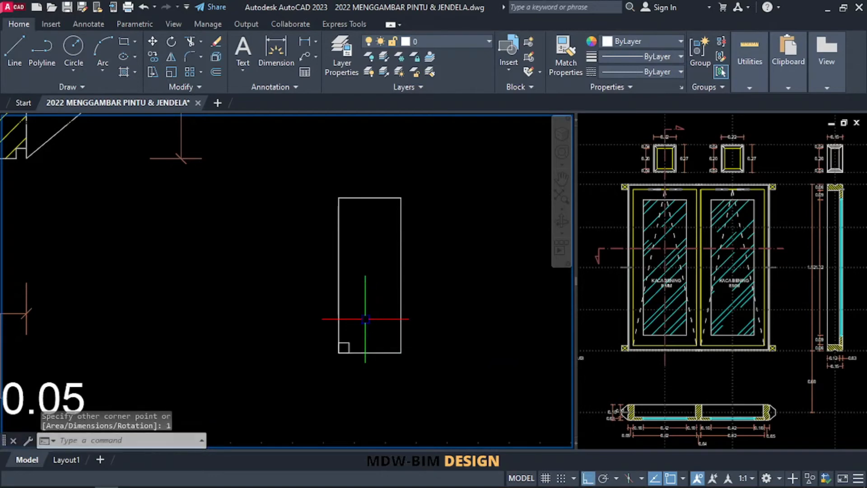
Mirror the small square about the post rectangle's vertical centreline, keeping the original
{"action": "left_click", "coordinate": [349, 342]}
{"action": "type", "text": "mi"}
{"action": "key", "text": "Return"}
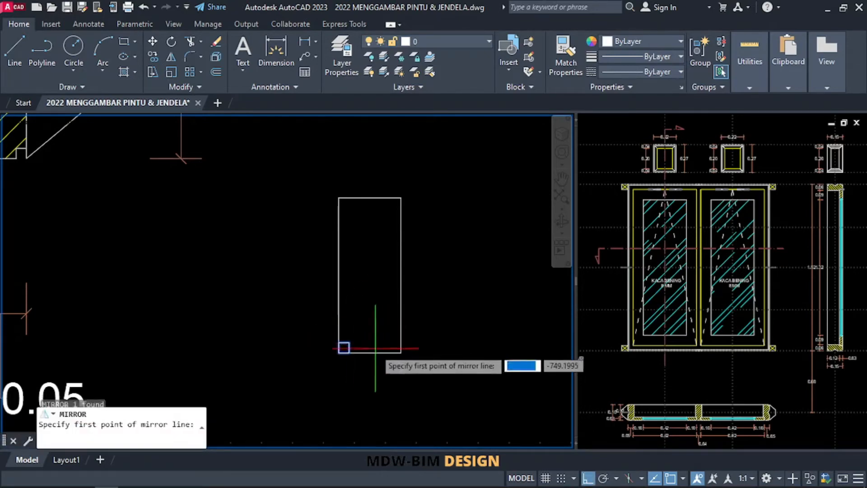
{"action": "left_click", "coordinate": [369, 353]}
{"action": "left_click", "coordinate": [383, 292]}
{"action": "key", "text": "Return"}
Stretch the upper edges of both corner squares upward by 2 units
{"action": "scroll", "coordinate": [372, 336], "scroll_direction": "up", "scroll_amount": 2}
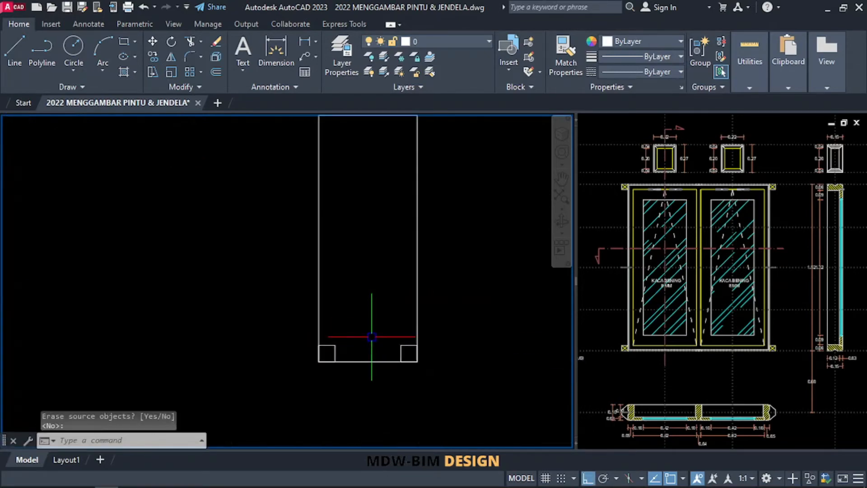
{"action": "type", "text": "s"}
{"action": "key", "text": "Return"}
{"action": "left_click", "coordinate": [461, 316]}
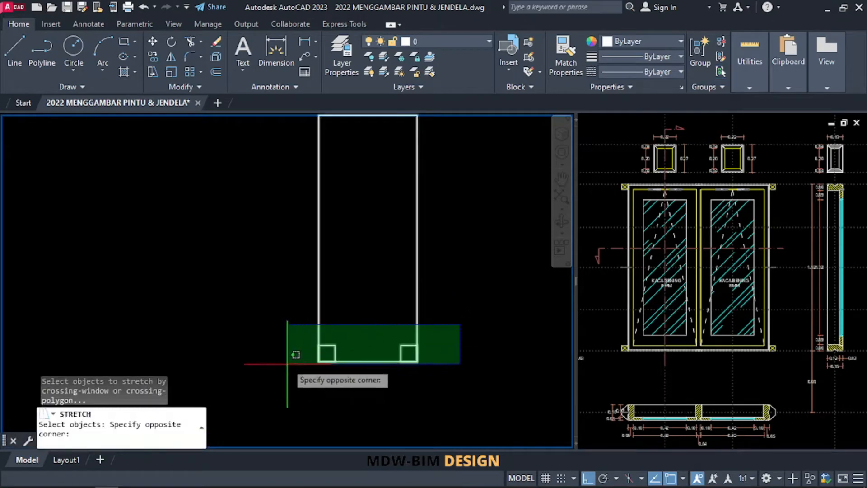
{"action": "left_click", "coordinate": [273, 347]}
{"action": "key", "text": "Return"}
{"action": "left_click", "coordinate": [261, 339]}
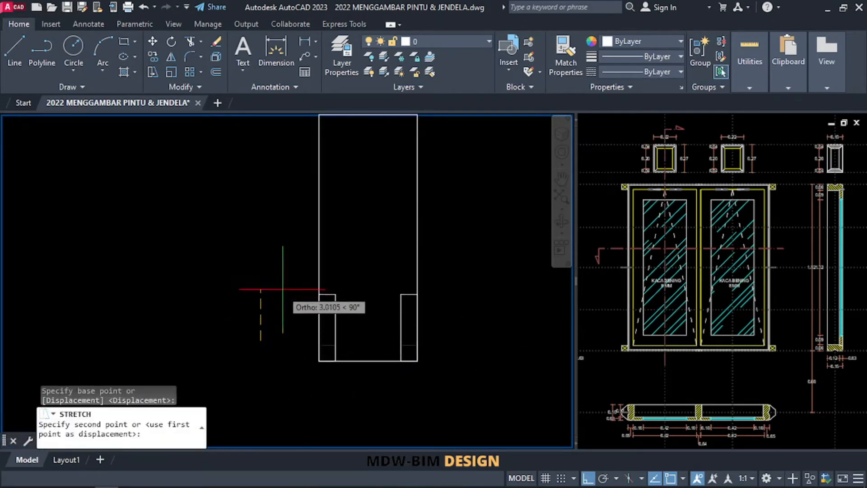
{"action": "type", "text": "2"}
{"action": "key", "text": "Return"}
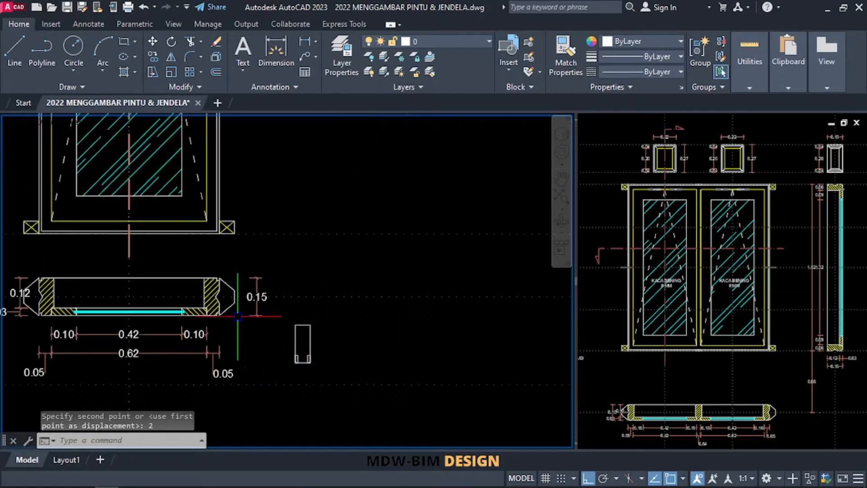
Measure the thickness of the hatched sash rail in the copied window's plan section
{"action": "scroll", "coordinate": [206, 321], "scroll_direction": "up", "scroll_amount": 8}
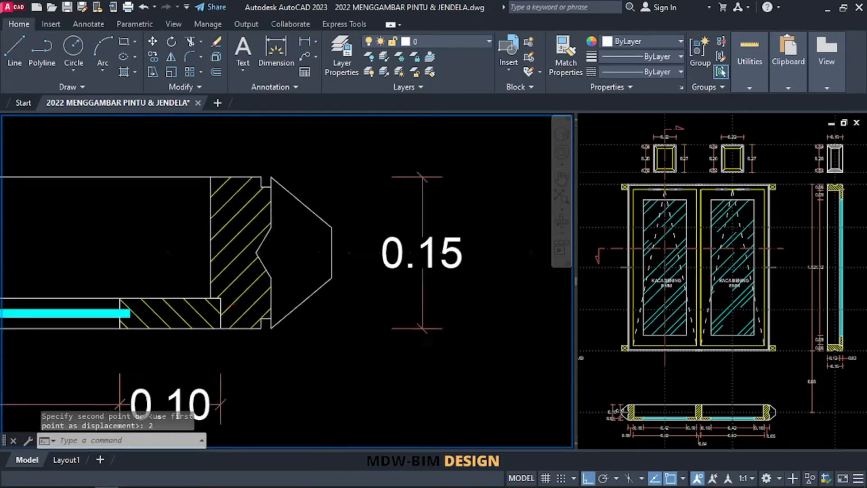
{"action": "type", "text": "MEA"}
{"action": "key", "text": "Return"}
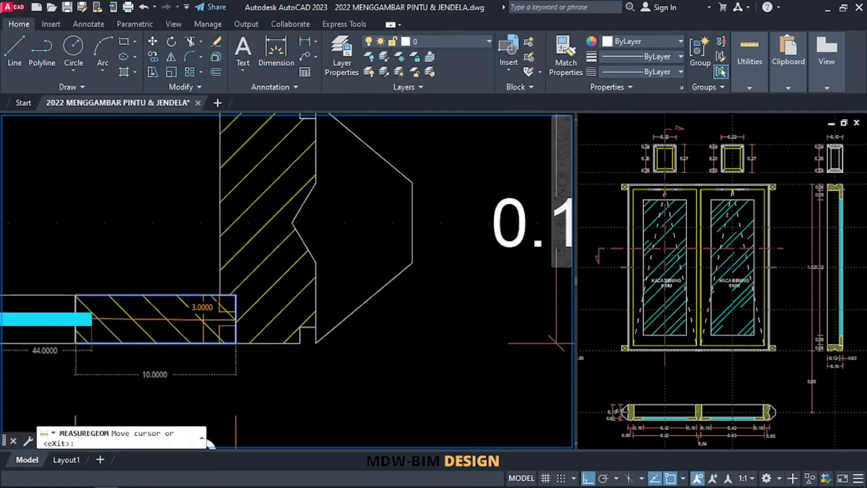
{"action": "scroll", "coordinate": [196, 319], "scroll_direction": "down", "scroll_amount": 5}
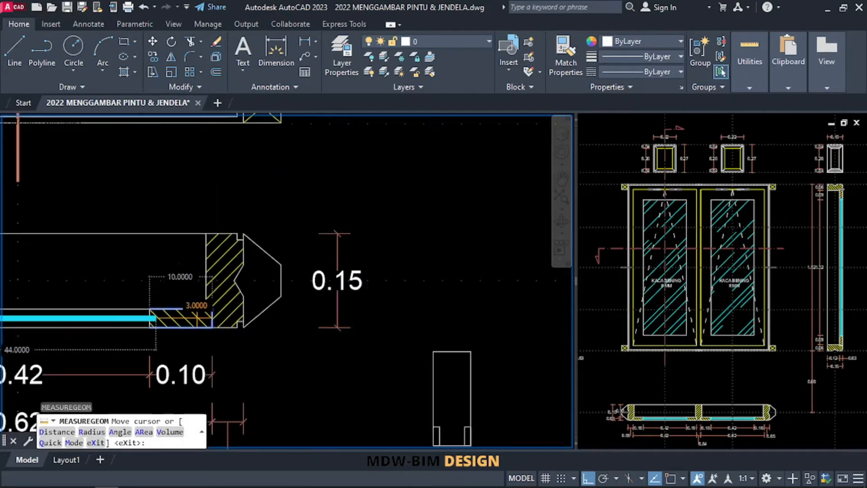
{"action": "key", "text": "Escape"}
Trim the outline segments around the right corner rectangle to form the rebate in the post's lower-right corner
{"action": "scroll", "coordinate": [387, 334], "scroll_direction": "up", "scroll_amount": 6}
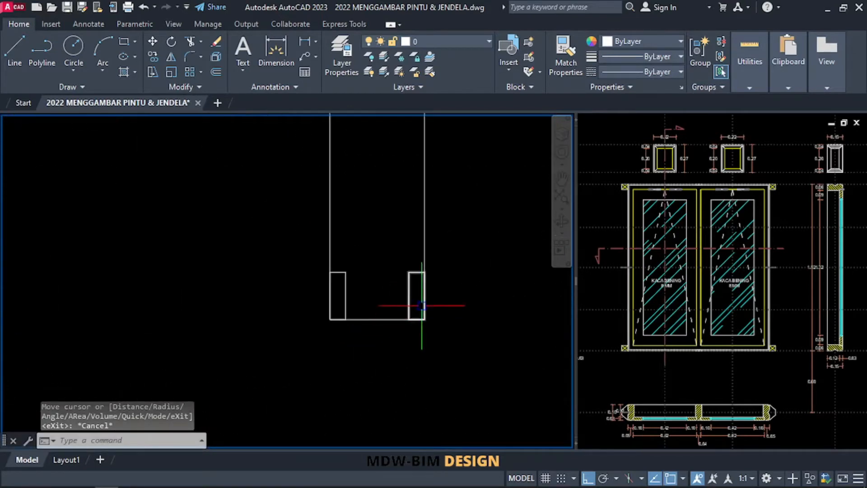
{"action": "type", "text": "TR"}
{"action": "key", "text": "Return"}
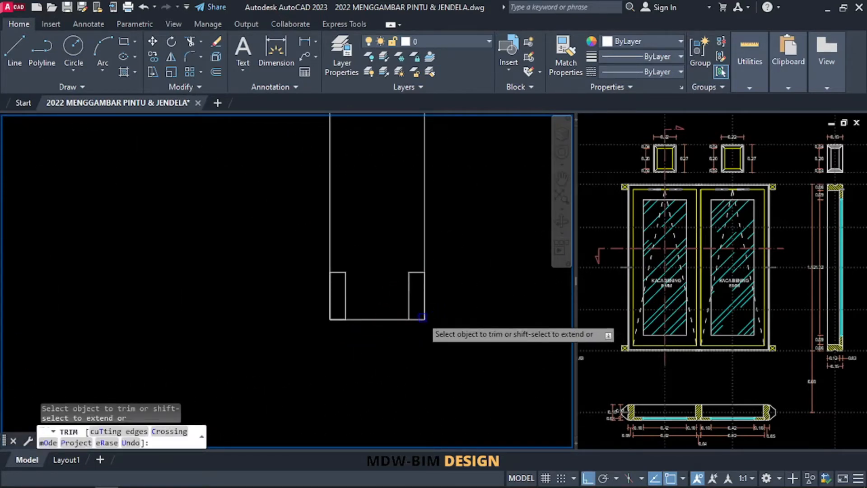
{"action": "left_click", "coordinate": [420, 316]}
{"action": "left_click", "coordinate": [426, 301]}
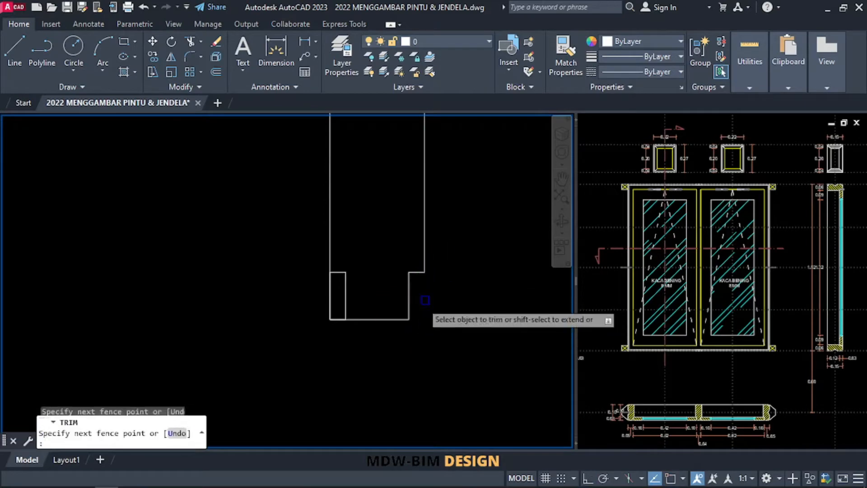
{"action": "left_click", "coordinate": [420, 316]}
{"action": "key", "text": "Return"}
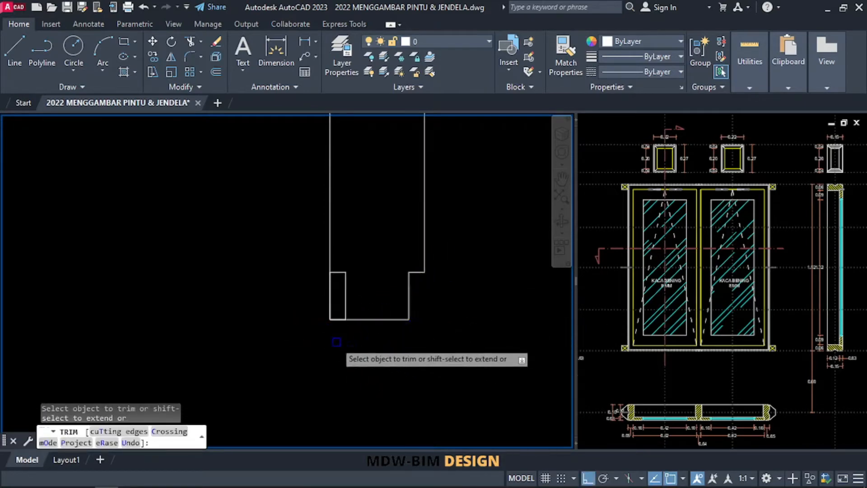
Trim the outline segments around the left corner rectangle to form the matching rebate in the post's lower-left corner
{"action": "scroll", "coordinate": [335, 305], "scroll_direction": "up", "scroll_amount": 4}
{"action": "left_click", "coordinate": [338, 299]}
{"action": "left_click", "coordinate": [265, 349]}
{"action": "left_click", "coordinate": [336, 312]}
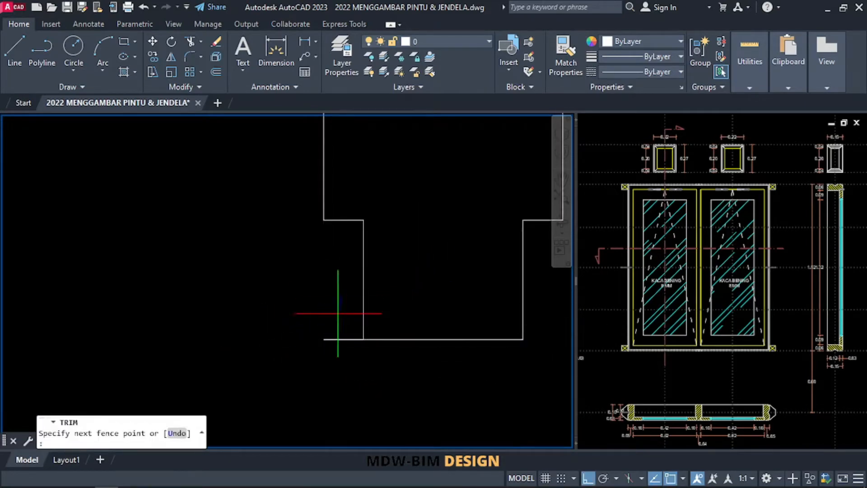
{"action": "left_click", "coordinate": [314, 361]}
{"action": "left_click", "coordinate": [315, 361]}
{"action": "left_click", "coordinate": [339, 330]}
{"action": "key", "text": "Return"}
Join the trimmed segments of the rebated post into a single outline
{"action": "scroll", "coordinate": [319, 327], "scroll_direction": "down", "scroll_amount": 6}
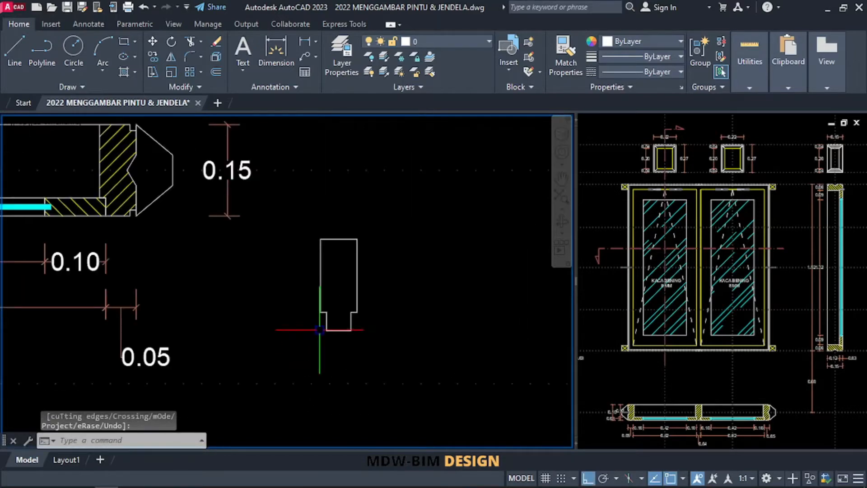
{"action": "middle_click_drag", "start_coordinate": [319, 329], "coordinate": [425, 294]}
{"action": "left_click", "coordinate": [412, 243]}
{"action": "left_click", "coordinate": [327, 336]}
{"action": "key", "text": "Return"}
Ungroup the copied window's plan section
{"action": "scroll", "coordinate": [332, 326], "scroll_direction": "down", "scroll_amount": 2}
{"action": "scroll", "coordinate": [340, 317], "scroll_direction": "up", "scroll_amount": 2}
{"action": "scroll", "coordinate": [364, 296], "scroll_direction": "down", "scroll_amount": 2}
{"action": "mouse_move", "coordinate": [334, 235]}
{"action": "middle_mouse_down"}
{"action": "mouse_move", "coordinate": [235, 255]}
{"action": "mouse_move", "coordinate": [283, 239]}
{"action": "middle_mouse_up"}
{"action": "scroll", "coordinate": [237, 253], "scroll_direction": "down", "scroll_amount": 2}
{"action": "left_click", "coordinate": [272, 221]}
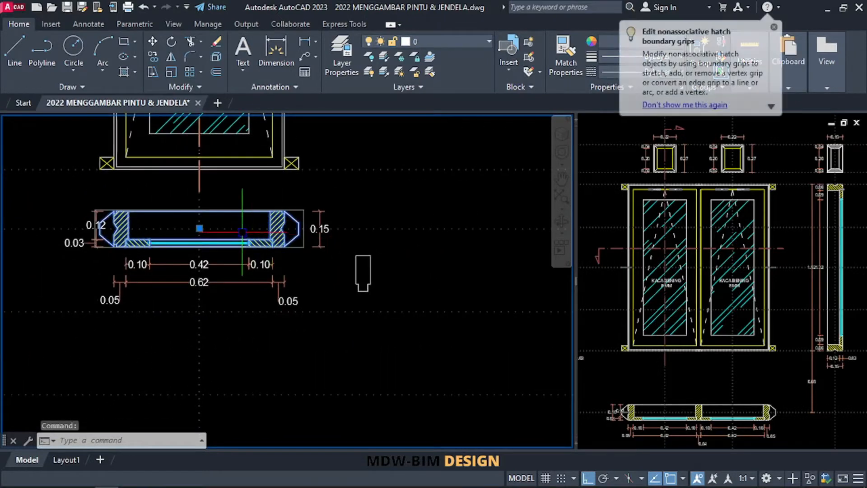
{"action": "type", "text": "UNGROUP"}
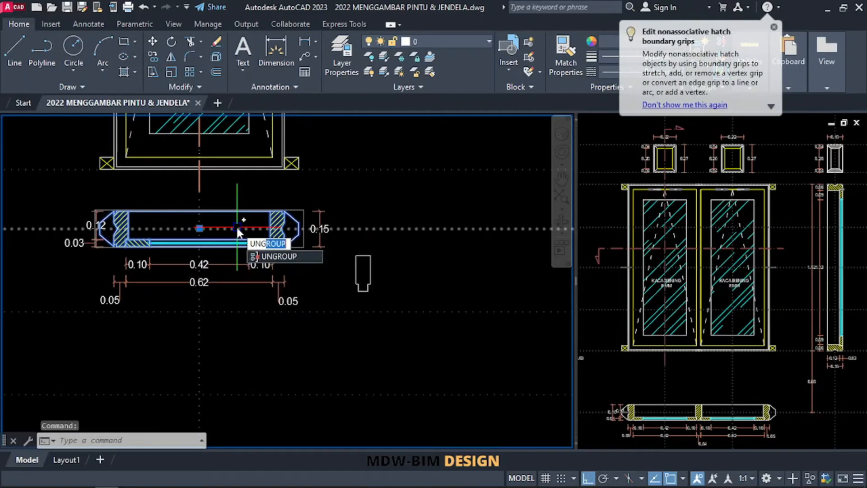
{"action": "key", "text": "Return"}
Move the right jamb with its end profile, the 0.15 dimension and the sash with glass horizontally right, placing the sash's left end at the jamb's old position
{"action": "left_click", "coordinate": [262, 193]}
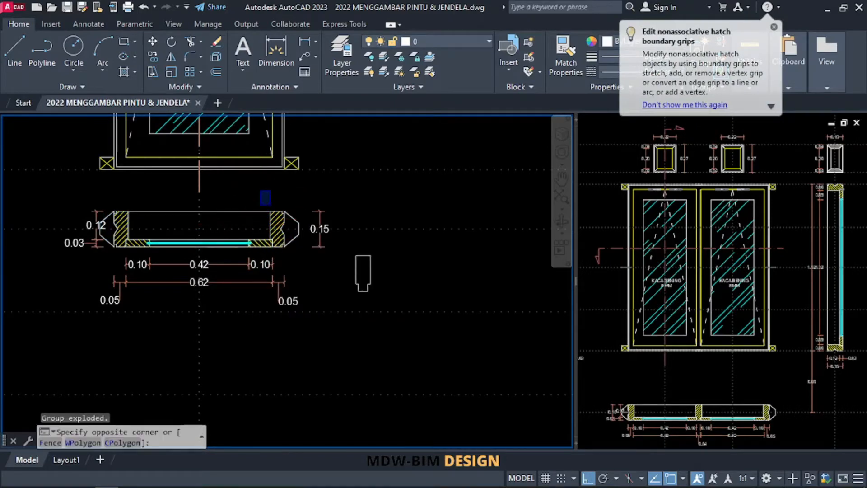
{"action": "left_click", "coordinate": [338, 256]}
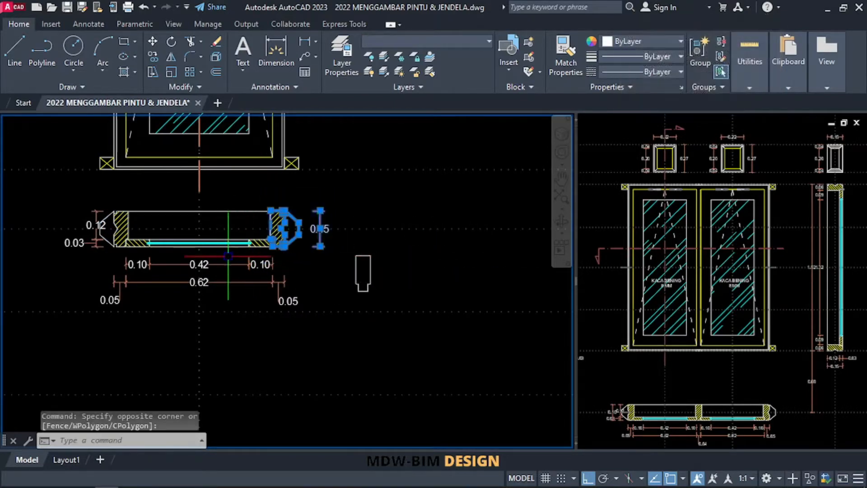
{"action": "scroll", "coordinate": [127, 257], "scroll_direction": "up", "scroll_amount": 8}
{"action": "scroll", "coordinate": [98, 243], "scroll_direction": "down", "scroll_amount": 7}
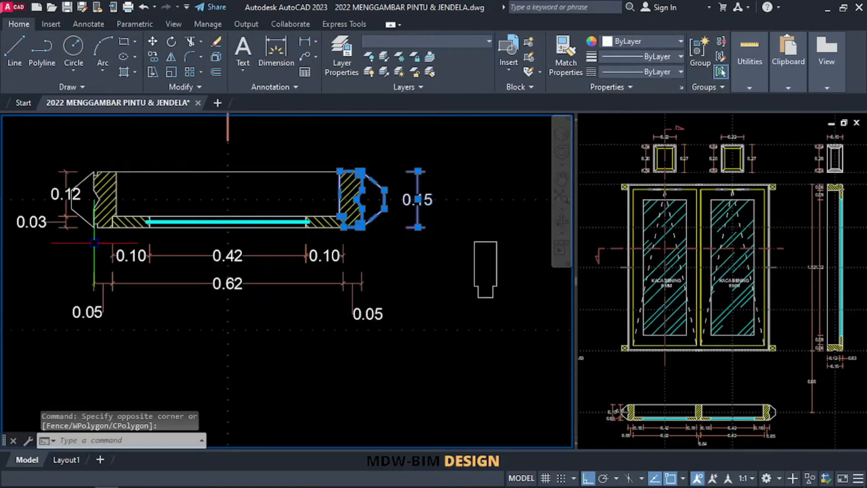
{"action": "left_click", "coordinate": [96, 242]}
{"action": "left_click", "coordinate": [360, 202]}
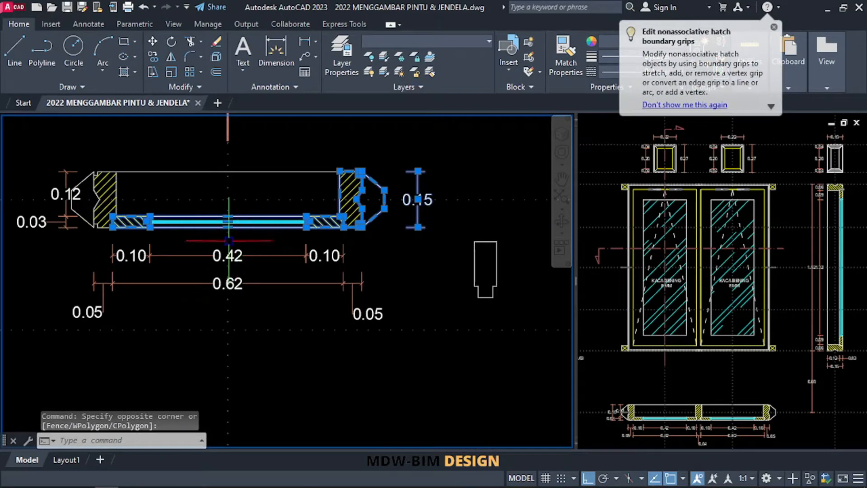
{"action": "type", "text": "m"}
{"action": "key", "text": "Return"}
{"action": "left_click", "coordinate": [113, 221]}
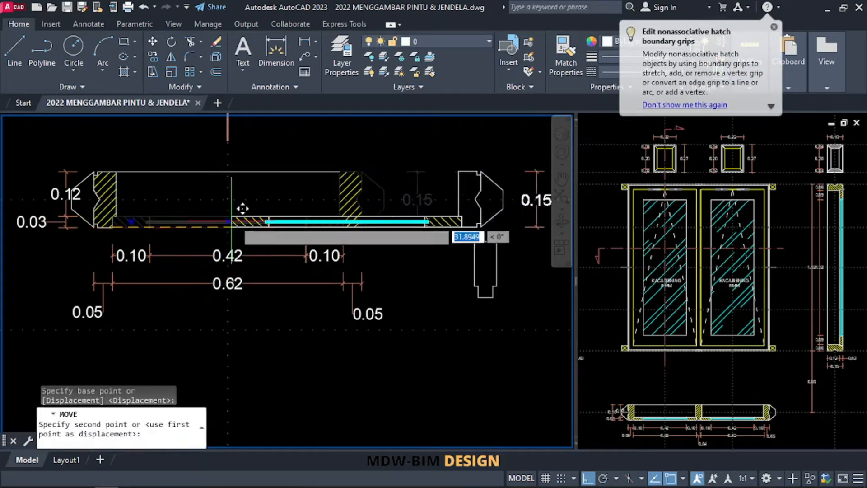
{"action": "scroll", "coordinate": [345, 219], "scroll_direction": "up", "scroll_amount": 6}
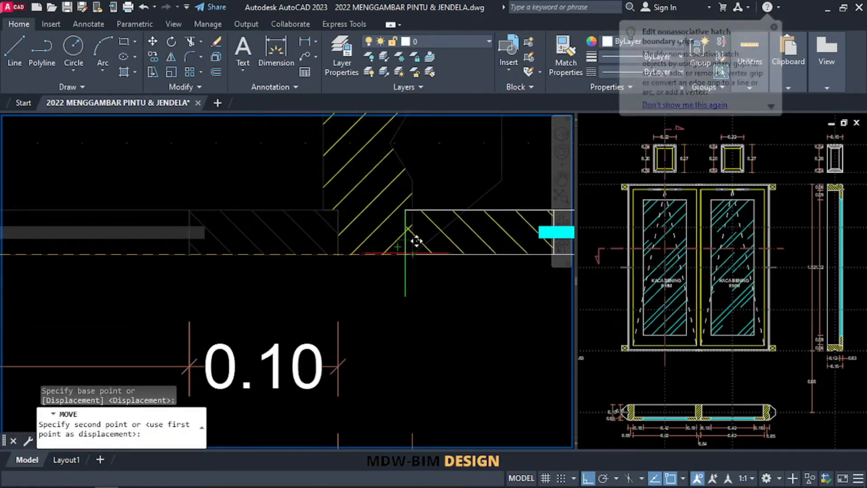
{"action": "left_click", "coordinate": [402, 242]}
Erase the row of sash dimensions beneath the section and remove the old right jamb area from the shared jamb hatch
{"action": "scroll", "coordinate": [313, 253], "scroll_direction": "down", "scroll_amount": 7}
{"action": "middle_click_drag", "start_coordinate": [283, 258], "coordinate": [250, 262]}
{"action": "left_click", "coordinate": [248, 254]}
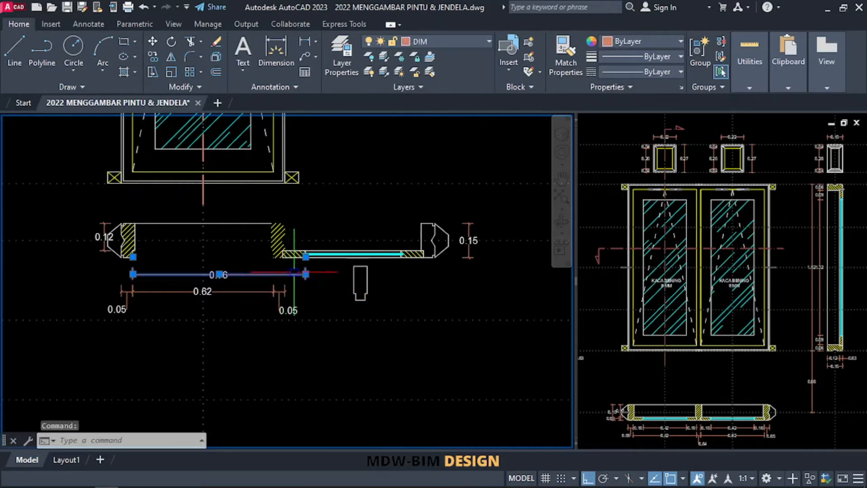
{"action": "left_click", "coordinate": [283, 222]}
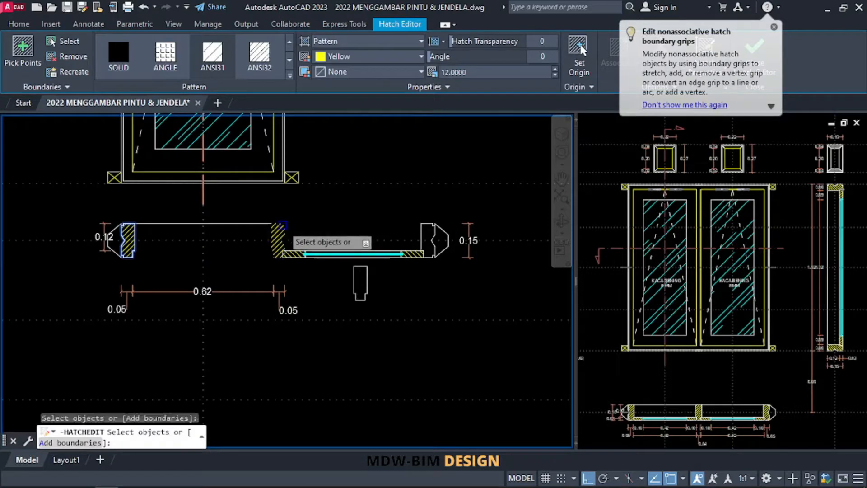
{"action": "key", "text": "Return"}
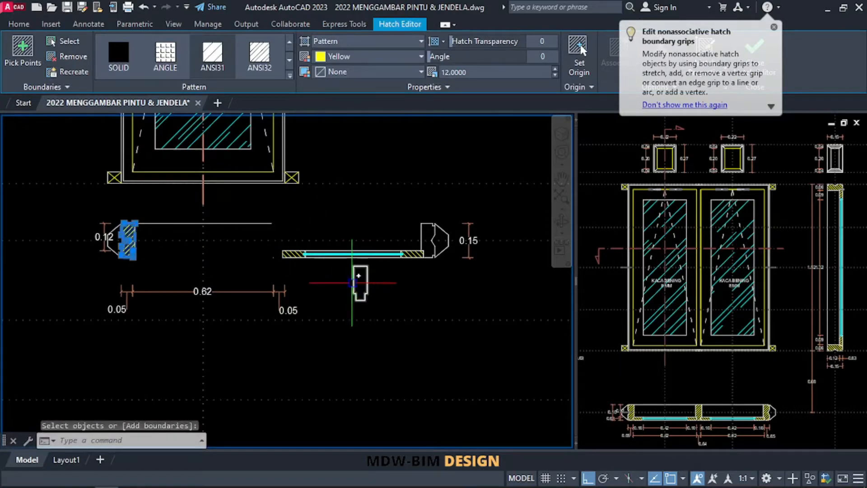
Move the rebated post into the section so its right rebate corner meets the upper-left corner of the relocated sash
{"action": "left_click", "coordinate": [352, 282]}
{"action": "type", "text": "m"}
{"action": "key", "text": "Return"}
{"action": "scroll", "coordinate": [370, 295], "scroll_direction": "up", "scroll_amount": 4}
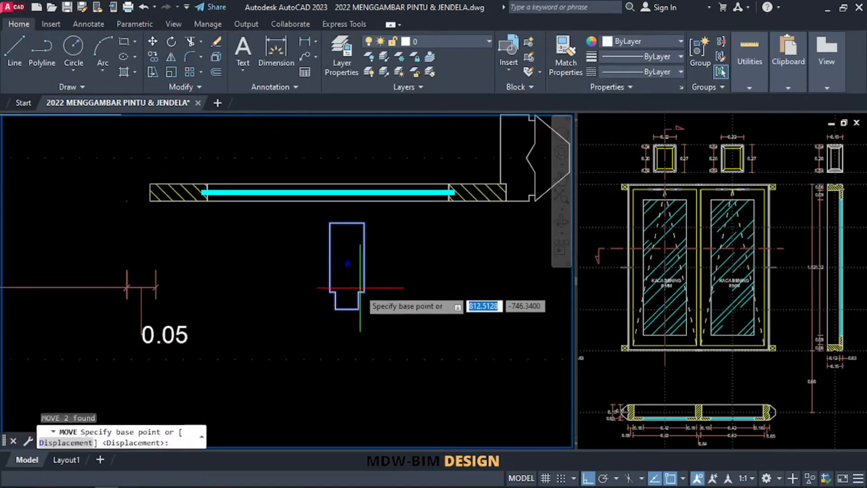
{"action": "left_click", "coordinate": [359, 292]}
{"action": "scroll", "coordinate": [172, 185], "scroll_direction": "up", "scroll_amount": 2}
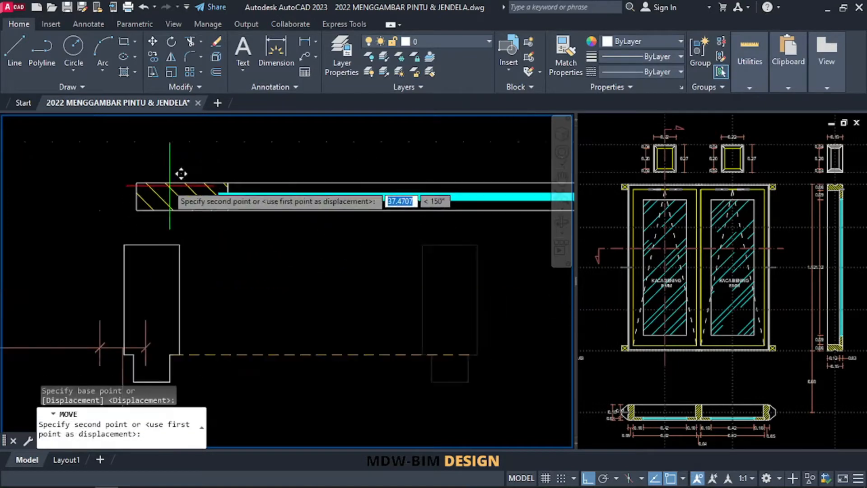
{"action": "left_click", "coordinate": [137, 182]}
{"action": "scroll", "coordinate": [138, 182], "scroll_direction": "down", "scroll_amount": 4}
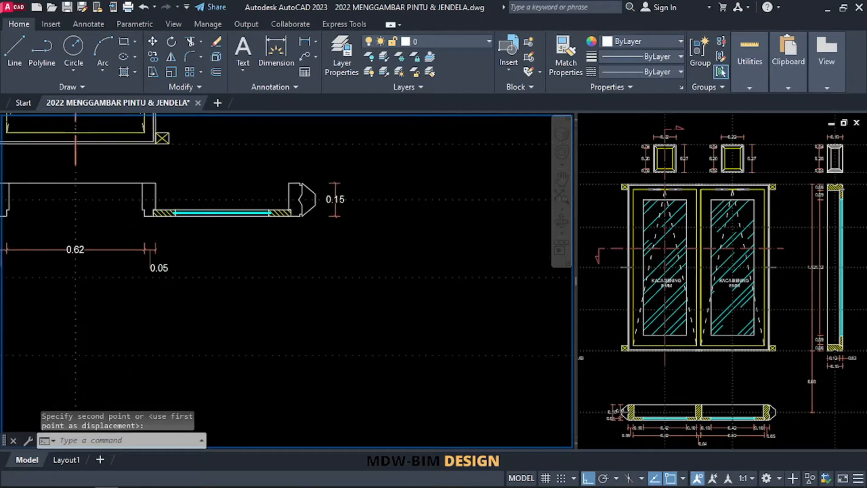
Mirror the sash and glass about the middle post's vertical centreline, keeping the original
{"action": "scroll", "coordinate": [150, 209], "scroll_direction": "up", "scroll_amount": 3}
{"action": "left_click", "coordinate": [140, 198]}
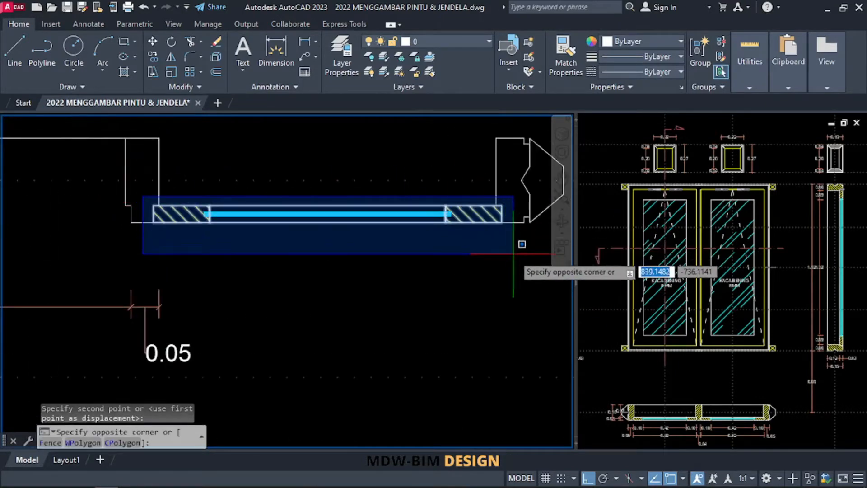
{"action": "left_click", "coordinate": [524, 244]}
{"action": "type", "text": "mi"}
{"action": "key", "text": "Return"}
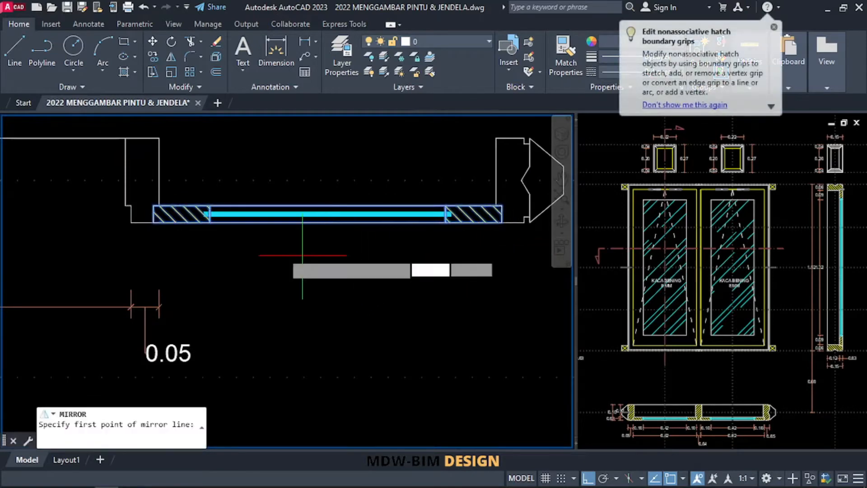
{"action": "left_click", "coordinate": [142, 221]}
{"action": "left_click", "coordinate": [142, 165]}
{"action": "key", "text": "Return"}
{"action": "scroll", "coordinate": [379, 266], "scroll_direction": "down", "scroll_amount": 3}
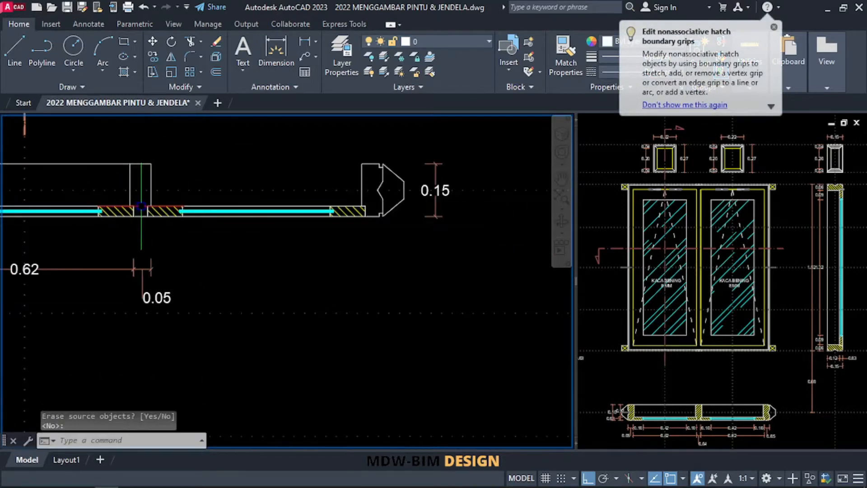
Draw a polyline along the section's upper edge from the middle post to the right jamb
{"action": "scroll", "coordinate": [226, 224], "scroll_direction": "down", "scroll_amount": 3}
{"action": "scroll", "coordinate": [236, 206], "scroll_direction": "up", "scroll_amount": 3}
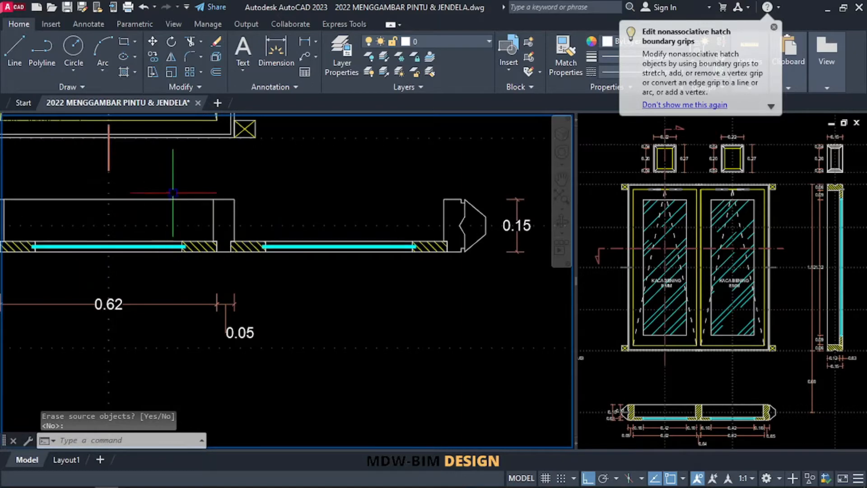
{"action": "scroll", "coordinate": [173, 193], "scroll_direction": "down", "scroll_amount": 3}
{"action": "type", "text": "pl"}
{"action": "key", "text": "Return"}
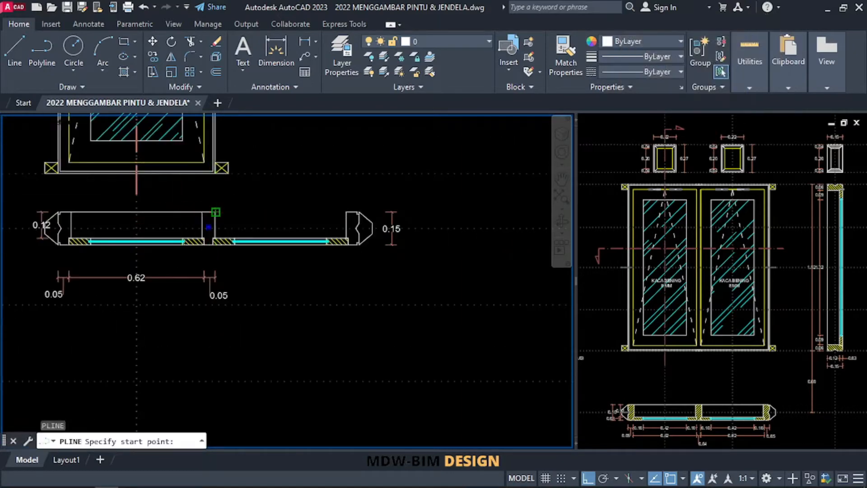
{"action": "left_click", "coordinate": [215, 212]}
{"action": "left_click", "coordinate": [346, 212]}
{"action": "key", "text": "Return"}
{"action": "middle_click_drag", "start_coordinate": [257, 212], "coordinate": [345, 238]}
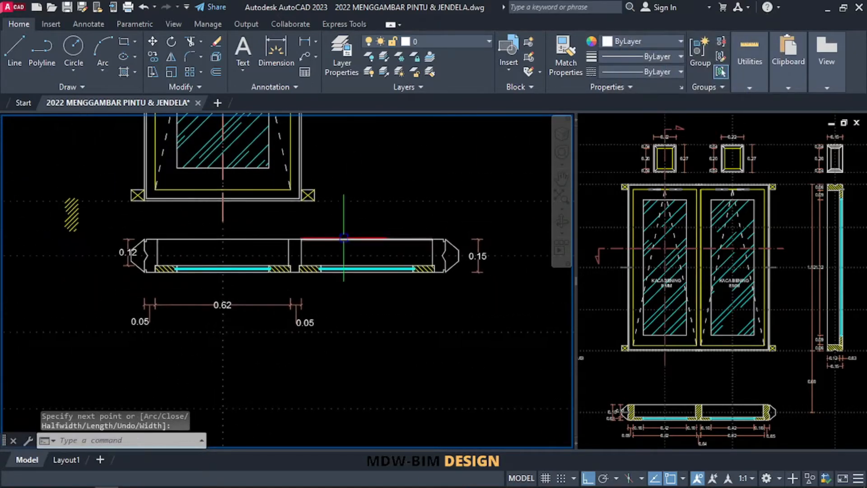
Erase the stray hatch lying outside the section, beyond its left end
{"action": "scroll", "coordinate": [346, 234], "scroll_direction": "up", "scroll_amount": 2}
{"action": "scroll", "coordinate": [335, 240], "scroll_direction": "down", "scroll_amount": 2}
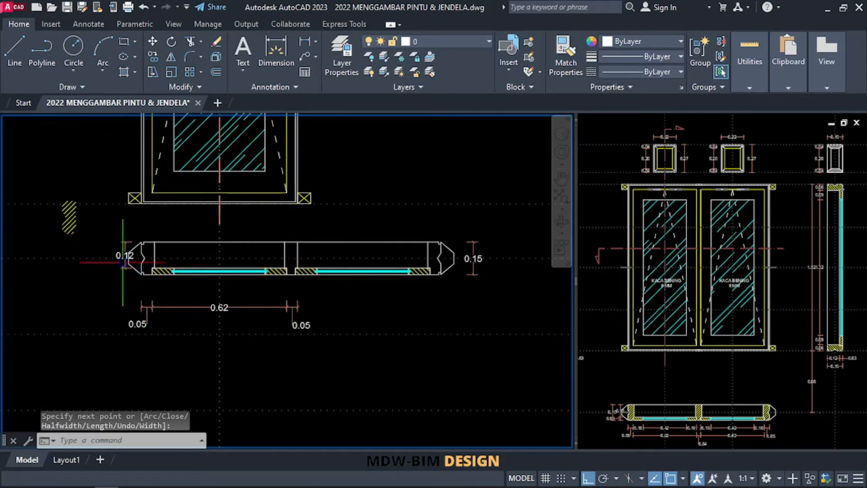
{"action": "left_click", "coordinate": [74, 227]}
{"action": "key", "text": "Delete"}
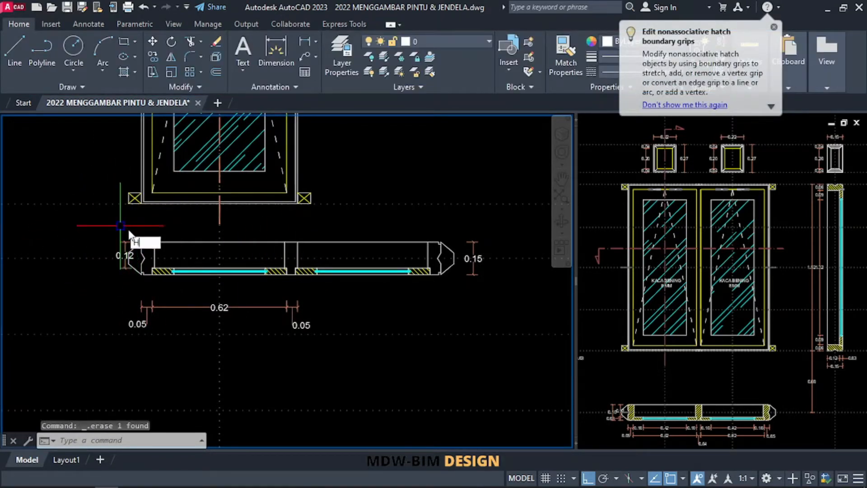
Hatch the left jamb, the middle post and the right jamb of the section in yellow at scale 12
{"action": "type", "text": "h"}
{"action": "key", "text": "Return"}
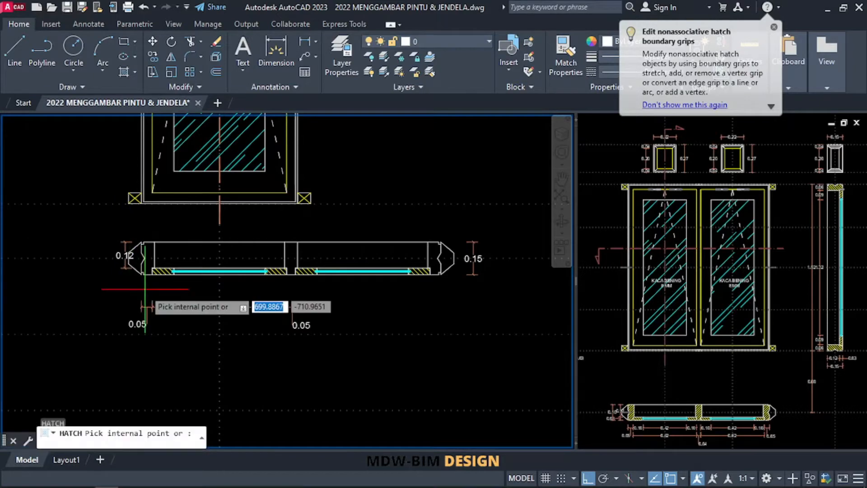
{"action": "left_click", "coordinate": [148, 264]}
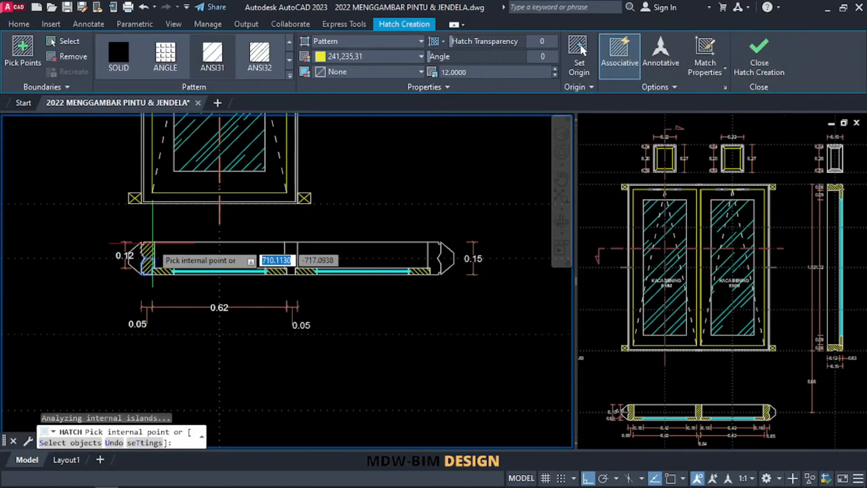
{"action": "left_click", "coordinate": [292, 253]}
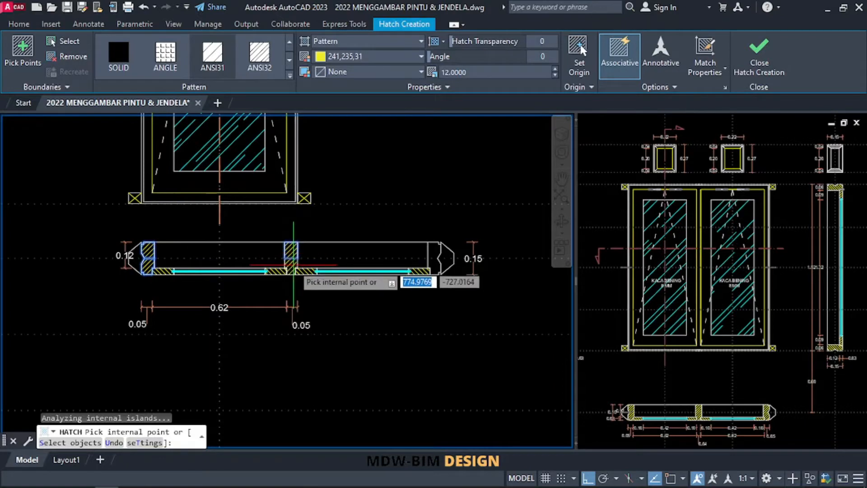
{"action": "left_click", "coordinate": [435, 251]}
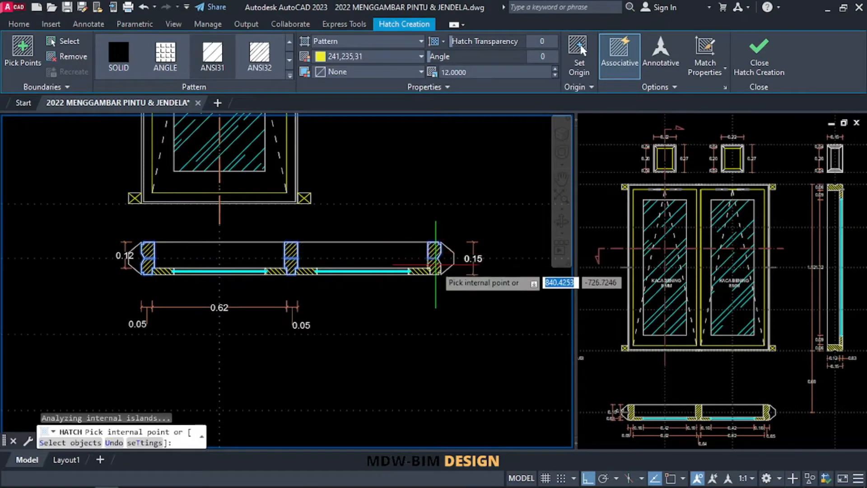
{"action": "key", "text": "Return"}
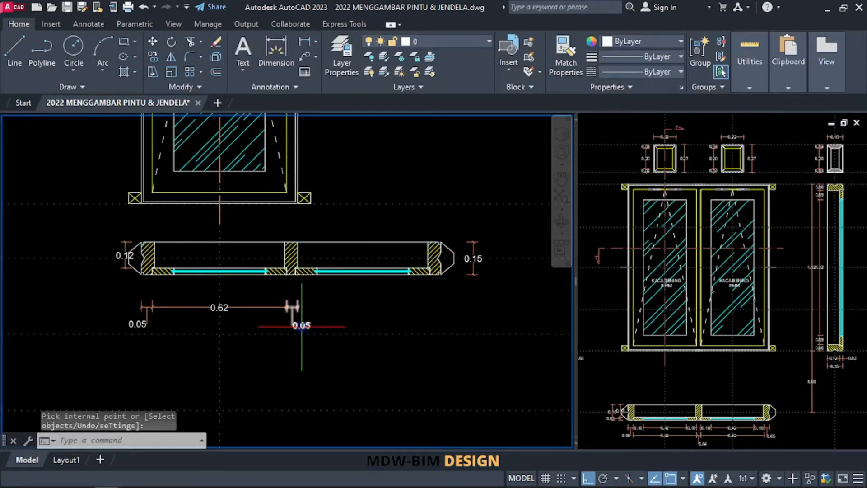
Add continued dimensions from the middle post dimension across the right sash's stiles and glass to the right jamb
{"action": "type", "text": "DCO"}
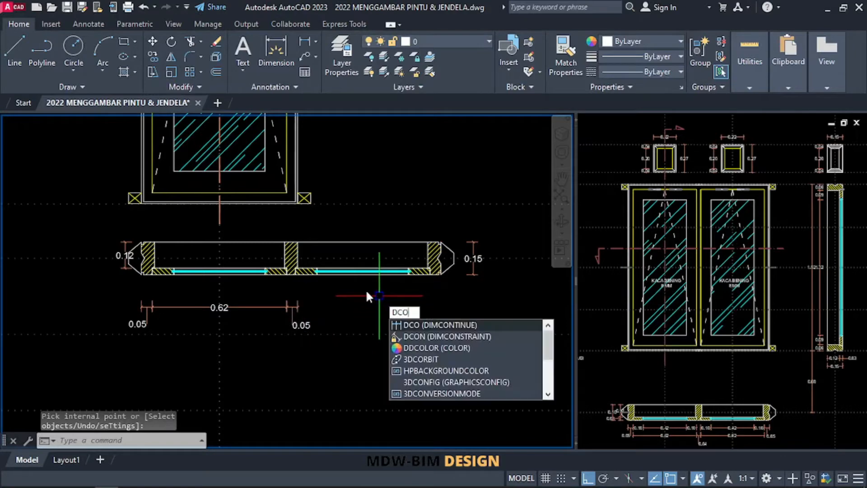
{"action": "key", "text": "Return"}
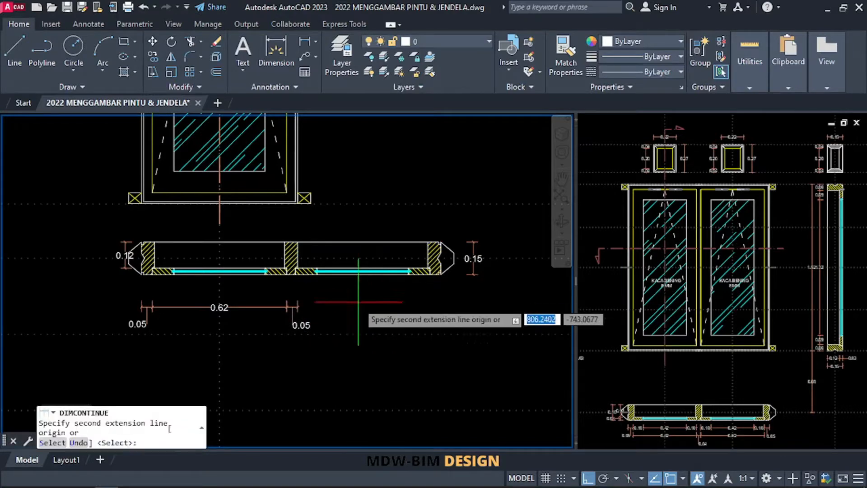
{"action": "left_click", "coordinate": [52, 443]}
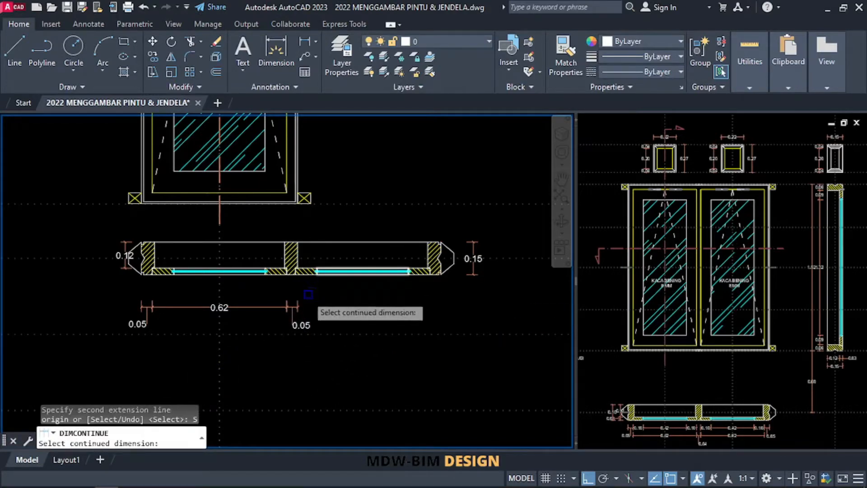
{"action": "left_click", "coordinate": [297, 303]}
{"action": "scroll", "coordinate": [313, 290], "scroll_direction": "up", "scroll_amount": 2}
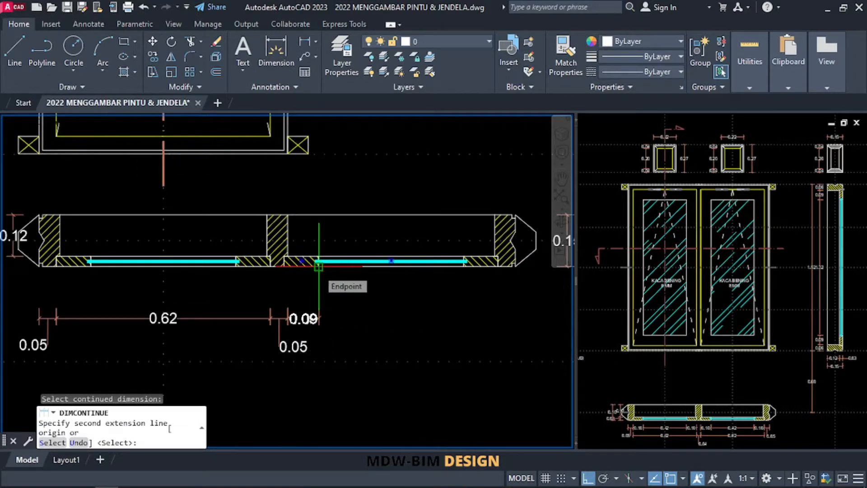
{"action": "left_click", "coordinate": [319, 267]}
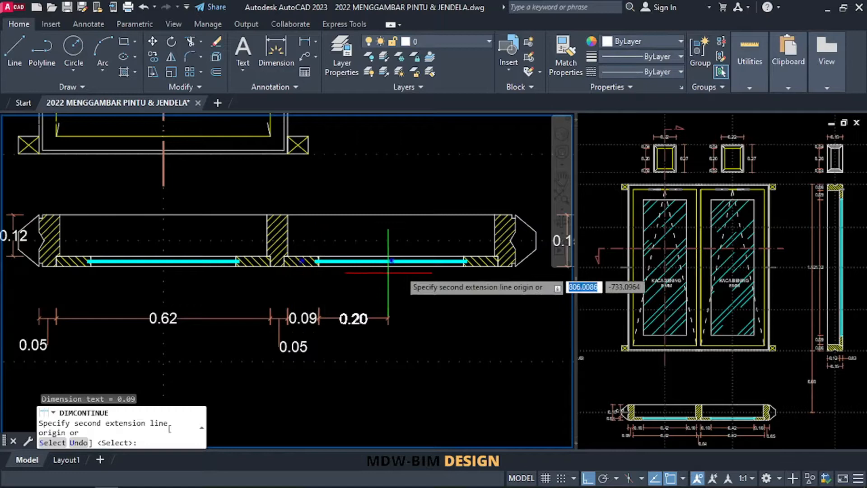
{"action": "left_click", "coordinate": [464, 266]}
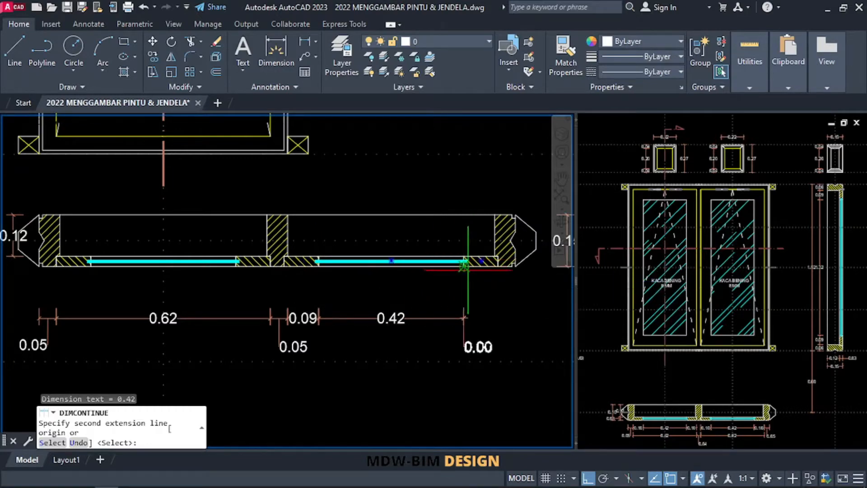
{"action": "left_click", "coordinate": [499, 267]}
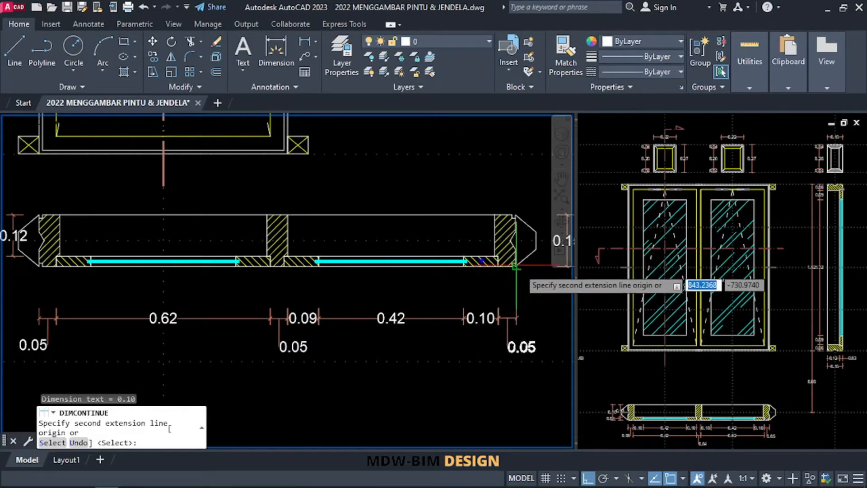
{"action": "left_click", "coordinate": [506, 266]}
{"action": "key", "text": "Return"}
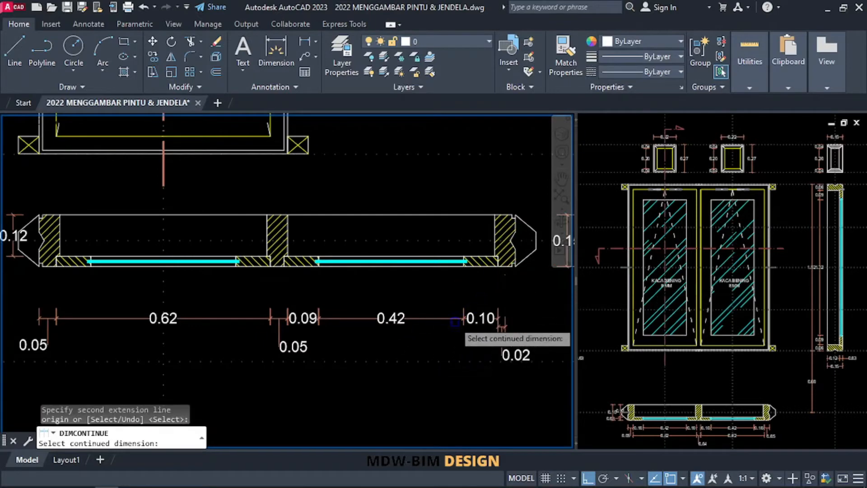
{"action": "key", "text": "Return"}
Stretch the right jamb dimension's extension line origin to the jamb's outer lower corner
{"action": "left_click", "coordinate": [505, 327]}
{"action": "scroll", "coordinate": [513, 279], "scroll_direction": "up", "scroll_amount": 4}
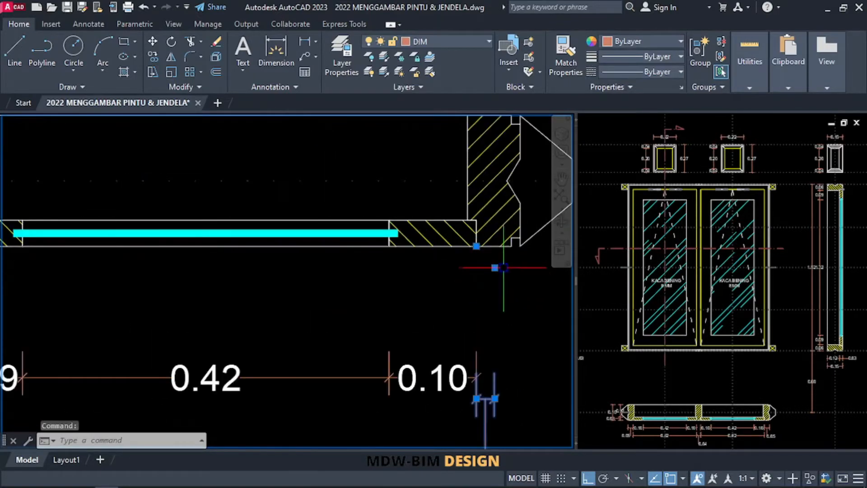
{"action": "left_click", "coordinate": [495, 268]}
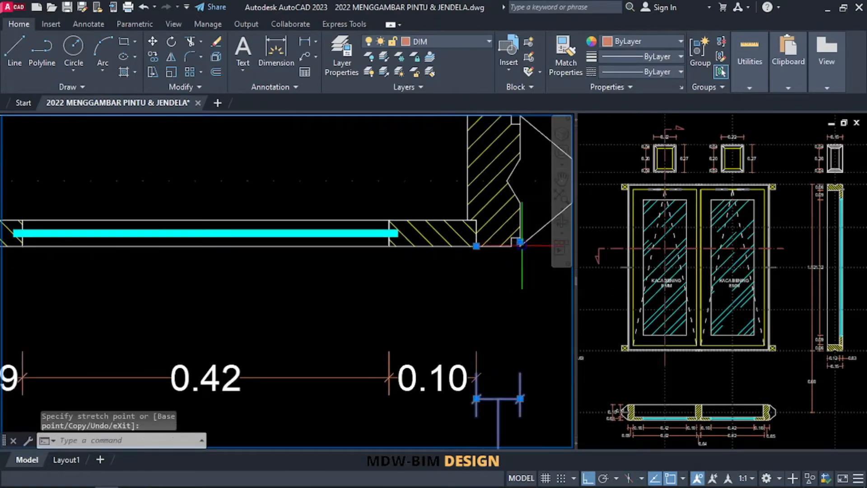
{"action": "scroll", "coordinate": [469, 278], "scroll_direction": "down", "scroll_amount": 4}
{"action": "key", "text": "Escape"}
{"action": "scroll", "coordinate": [312, 355], "scroll_direction": "down", "scroll_amount": 2}
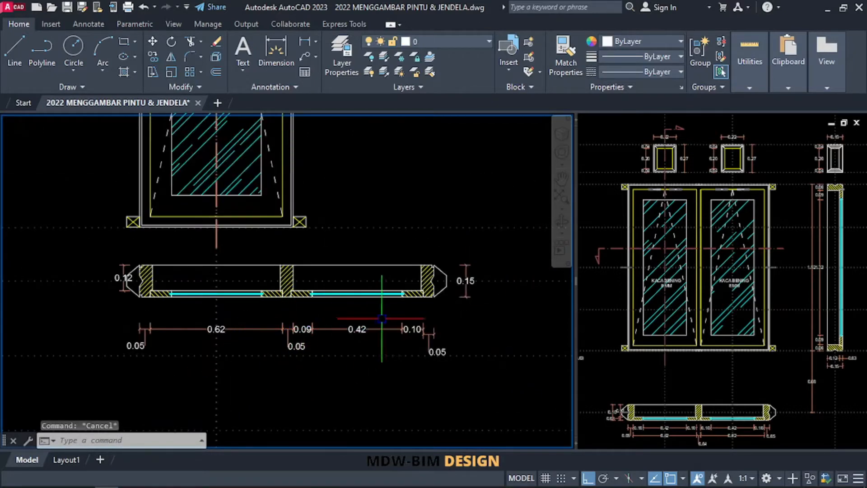
Delete the overall width dimension below the left sash in the plan section
{"action": "scroll", "coordinate": [382, 318], "scroll_direction": "up", "scroll_amount": 4}
{"action": "scroll", "coordinate": [469, 266], "scroll_direction": "up", "scroll_amount": 6}
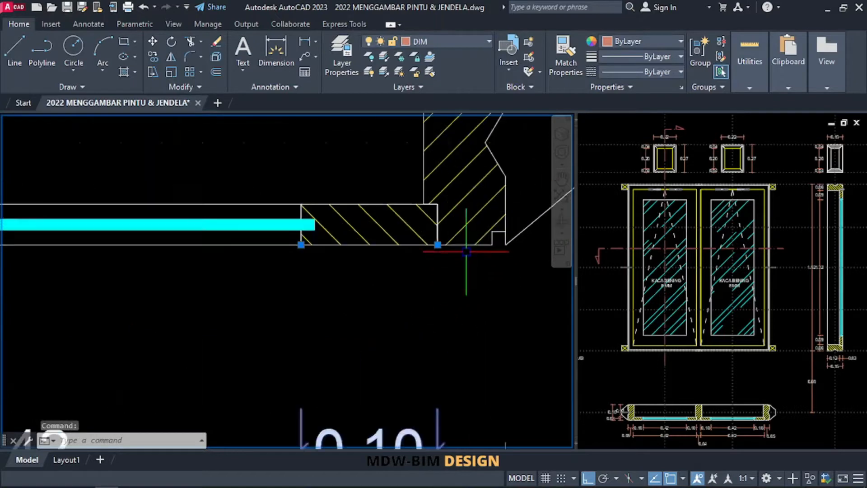
{"action": "scroll", "coordinate": [373, 275], "scroll_direction": "down", "scroll_amount": 8}
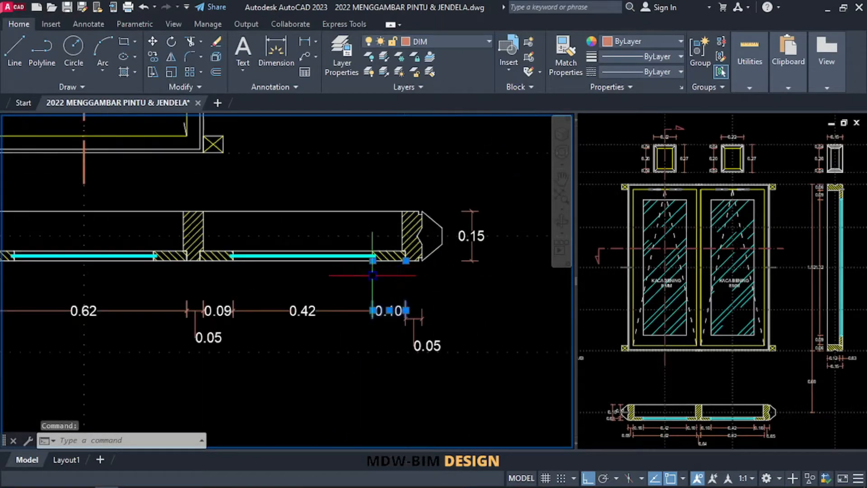
{"action": "middle_click_drag", "start_coordinate": [206, 302], "coordinate": [325, 260]}
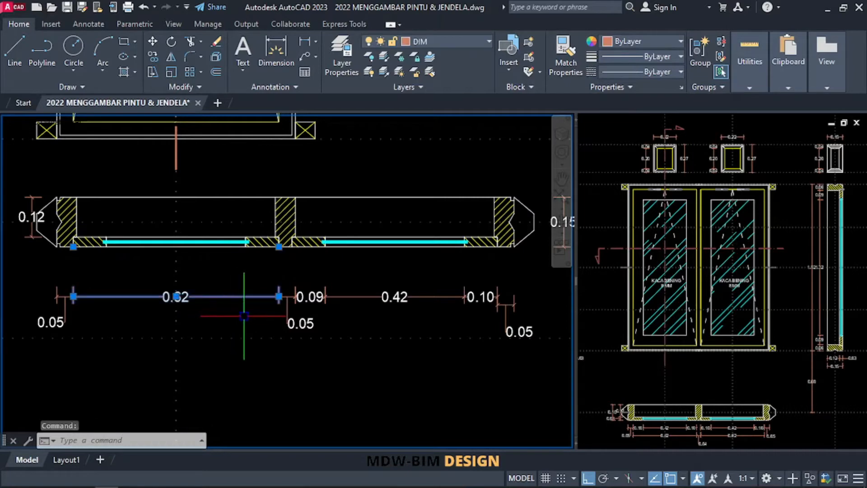
{"action": "key", "text": "Delete"}
{"action": "scroll", "coordinate": [260, 295], "scroll_direction": "down", "scroll_amount": 2}
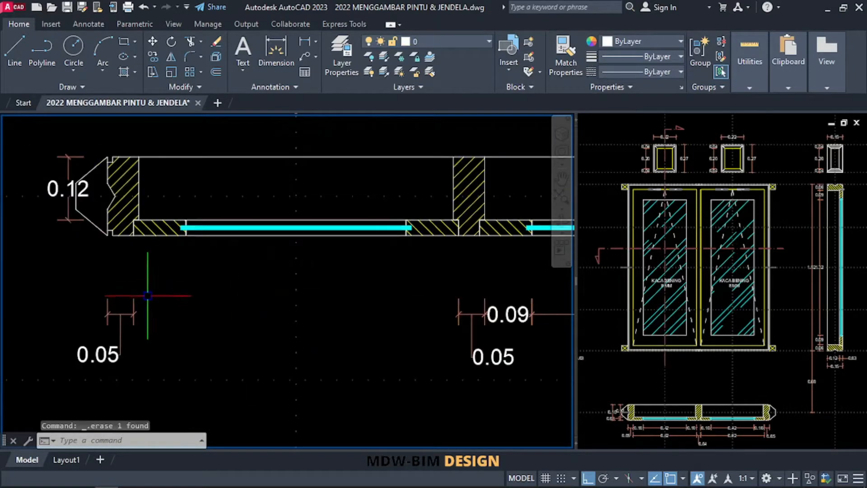
Add continued dimensions from the left jamb dimension across the left sash's stile, glass and second stile to the middle post
{"action": "key", "text": "Return"}
{"action": "key", "text": "Return"}
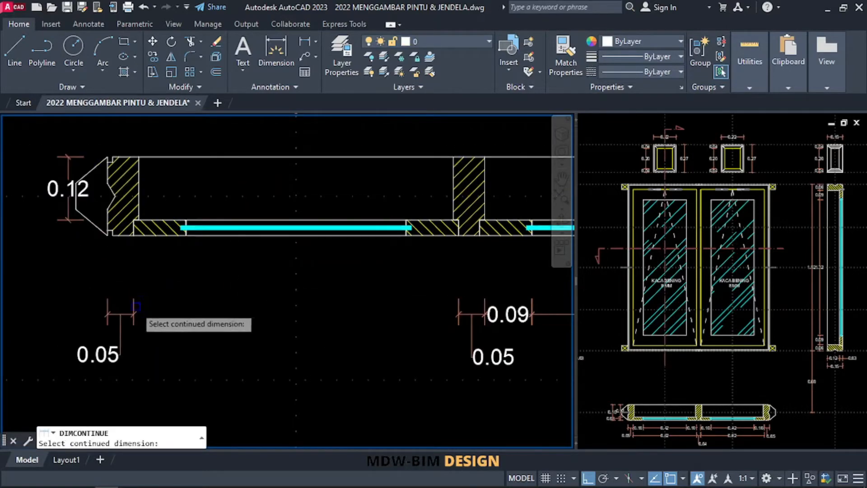
{"action": "left_click", "coordinate": [134, 310]}
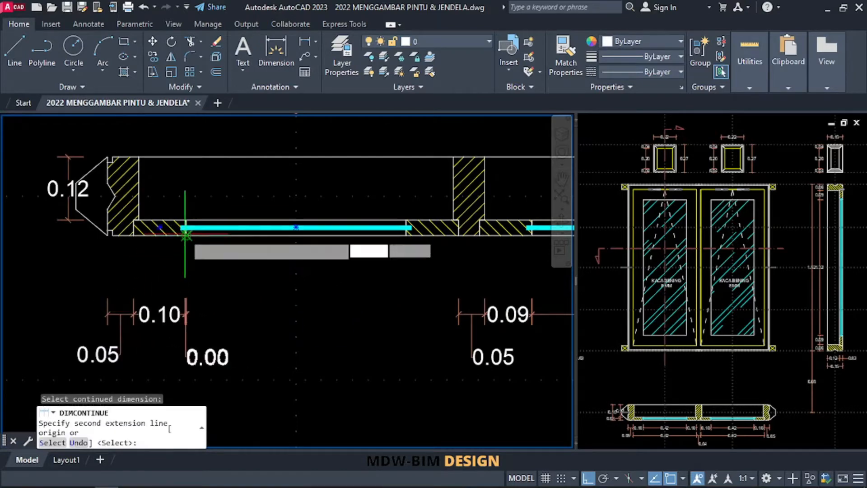
{"action": "left_click", "coordinate": [407, 234]}
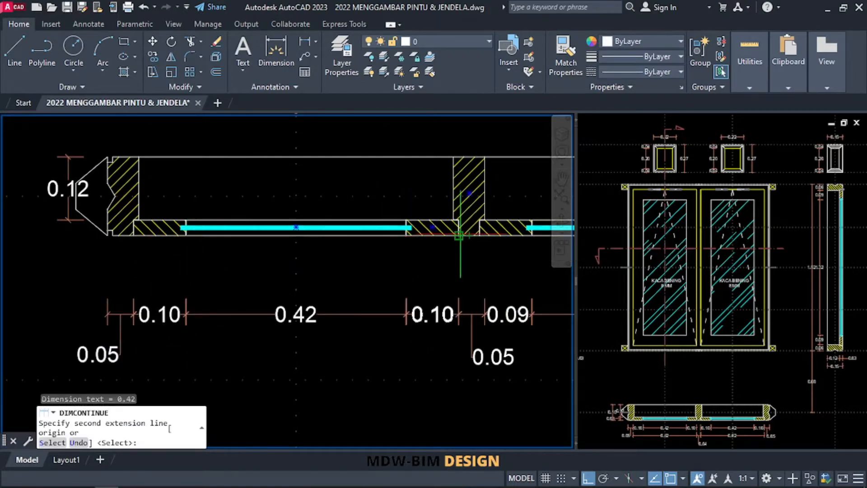
{"action": "left_click", "coordinate": [458, 235]}
{"action": "scroll", "coordinate": [465, 248], "scroll_direction": "down", "scroll_amount": 2}
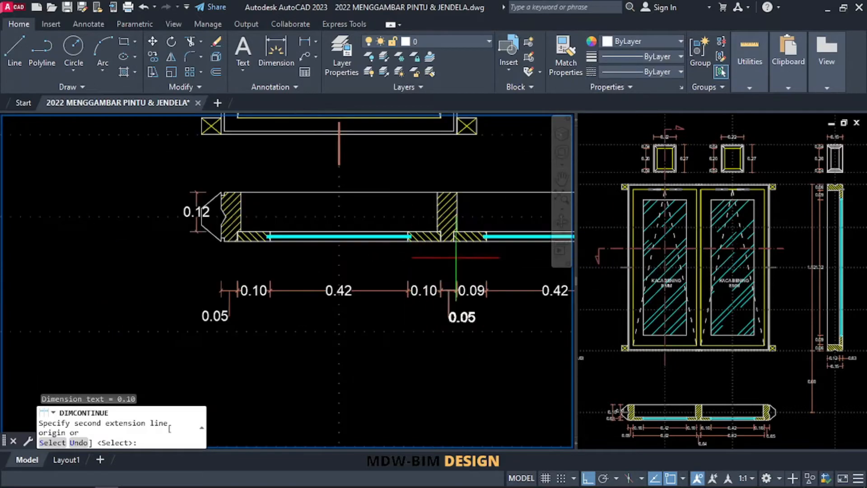
{"action": "key", "text": "Escape"}
Stretch the shared origin of the middle post dimension and adjoining right stile dimension to the joint between post and right sash
{"action": "scroll", "coordinate": [419, 250], "scroll_direction": "up", "scroll_amount": 4}
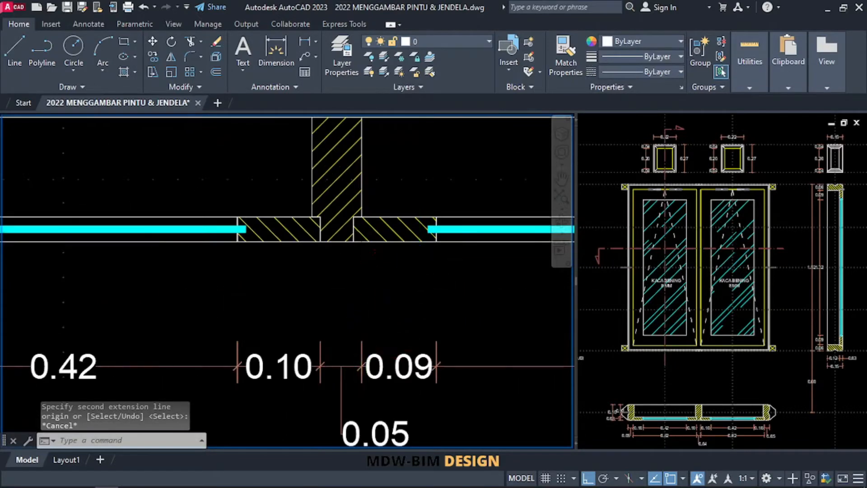
{"action": "left_click", "coordinate": [404, 388]}
{"action": "left_click", "coordinate": [352, 348]}
{"action": "left_click", "coordinate": [362, 241]}
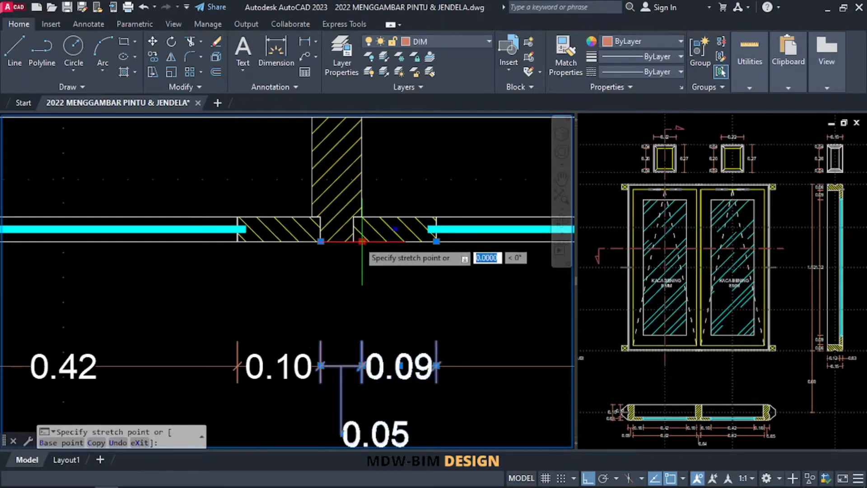
{"action": "left_click", "coordinate": [365, 241]}
{"action": "key", "text": "Escape"}
{"action": "scroll", "coordinate": [363, 294], "scroll_direction": "down", "scroll_amount": 1}
{"action": "scroll", "coordinate": [248, 356], "scroll_direction": "down", "scroll_amount": 2}
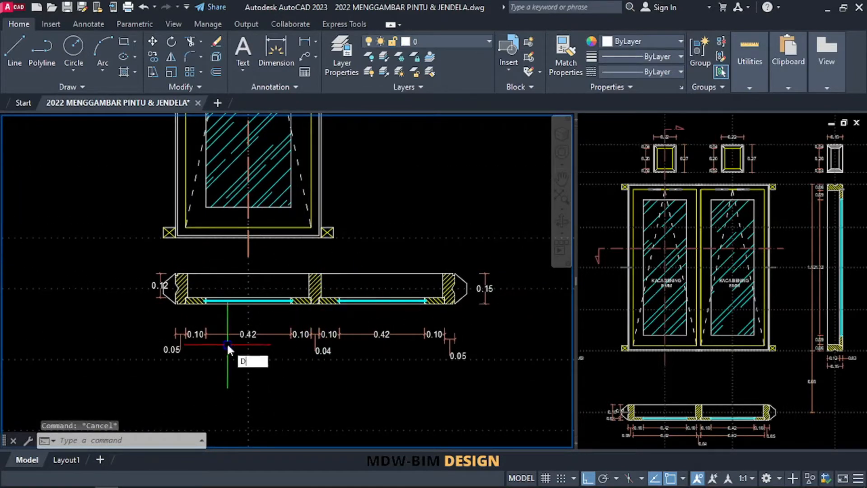
{"action": "type", "text": "LI"}
{"action": "key", "text": "Return"}
{"action": "scroll", "coordinate": [179, 307], "scroll_direction": "up", "scroll_amount": 3}
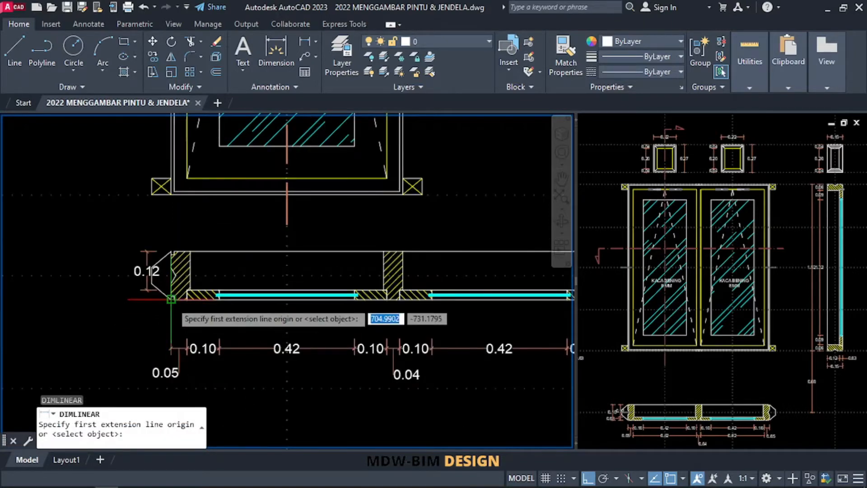
{"action": "key", "text": "Escape"}
{"action": "scroll", "coordinate": [207, 340], "scroll_direction": "down", "scroll_amount": 5}
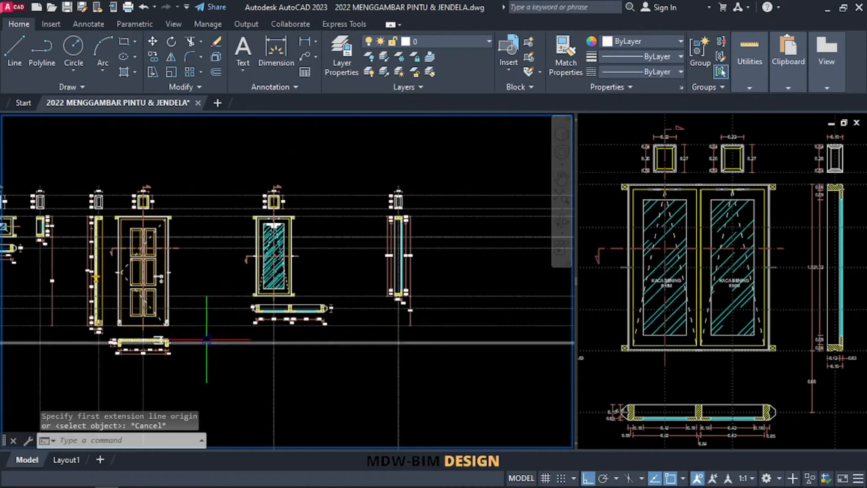
{"action": "scroll", "coordinate": [155, 354], "scroll_direction": "up", "scroll_amount": 4}
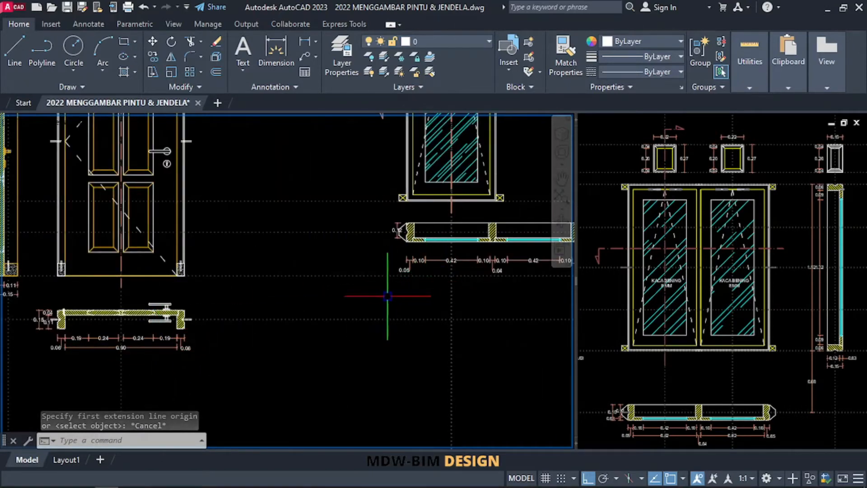
{"action": "scroll", "coordinate": [425, 278], "scroll_direction": "up", "scroll_amount": 4}
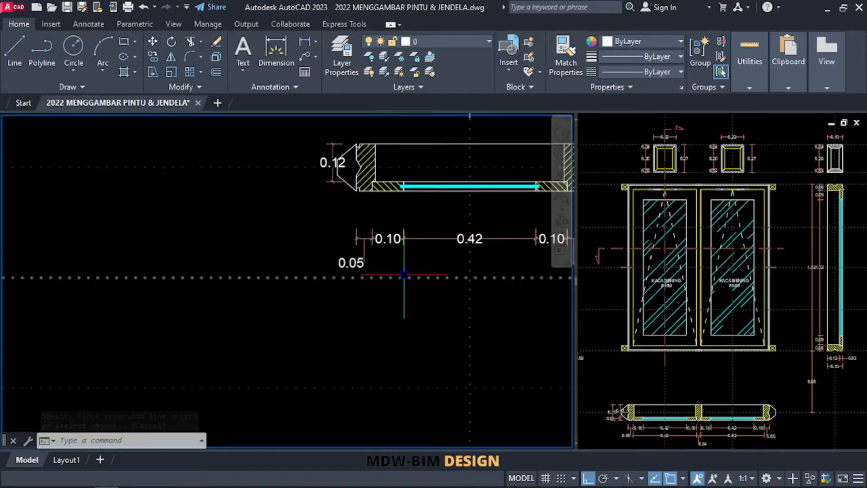
{"action": "scroll", "coordinate": [395, 279], "scroll_direction": "down", "scroll_amount": 2}
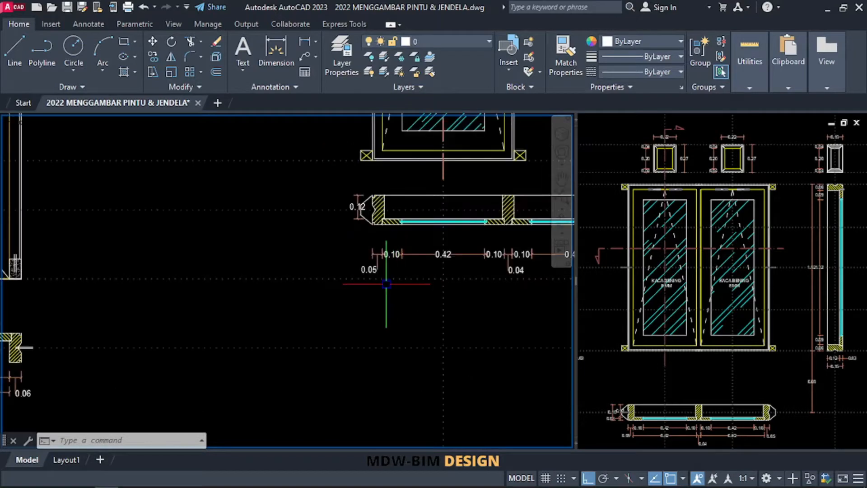
Add a linear dimension across the left sash's full width, placed below the existing row of dimensions
{"action": "type", "text": "DLI"}
{"action": "key", "text": "Return"}
{"action": "scroll", "coordinate": [396, 241], "scroll_direction": "up", "scroll_amount": 2}
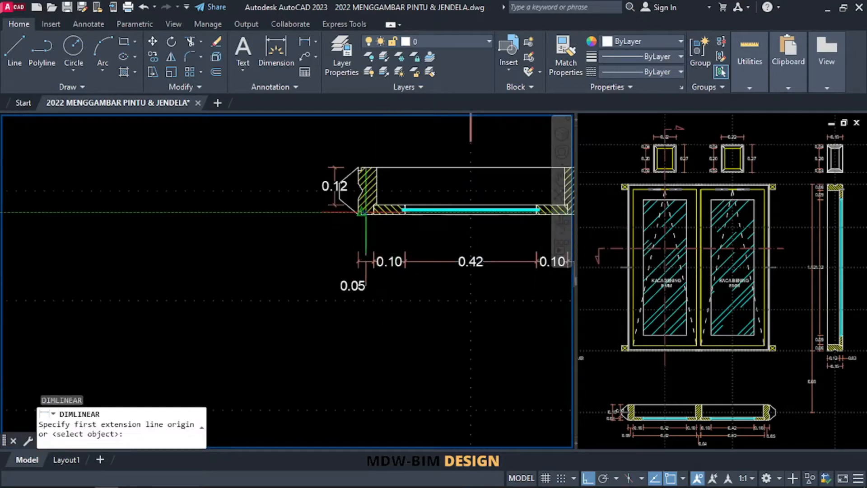
{"action": "left_click", "coordinate": [373, 215]}
{"action": "scroll", "coordinate": [346, 227], "scroll_direction": "down", "scroll_amount": 2}
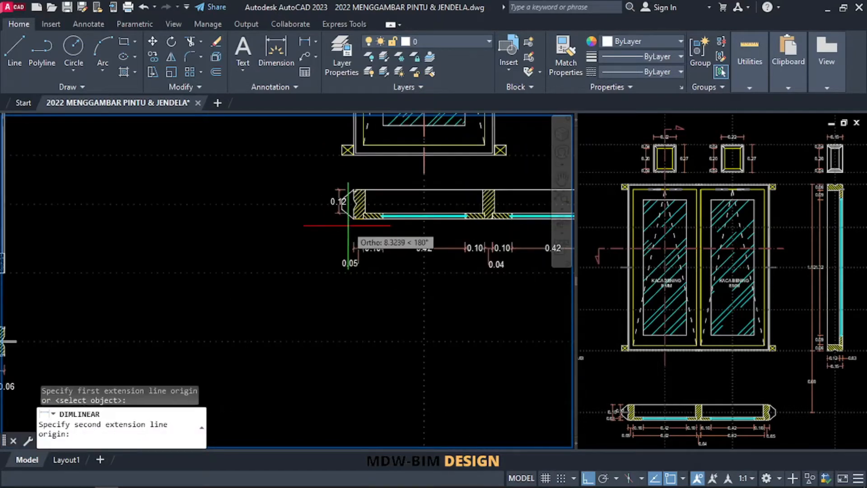
{"action": "left_click", "coordinate": [483, 216]}
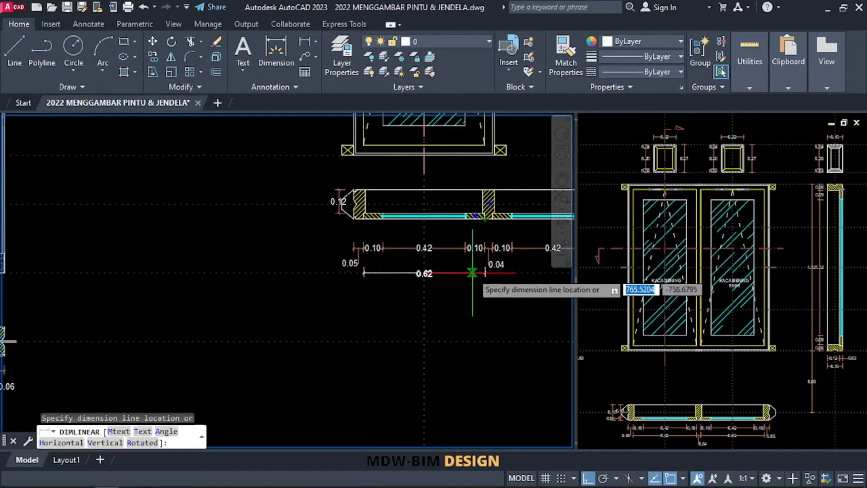
{"action": "left_click", "coordinate": [479, 273]}
Match the left sash's overall width dimension to the properties of the glass dimension above it
{"action": "scroll", "coordinate": [497, 275], "scroll_direction": "up", "scroll_amount": 4}
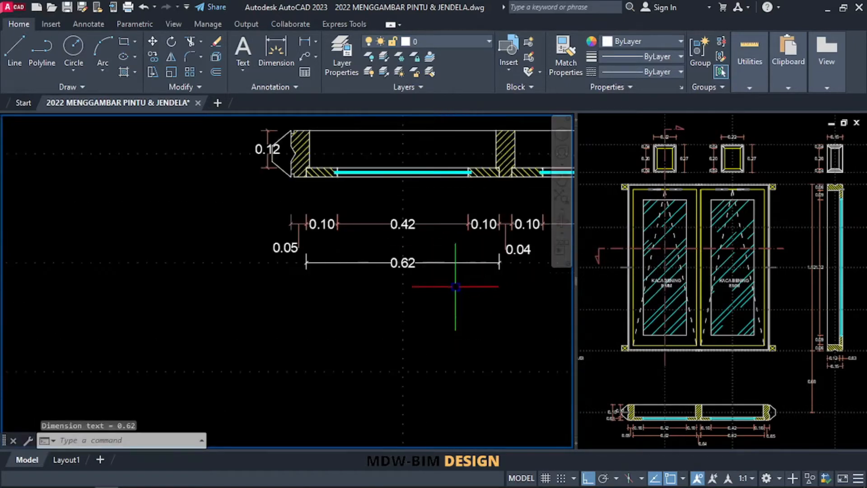
{"action": "type", "text": "ma"}
{"action": "key", "text": "Return"}
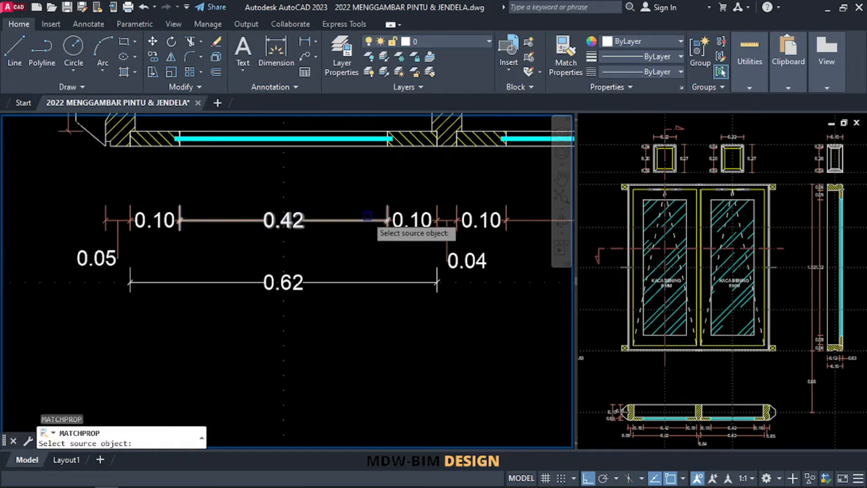
{"action": "left_click", "coordinate": [368, 221]}
{"action": "left_click", "coordinate": [370, 283]}
{"action": "key", "text": "Escape"}
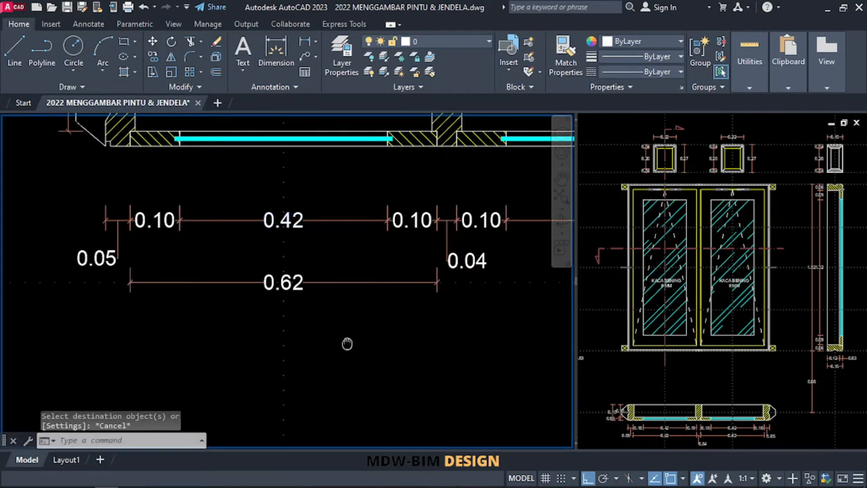
Make DIM the current layer and continue the left sash's overall dimension across the middle post and the right sash's full width
{"action": "middle_click_drag", "start_coordinate": [345, 344], "coordinate": [280, 350]}
{"action": "left_click", "coordinate": [481, 38]}
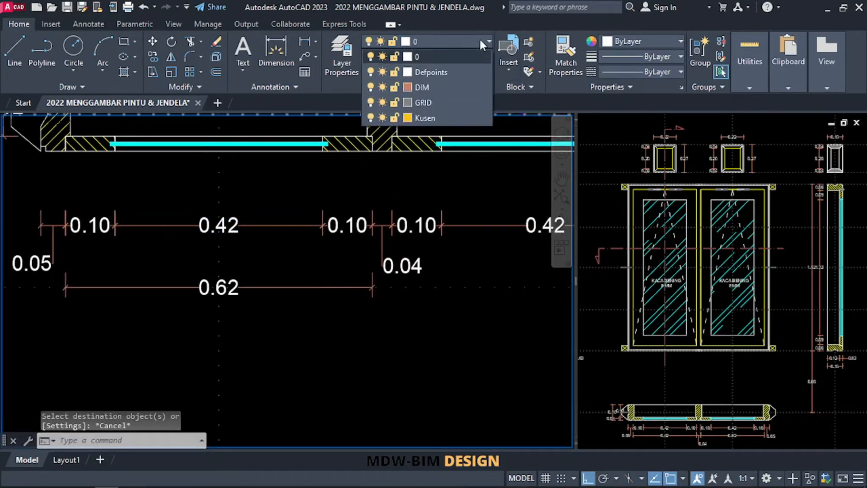
{"action": "left_click", "coordinate": [454, 79]}
{"action": "type", "text": "DIMCO"}
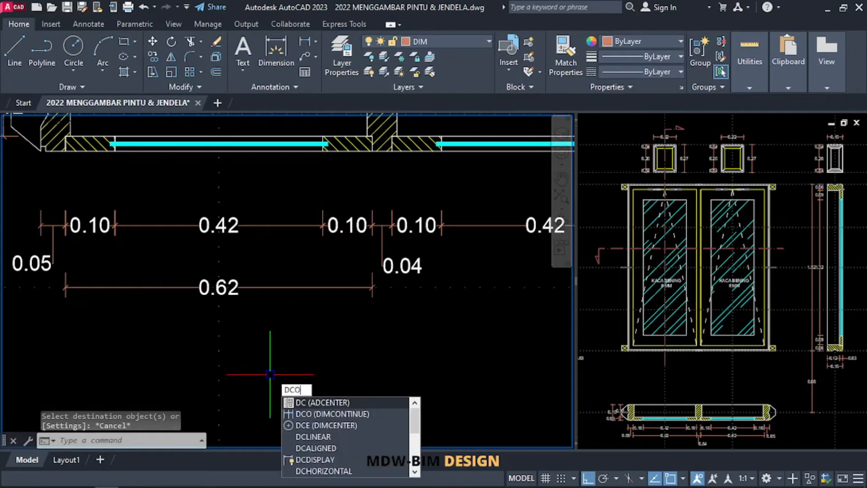
{"action": "key", "text": "Return"}
{"action": "scroll", "coordinate": [361, 294], "scroll_direction": "down", "scroll_amount": 2}
{"action": "scroll", "coordinate": [226, 248], "scroll_direction": "up", "scroll_amount": 2}
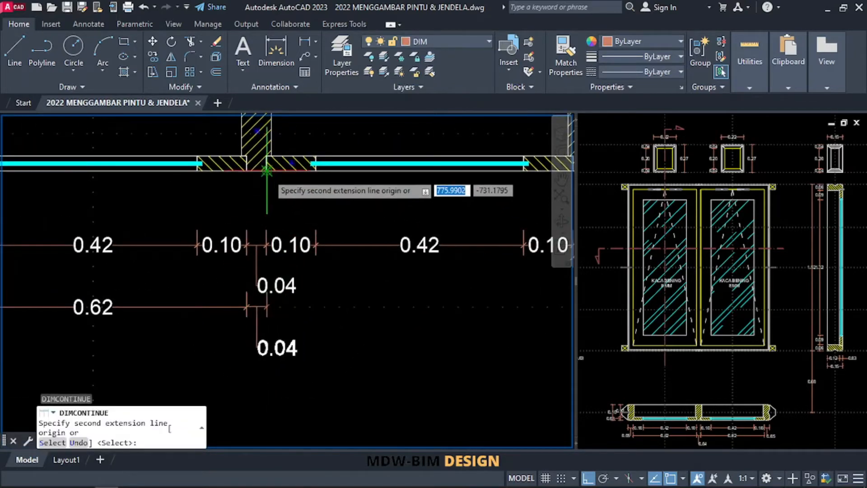
{"action": "left_click", "coordinate": [266, 175]}
{"action": "scroll", "coordinate": [407, 207], "scroll_direction": "down", "scroll_amount": 2}
{"action": "scroll", "coordinate": [406, 205], "scroll_direction": "up", "scroll_amount": 2}
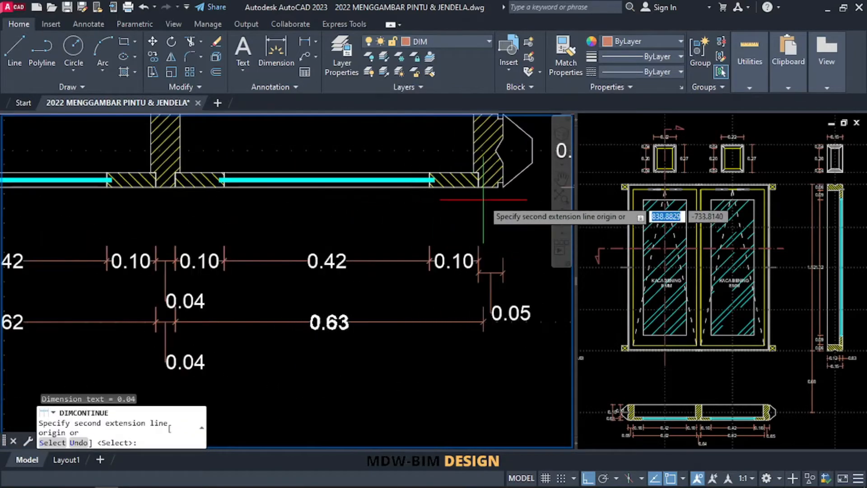
{"action": "key", "text": "Escape"}
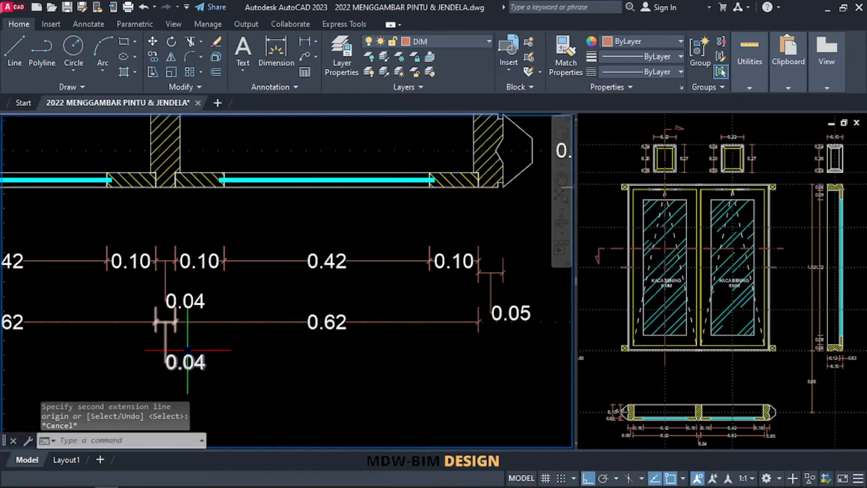
Delete the middle post dimension from the upper, detailed dimension row of the plan section
{"action": "left_click", "coordinate": [200, 304]}
{"action": "scroll", "coordinate": [205, 304], "scroll_direction": "down", "scroll_amount": 6}
{"action": "mouse_move", "coordinate": [204, 304]}
{"action": "middle_mouse_down"}
{"action": "mouse_move", "coordinate": [295, 294]}
{"action": "mouse_move", "coordinate": [290, 270]}
{"action": "mouse_move", "coordinate": [241, 325]}
{"action": "middle_mouse_up"}
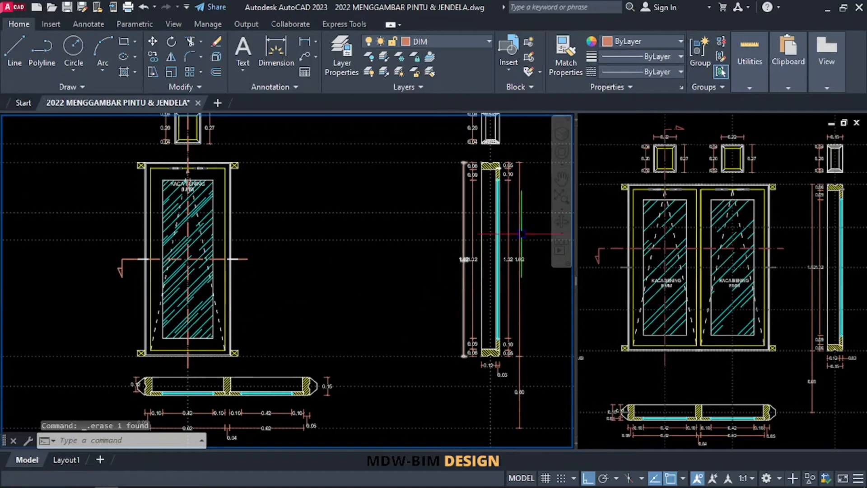
Copy the single window elevation with its upper vent 66 units horizontally, from the left sash's centre to the right sash's centre in plan
{"action": "key", "text": "ctrl+a"}
{"action": "scroll", "coordinate": [233, 212], "scroll_direction": "down", "scroll_amount": 2}
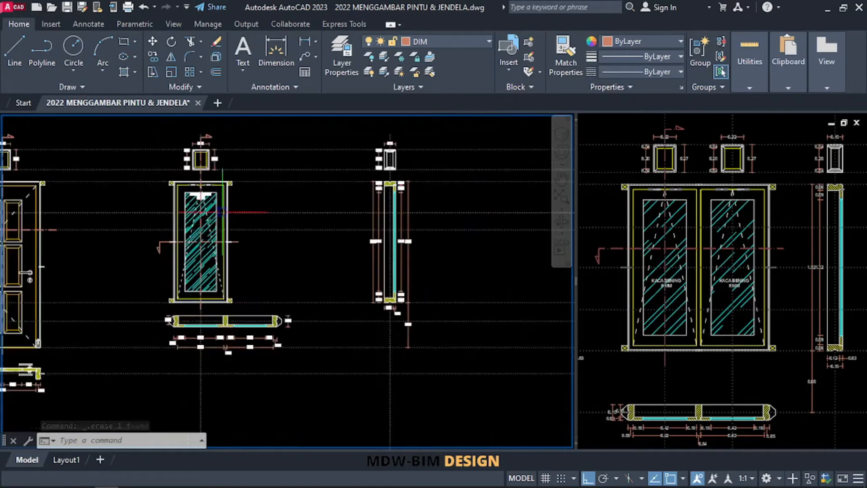
{"action": "left_click", "coordinate": [136, 125]}
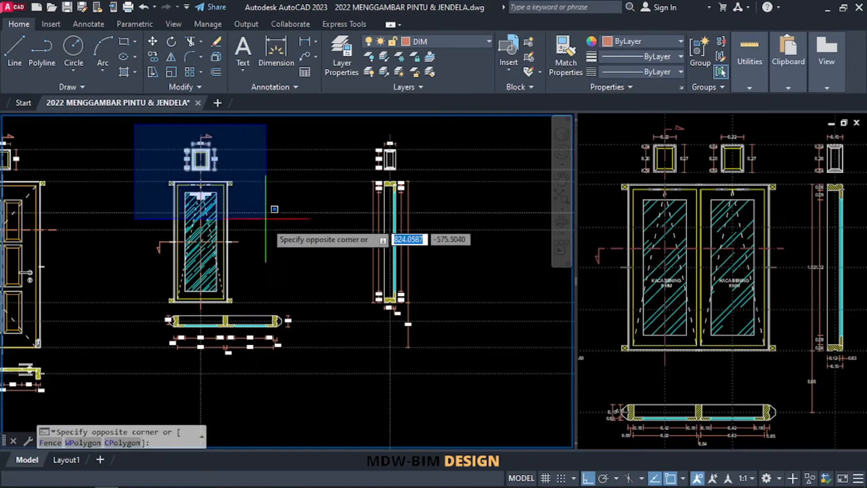
{"action": "left_click", "coordinate": [266, 319]}
{"action": "left_click", "coordinate": [221, 396]}
{"action": "left_click", "coordinate": [184, 392]}
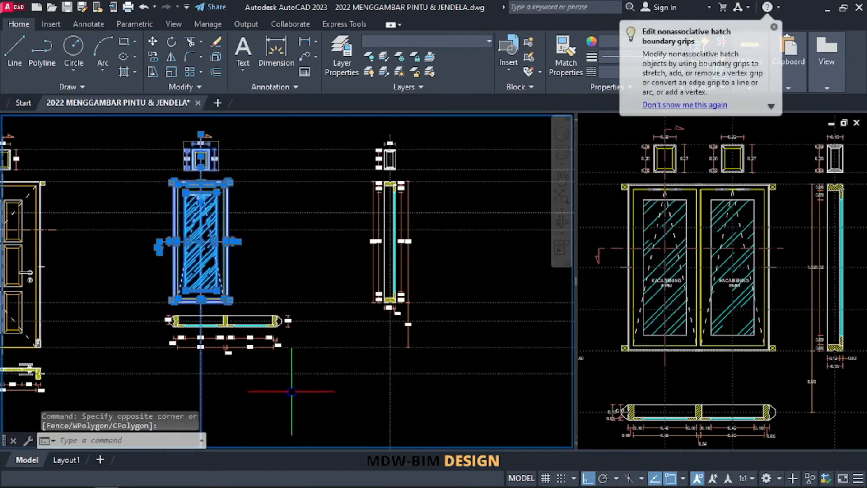
{"action": "type", "text": "o"}
{"action": "key", "text": "Return"}
{"action": "scroll", "coordinate": [212, 323], "scroll_direction": "up", "scroll_amount": 3}
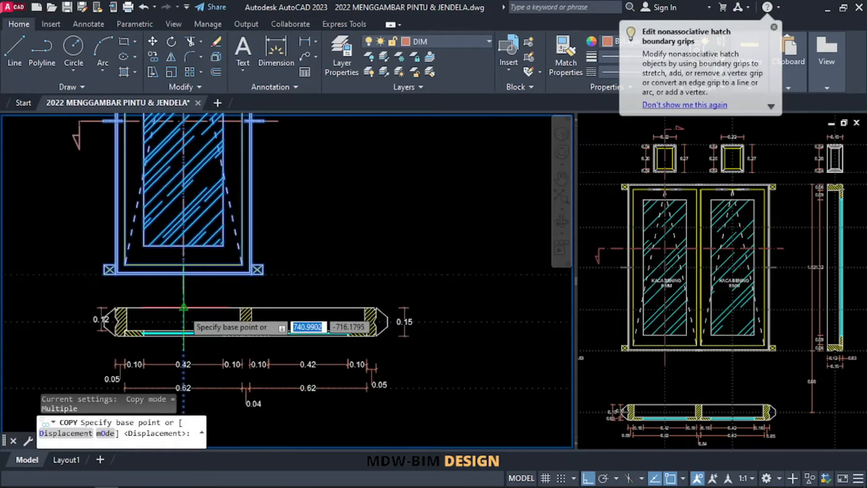
{"action": "left_click", "coordinate": [183, 307]}
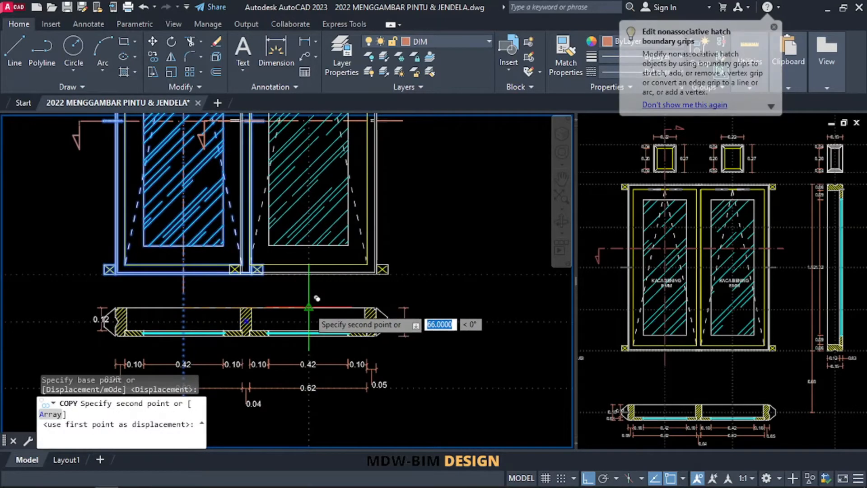
{"action": "left_click", "coordinate": [308, 308]}
{"action": "key", "text": "Escape"}
Delete the two crossed frame-end boxes overlapping at the foot of the middle post in the elevation
{"action": "scroll", "coordinate": [233, 269], "scroll_direction": "up", "scroll_amount": 4}
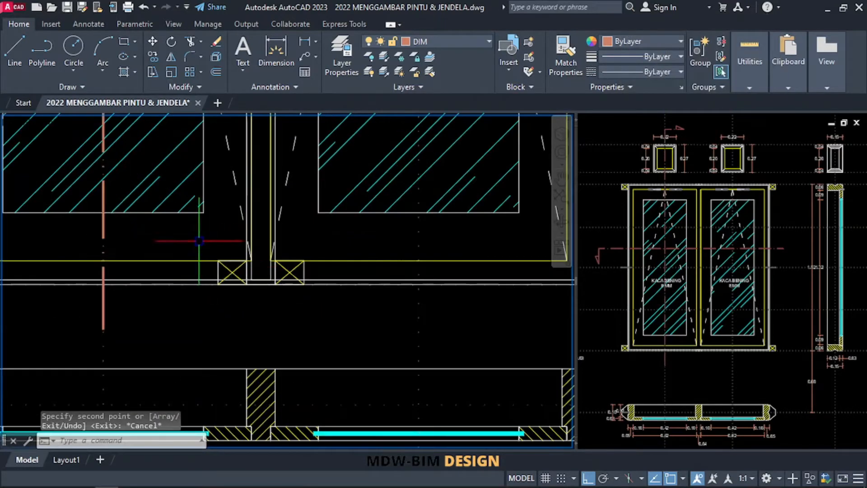
{"action": "left_click", "coordinate": [200, 185]}
{"action": "left_click", "coordinate": [311, 291]}
{"action": "key", "text": "Delete"}
{"action": "scroll", "coordinate": [297, 268], "scroll_direction": "down", "scroll_amount": 3}
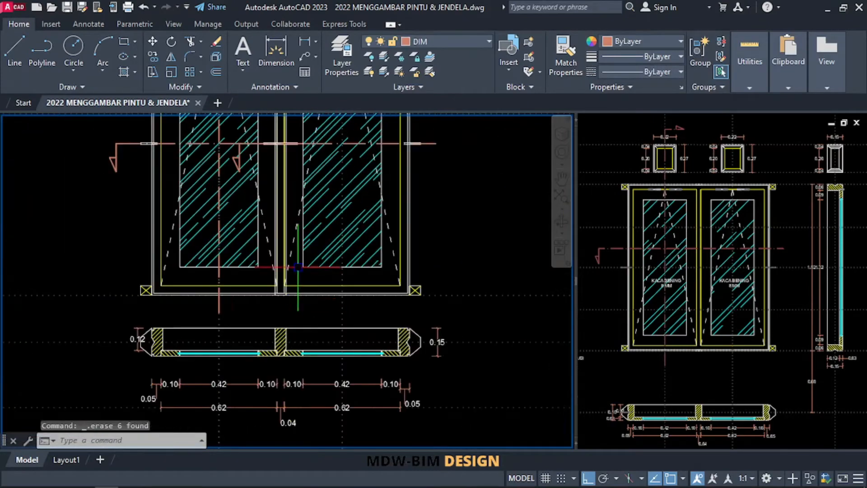
Delete the two crossed frame-end boxes overlapping at the head of the middle post
{"action": "scroll", "coordinate": [297, 267], "scroll_direction": "down", "scroll_amount": 2}
{"action": "scroll", "coordinate": [253, 199], "scroll_direction": "up", "scroll_amount": 6}
{"action": "left_click", "coordinate": [195, 174]}
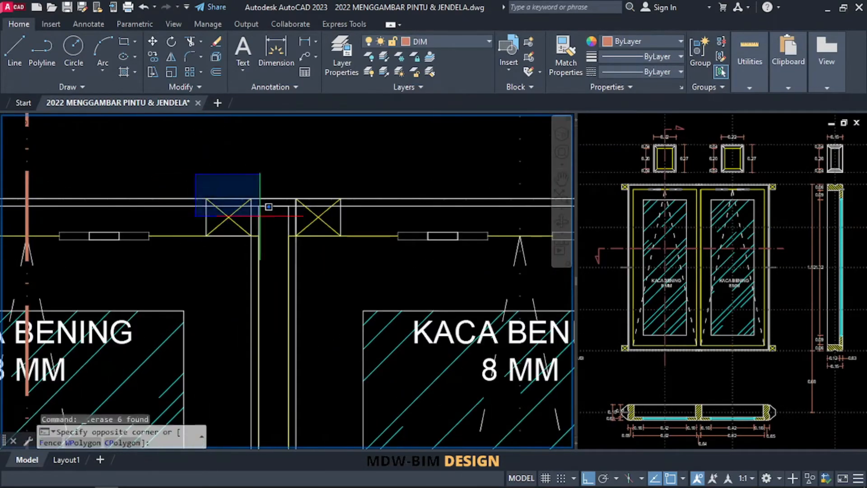
{"action": "left_click", "coordinate": [357, 262]}
{"action": "key", "text": "Delete"}
{"action": "scroll", "coordinate": [300, 259], "scroll_direction": "down", "scroll_amount": 2}
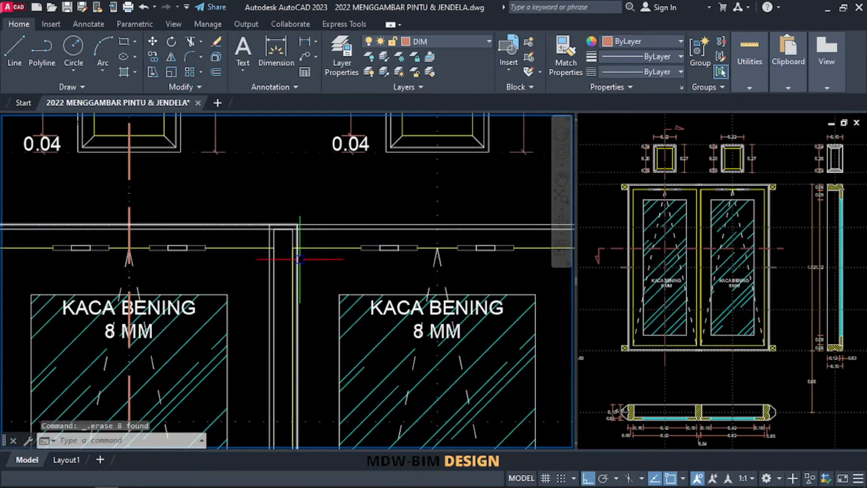
Trim the overlapping vertical frame lines at the foot of the middle post, between the sash bottoms and the frame sill
{"action": "middle_click_drag", "start_coordinate": [298, 265], "coordinate": [302, 228]}
{"action": "scroll", "coordinate": [287, 199], "scroll_direction": "down", "scroll_amount": 3}
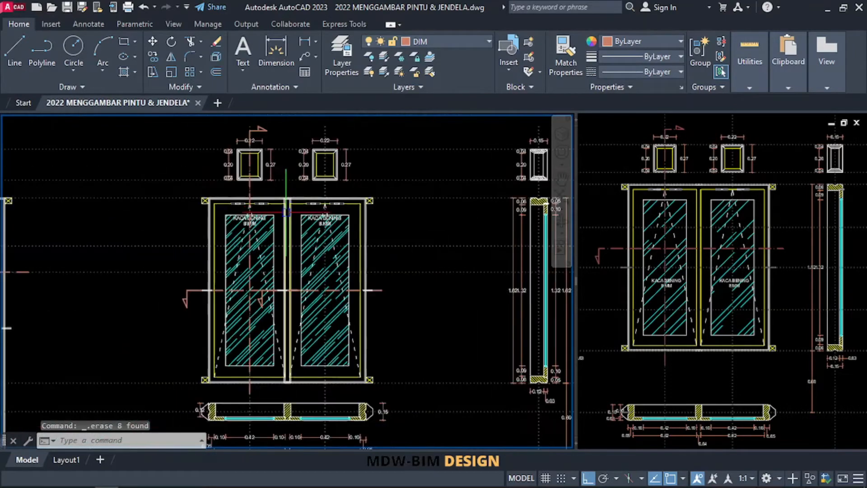
{"action": "middle_click_drag", "start_coordinate": [286, 373], "coordinate": [313, 263]}
{"action": "scroll", "coordinate": [313, 266], "scroll_direction": "up", "scroll_amount": 1}
{"action": "scroll", "coordinate": [316, 291], "scroll_direction": "up", "scroll_amount": 3}
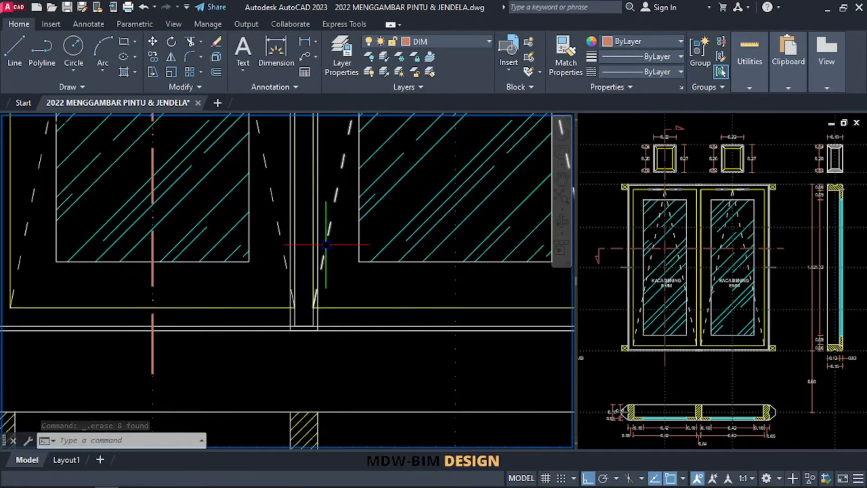
{"action": "scroll", "coordinate": [311, 330], "scroll_direction": "up", "scroll_amount": 2}
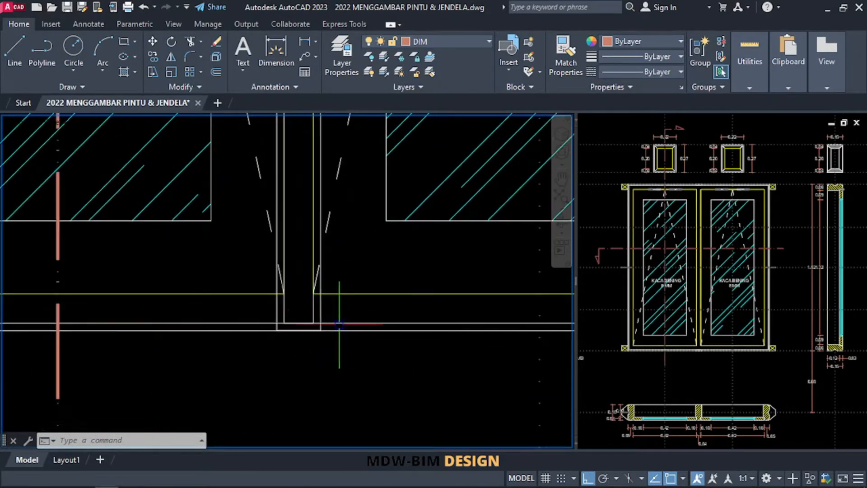
{"action": "key", "text": "Return"}
{"action": "scroll", "coordinate": [292, 345], "scroll_direction": "up", "scroll_amount": 4}
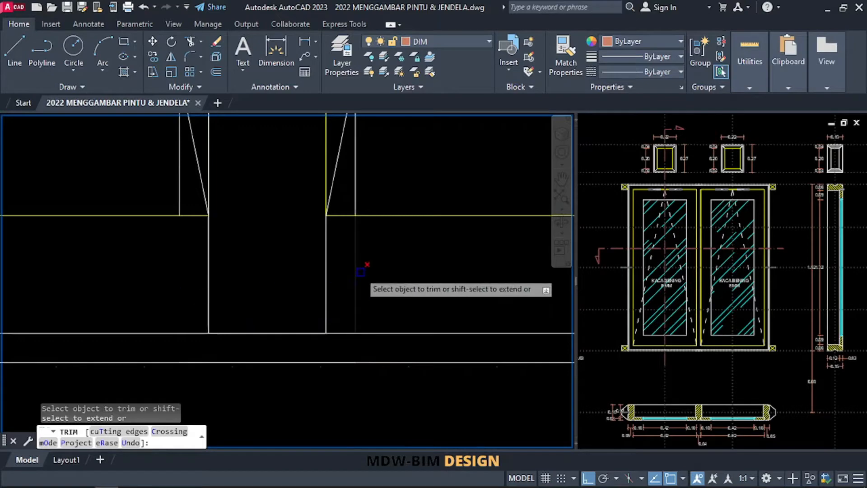
{"action": "scroll", "coordinate": [359, 272], "scroll_direction": "down", "scroll_amount": 4}
{"action": "scroll", "coordinate": [360, 267], "scroll_direction": "up", "scroll_amount": 2}
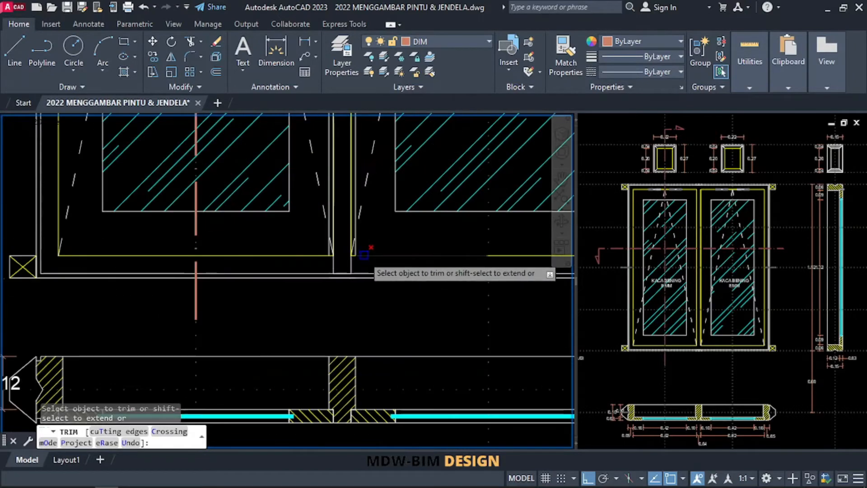
{"action": "scroll", "coordinate": [359, 265], "scroll_direction": "up", "scroll_amount": 4}
{"action": "left_click", "coordinate": [356, 262]}
{"action": "left_click", "coordinate": [281, 268]}
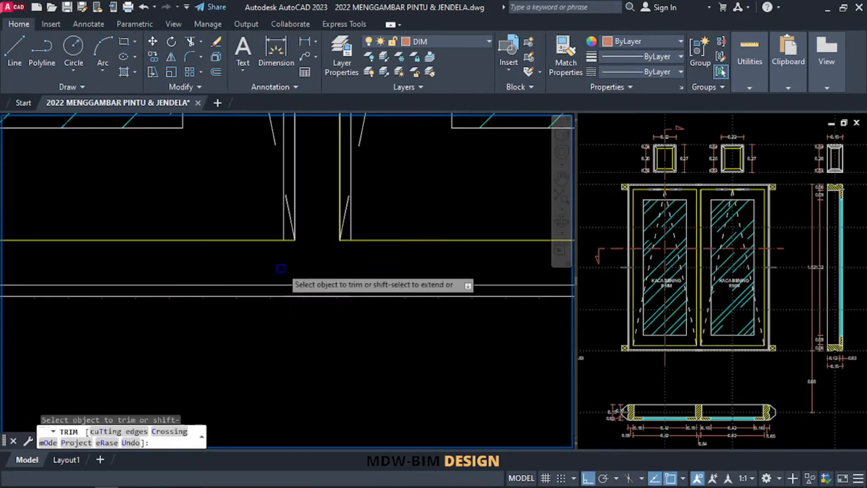
Trim the overlapping vertical frame lines at the head of the middle post, between the sash tops and the frame head
{"action": "middle_click_drag", "start_coordinate": [296, 286], "coordinate": [316, 417]}
{"action": "scroll", "coordinate": [343, 283], "scroll_direction": "down", "scroll_amount": 4}
{"action": "scroll", "coordinate": [319, 222], "scroll_direction": "up", "scroll_amount": 7}
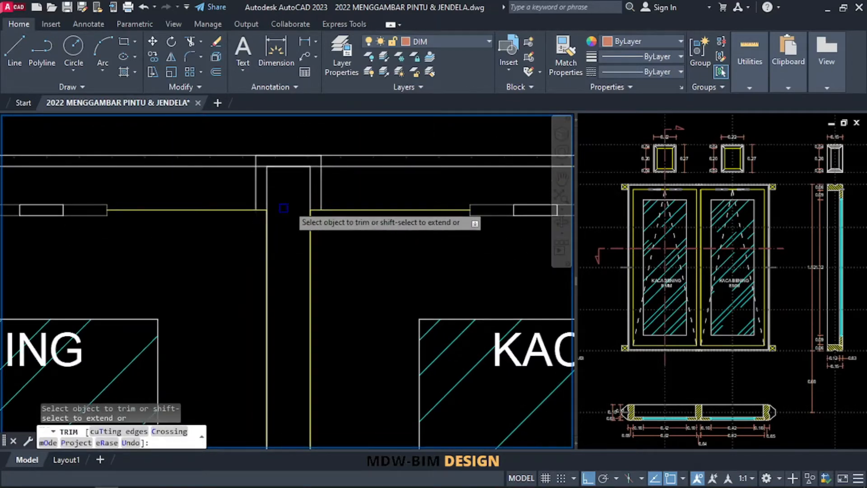
{"action": "left_click", "coordinate": [358, 175]}
{"action": "left_click", "coordinate": [290, 186]}
{"action": "left_click", "coordinate": [247, 188]}
{"action": "left_click", "coordinate": [282, 180]}
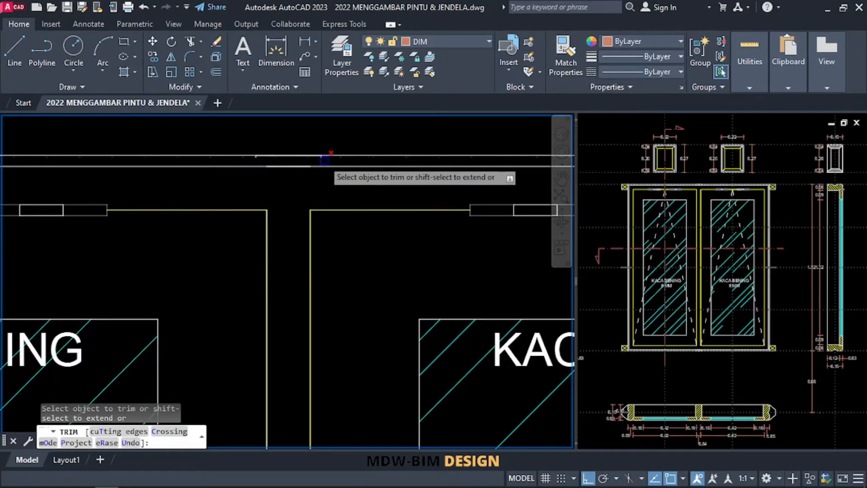
{"action": "key", "text": "space"}
{"action": "scroll", "coordinate": [261, 155], "scroll_direction": "up", "scroll_amount": 6}
{"action": "type", "text": "tr"}
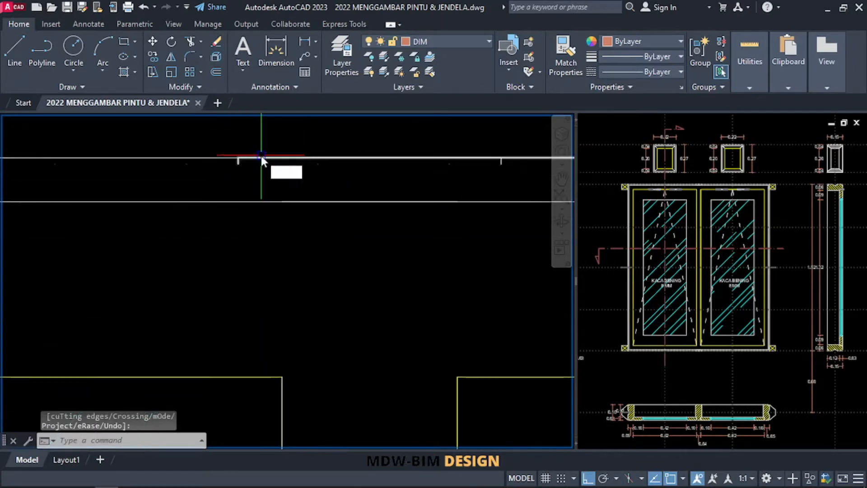
{"action": "key", "text": "space"}
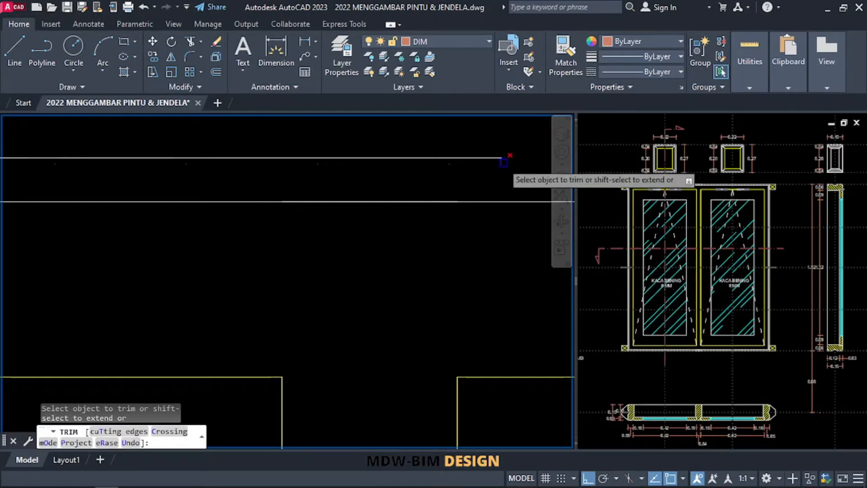
{"action": "key", "text": "ctrl+z"}
{"action": "scroll", "coordinate": [364, 188], "scroll_direction": "down", "scroll_amount": 3}
{"action": "key", "text": "Escape"}
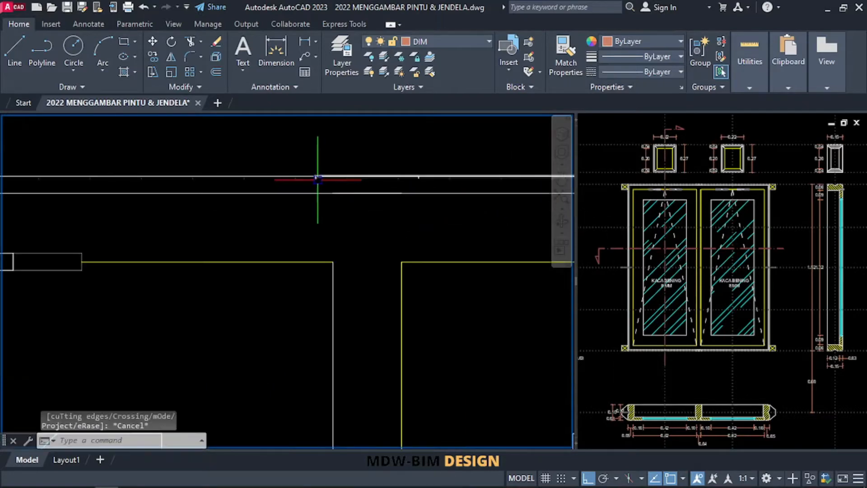
{"action": "scroll", "coordinate": [317, 183], "scroll_direction": "up", "scroll_amount": 3}
{"action": "scroll", "coordinate": [305, 174], "scroll_direction": "up", "scroll_amount": 3}
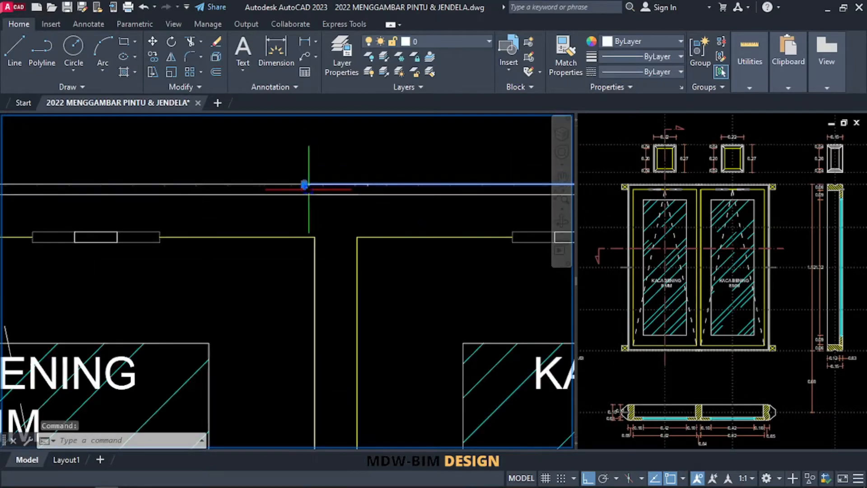
{"action": "scroll", "coordinate": [301, 174], "scroll_direction": "down", "scroll_amount": 3}
{"action": "scroll", "coordinate": [272, 194], "scroll_direction": "up", "scroll_amount": 3}
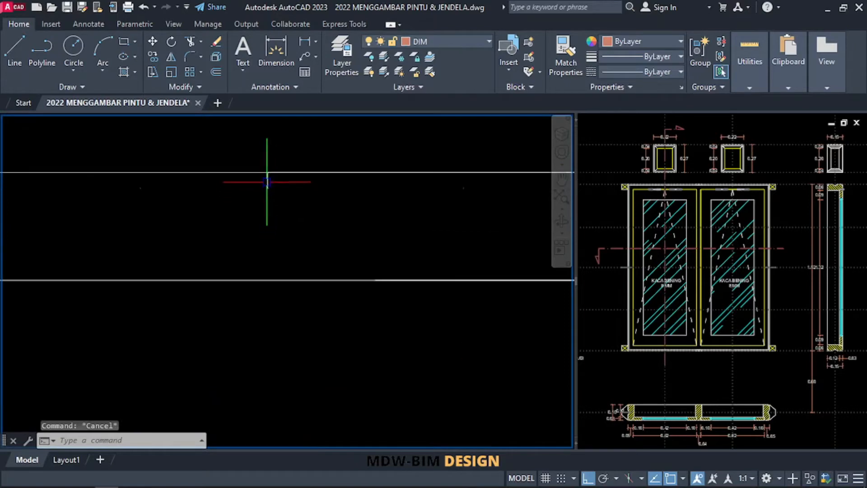
Trim the short leftover line stubs under the frame's top edge above the middle post
{"action": "type", "text": "TR"}
{"action": "key", "text": "Return"}
{"action": "scroll", "coordinate": [273, 195], "scroll_direction": "down", "scroll_amount": 2}
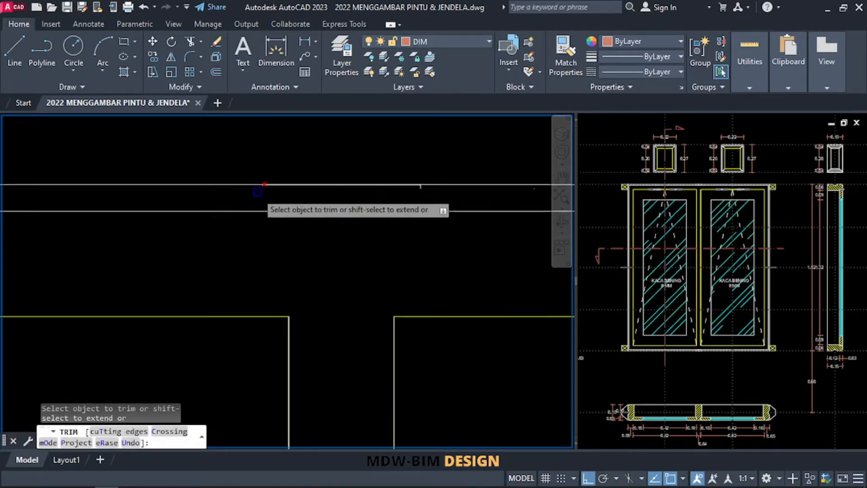
{"action": "scroll", "coordinate": [271, 186], "scroll_direction": "up", "scroll_amount": 5}
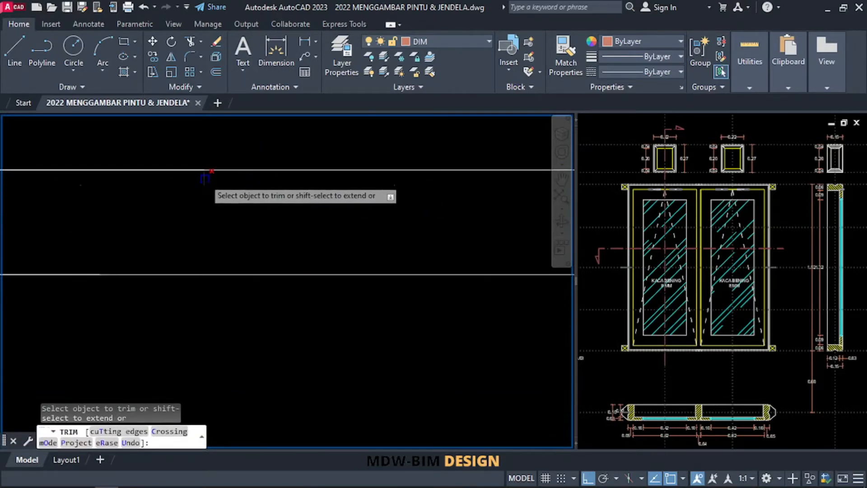
{"action": "scroll", "coordinate": [206, 178], "scroll_direction": "down", "scroll_amount": 5}
{"action": "key", "text": "Escape"}
Delete the thin white horizontal rectangles crossing the middle post at the section line
{"action": "scroll", "coordinate": [337, 264], "scroll_direction": "up", "scroll_amount": 3}
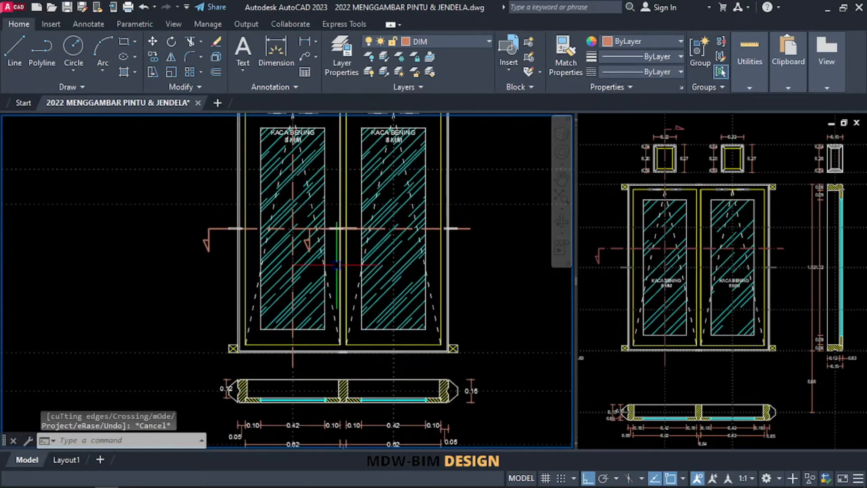
{"action": "scroll", "coordinate": [337, 356], "scroll_direction": "up", "scroll_amount": 4}
{"action": "scroll", "coordinate": [351, 348], "scroll_direction": "down", "scroll_amount": 4}
{"action": "middle_click_drag", "start_coordinate": [363, 289], "coordinate": [331, 341]}
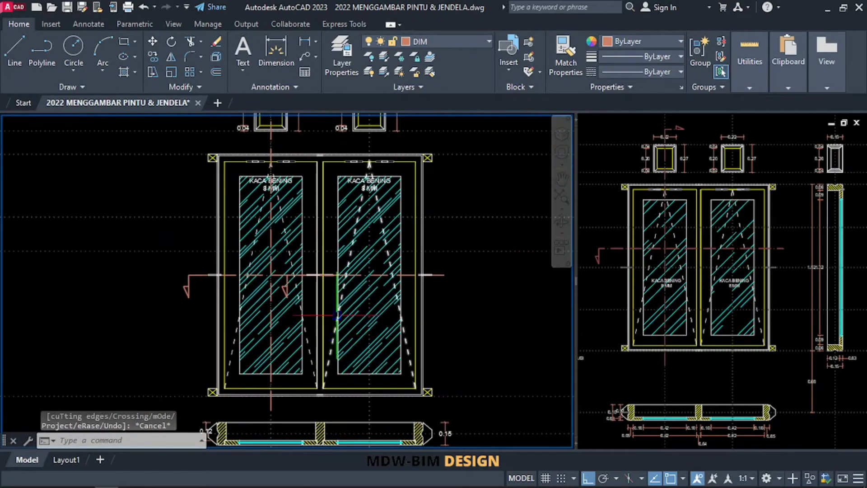
{"action": "scroll", "coordinate": [314, 269], "scroll_direction": "up", "scroll_amount": 5}
{"action": "left_click", "coordinate": [276, 270]}
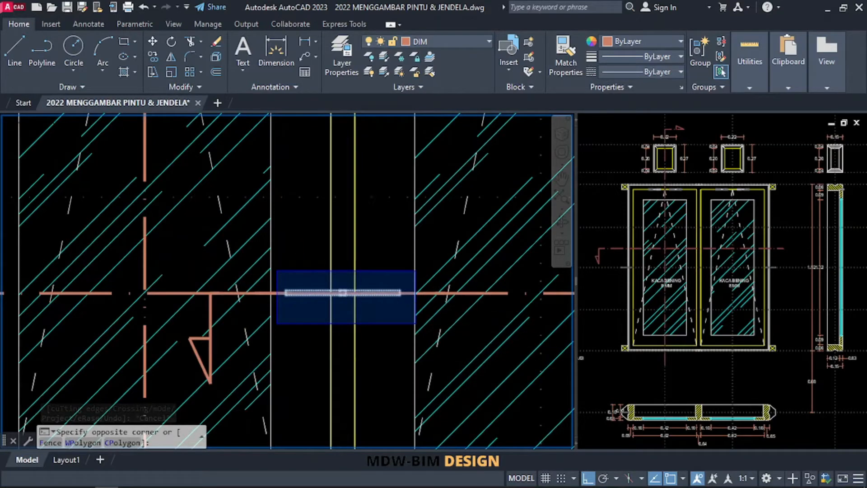
{"action": "left_click", "coordinate": [415, 323]}
Delete the duplicated horizontal section line whose arrow falls inside the left sash
{"action": "scroll", "coordinate": [319, 328], "scroll_direction": "down", "scroll_amount": 1}
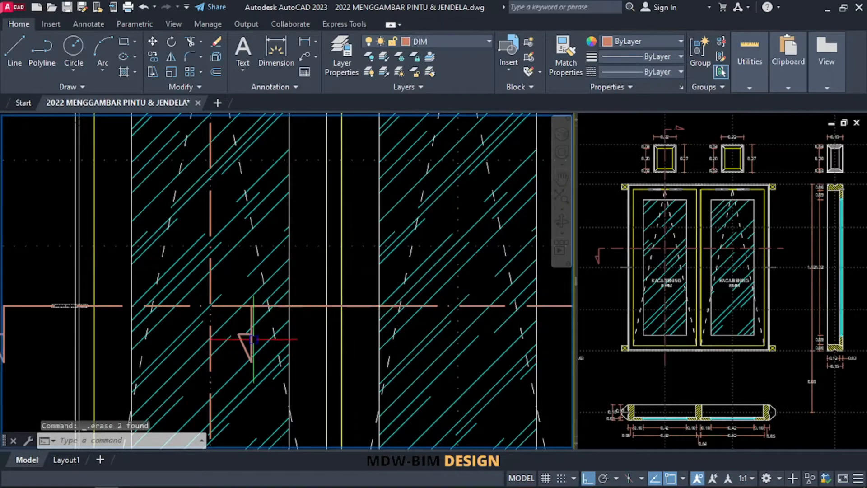
{"action": "key", "text": "Delete"}
{"action": "scroll", "coordinate": [247, 302], "scroll_direction": "down", "scroll_amount": 3}
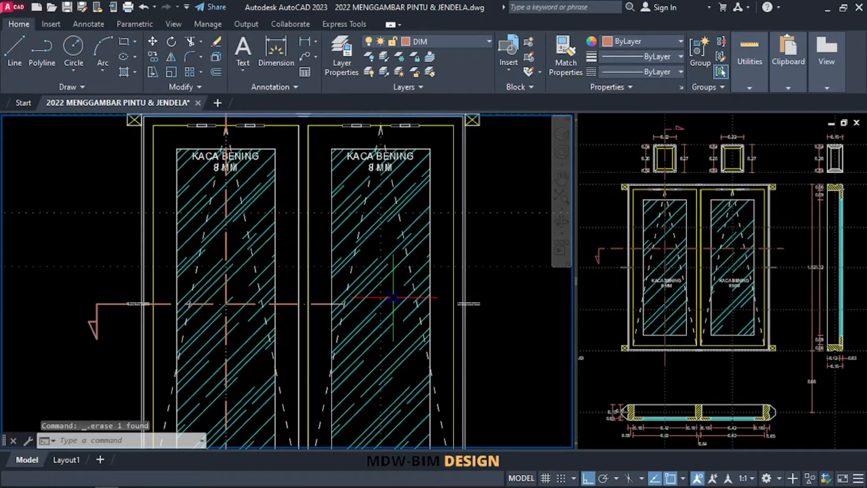
Stretch the end of the horizontal section line across the right sash to just beyond the window's right frame
{"action": "middle_click_drag", "start_coordinate": [394, 298], "coordinate": [327, 278]}
{"action": "scroll", "coordinate": [279, 285], "scroll_direction": "up", "scroll_amount": 2}
{"action": "left_click", "coordinate": [237, 286]}
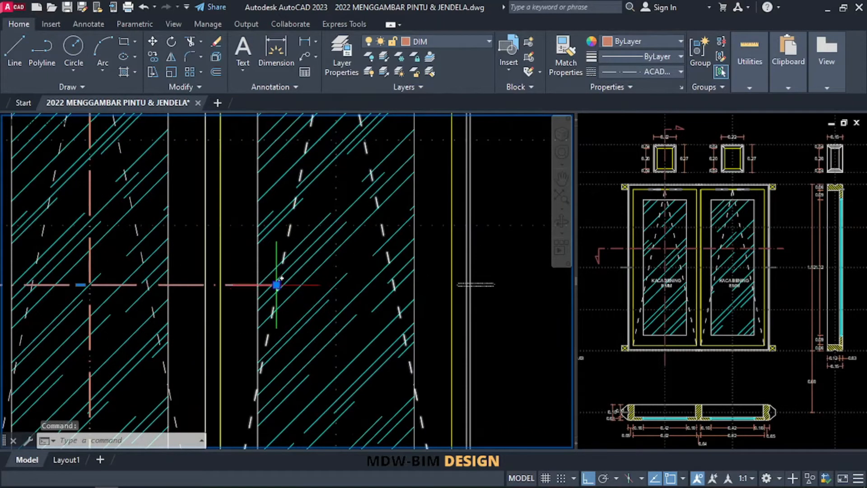
{"action": "left_click", "coordinate": [276, 285]}
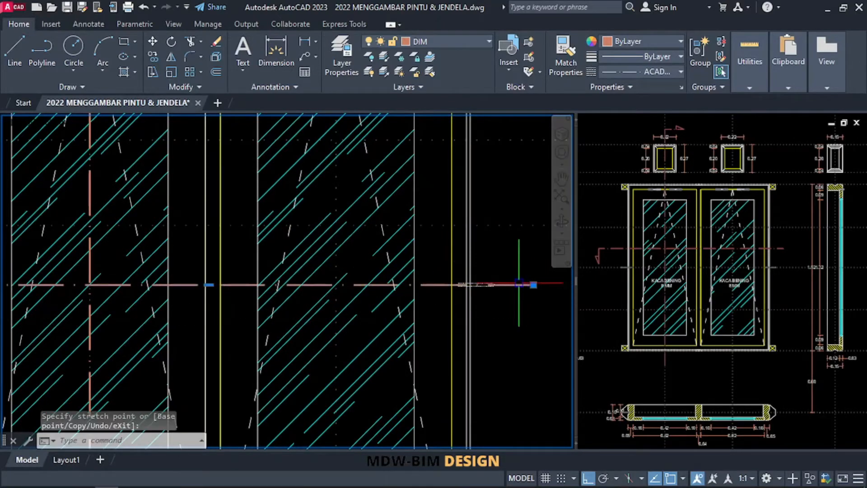
{"action": "key", "text": "Escape"}
{"action": "scroll", "coordinate": [344, 289], "scroll_direction": "down", "scroll_amount": 5}
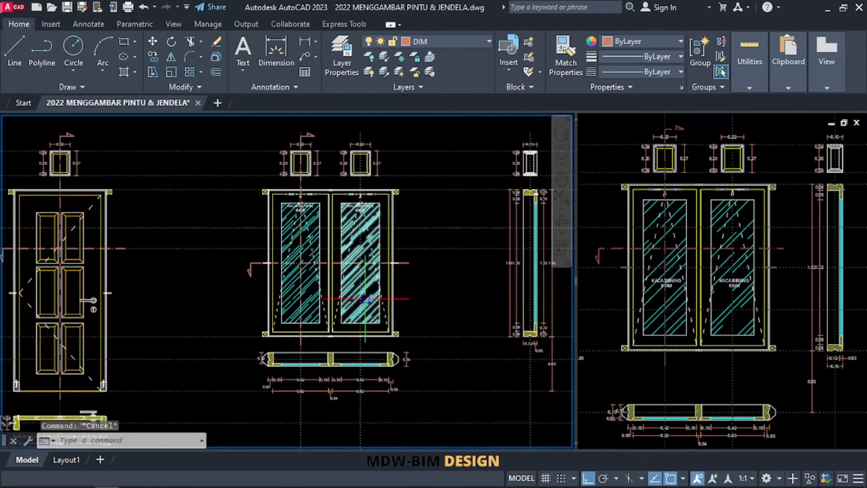
Move the window's vertical section, with its ventilation detail, dimensions and grid line, horizontally closer to the double-sash elevation
{"action": "middle_click_drag", "start_coordinate": [366, 351], "coordinate": [208, 383]}
{"action": "scroll", "coordinate": [285, 400], "scroll_direction": "up", "scroll_amount": 3}
{"action": "scroll", "coordinate": [206, 380], "scroll_direction": "down", "scroll_amount": 3}
{"action": "mouse_move", "coordinate": [310, 329]}
{"action": "middle_mouse_down"}
{"action": "mouse_move", "coordinate": [278, 322]}
{"action": "mouse_move", "coordinate": [325, 307]}
{"action": "middle_mouse_up"}
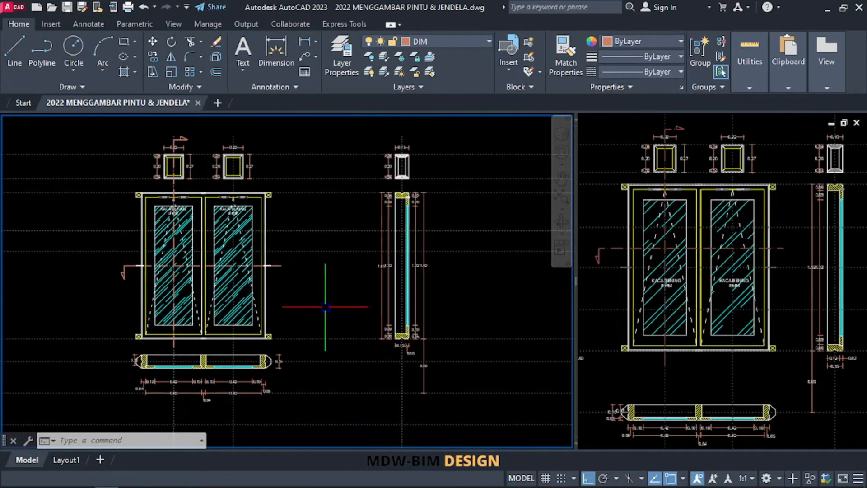
{"action": "scroll", "coordinate": [400, 229], "scroll_direction": "down", "scroll_amount": 2}
{"action": "left_click", "coordinate": [375, 161]}
{"action": "left_click", "coordinate": [449, 358]}
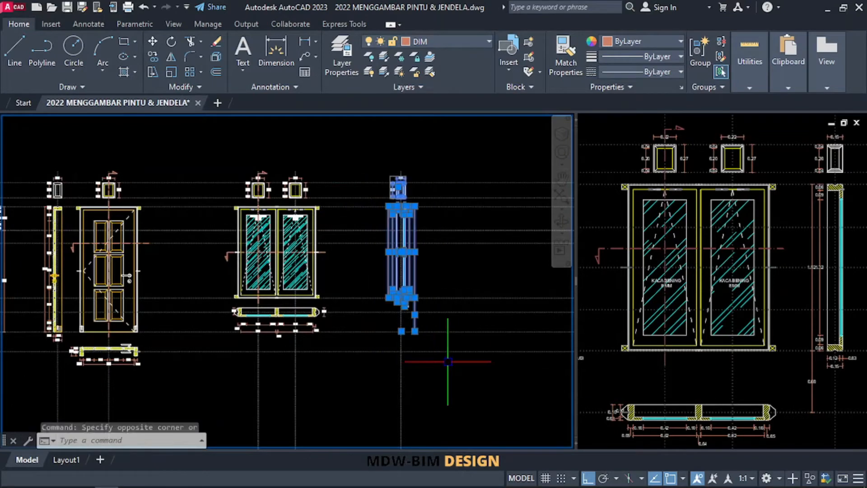
{"action": "left_click", "coordinate": [452, 387]}
{"action": "left_click", "coordinate": [350, 403]}
{"action": "type", "text": "m"}
{"action": "key", "text": "Return"}
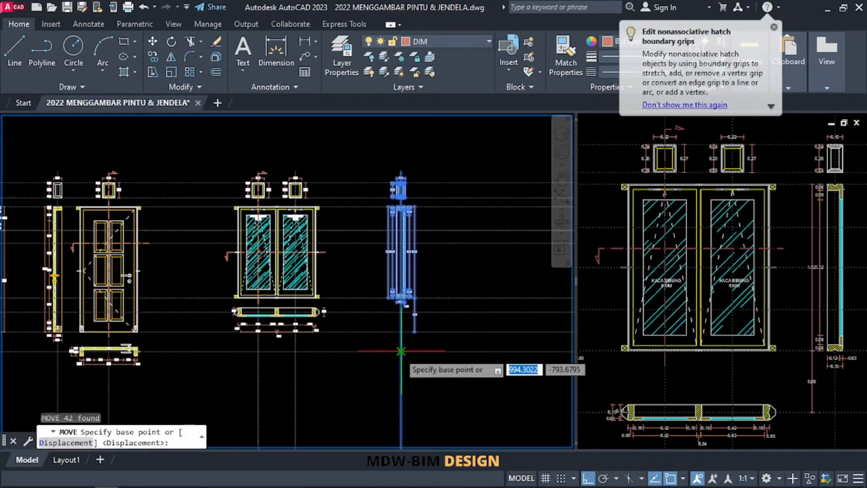
{"action": "left_click", "coordinate": [401, 351]}
{"action": "left_click", "coordinate": [354, 371]}
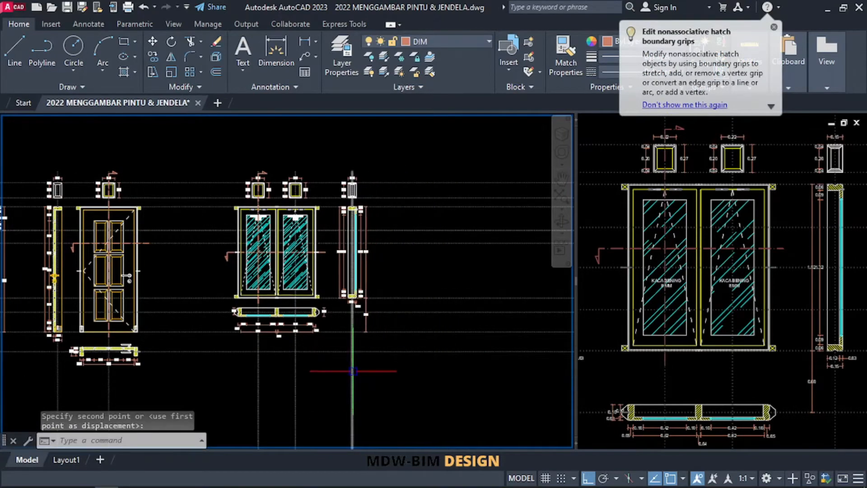
Move both "KACA BENING 8 MM" labels about 83 units straight down, below the horizontal section line in the glass panes
{"action": "type", "text": "z"}
{"action": "key", "text": "Return"}
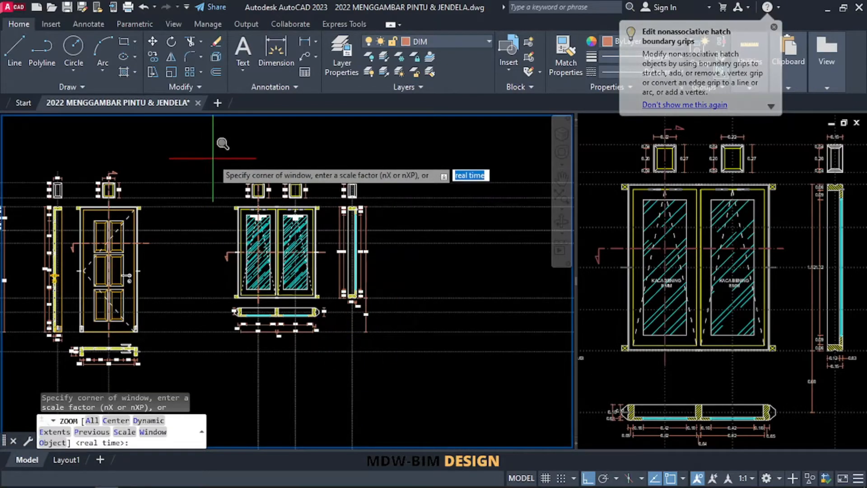
{"action": "left_click", "coordinate": [214, 158]}
{"action": "left_click", "coordinate": [399, 350]}
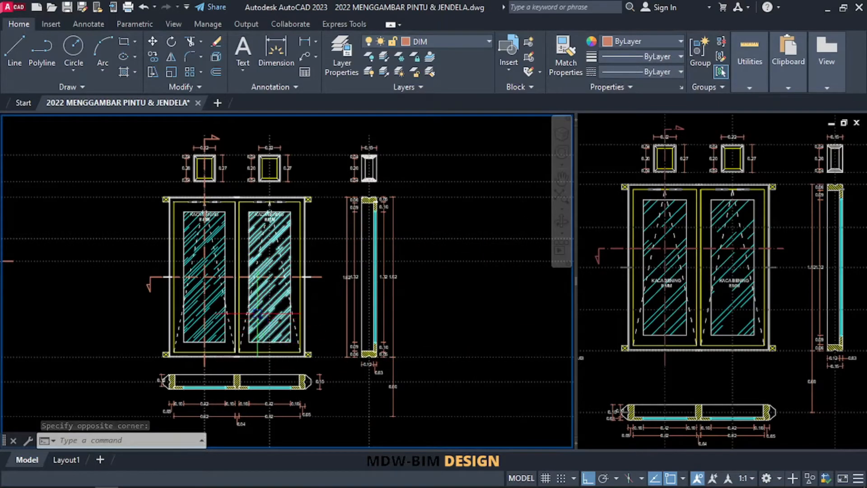
{"action": "scroll", "coordinate": [191, 207], "scroll_direction": "up", "scroll_amount": 6}
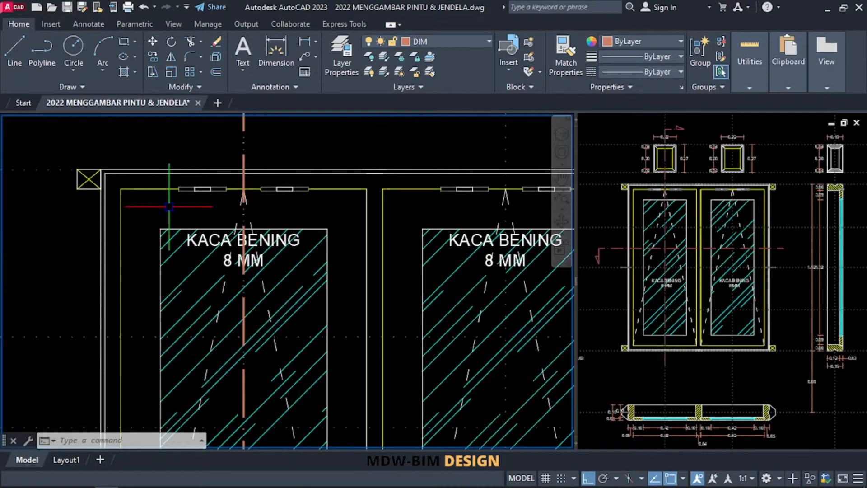
{"action": "scroll", "coordinate": [171, 213], "scroll_direction": "down", "scroll_amount": 2}
{"action": "left_click", "coordinate": [156, 214]}
{"action": "left_click", "coordinate": [558, 280]}
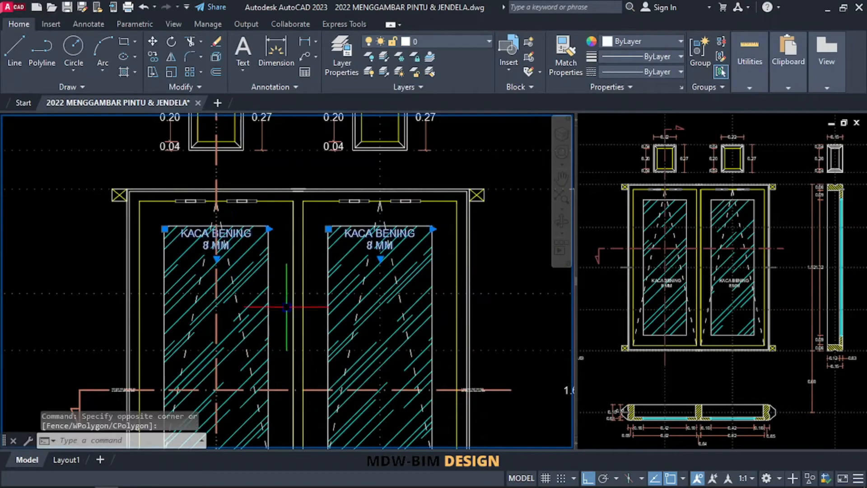
{"action": "type", "text": "m"}
{"action": "key", "text": "Return"}
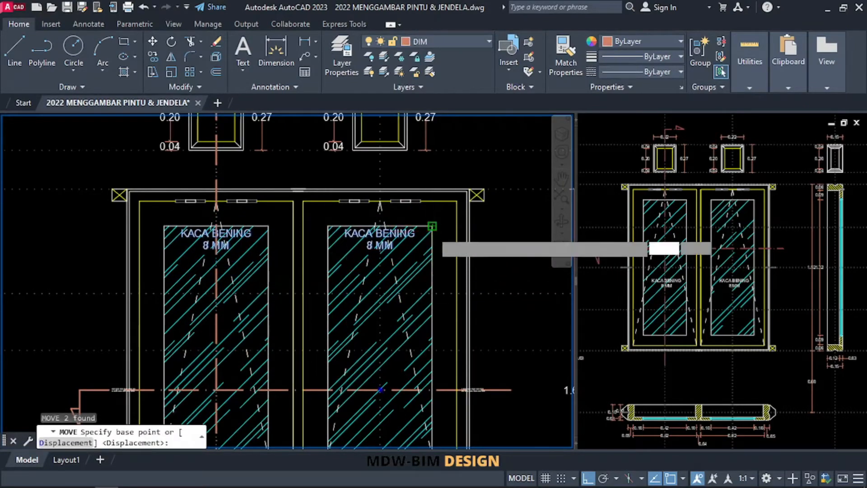
{"action": "left_click", "coordinate": [432, 226]}
{"action": "middle_click_drag", "start_coordinate": [435, 407], "coordinate": [464, 266]}
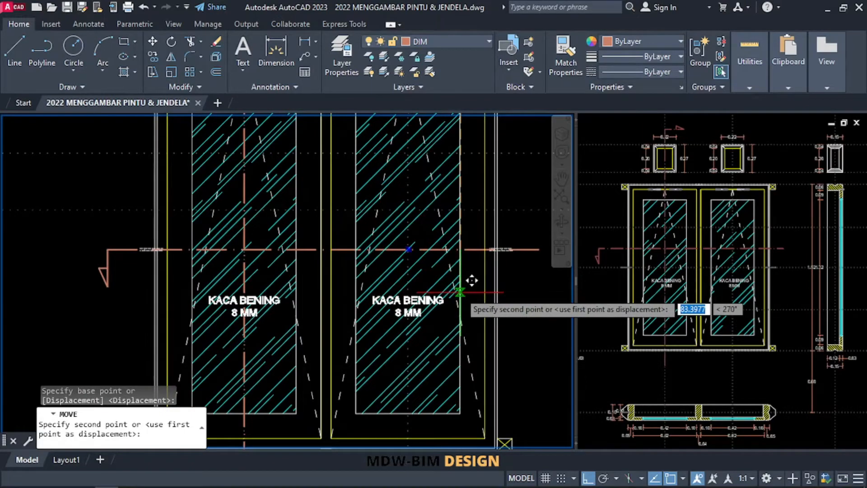
{"action": "left_click", "coordinate": [460, 292]}
{"action": "key", "text": "Escape"}
{"action": "scroll", "coordinate": [381, 250], "scroll_direction": "down", "scroll_amount": 4}
{"action": "mouse_move", "coordinate": [425, 268]}
{"action": "middle_mouse_down"}
{"action": "mouse_move", "coordinate": [371, 251]}
{"action": "mouse_move", "coordinate": [369, 269]}
{"action": "middle_mouse_up"}
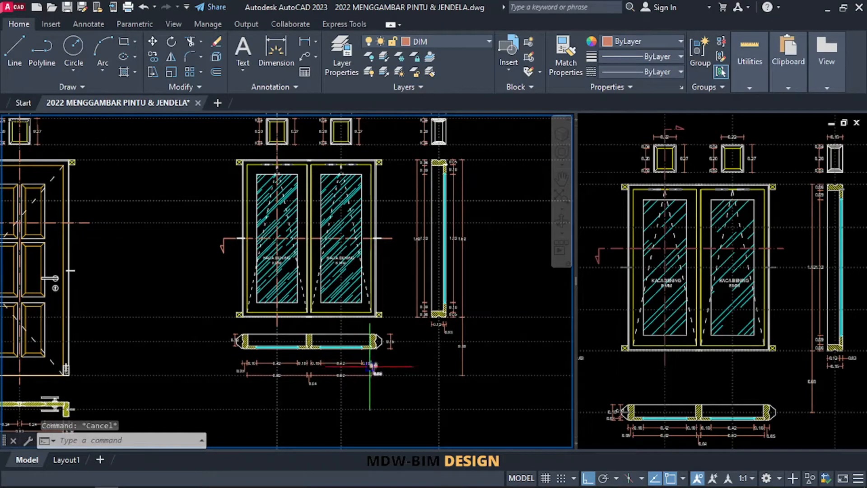
{"action": "middle_click_drag", "start_coordinate": [443, 249], "coordinate": [388, 287]}
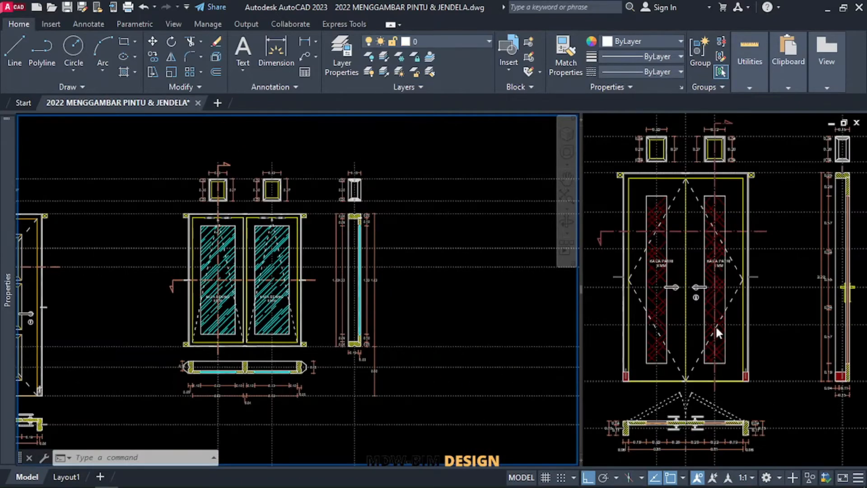
Examine the reference double door's plan dimensions, handles, glass panels and opening lines in the other viewport
{"action": "left_click", "coordinate": [697, 446]}
{"action": "scroll", "coordinate": [664, 447], "scroll_direction": "up", "scroll_amount": 3}
{"action": "scroll", "coordinate": [735, 397], "scroll_direction": "down", "scroll_amount": 2}
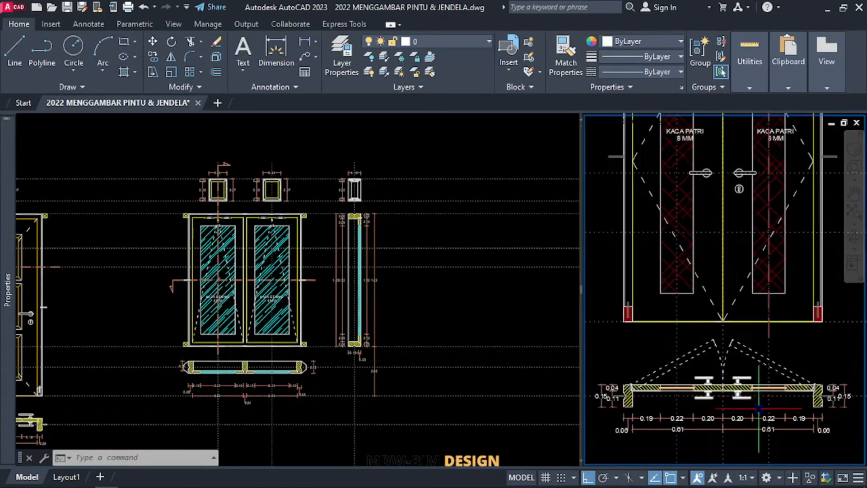
{"action": "middle_click_drag", "start_coordinate": [738, 335], "coordinate": [728, 457]}
{"action": "middle_click_drag", "start_coordinate": [731, 309], "coordinate": [717, 397]}
{"action": "scroll", "coordinate": [707, 214], "scroll_direction": "down", "scroll_amount": 3}
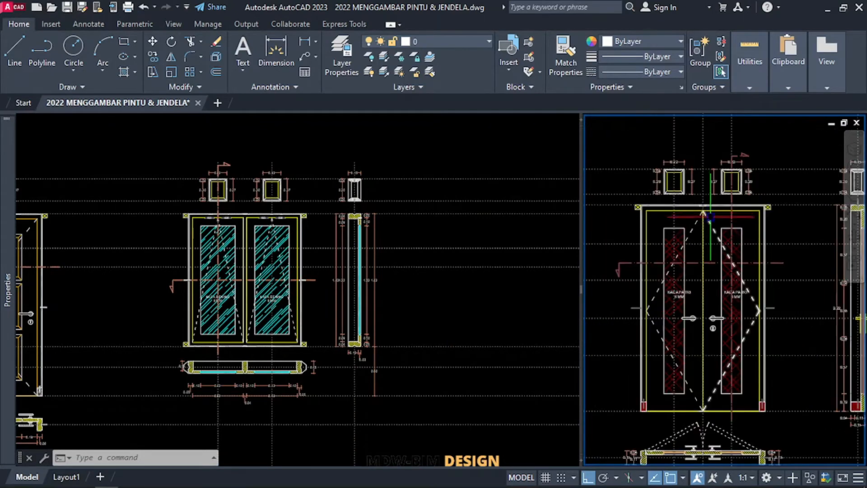
{"action": "middle_click_drag", "start_coordinate": [714, 212], "coordinate": [694, 213]}
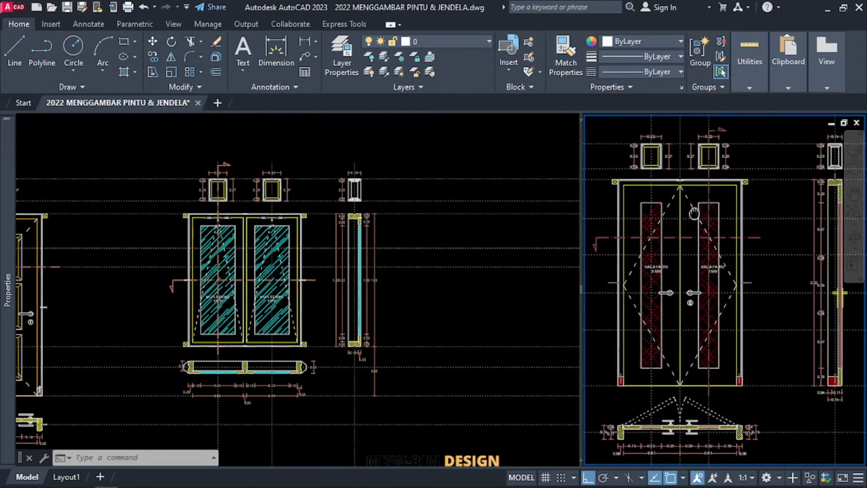
{"action": "left_click", "coordinate": [483, 311]}
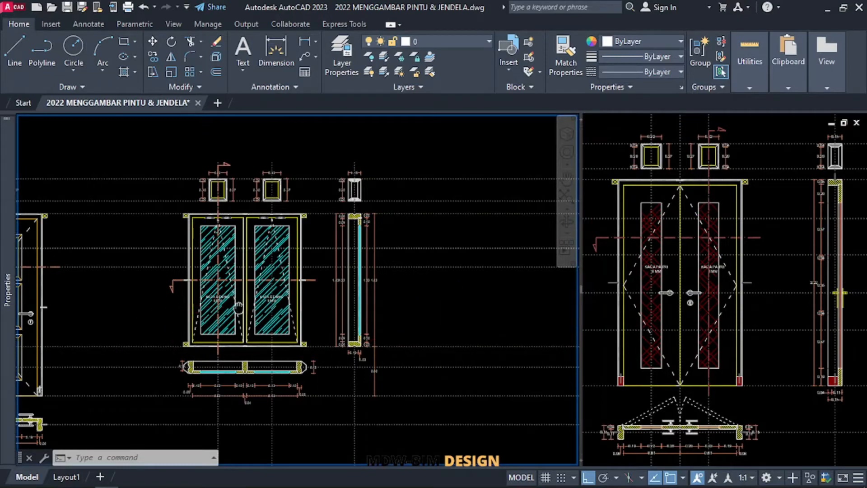
{"action": "middle_click_drag", "start_coordinate": [239, 308], "coordinate": [333, 280]}
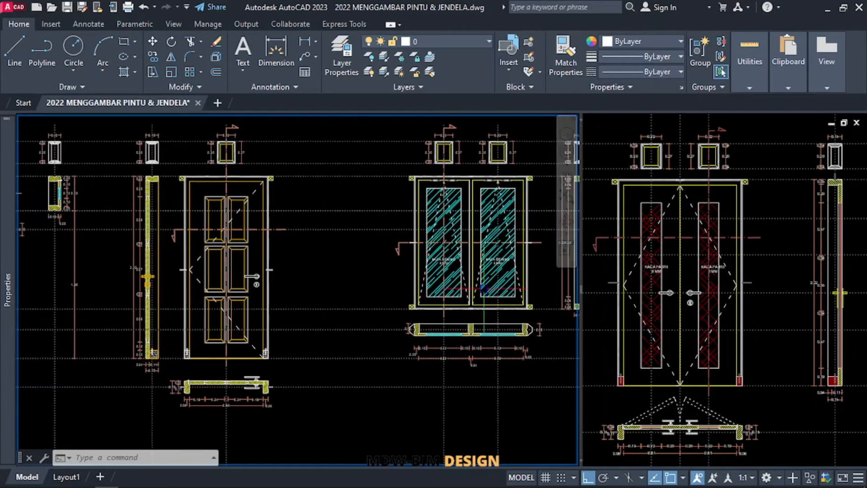
{"action": "scroll", "coordinate": [318, 273], "scroll_direction": "down", "scroll_amount": 4}
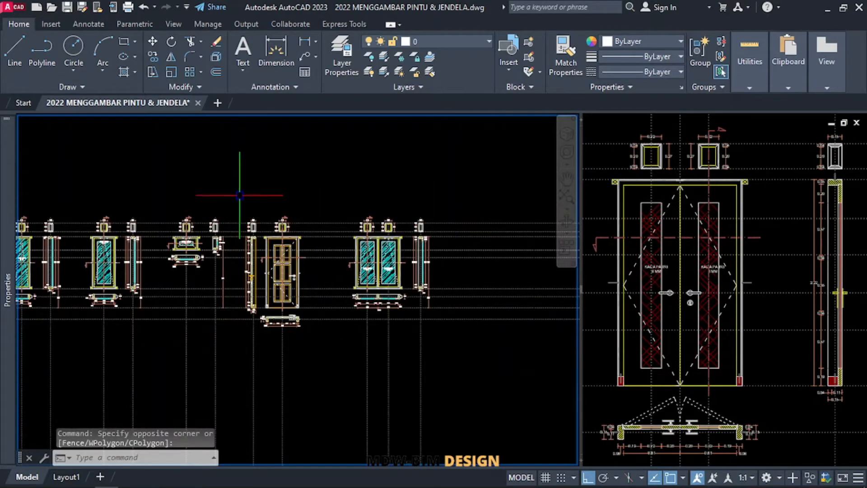
{"action": "left_click", "coordinate": [316, 358]}
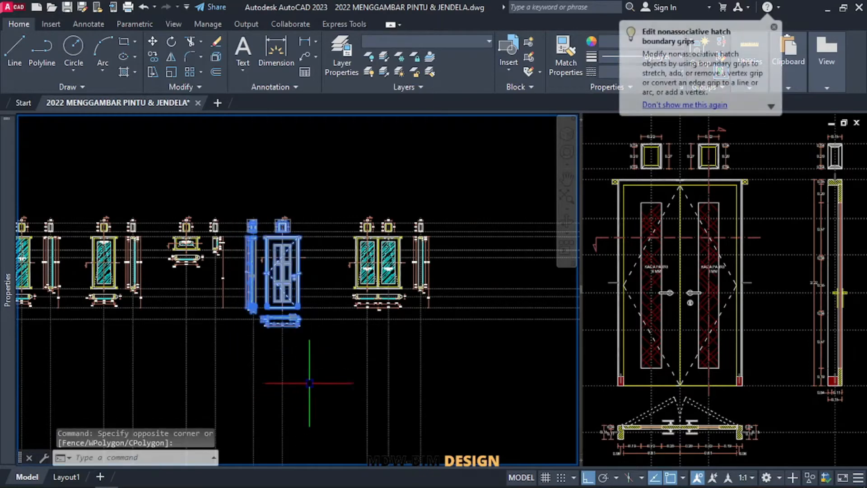
{"action": "key", "text": "Escape"}
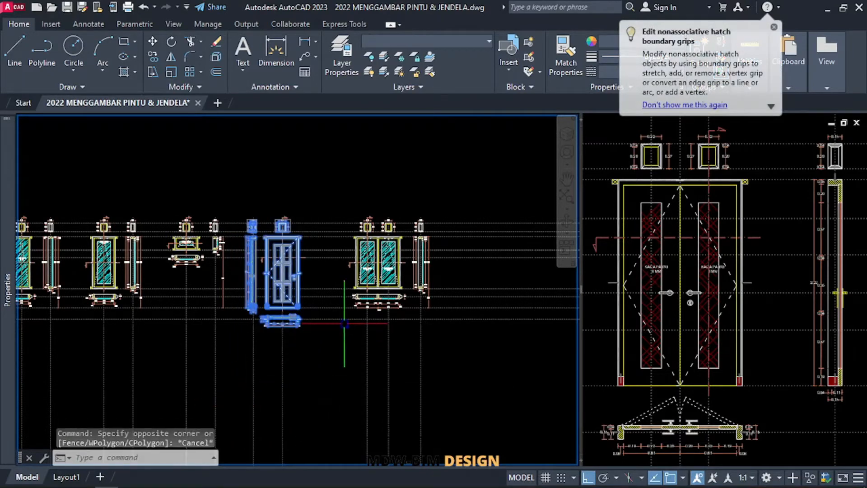
Move the vertical grid lines of all the drawings slightly upward so they extend above the ventilation details
{"action": "scroll", "coordinate": [474, 348], "scroll_direction": "down", "scroll_amount": 4}
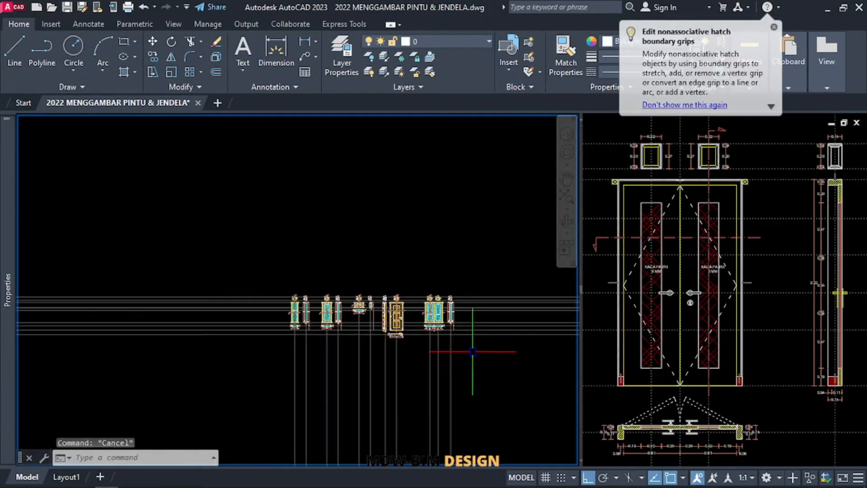
{"action": "left_click", "coordinate": [454, 355]}
{"action": "left_click", "coordinate": [295, 391]}
{"action": "type", "text": "m"}
{"action": "key", "text": "space"}
{"action": "left_click", "coordinate": [486, 373]}
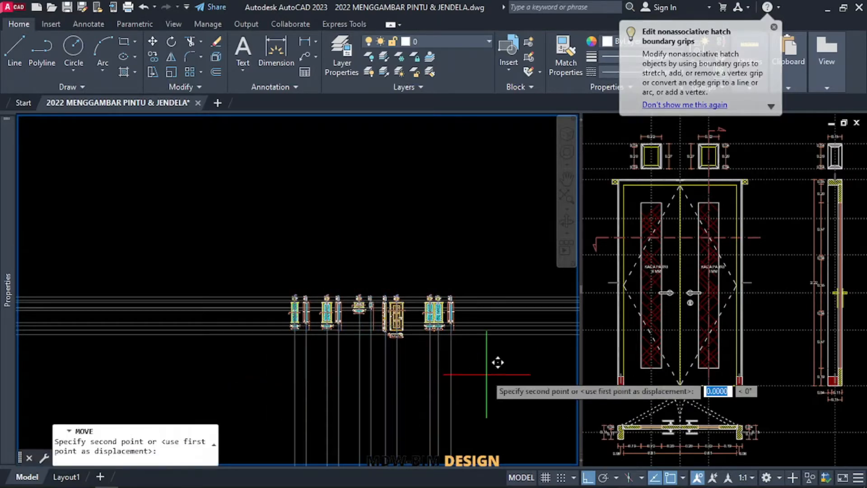
{"action": "left_click", "coordinate": [487, 367]}
{"action": "key", "text": "Escape"}
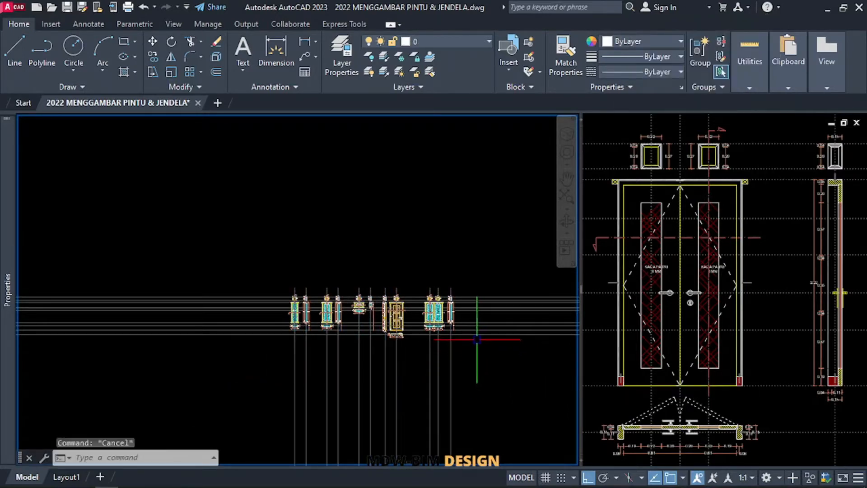
Copy the lowest horizontal grid line below the drawings and trim off the vertical grid lines beneath the copy
{"action": "key", "text": "space"}
{"action": "left_click", "coordinate": [512, 213]}
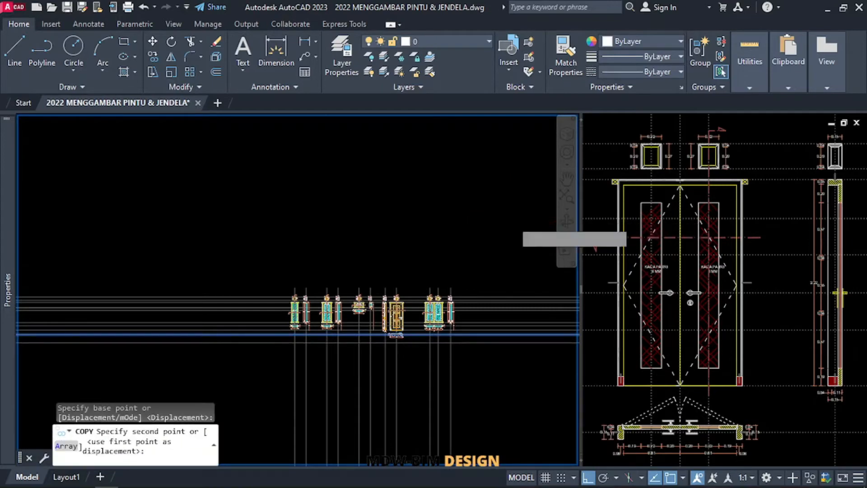
{"action": "key", "text": "Escape"}
{"action": "type", "text": "TR"}
{"action": "key", "text": "space"}
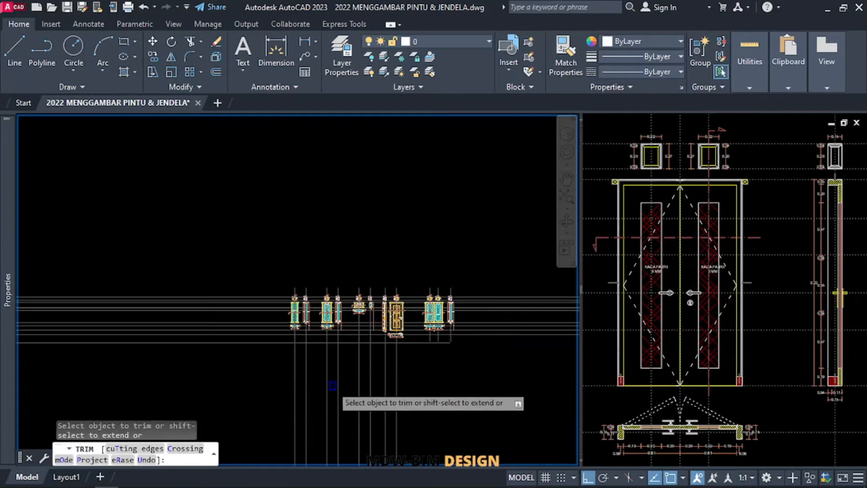
{"action": "mouse_move", "coordinate": [359, 377]}
{"action": "left_mouse_down"}
{"action": "mouse_move", "coordinate": [201, 409]}
{"action": "mouse_move", "coordinate": [274, 388]}
{"action": "left_mouse_up"}
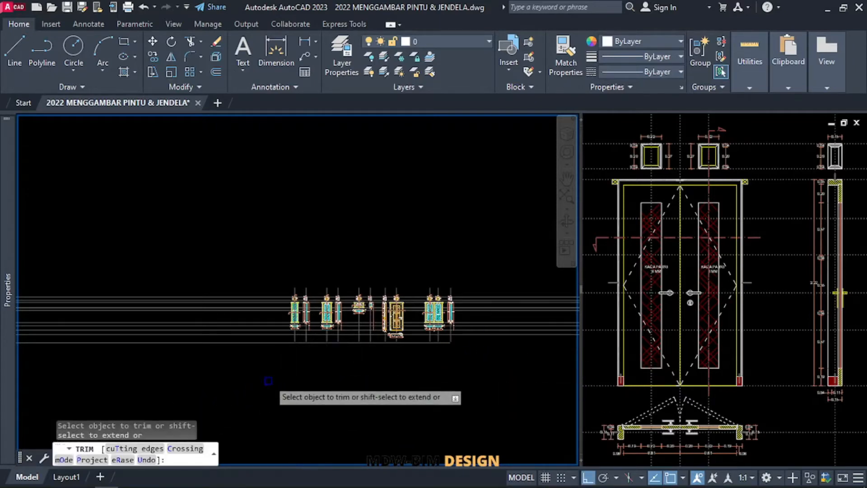
{"action": "key", "text": "Escape"}
Delete the copied horizontal grid line that served as the trimming boundary below the drawings
{"action": "left_click", "coordinate": [276, 344]}
{"action": "key", "text": "Delete"}
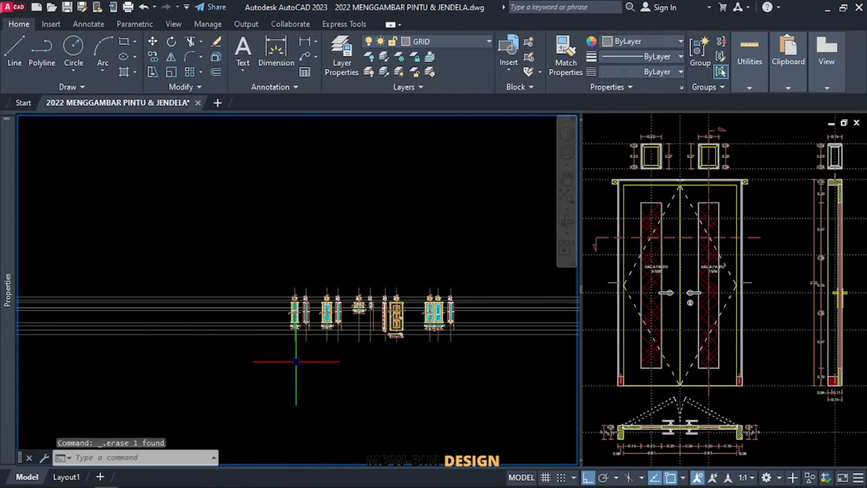
{"action": "scroll", "coordinate": [429, 325], "scroll_direction": "up", "scroll_amount": 4}
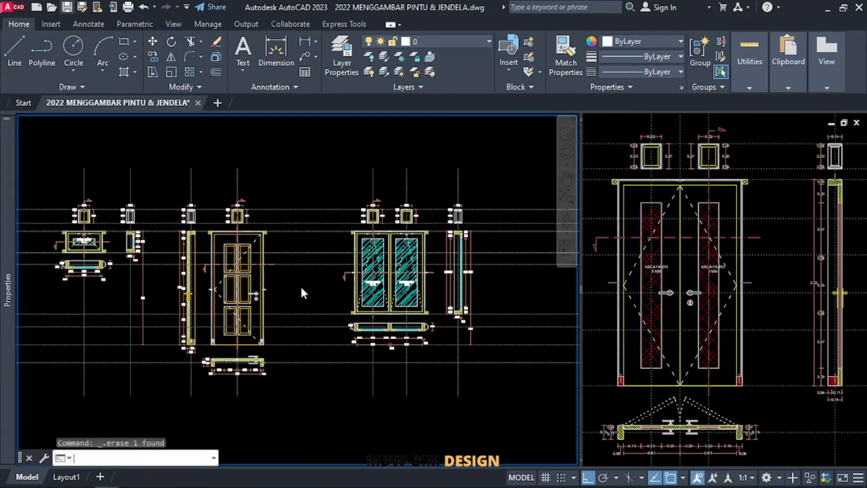
Mirror the single panel door's complete drawing set across a vertical axis at the double-sash window, keeping the originals
{"action": "left_click", "coordinate": [319, 289]}
{"action": "scroll", "coordinate": [307, 294], "scroll_direction": "down", "scroll_amount": 2}
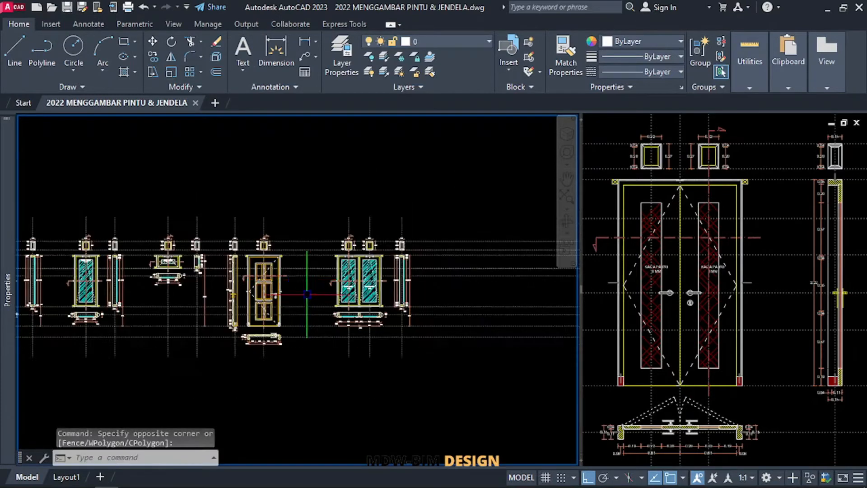
{"action": "left_click", "coordinate": [300, 361]}
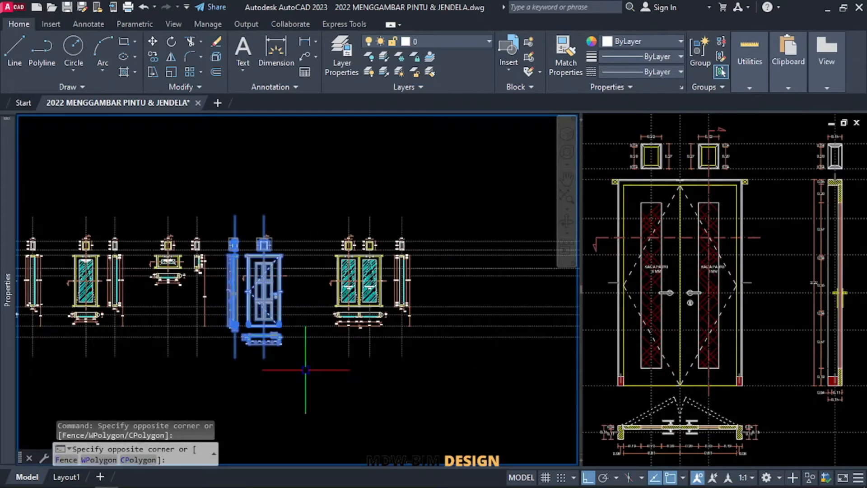
{"action": "middle_click_drag", "start_coordinate": [313, 381], "coordinate": [270, 371]}
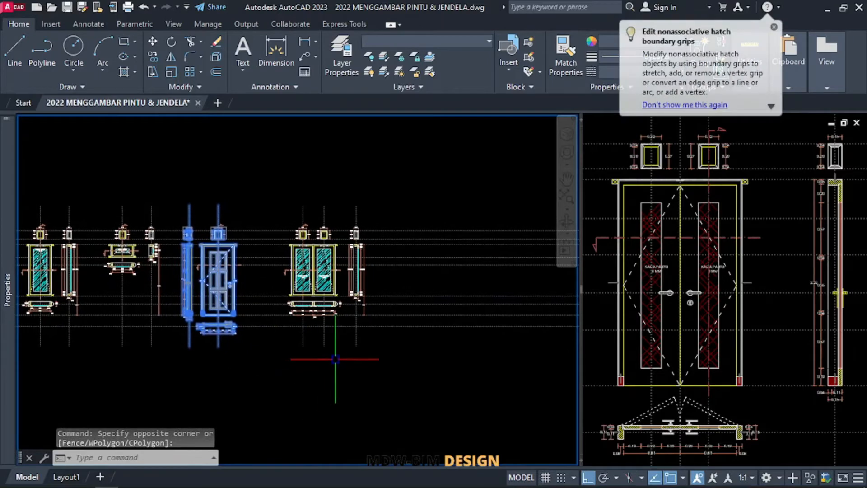
{"action": "type", "text": "mi"}
{"action": "key", "text": "Return"}
{"action": "left_click", "coordinate": [324, 337]}
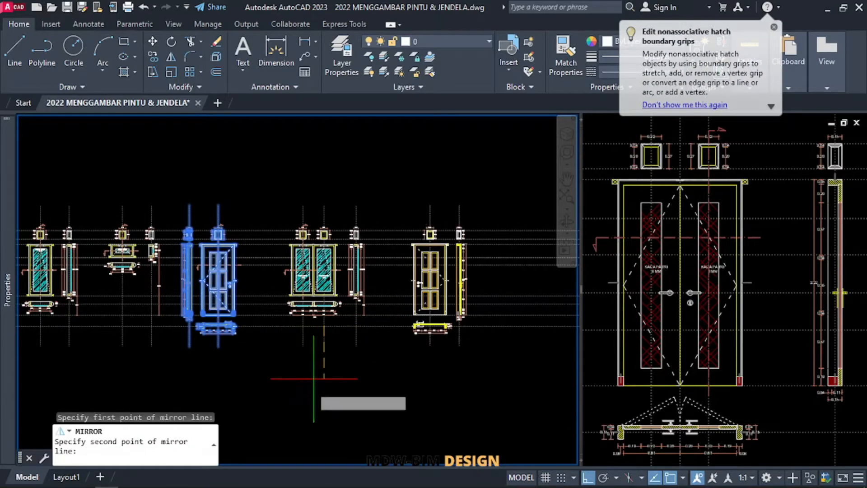
{"action": "left_click", "coordinate": [314, 393]}
{"action": "key", "text": "Return"}
{"action": "scroll", "coordinate": [387, 288], "scroll_direction": "up", "scroll_amount": 5}
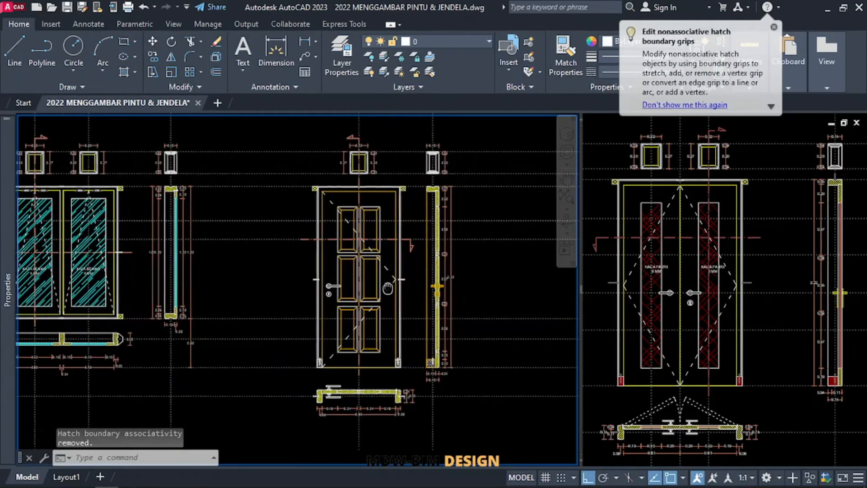
{"action": "mouse_move", "coordinate": [388, 288]}
{"action": "middle_mouse_down"}
{"action": "mouse_move", "coordinate": [363, 290]}
{"action": "mouse_move", "coordinate": [384, 302]}
{"action": "mouse_move", "coordinate": [413, 299]}
{"action": "middle_mouse_up"}
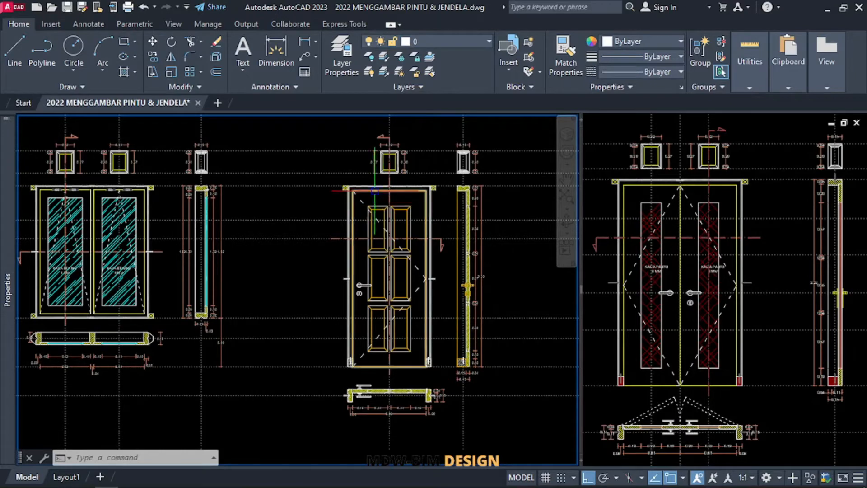
Examine the reference double door's plan dimensions and compare them with the mirrored single door
{"action": "middle_click_drag", "start_coordinate": [433, 393], "coordinate": [400, 378]}
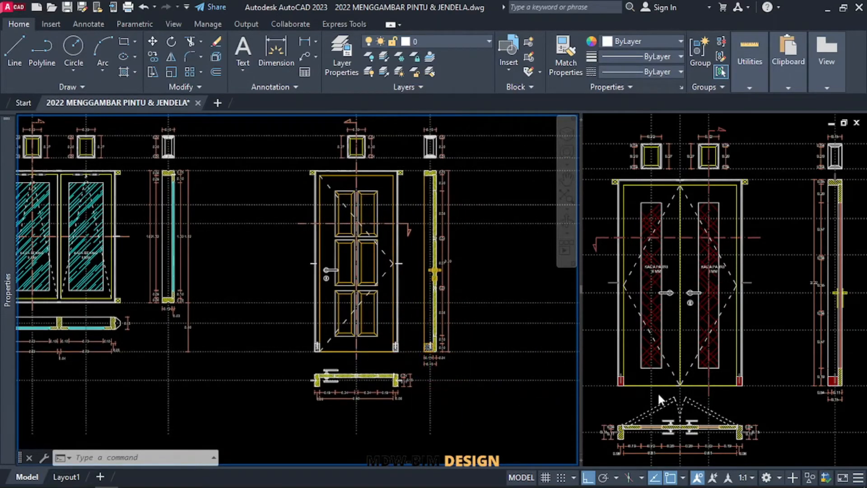
{"action": "left_click", "coordinate": [629, 396]}
{"action": "scroll", "coordinate": [630, 411], "scroll_direction": "up", "scroll_amount": 2}
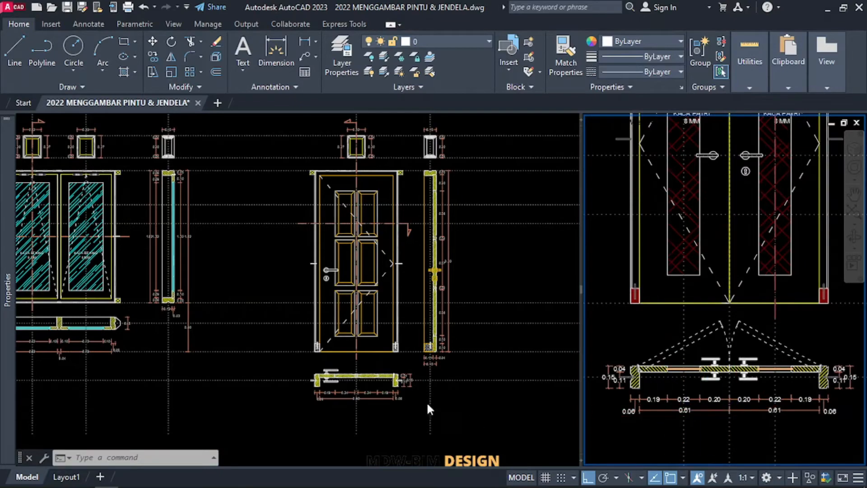
{"action": "left_click", "coordinate": [384, 446]}
{"action": "scroll", "coordinate": [361, 388], "scroll_direction": "up", "scroll_amount": 1}
{"action": "scroll", "coordinate": [370, 375], "scroll_direction": "down", "scroll_amount": 1}
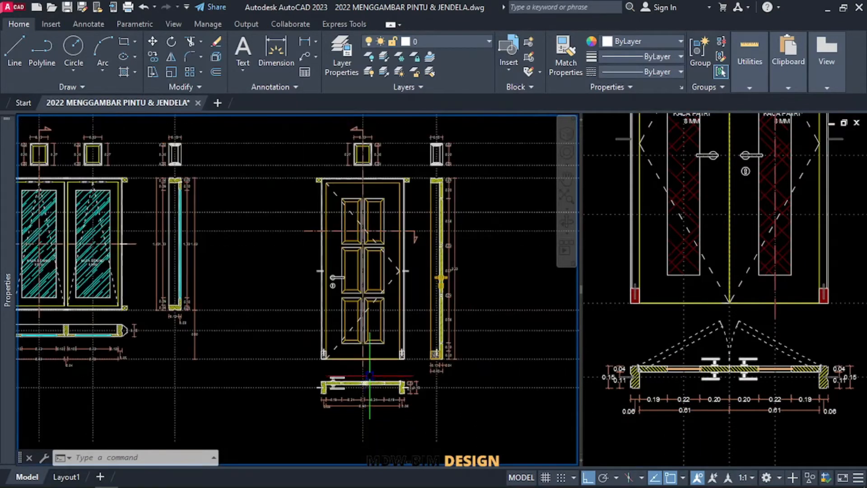
{"action": "scroll", "coordinate": [355, 194], "scroll_direction": "up", "scroll_amount": 4}
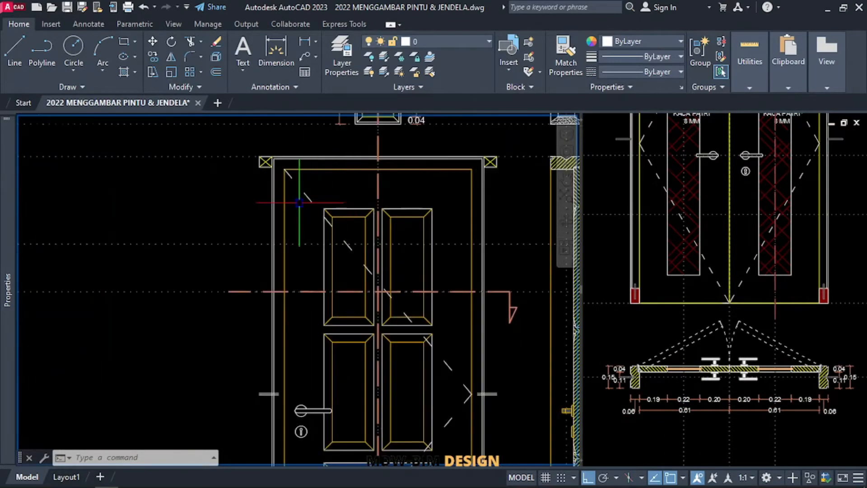
{"action": "scroll", "coordinate": [299, 204], "scroll_direction": "down", "scroll_amount": 4}
Delete the three decorative panels in the right column of the mirrored door's elevation
{"action": "left_click", "coordinate": [301, 205]}
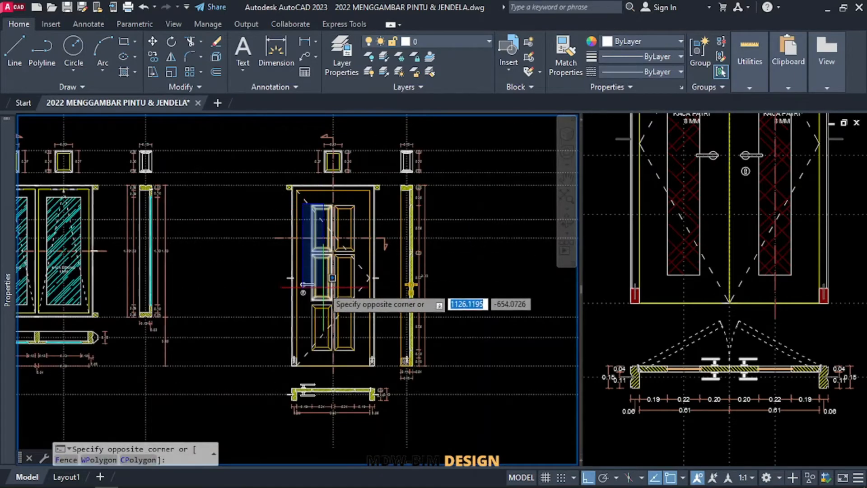
{"action": "key", "text": "Escape"}
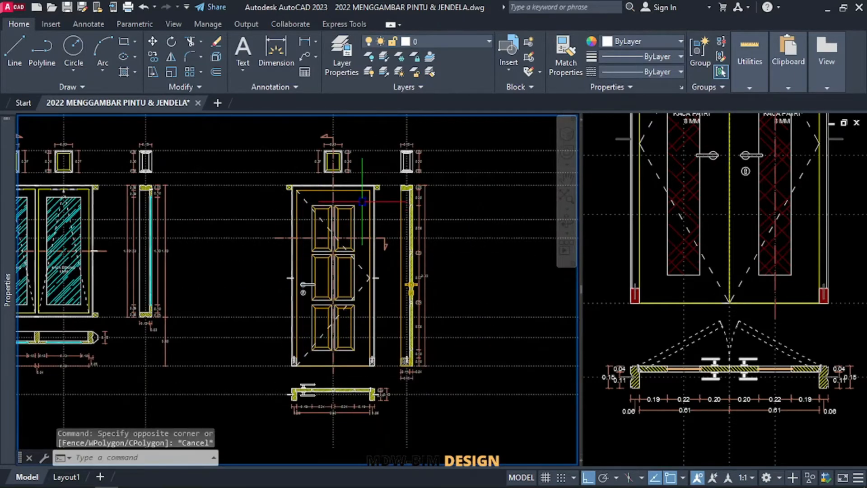
{"action": "scroll", "coordinate": [318, 209], "scroll_direction": "up", "scroll_amount": 5}
{"action": "left_click", "coordinate": [329, 196]}
{"action": "scroll", "coordinate": [334, 199], "scroll_direction": "down", "scroll_amount": 5}
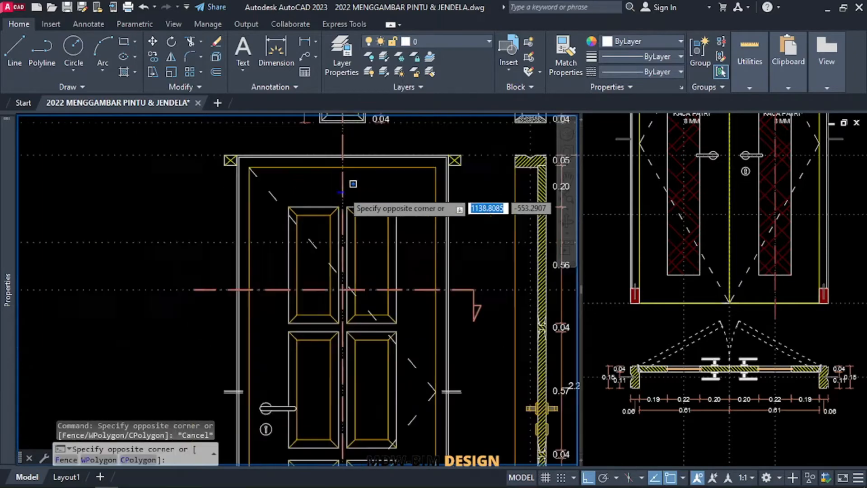
{"action": "left_click", "coordinate": [370, 355]}
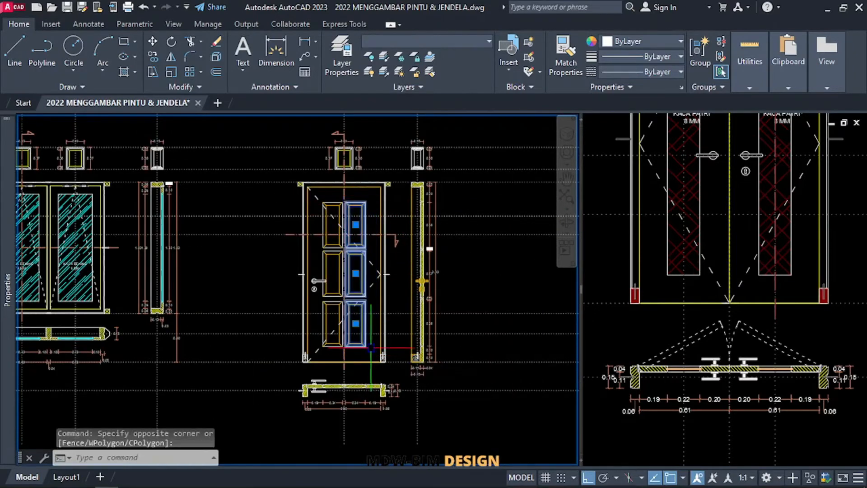
{"action": "key", "text": "Delete"}
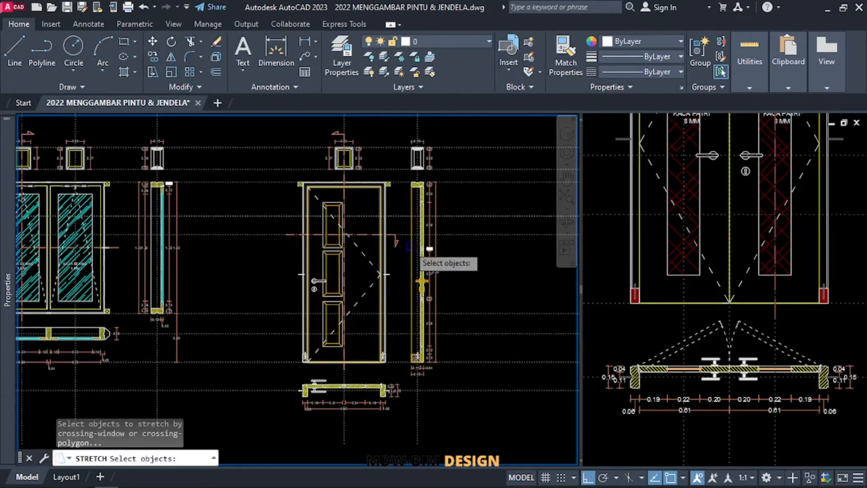
Try to stretch the right side of the mirrored door's elevation and plan 30 units inward
{"action": "type", "text": "s"}
{"action": "key", "text": "Return"}
{"action": "scroll", "coordinate": [398, 173], "scroll_direction": "up", "scroll_amount": 3}
{"action": "left_click", "coordinate": [406, 172]}
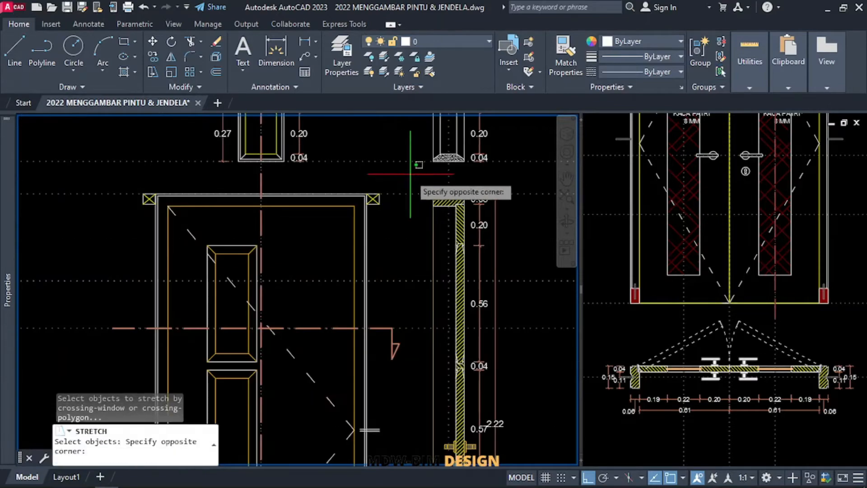
{"action": "scroll", "coordinate": [380, 235], "scroll_direction": "down", "scroll_amount": 3}
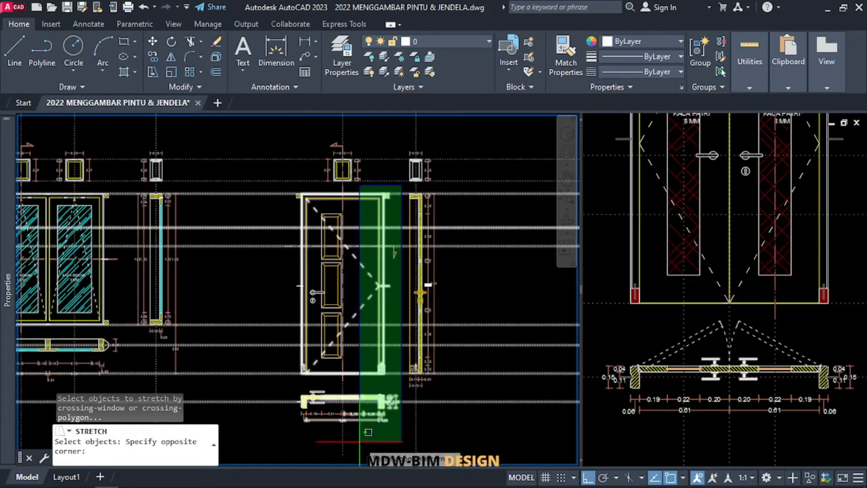
{"action": "left_click", "coordinate": [369, 384]}
{"action": "key", "text": "Return"}
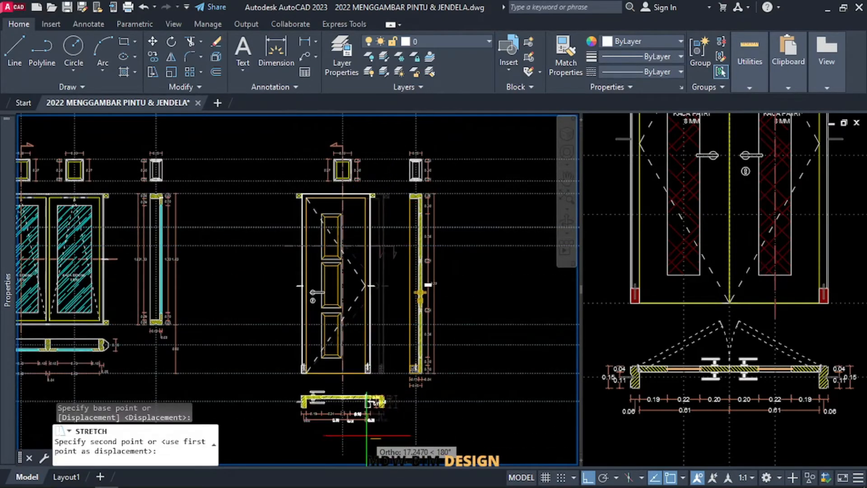
{"action": "type", "text": "30"}
{"action": "key", "text": "Return"}
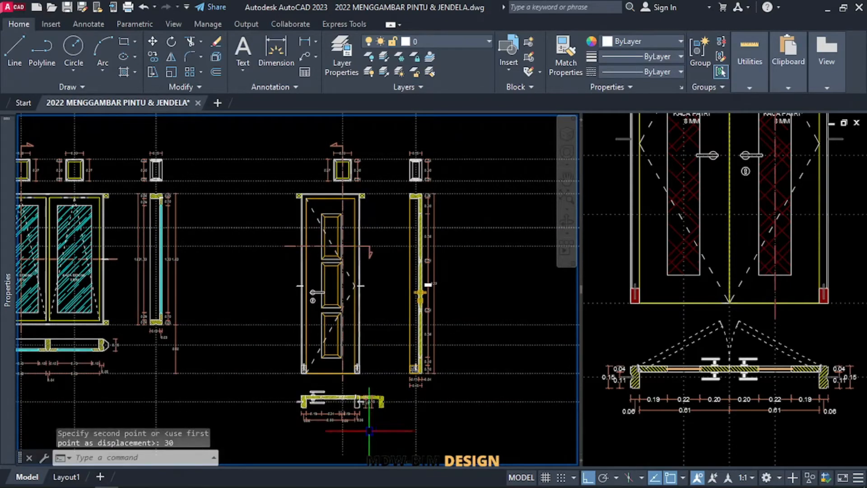
Undo the last stretch of the mirrored door and check the opening width in its plan
{"action": "scroll", "coordinate": [348, 420], "scroll_direction": "up", "scroll_amount": 2}
{"action": "key", "text": "ctrl+z"}
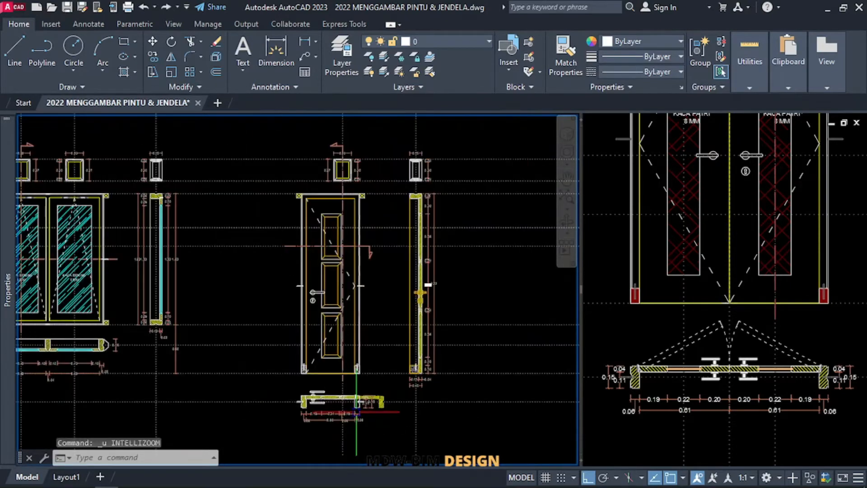
{"action": "key", "text": "ctrl+z"}
{"action": "scroll", "coordinate": [357, 412], "scroll_direction": "up", "scroll_amount": 5}
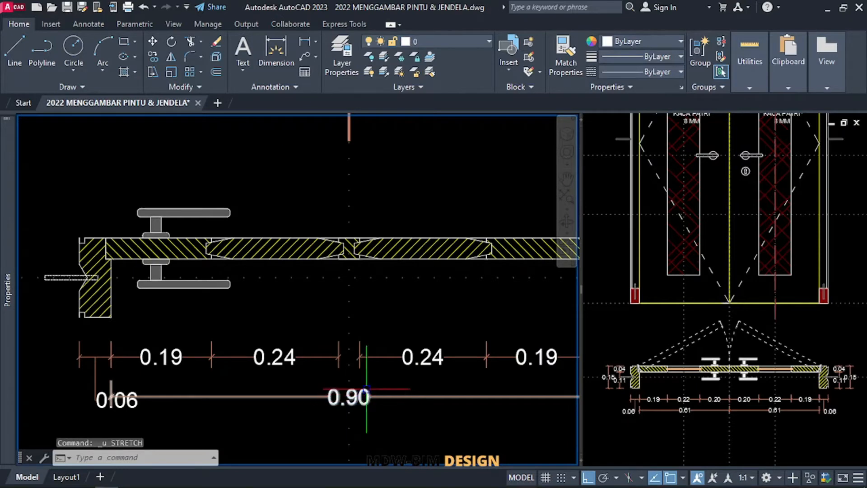
{"action": "scroll", "coordinate": [366, 388], "scroll_direction": "down", "scroll_amount": 5}
Stretch the right half of the mirrored door's elevation and plan 30 units to the left to narrow the leaf
{"action": "type", "text": "s"}
{"action": "key", "text": "Return"}
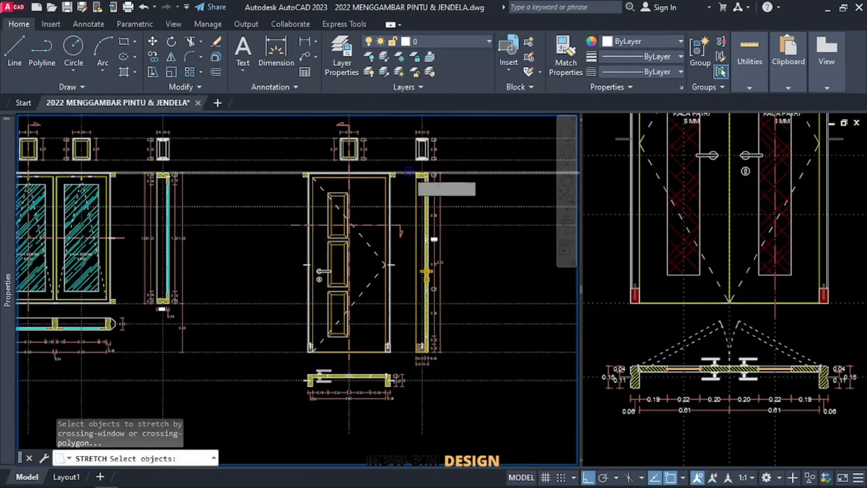
{"action": "scroll", "coordinate": [406, 169], "scroll_direction": "up", "scroll_amount": 4}
{"action": "left_click", "coordinate": [404, 161]}
{"action": "scroll", "coordinate": [363, 243], "scroll_direction": "down", "scroll_amount": 5}
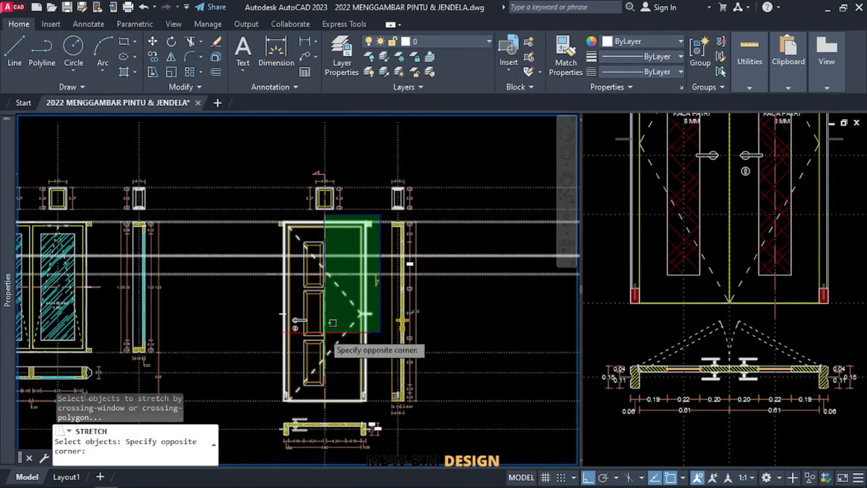
{"action": "left_click", "coordinate": [340, 454]}
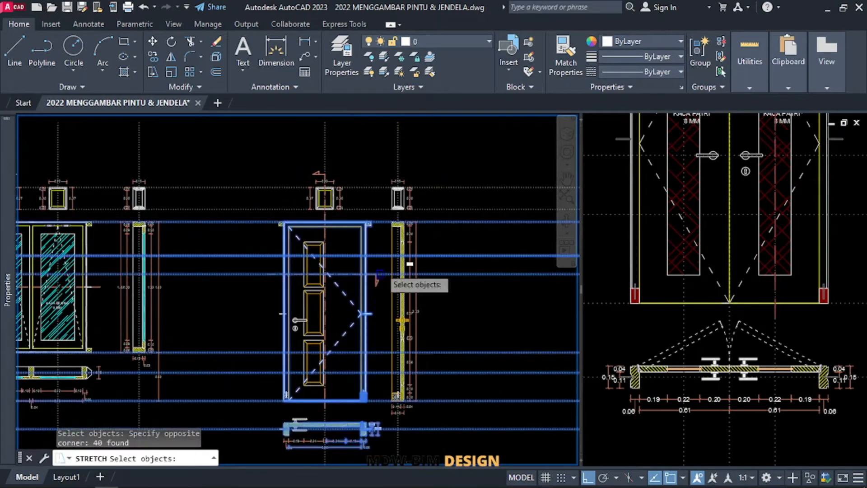
{"action": "key", "text": "Return"}
{"action": "left_click", "coordinate": [371, 148]}
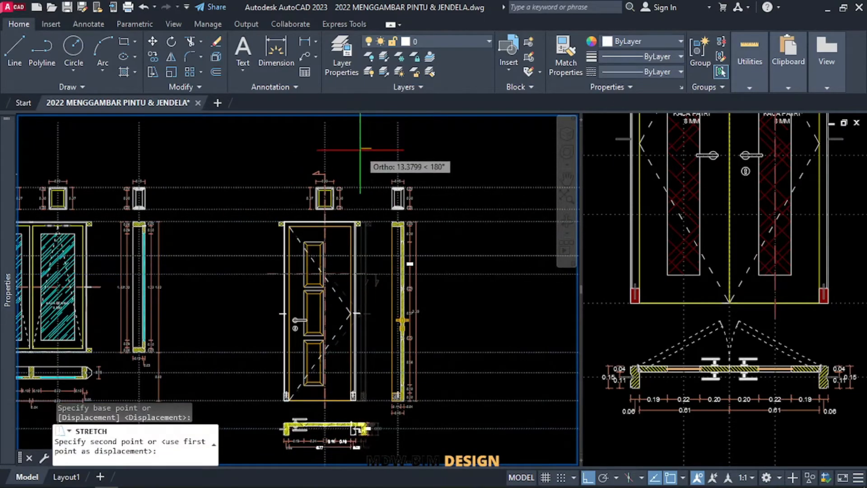
{"action": "type", "text": "30"}
{"action": "key", "text": "Return"}
{"action": "middle_click_drag", "start_coordinate": [331, 289], "coordinate": [388, 261]}
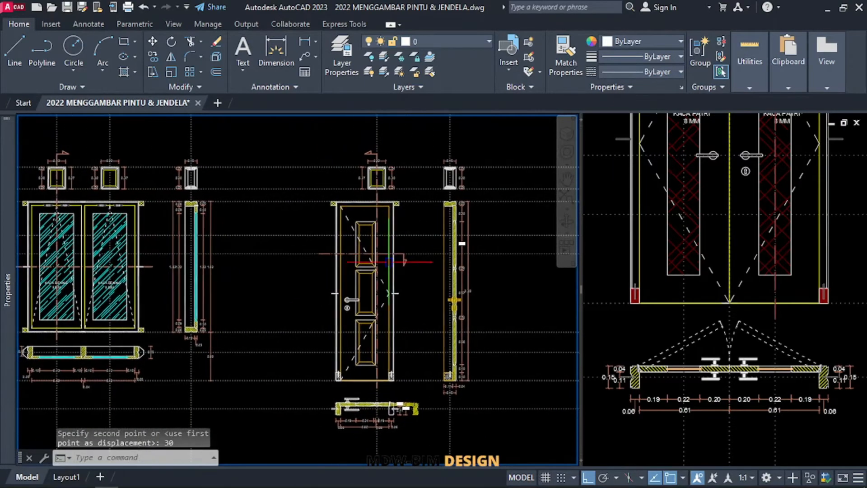
{"action": "key", "text": "Escape"}
{"action": "middle_click_drag", "start_coordinate": [403, 221], "coordinate": [387, 204]}
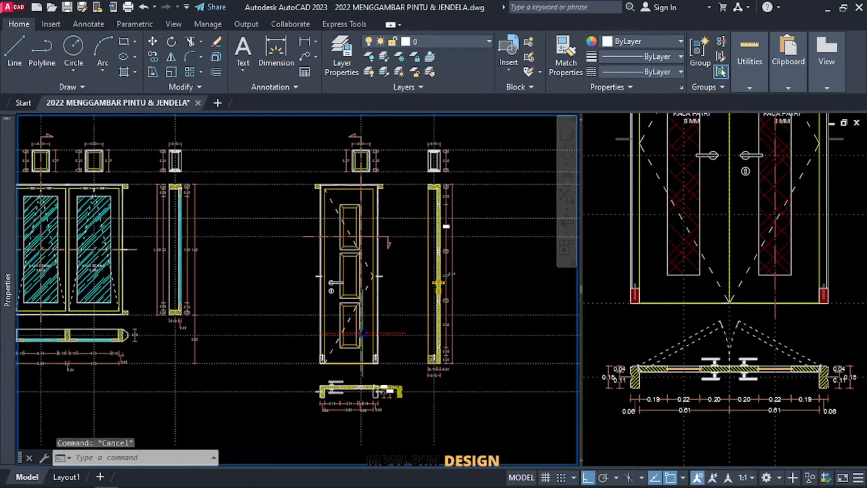
Remove the displaced hatch boundaries in the narrowed door's plan section and delete the remaining hatches there
{"action": "scroll", "coordinate": [378, 388], "scroll_direction": "up", "scroll_amount": 7}
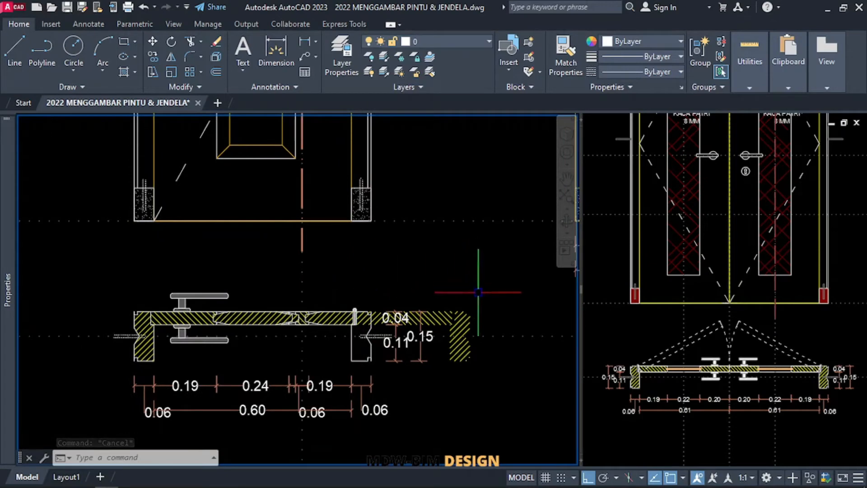
{"action": "left_click", "coordinate": [461, 335]}
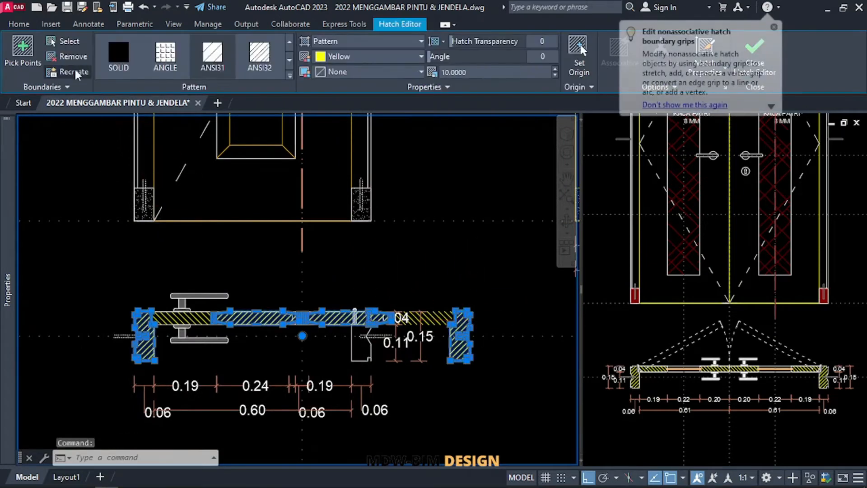
{"action": "left_click", "coordinate": [63, 42]}
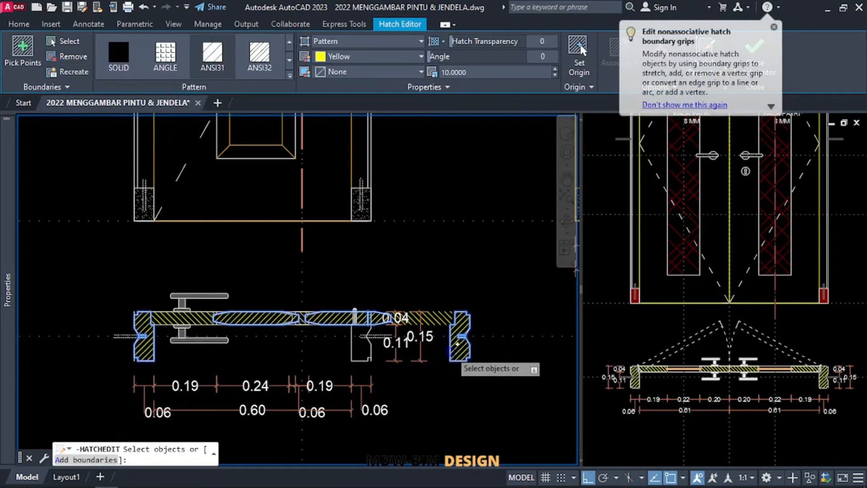
{"action": "scroll", "coordinate": [384, 319], "scroll_direction": "up", "scroll_amount": 3}
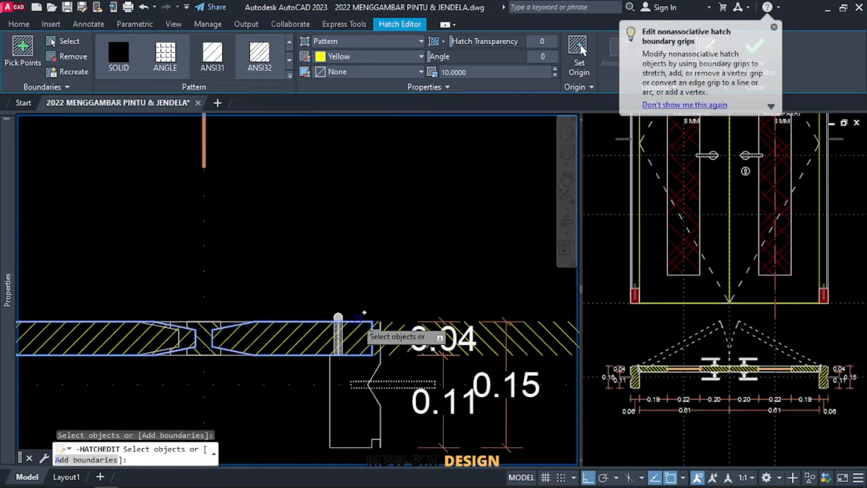
{"action": "scroll", "coordinate": [290, 327], "scroll_direction": "down", "scroll_amount": 3}
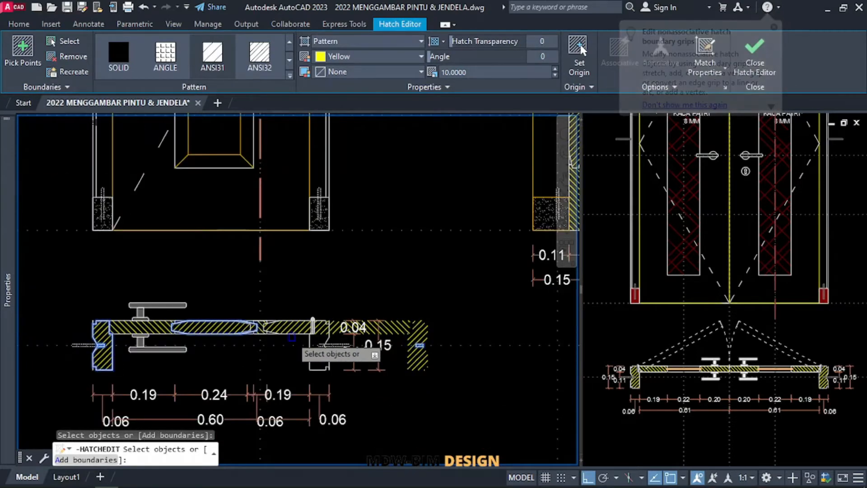
{"action": "key", "text": "Return"}
{"action": "scroll", "coordinate": [415, 344], "scroll_direction": "up", "scroll_amount": 3}
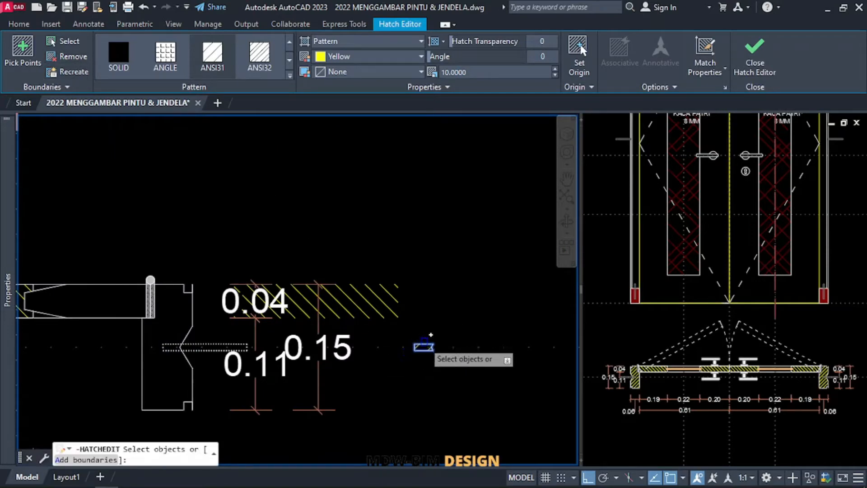
{"action": "scroll", "coordinate": [429, 330], "scroll_direction": "down", "scroll_amount": 5}
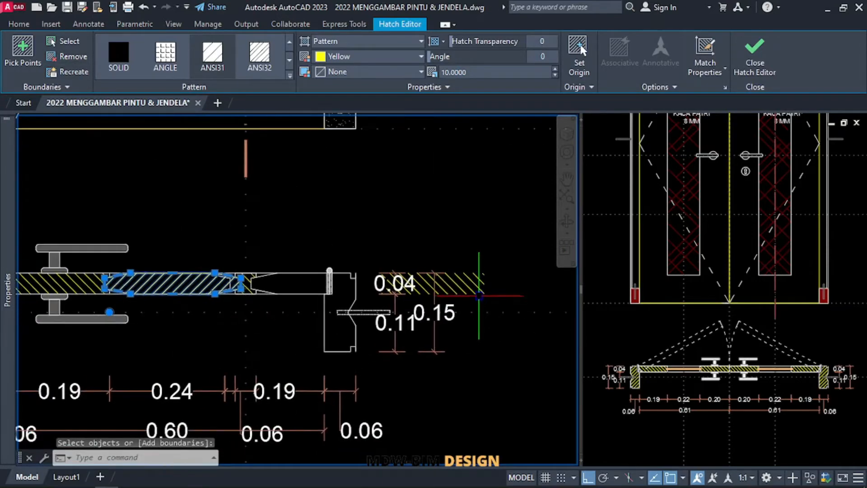
{"action": "key", "text": "Delete"}
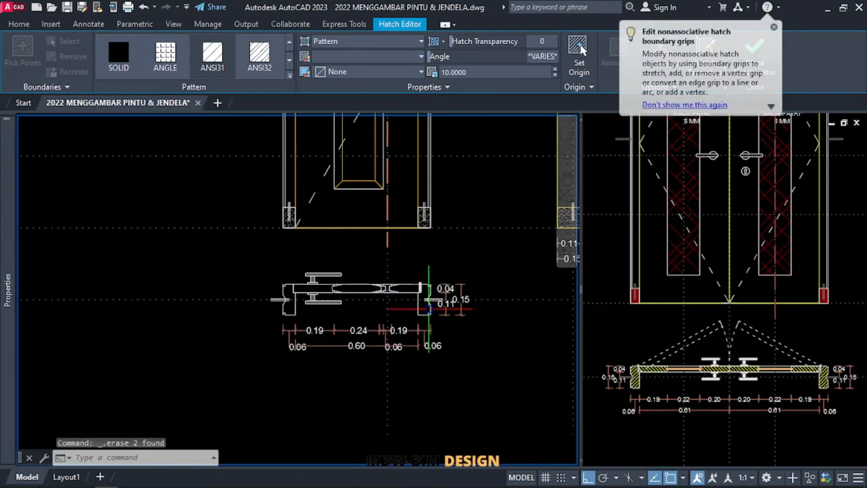
Delete the distorted raised-panel profiles between the two stiles in the narrowed door's plan section
{"action": "middle_click_drag", "start_coordinate": [393, 309], "coordinate": [301, 307]}
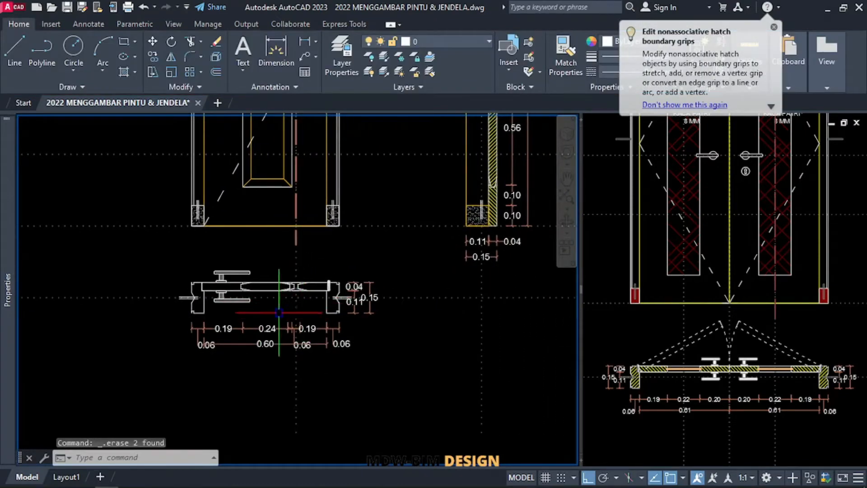
{"action": "scroll", "coordinate": [278, 312], "scroll_direction": "up", "scroll_amount": 2}
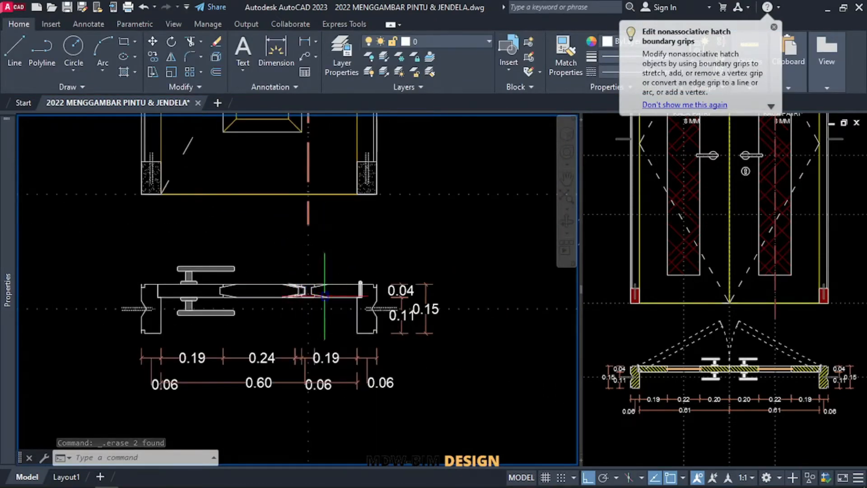
{"action": "scroll", "coordinate": [282, 292], "scroll_direction": "up", "scroll_amount": 2}
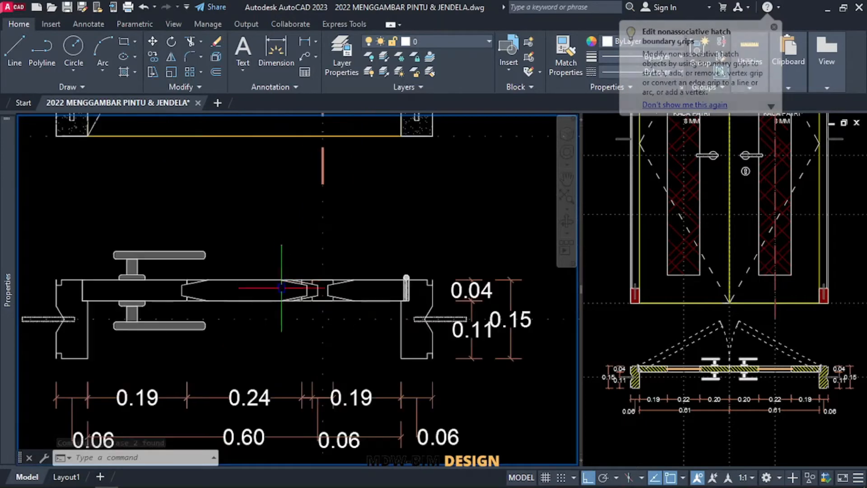
{"action": "left_click", "coordinate": [174, 267]}
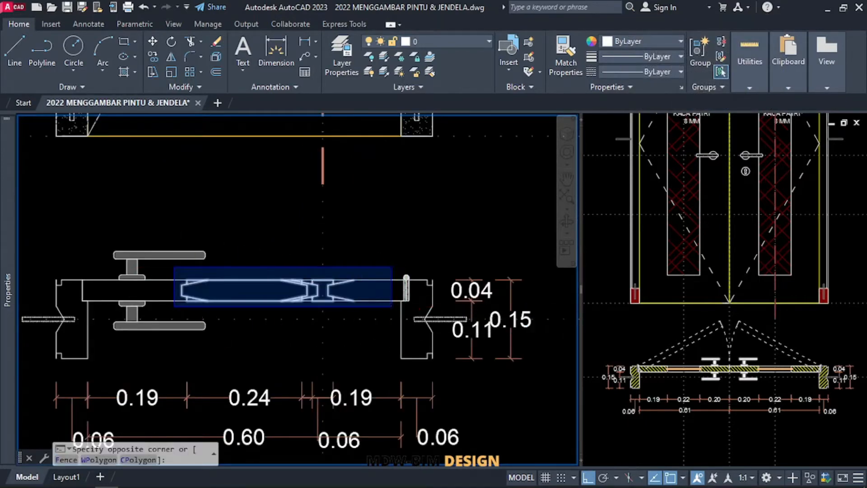
{"action": "key", "text": "Escape"}
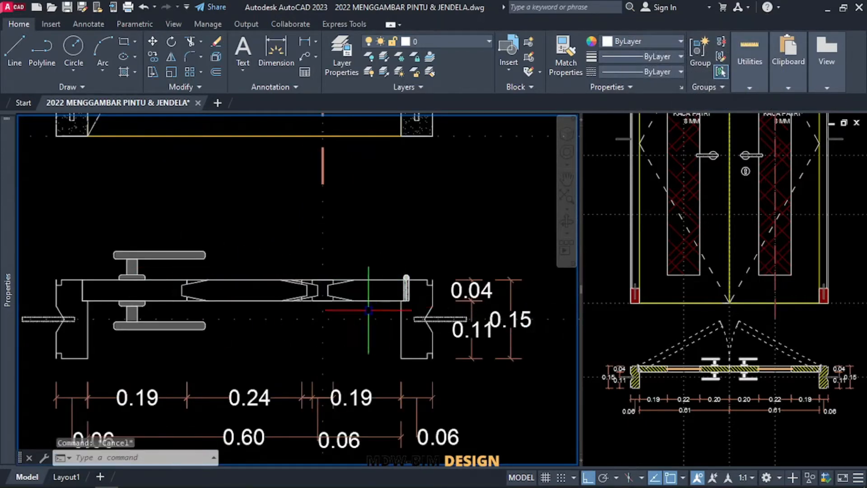
{"action": "left_click", "coordinate": [175, 270]}
{"action": "left_click", "coordinate": [385, 308]}
{"action": "key", "text": "Escape"}
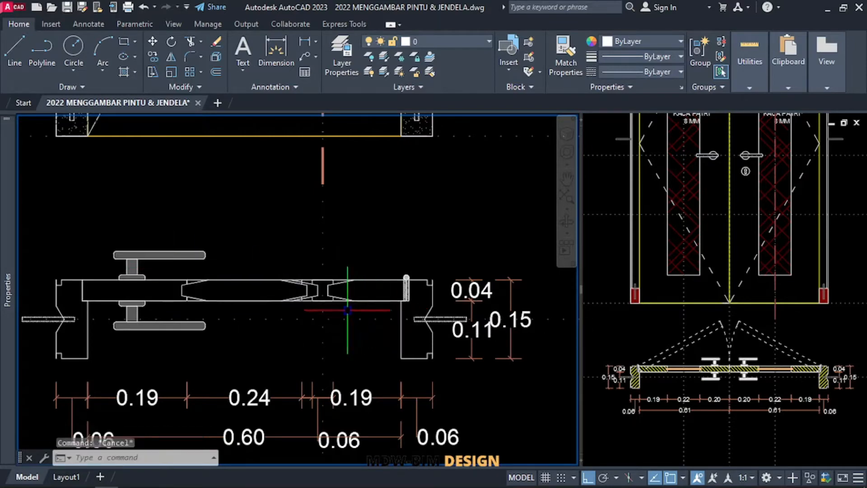
{"action": "left_click", "coordinate": [178, 274]}
{"action": "left_click", "coordinate": [385, 308]}
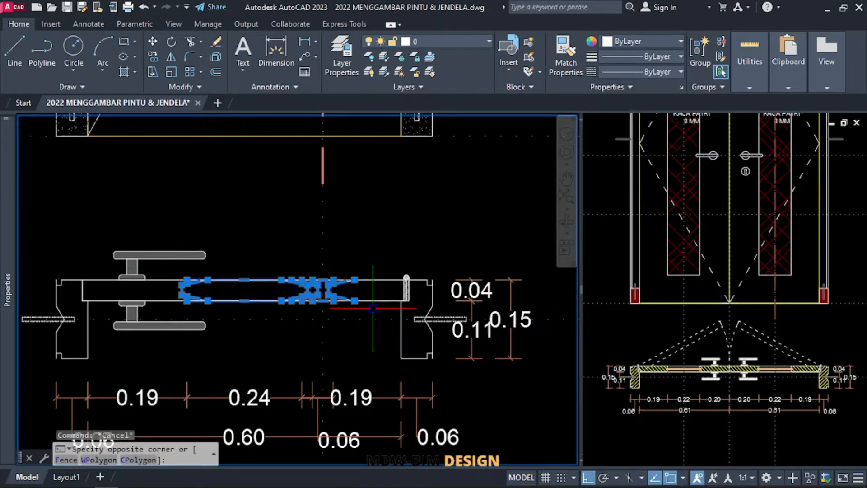
{"action": "key", "text": "Delete"}
{"action": "middle_click_drag", "start_coordinate": [297, 296], "coordinate": [305, 280]}
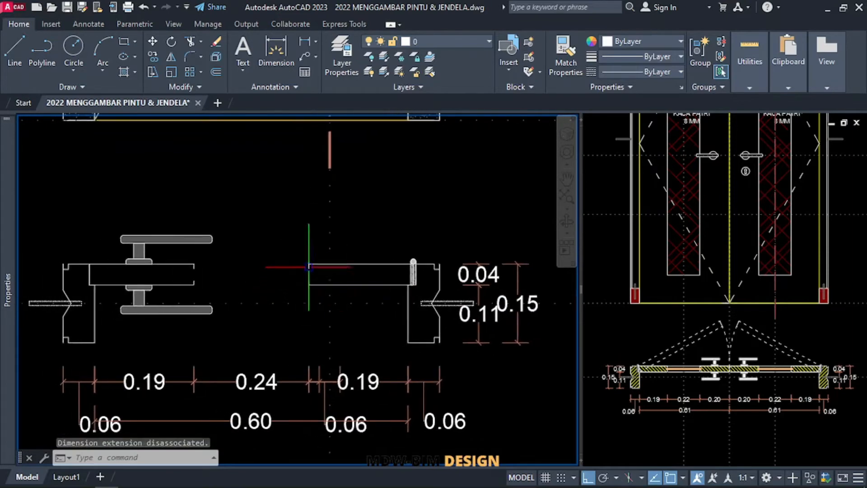
Delete the left frame jamb and its anchor from the narrowed door's plan section
{"action": "scroll", "coordinate": [330, 258], "scroll_direction": "down", "scroll_amount": 4}
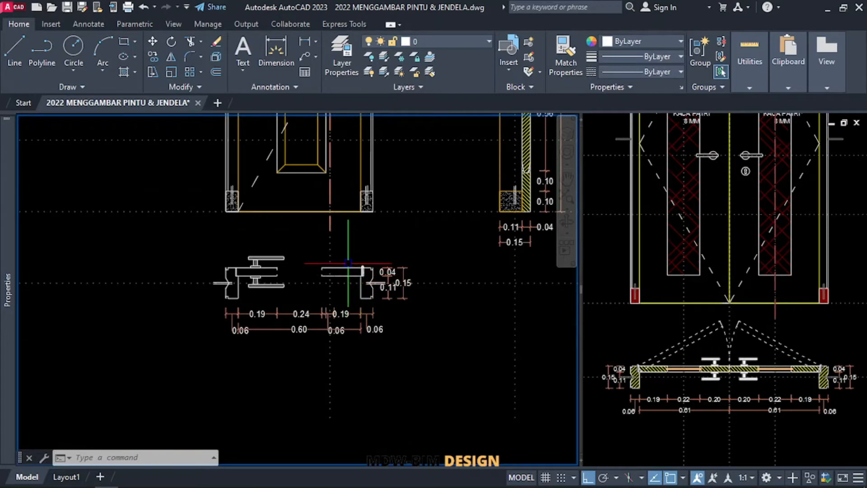
{"action": "scroll", "coordinate": [208, 270], "scroll_direction": "up", "scroll_amount": 2}
{"action": "left_click", "coordinate": [201, 251]}
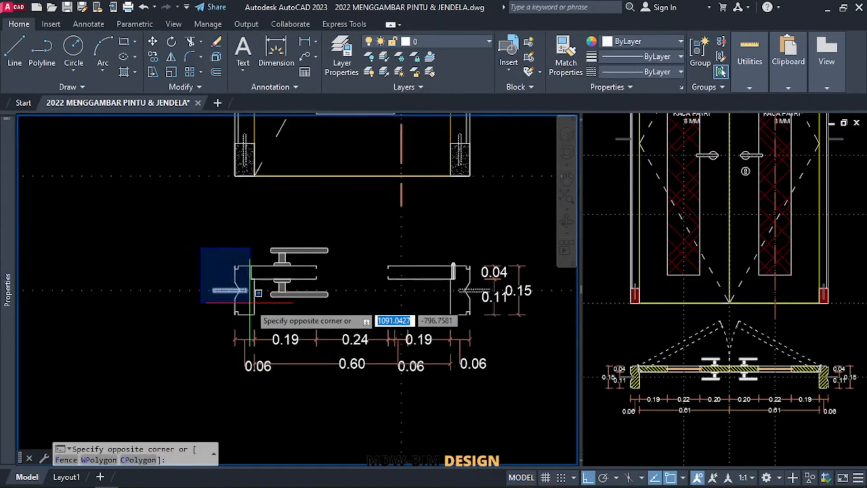
{"action": "left_click", "coordinate": [265, 325]}
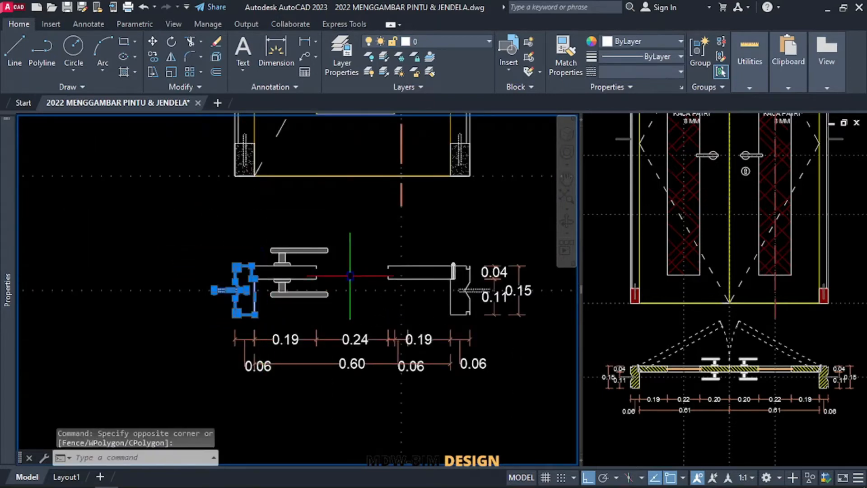
{"action": "key", "text": "Delete"}
Close the open inner end of the hinge-side stile in the plan by stretching its short edge segment to meet the opposite one
{"action": "scroll", "coordinate": [376, 286], "scroll_direction": "up", "scroll_amount": 4}
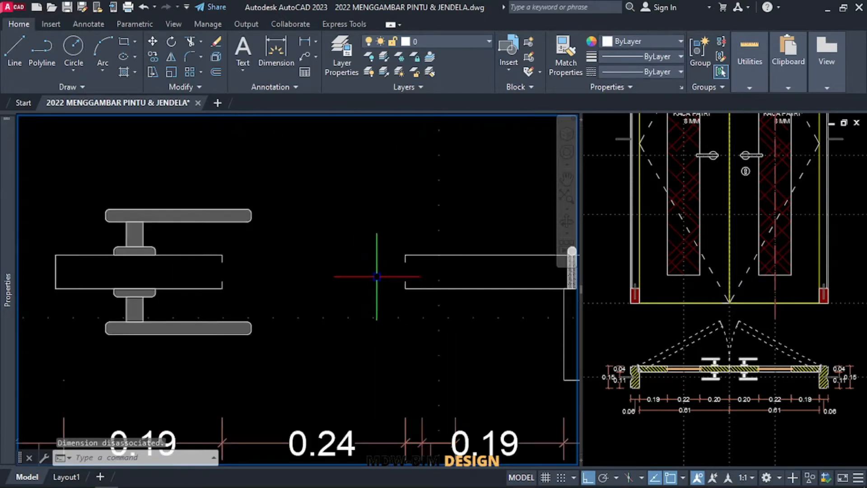
{"action": "scroll", "coordinate": [401, 275], "scroll_direction": "up", "scroll_amount": 2}
{"action": "left_click", "coordinate": [409, 253]}
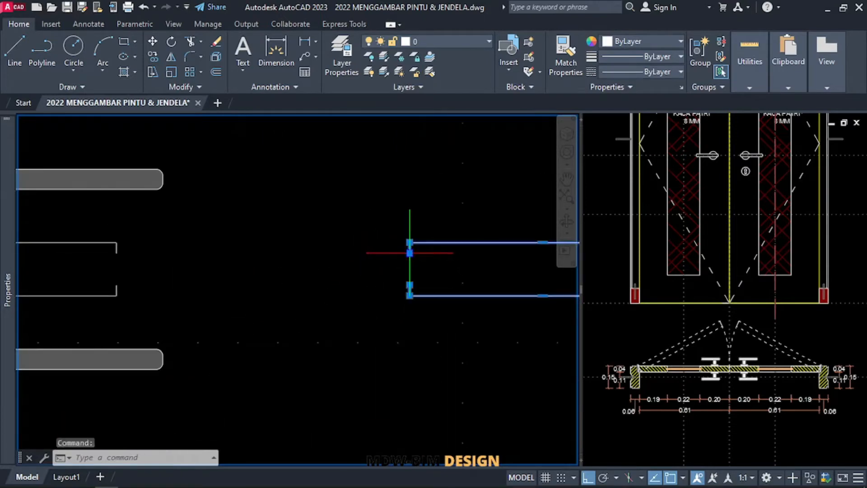
{"action": "key", "text": "Escape"}
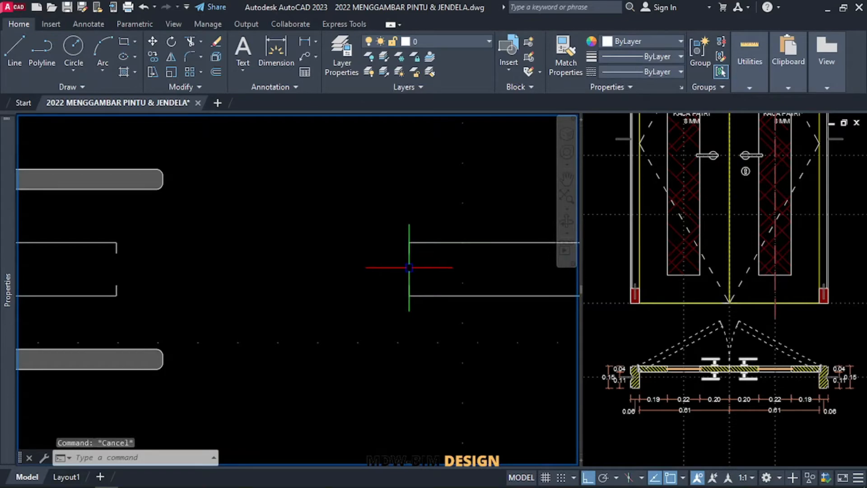
{"action": "left_click", "coordinate": [409, 290]}
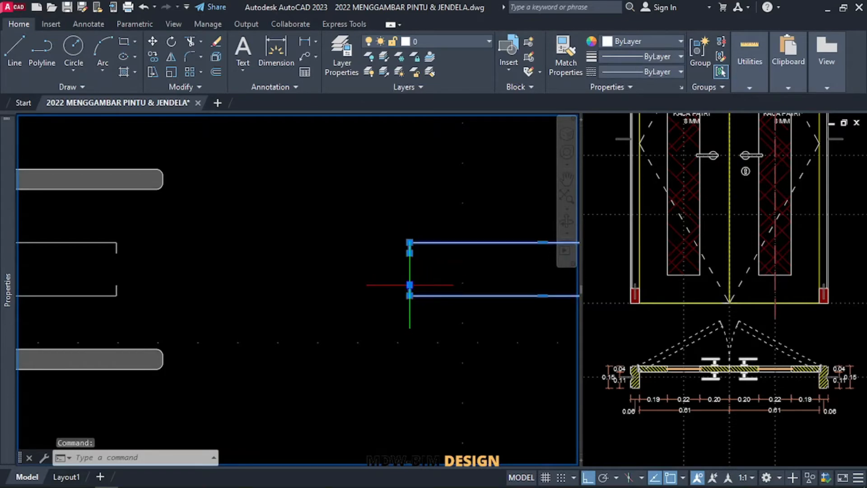
{"action": "left_click", "coordinate": [410, 285]}
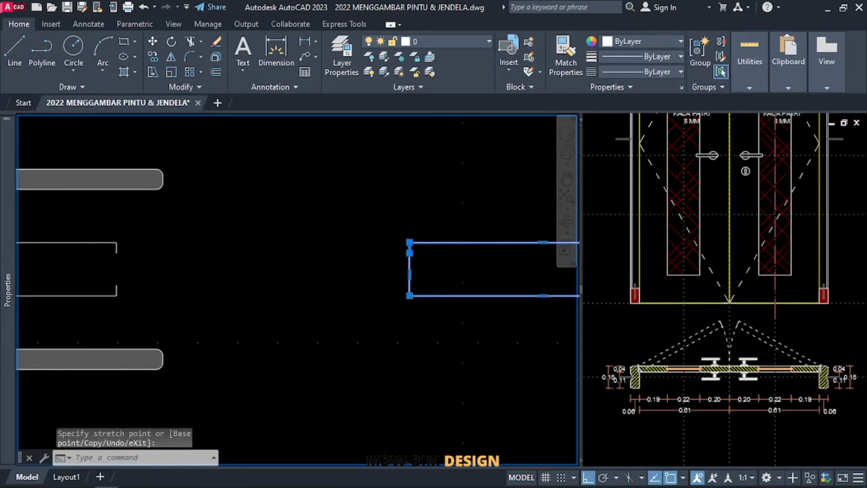
{"action": "key", "text": "Escape"}
Close the open inner end of the handle-side stile in the plan by stretching its loose endpoints onto the outline
{"action": "left_click", "coordinate": [113, 286]}
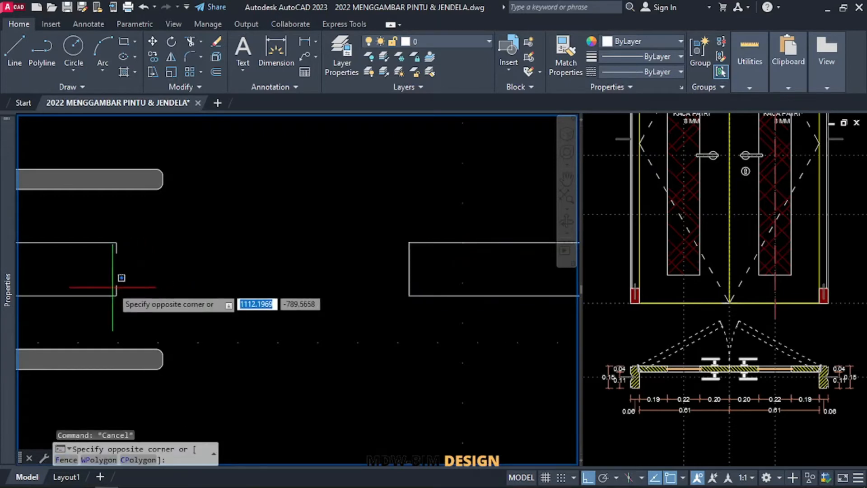
{"action": "scroll", "coordinate": [115, 287], "scroll_direction": "up", "scroll_amount": 1}
{"action": "left_click", "coordinate": [118, 287]}
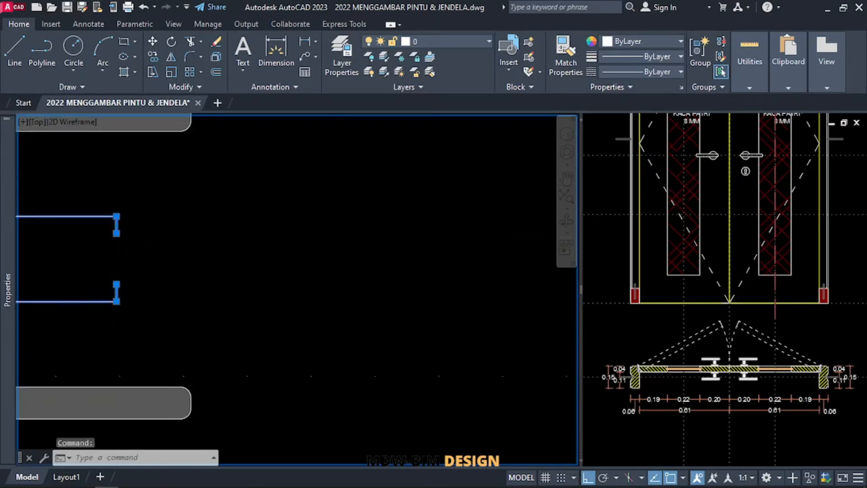
{"action": "left_click", "coordinate": [117, 284]}
{"action": "left_click", "coordinate": [116, 216]}
{"action": "left_click", "coordinate": [117, 233]}
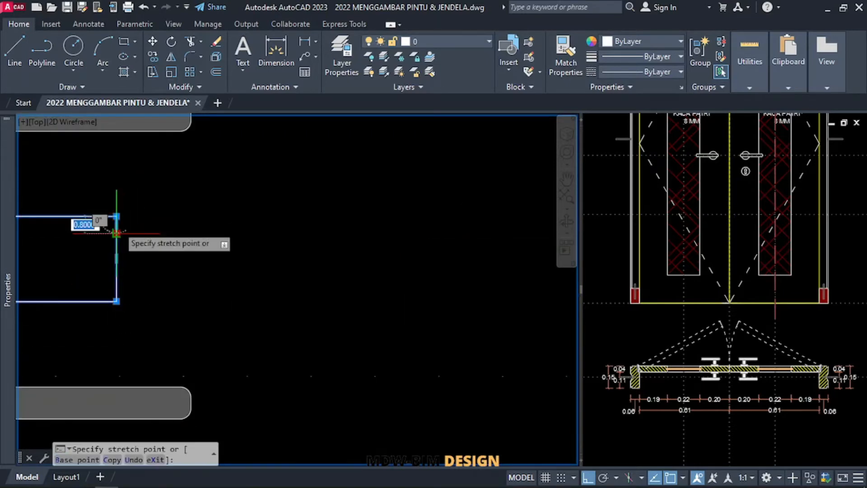
{"action": "left_click", "coordinate": [117, 216]}
{"action": "scroll", "coordinate": [205, 246], "scroll_direction": "down", "scroll_amount": 6}
{"action": "key", "text": "Escape"}
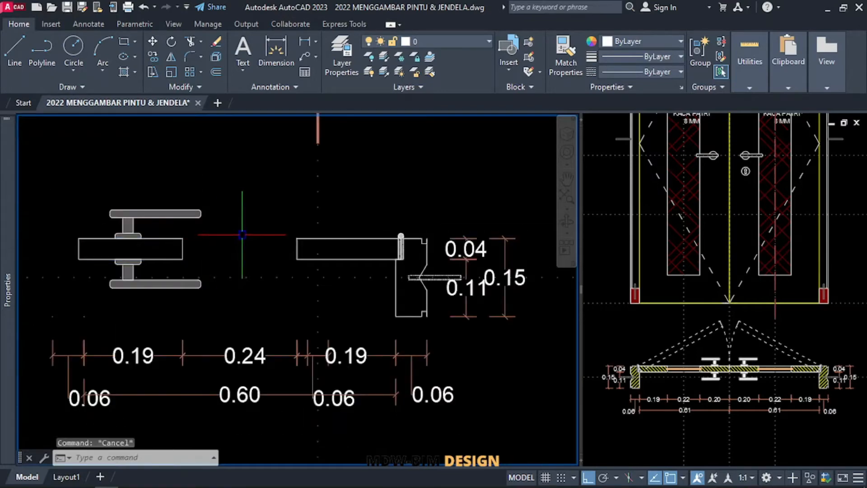
Draw a rectangle filling the gap between the two stiles in the door's plan, corner to corner
{"action": "middle_click_drag", "start_coordinate": [242, 235], "coordinate": [272, 249]}
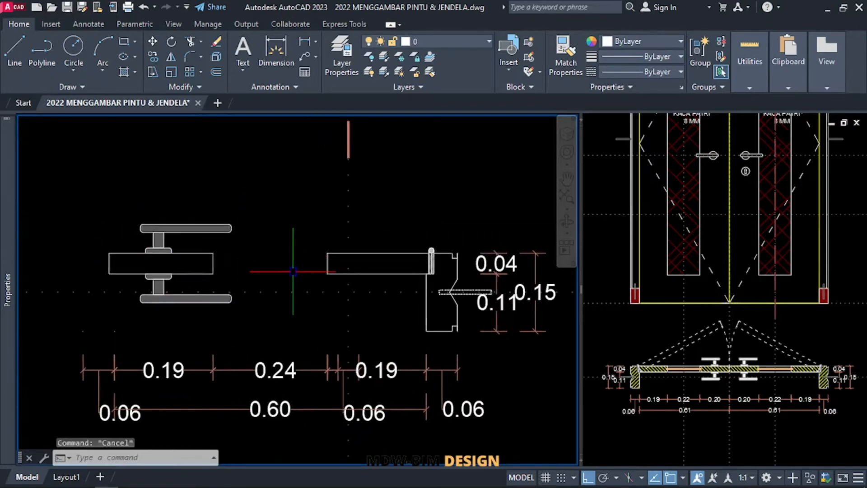
{"action": "key", "text": "Return"}
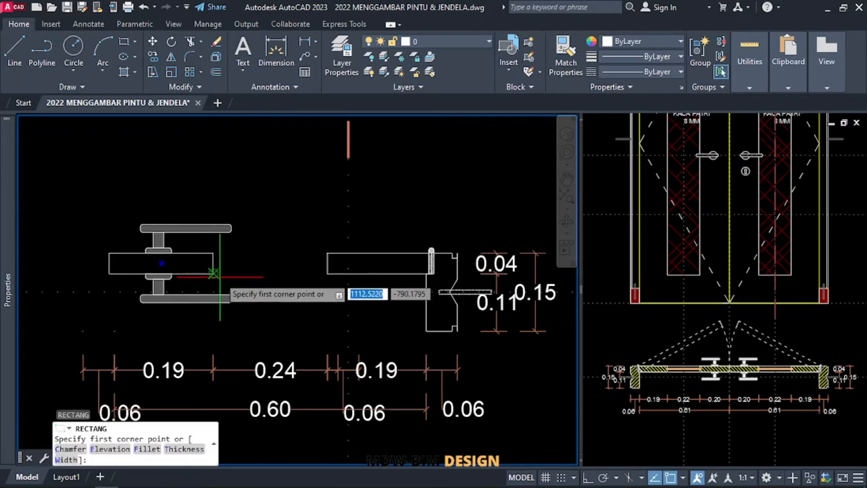
{"action": "left_click", "coordinate": [213, 273]}
{"action": "key", "text": "Escape"}
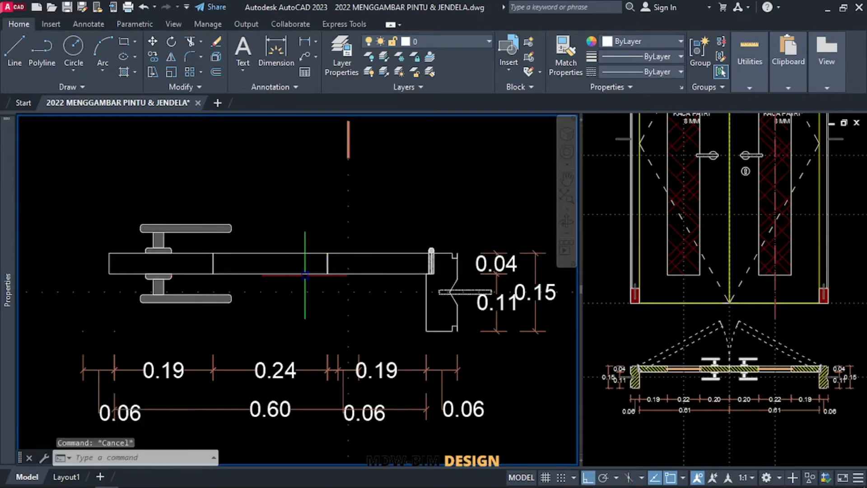
Draw a polyline along the middle of the new rectangle, joining the midpoints of its two short sides
{"action": "key", "text": "Return"}
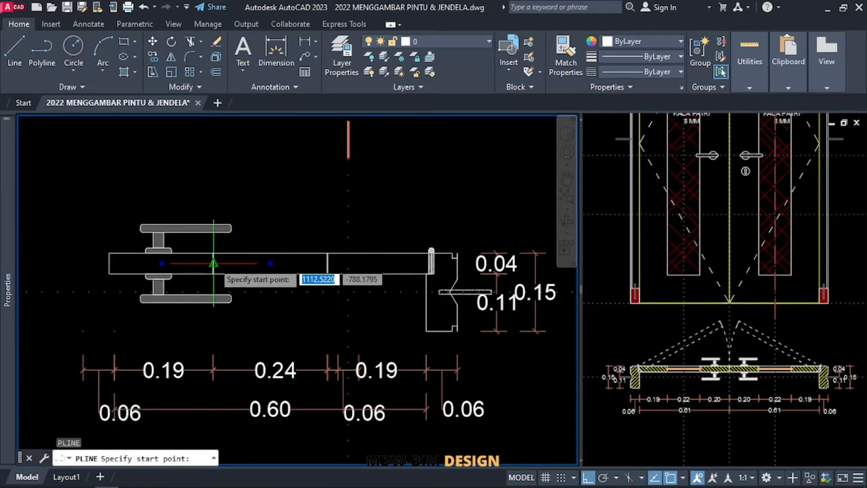
{"action": "left_click", "coordinate": [213, 264]}
{"action": "left_click", "coordinate": [328, 264]}
{"action": "key", "text": "Return"}
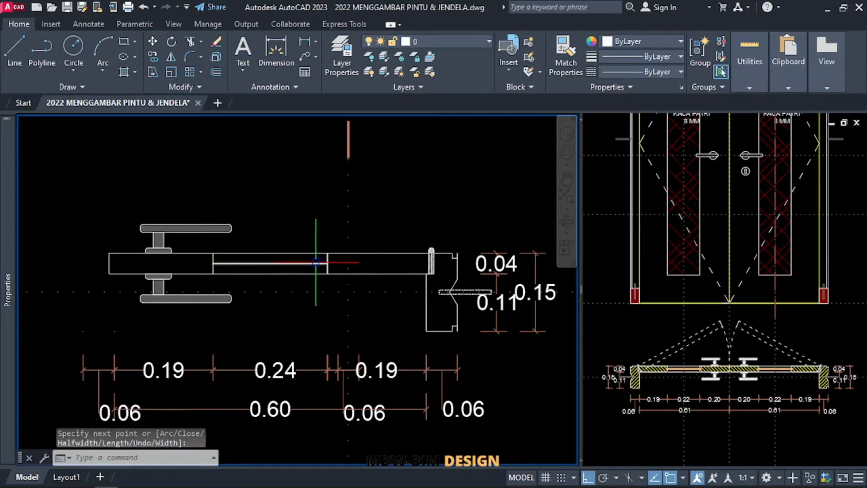
Move the centre polyline 1 unit to the left so it enters the handle-side stile
{"action": "left_click", "coordinate": [316, 262]}
{"action": "type", "text": "m"}
{"action": "key", "text": "Return"}
{"action": "left_click", "coordinate": [273, 176]}
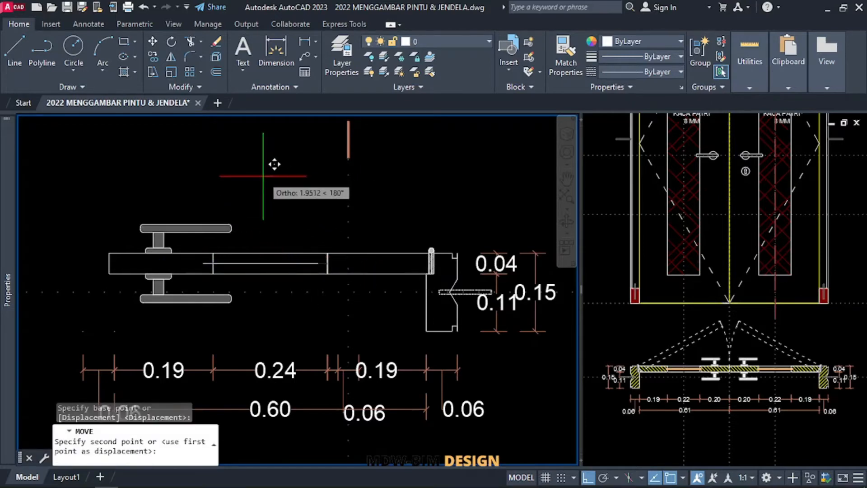
{"action": "type", "text": "1"}
{"action": "key", "text": "Return"}
Stretch the right end of the centre polyline 2 units to the right into the hinge-side stile
{"action": "left_click", "coordinate": [318, 263]}
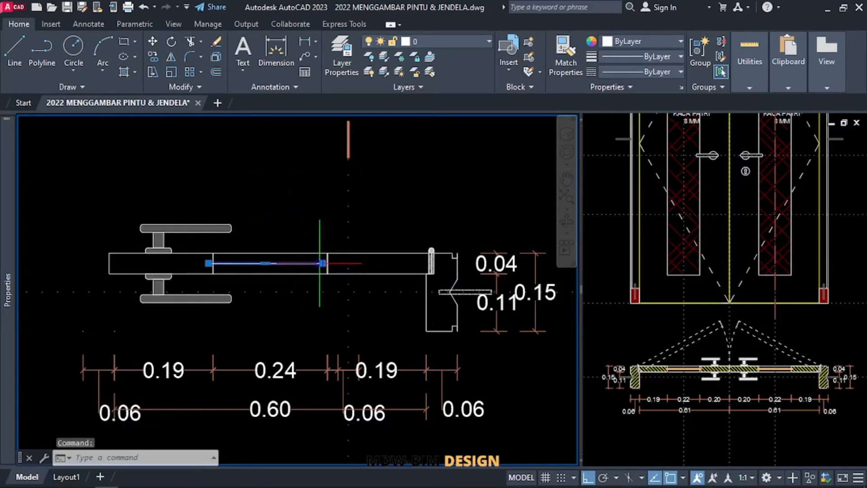
{"action": "scroll", "coordinate": [320, 263], "scroll_direction": "up", "scroll_amount": 4}
{"action": "scroll", "coordinate": [323, 263], "scroll_direction": "up", "scroll_amount": 2}
{"action": "type", "text": "s"}
{"action": "key", "text": "Return"}
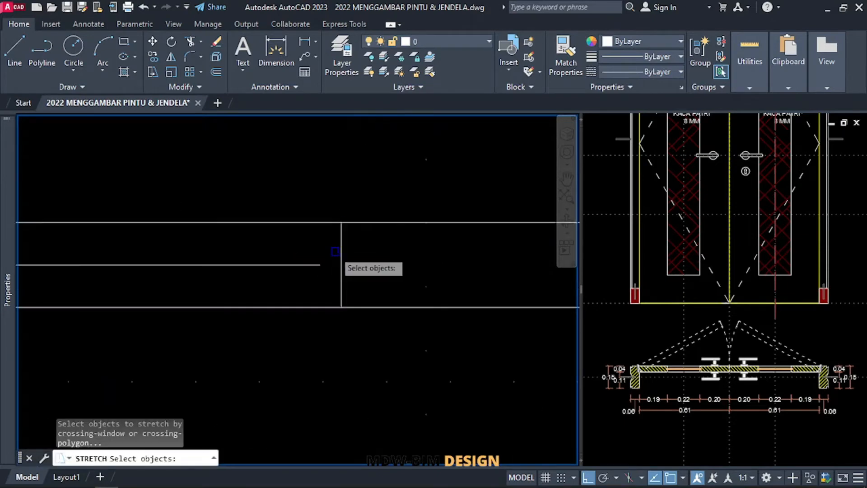
{"action": "left_click", "coordinate": [339, 248]}
{"action": "left_click", "coordinate": [311, 271]}
{"action": "key", "text": "Return"}
{"action": "left_click", "coordinate": [232, 285]}
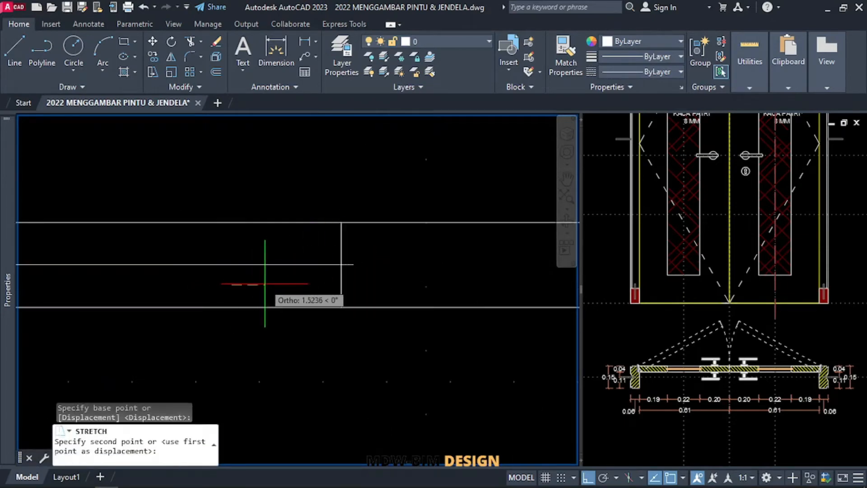
{"action": "type", "text": "2"}
{"action": "key", "text": "Return"}
{"action": "scroll", "coordinate": [276, 273], "scroll_direction": "down", "scroll_amount": 3}
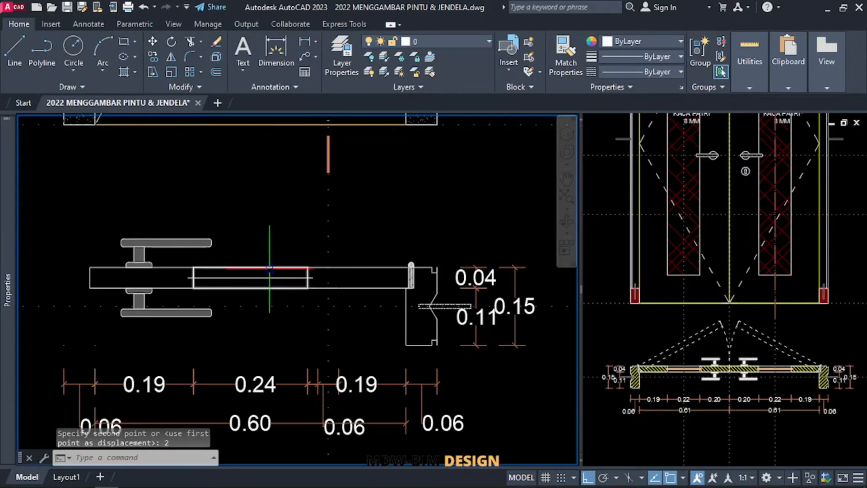
{"action": "type", "text": "ma"}
{"action": "key", "text": "Return"}
{"action": "key", "text": "Escape"}
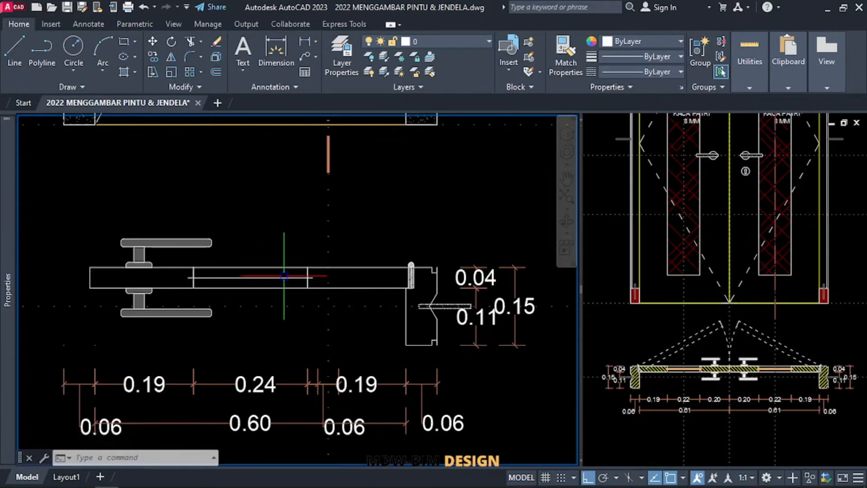
Assign the centre polyline to the DIM layer and give it a global width to represent the glass pane
{"action": "left_click", "coordinate": [459, 37]}
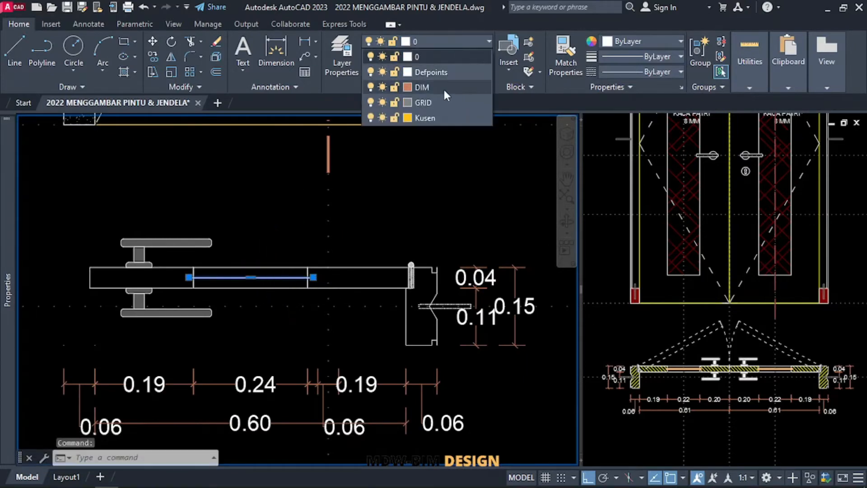
{"action": "left_click", "coordinate": [443, 90]}
{"action": "mouse_move", "coordinate": [4, 337]}
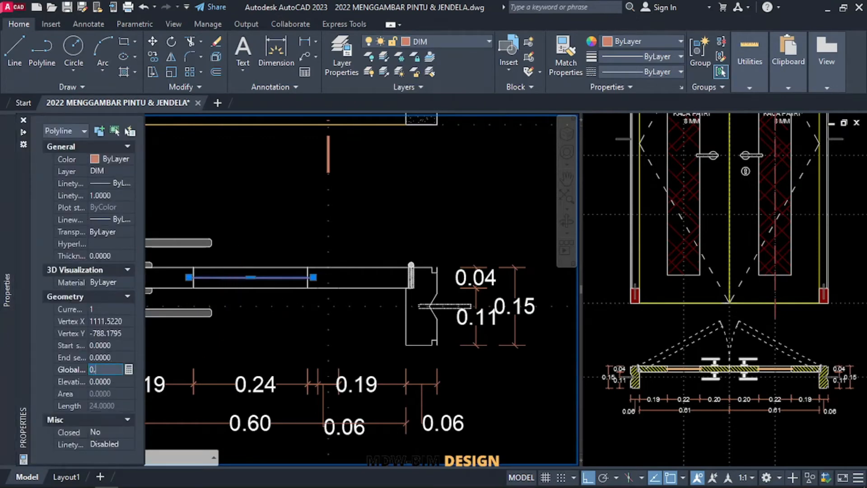
{"action": "key", "text": "Escape"}
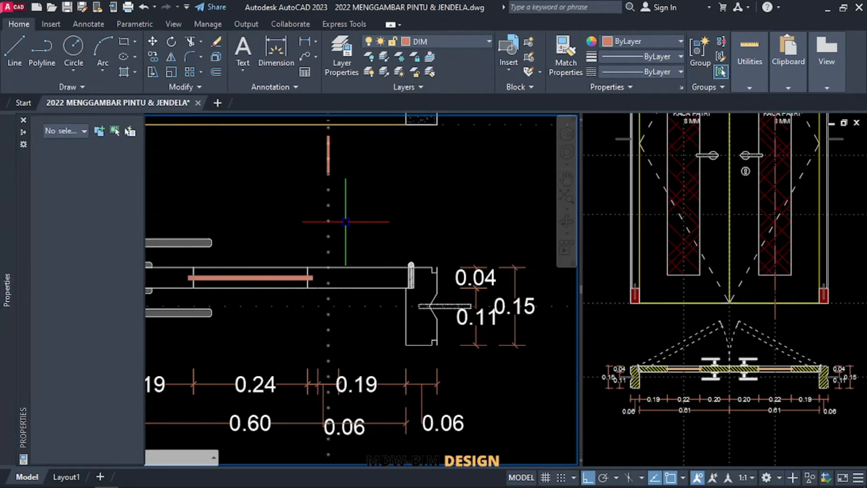
{"action": "scroll", "coordinate": [277, 242], "scroll_direction": "down", "scroll_amount": 4}
{"action": "middle_click_drag", "start_coordinate": [276, 244], "coordinate": [343, 255]}
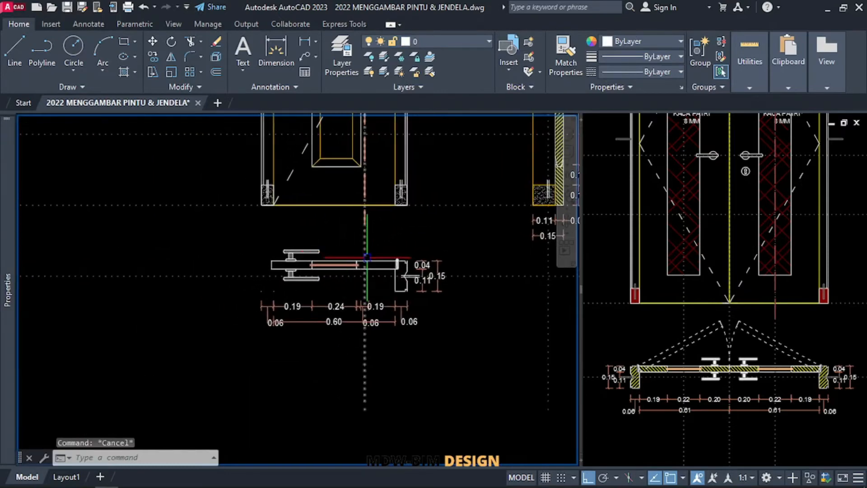
Mirror the reworked leaf's plan section, with its handle, jamb and thickness dimensions, about a vertical line at the leaf's free end
{"action": "scroll", "coordinate": [398, 280], "scroll_direction": "down", "scroll_amount": 2}
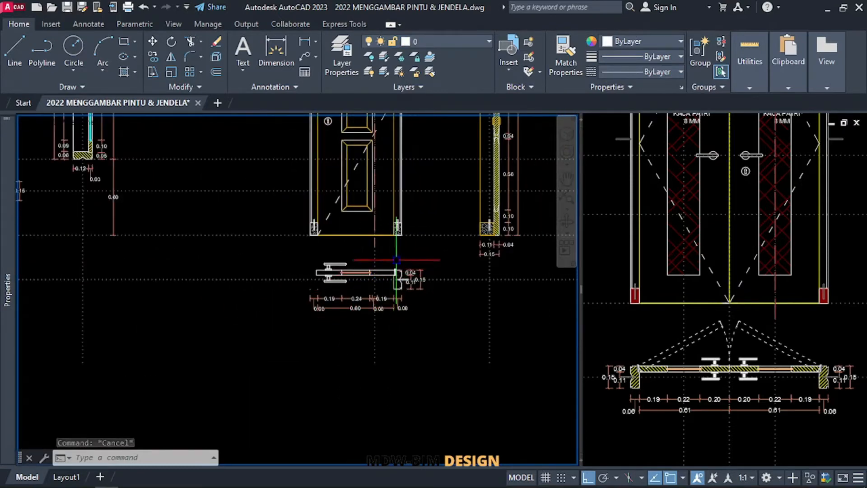
{"action": "scroll", "coordinate": [337, 279], "scroll_direction": "up", "scroll_amount": 2}
{"action": "middle_click_drag", "start_coordinate": [367, 285], "coordinate": [418, 306]}
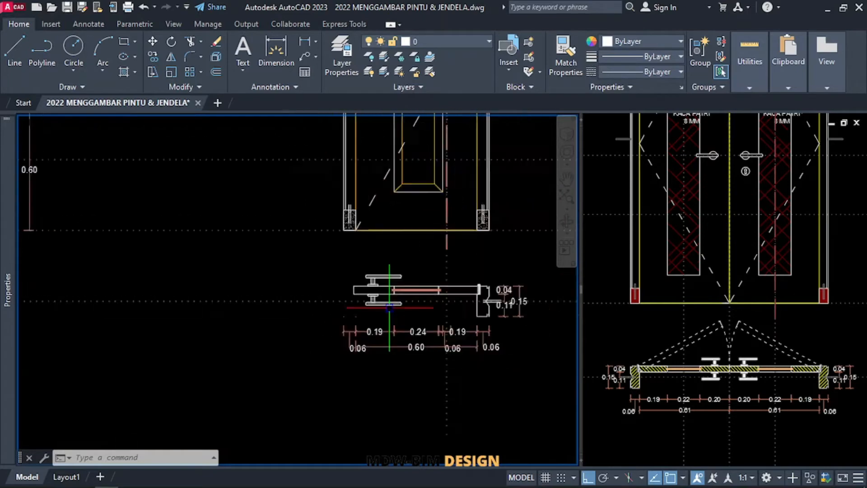
{"action": "scroll", "coordinate": [368, 324], "scroll_direction": "down", "scroll_amount": 4}
{"action": "scroll", "coordinate": [363, 312], "scroll_direction": "up", "scroll_amount": 4}
{"action": "scroll", "coordinate": [362, 311], "scroll_direction": "up", "scroll_amount": 2}
{"action": "middle_click_drag", "start_coordinate": [363, 311], "coordinate": [215, 334]}
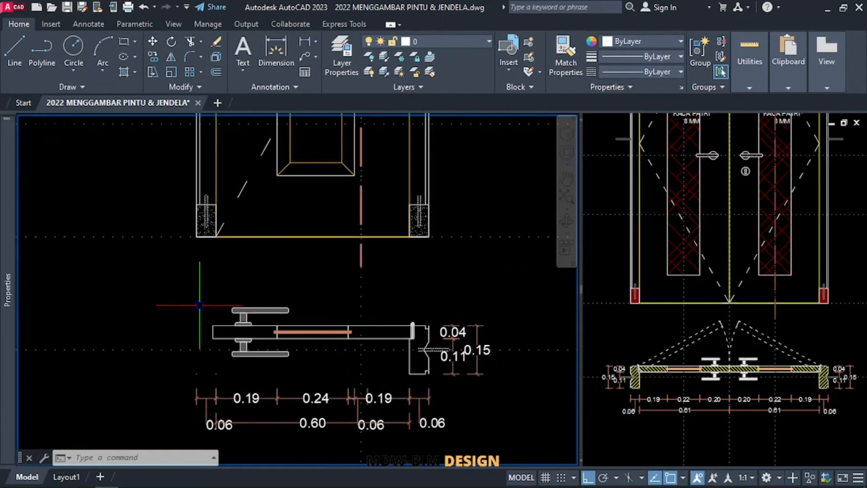
{"action": "left_click", "coordinate": [178, 280]}
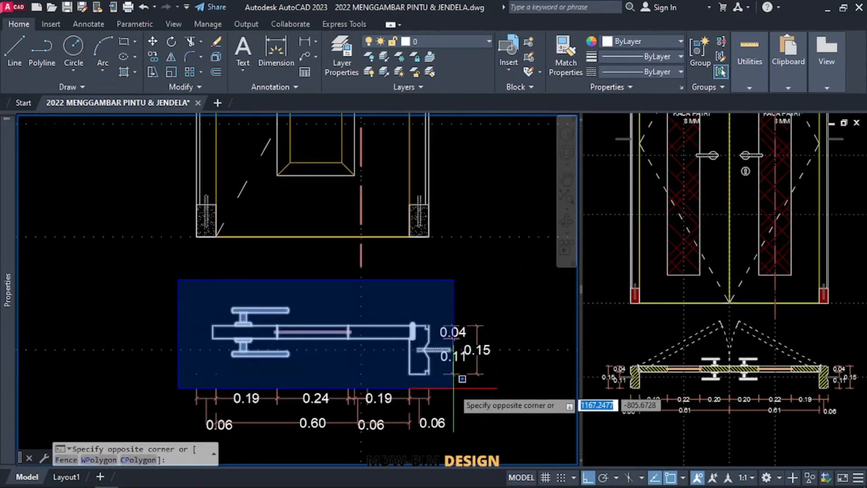
{"action": "left_click", "coordinate": [527, 387]}
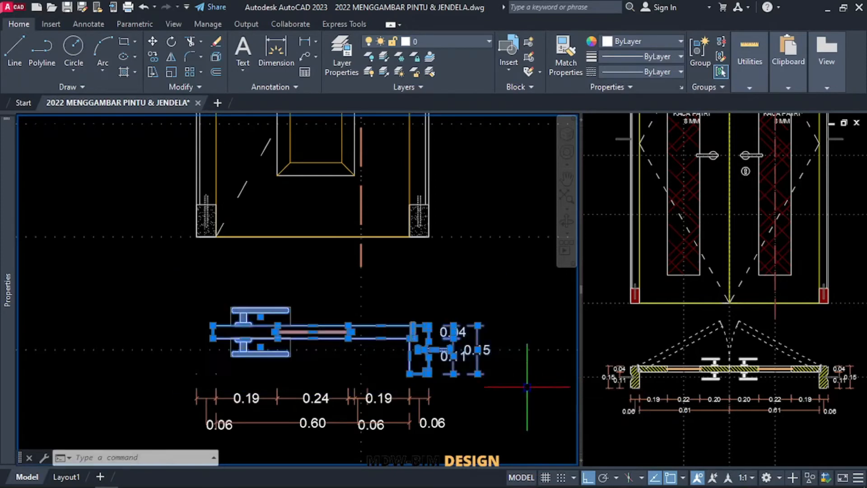
{"action": "type", "text": "mi"}
{"action": "key", "text": "space"}
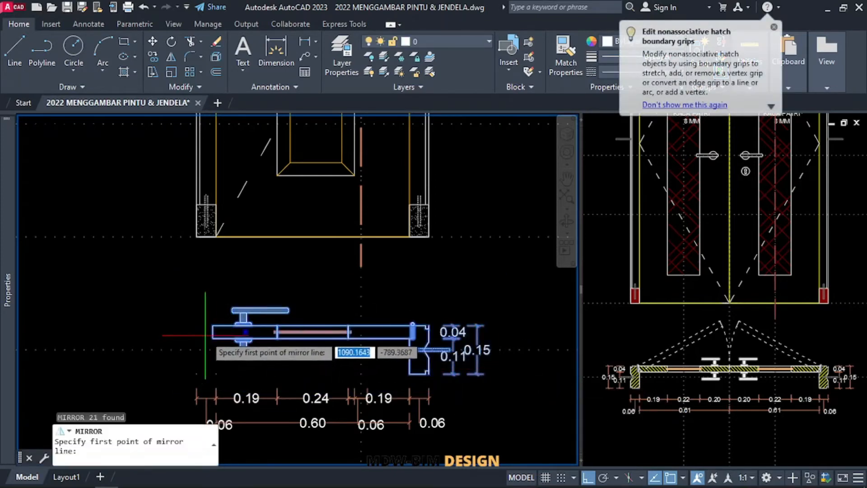
{"action": "left_click", "coordinate": [212, 332]}
{"action": "left_click", "coordinate": [213, 343]}
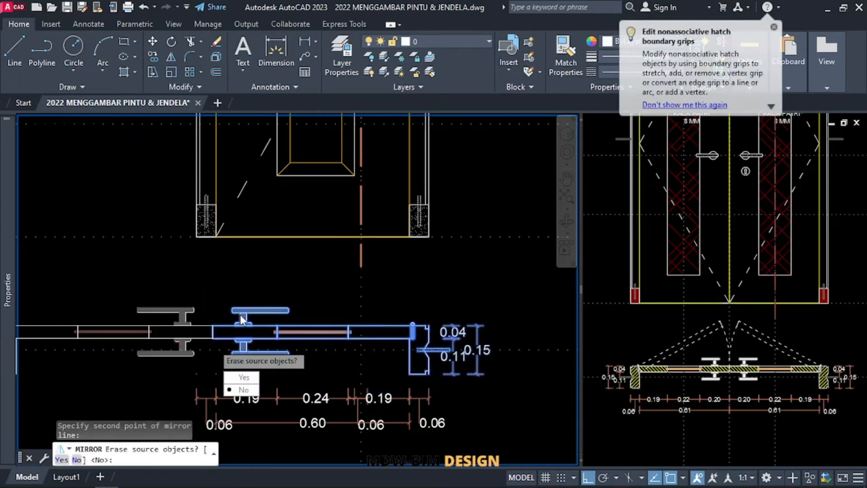
Cancel the pending mirror and hatch the solid leaf sections on both sides of the panel in the door plan with yellow diagonal lines
{"action": "key", "text": "Escape"}
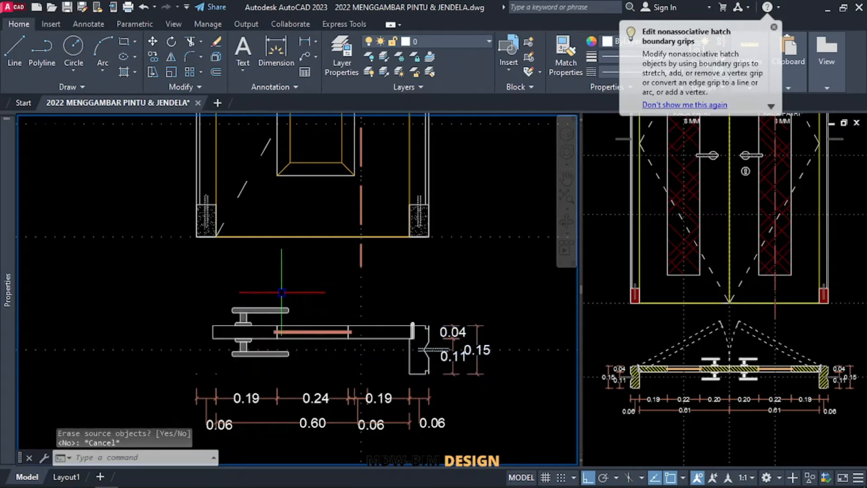
{"action": "key", "text": "Escape"}
{"action": "scroll", "coordinate": [244, 343], "scroll_direction": "up", "scroll_amount": 3}
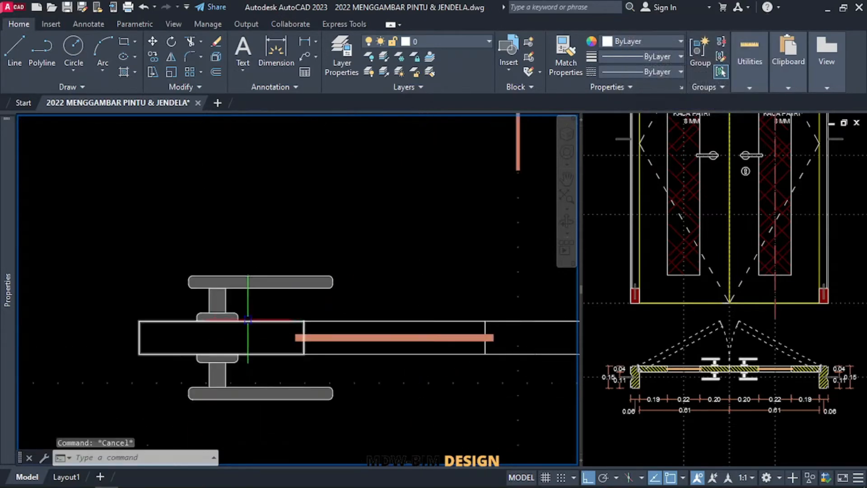
{"action": "scroll", "coordinate": [248, 349], "scroll_direction": "down", "scroll_amount": 2}
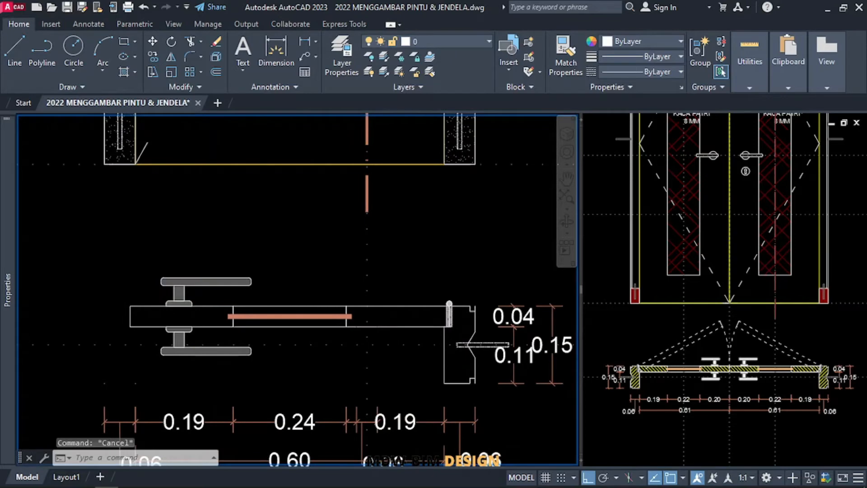
{"action": "type", "text": "h"}
{"action": "key", "text": "Return"}
{"action": "left_click", "coordinate": [198, 315]}
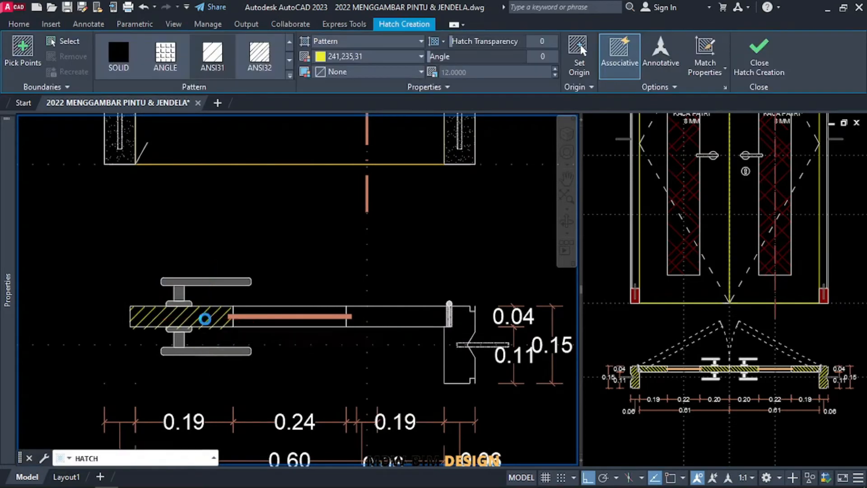
{"action": "left_click", "coordinate": [361, 315]}
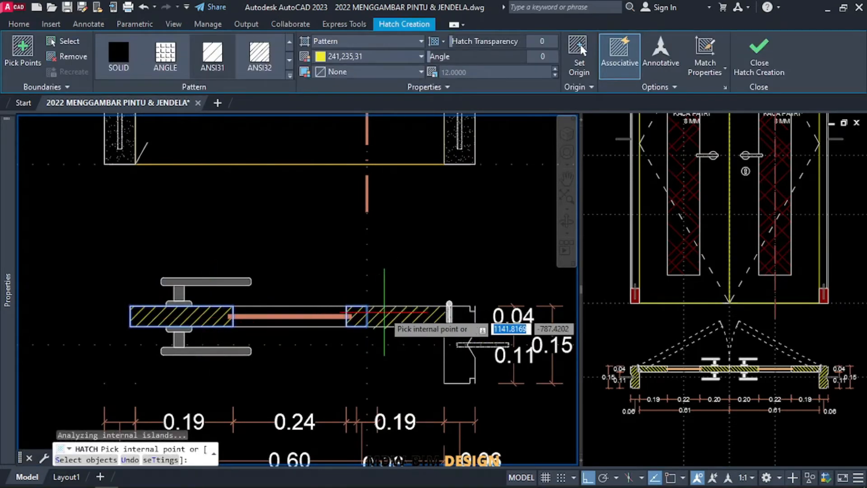
{"action": "key", "text": "Return"}
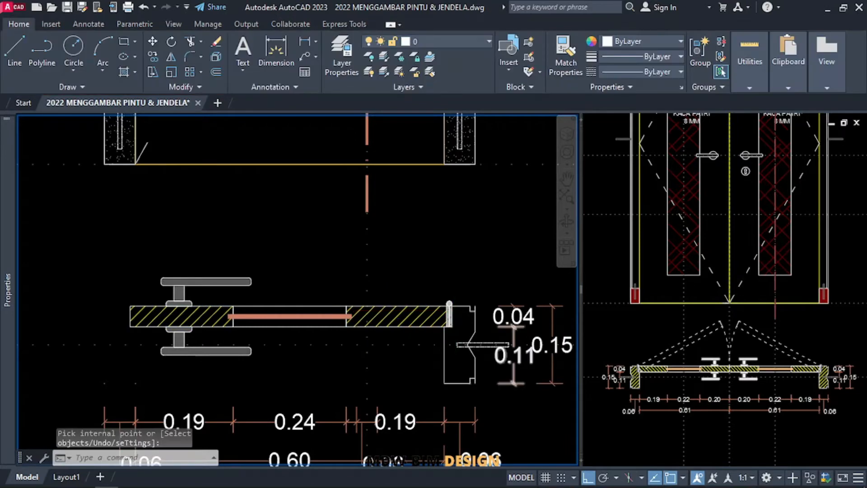
Hatch both parts of the door frame section in the plan with the same pattern at a 90° angle
{"action": "key", "text": "Return"}
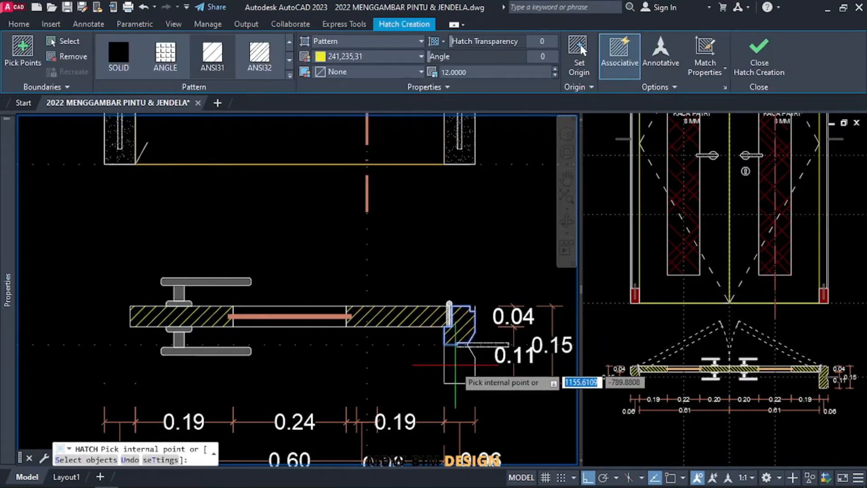
{"action": "left_click", "coordinate": [459, 362]}
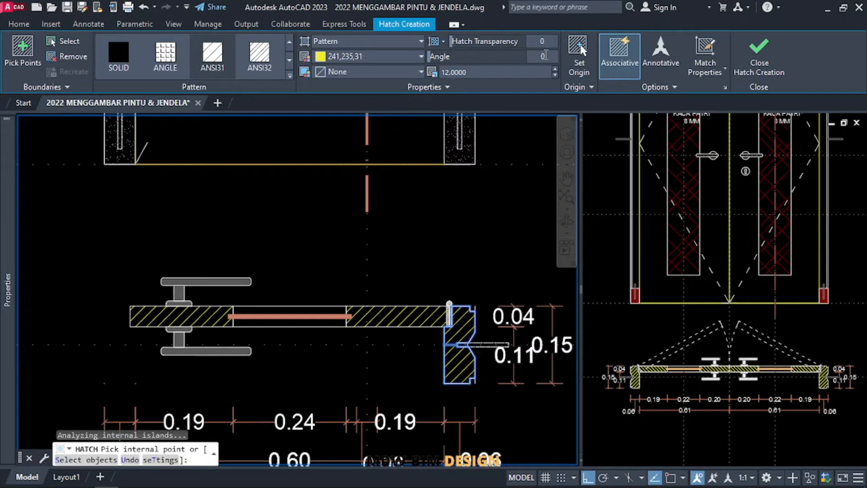
{"action": "type", "text": "90"}
{"action": "key", "text": "Return"}
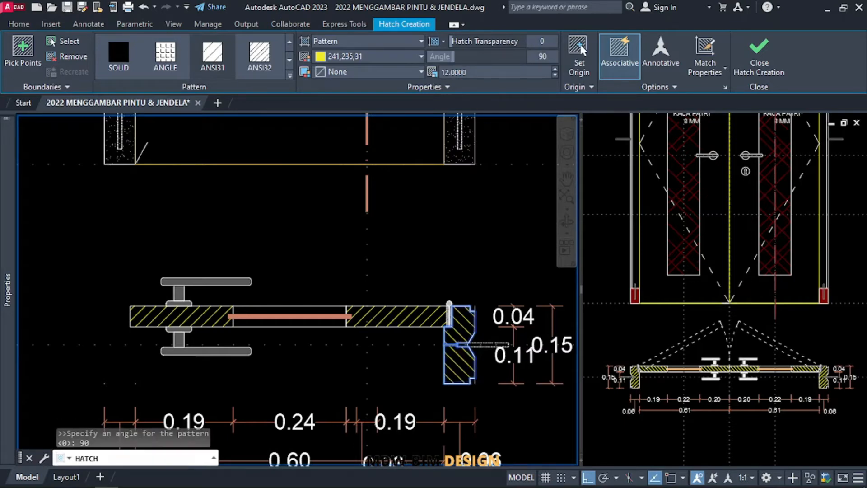
{"action": "left_click", "coordinate": [759, 54]}
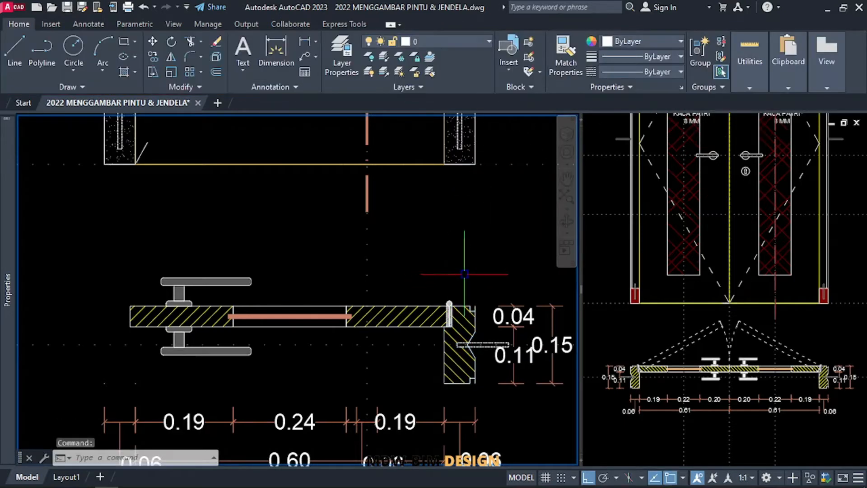
Mirror the door plan half with its handles, frame and vertical dimensions about the leaf's free end, keeping the source objects
{"action": "scroll", "coordinate": [442, 253], "scroll_direction": "down", "scroll_amount": 2}
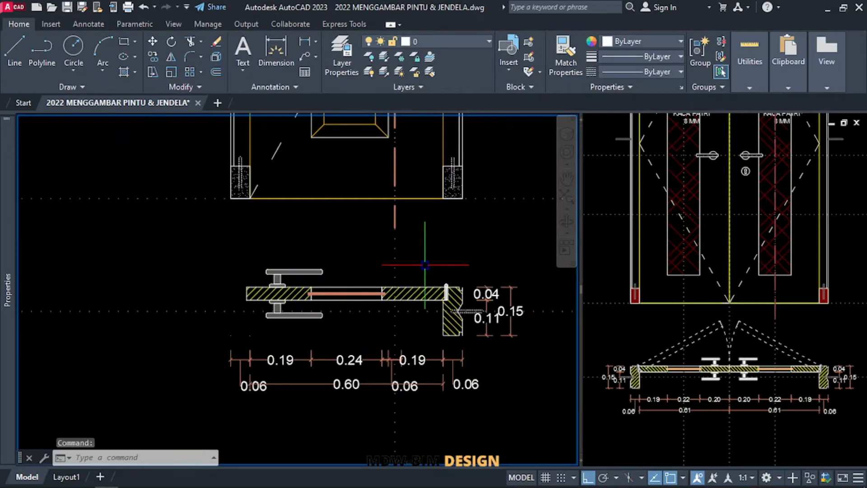
{"action": "scroll", "coordinate": [226, 258], "scroll_direction": "down", "scroll_amount": 2}
{"action": "left_click", "coordinate": [228, 260]}
{"action": "left_click", "coordinate": [442, 311]}
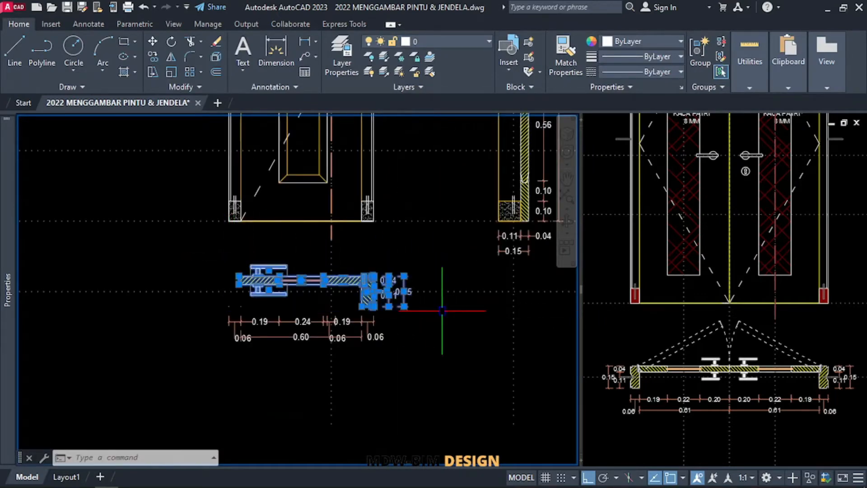
{"action": "type", "text": "mi"}
{"action": "key", "text": "Return"}
{"action": "scroll", "coordinate": [241, 301], "scroll_direction": "up", "scroll_amount": 4}
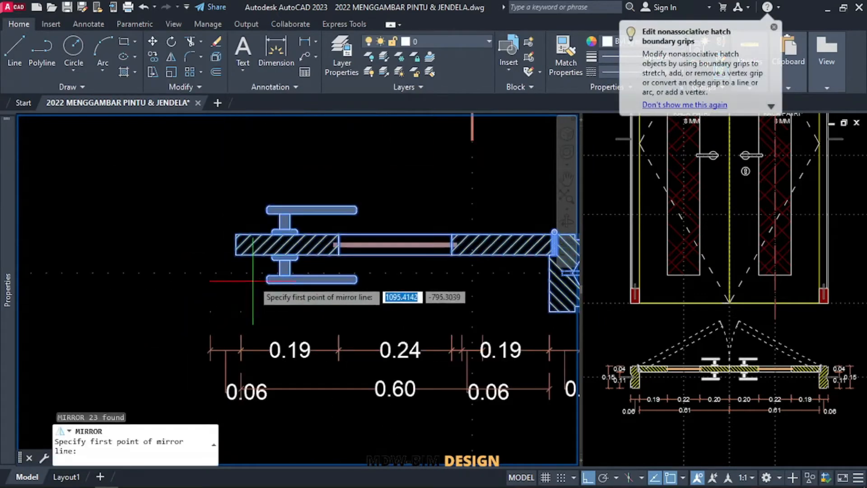
{"action": "left_click", "coordinate": [236, 234]}
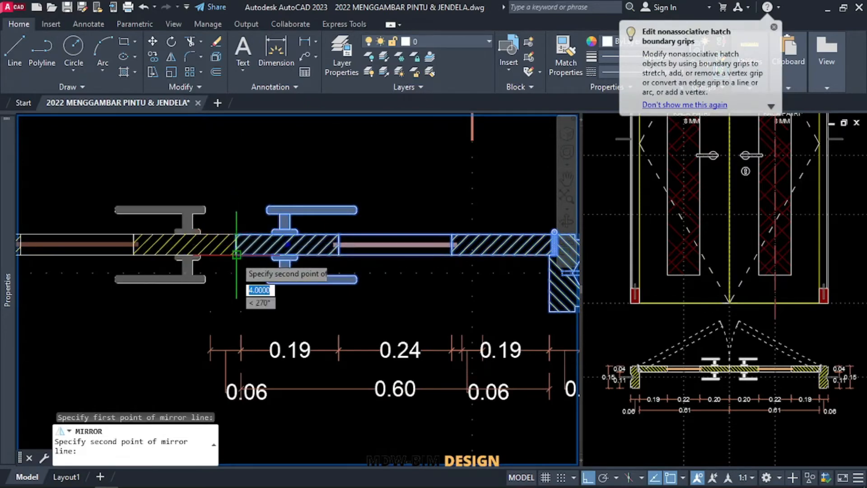
{"action": "left_click", "coordinate": [236, 278]}
{"action": "key", "text": "Return"}
Delete all horizontal dimensions below the door plan
{"action": "scroll", "coordinate": [289, 270], "scroll_direction": "down", "scroll_amount": 5}
{"action": "middle_click_drag", "start_coordinate": [214, 285], "coordinate": [244, 292]}
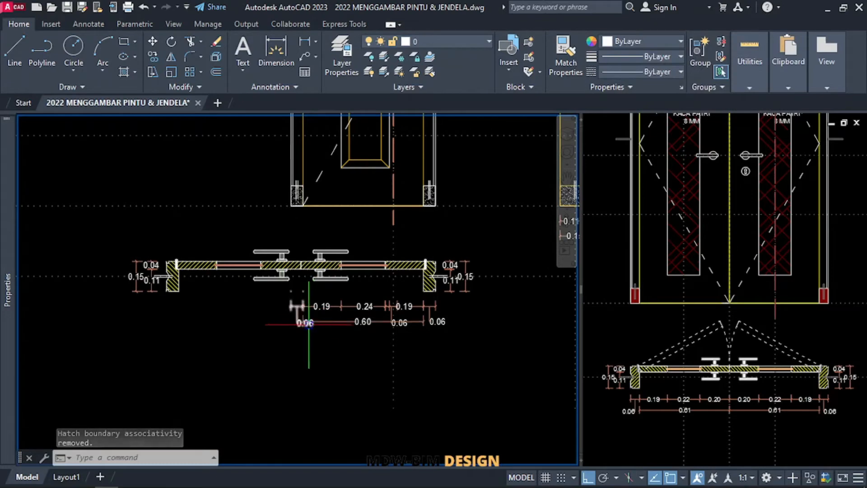
{"action": "scroll", "coordinate": [313, 322], "scroll_direction": "up", "scroll_amount": 2}
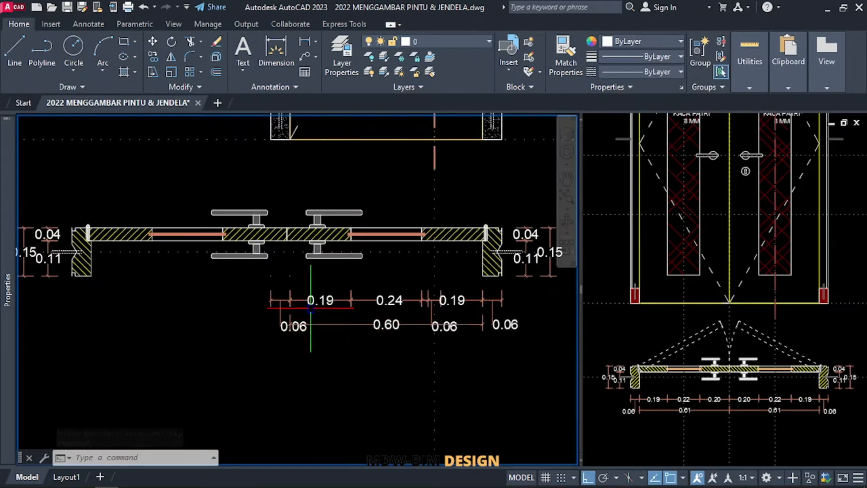
{"action": "left_click", "coordinate": [255, 288]}
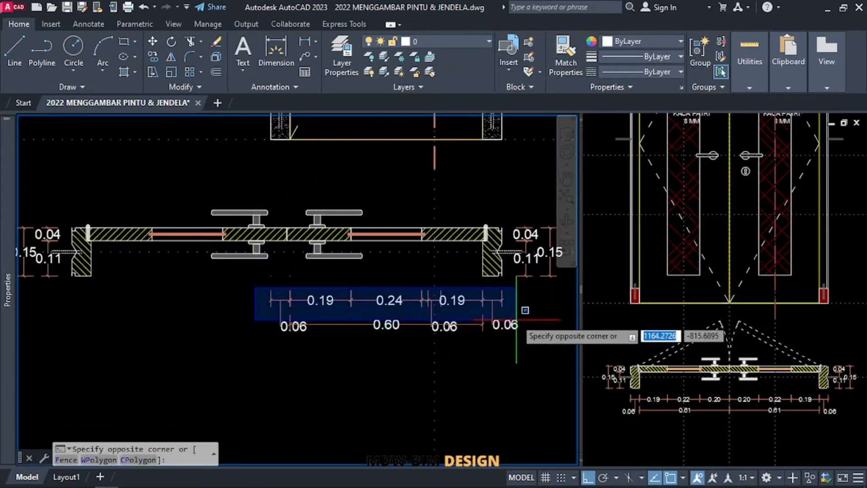
{"action": "key", "text": "Escape"}
{"action": "left_click", "coordinate": [512, 324]}
{"action": "left_click", "coordinate": [427, 350]}
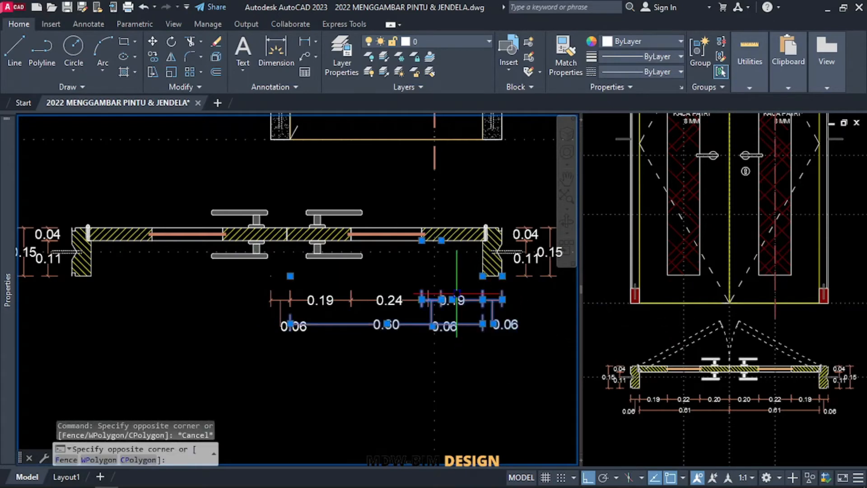
{"action": "key", "text": "Delete"}
{"action": "left_click", "coordinate": [384, 354]}
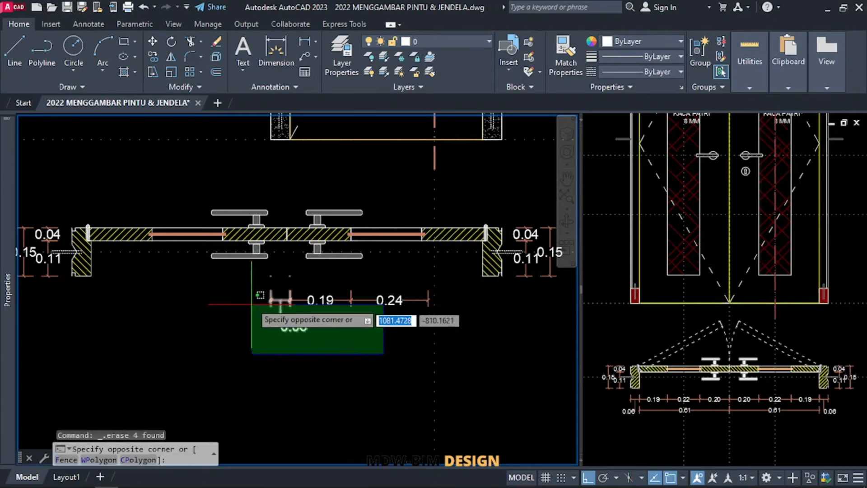
{"action": "left_click", "coordinate": [251, 282]}
{"action": "key", "text": "Delete"}
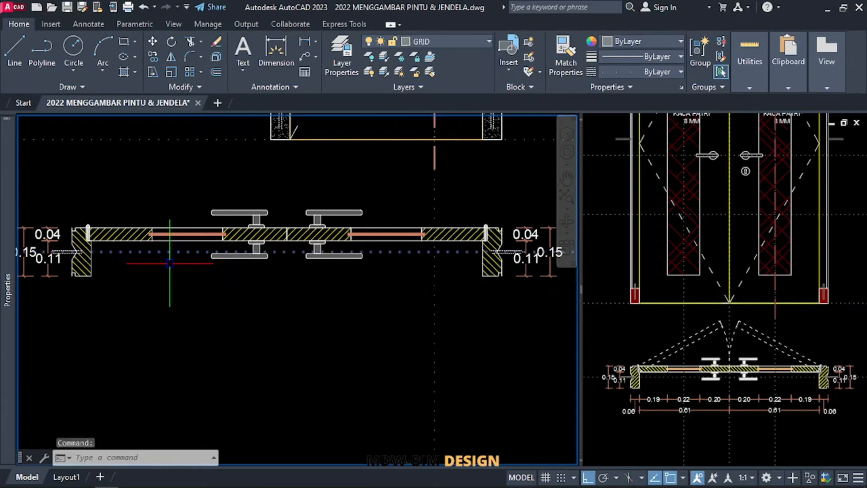
Copy the horizontal grid line running through the door plan down to the lower edge of the frame section
{"action": "type", "text": "CO"}
{"action": "key", "text": "Return"}
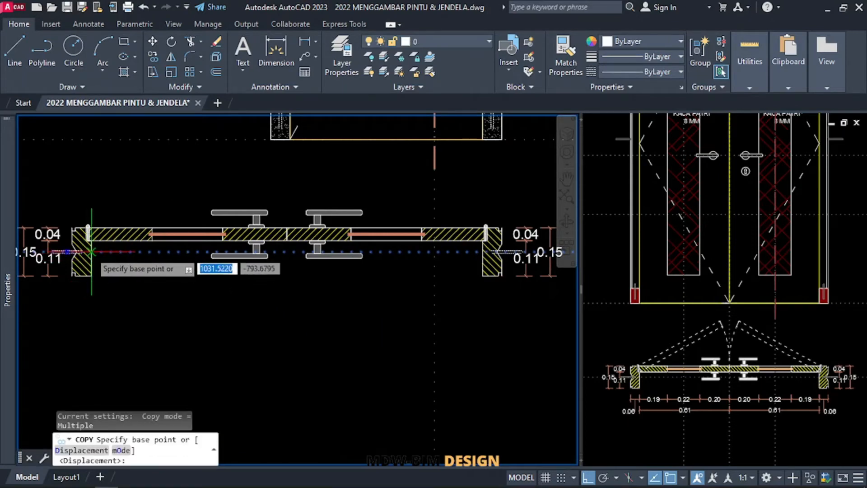
{"action": "left_click", "coordinate": [103, 275]}
{"action": "key", "text": "Return"}
{"action": "key", "text": "Escape"}
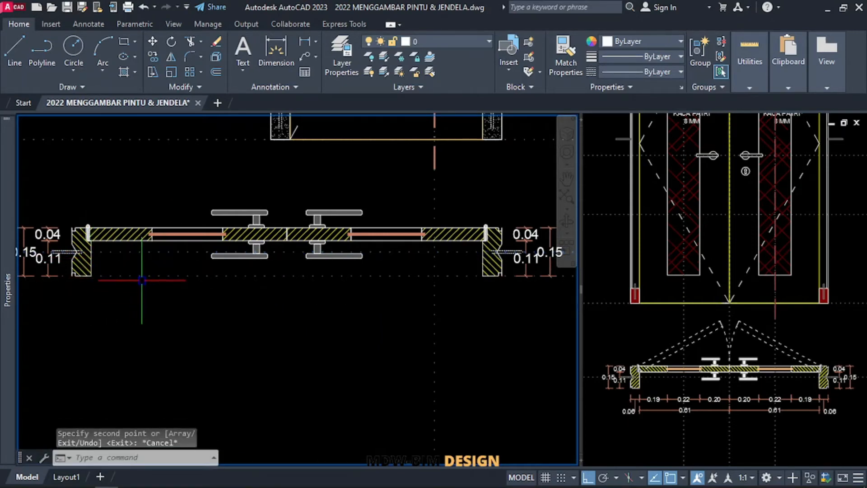
Offset the copied grid line downward twice at 7.5 spacing to make two guide lines below the plan
{"action": "type", "text": "o"}
{"action": "key", "text": "Return"}
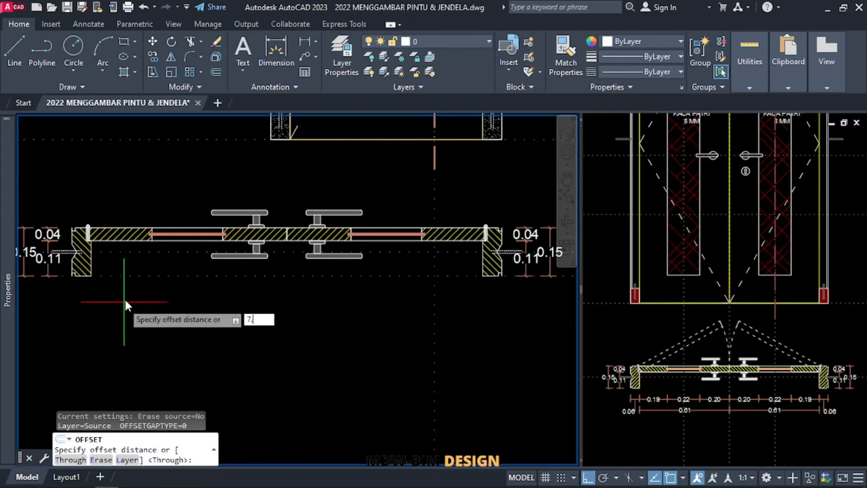
{"action": "type", "text": "7.5"}
{"action": "key", "text": "Return"}
{"action": "left_click", "coordinate": [134, 276]}
{"action": "left_click", "coordinate": [143, 309]}
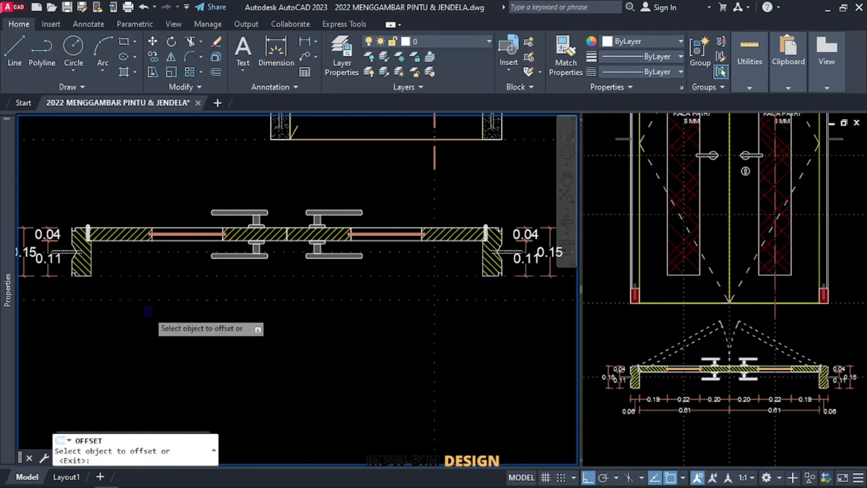
{"action": "left_click", "coordinate": [160, 300]}
{"action": "left_click", "coordinate": [157, 351]}
{"action": "key", "text": "Escape"}
{"action": "scroll", "coordinate": [181, 348], "scroll_direction": "down", "scroll_amount": 3}
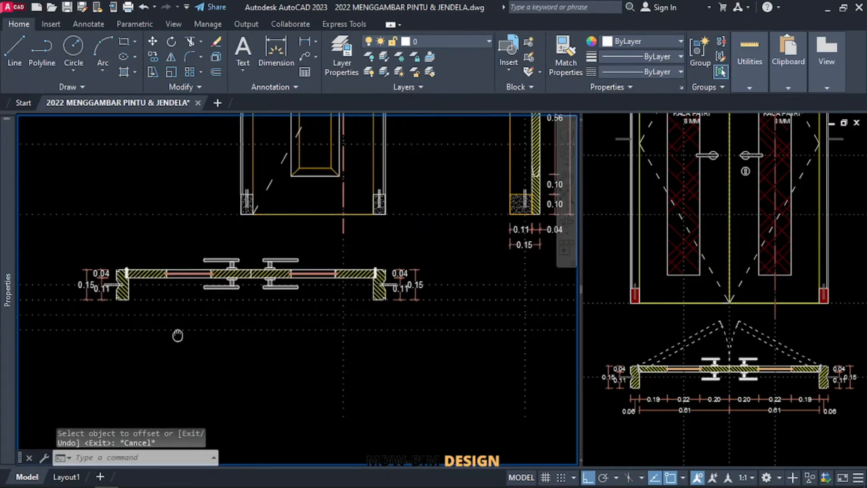
{"action": "scroll", "coordinate": [182, 290], "scroll_direction": "up", "scroll_amount": 2}
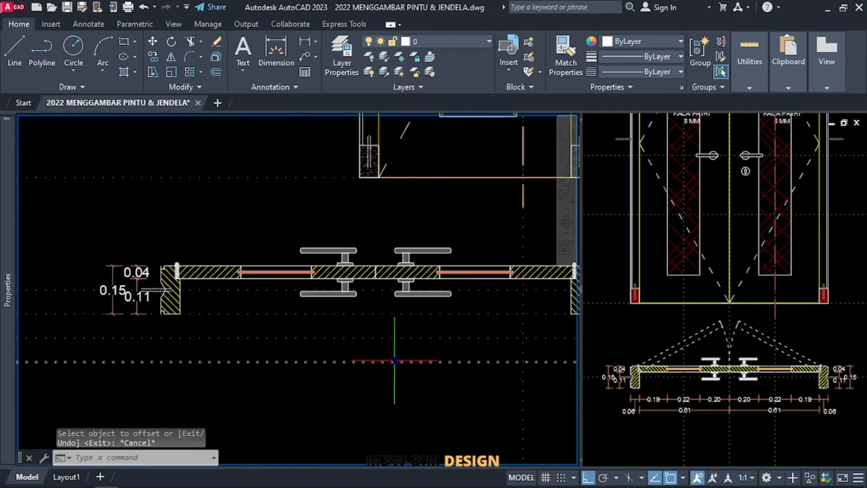
{"action": "scroll", "coordinate": [325, 327], "scroll_direction": "down", "scroll_amount": 3}
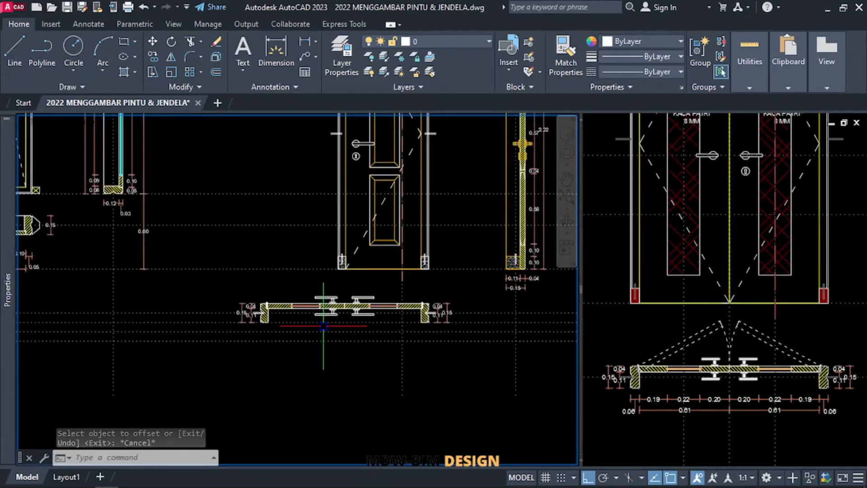
{"action": "left_click", "coordinate": [218, 282]}
{"action": "left_click", "coordinate": [484, 334]}
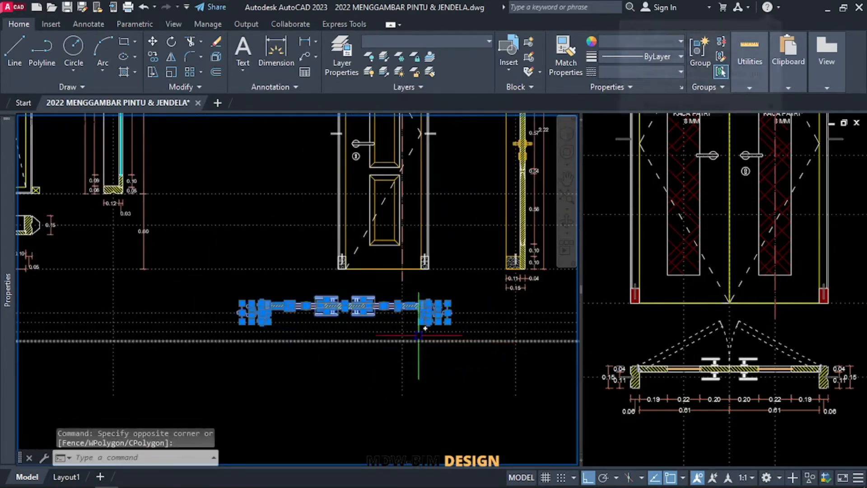
{"action": "type", "text": "M"}
{"action": "key", "text": "Return"}
{"action": "scroll", "coordinate": [379, 289], "scroll_direction": "up", "scroll_amount": 3}
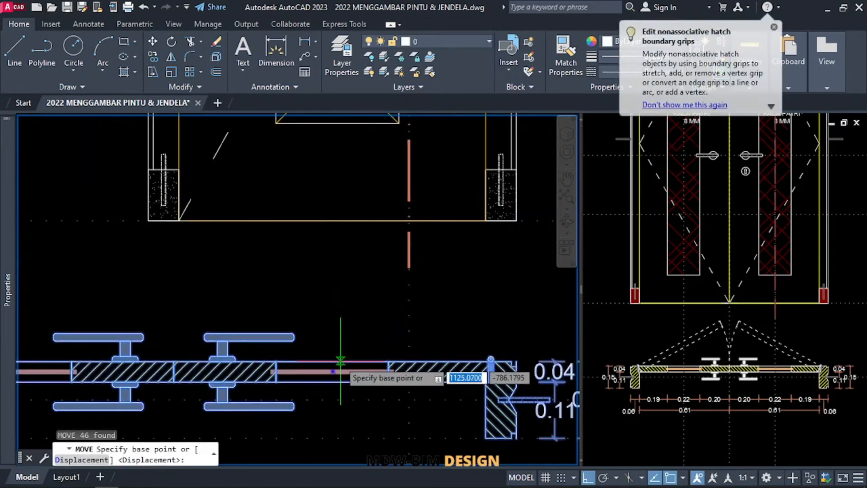
{"action": "left_click", "coordinate": [332, 372]}
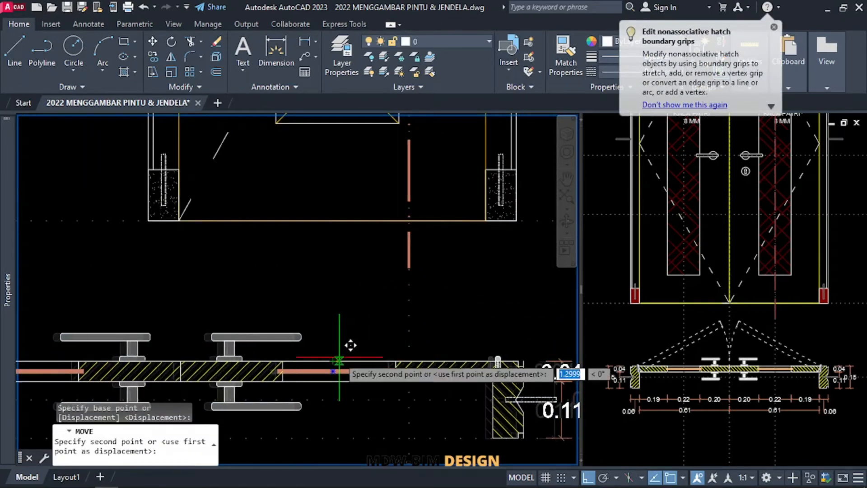
{"action": "key", "text": "Escape"}
Move the small vent window above the door, with its dimensions, section line and vertical grid line, to the midpoint of the door leaf's top edge
{"action": "scroll", "coordinate": [381, 360], "scroll_direction": "down", "scroll_amount": 3}
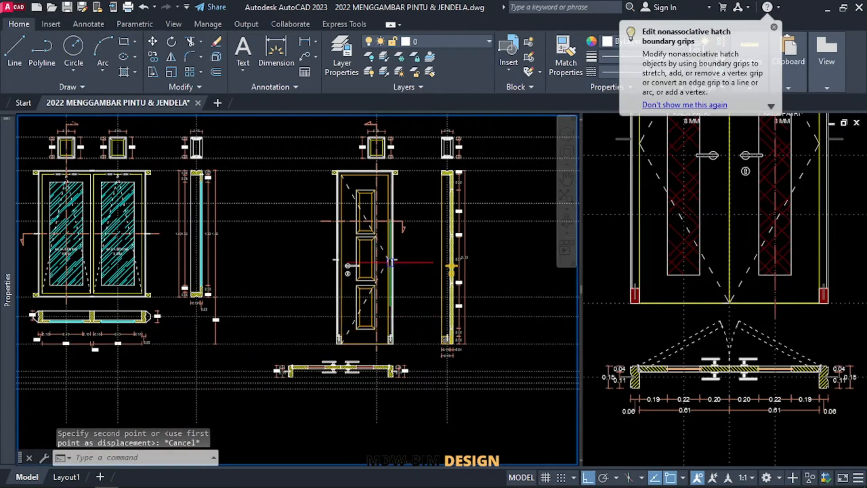
{"action": "scroll", "coordinate": [379, 149], "scroll_direction": "up", "scroll_amount": 3}
{"action": "left_click", "coordinate": [297, 196]}
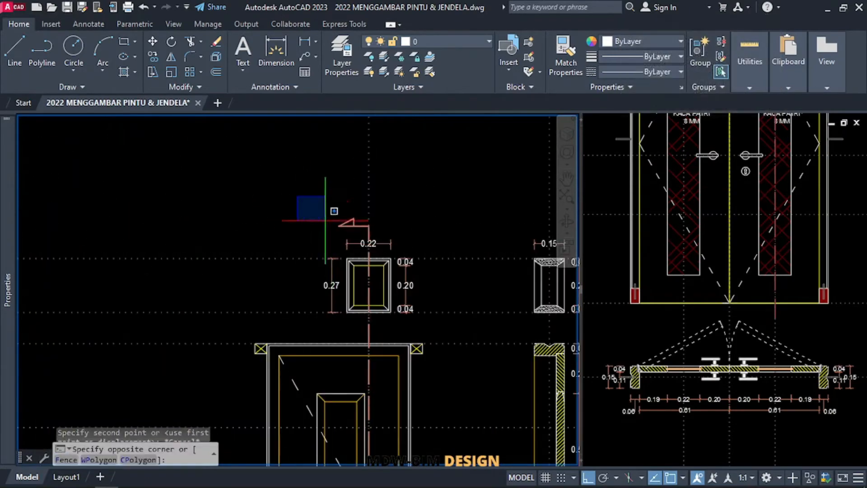
{"action": "left_click", "coordinate": [449, 321]}
{"action": "left_click", "coordinate": [392, 323]}
{"action": "left_click", "coordinate": [344, 330]}
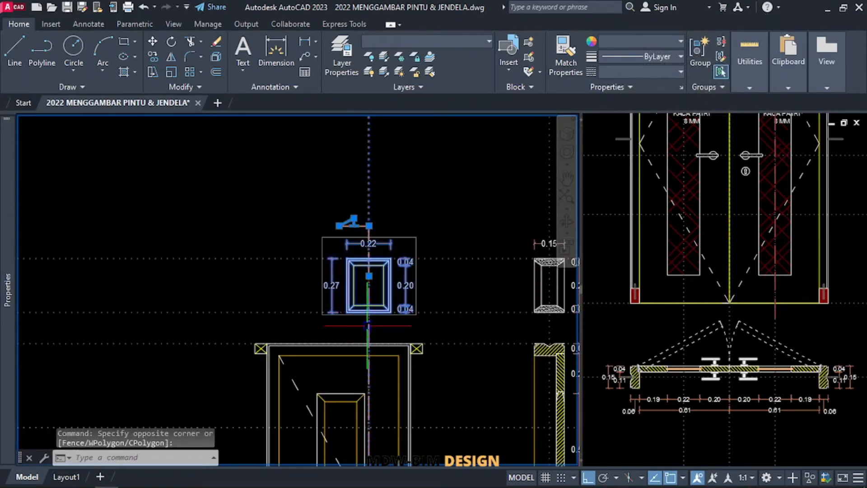
{"action": "key", "text": "Return"}
{"action": "scroll", "coordinate": [362, 374], "scroll_direction": "up", "scroll_amount": 2}
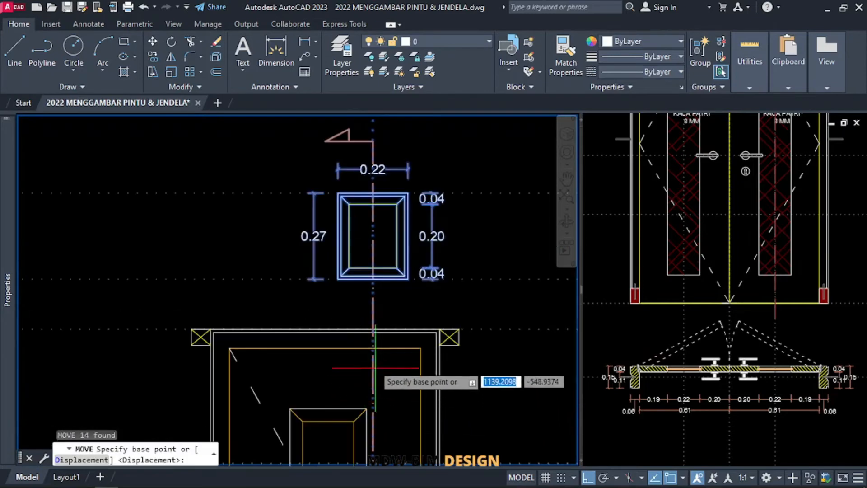
{"action": "left_click", "coordinate": [373, 349]}
{"action": "left_click", "coordinate": [326, 349]}
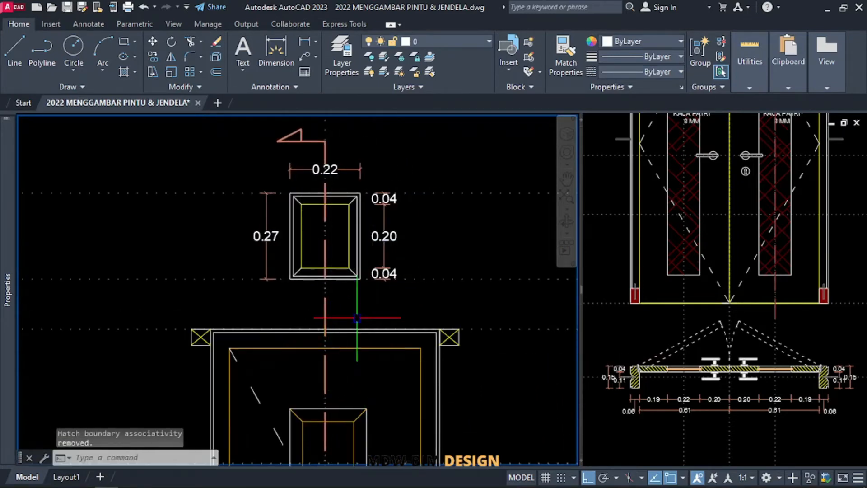
Delete the small crossed square at the upper-left corner of the single door's frame in the elevation
{"action": "scroll", "coordinate": [356, 362], "scroll_direction": "down", "scroll_amount": 5}
{"action": "scroll", "coordinate": [341, 241], "scroll_direction": "up", "scroll_amount": 6}
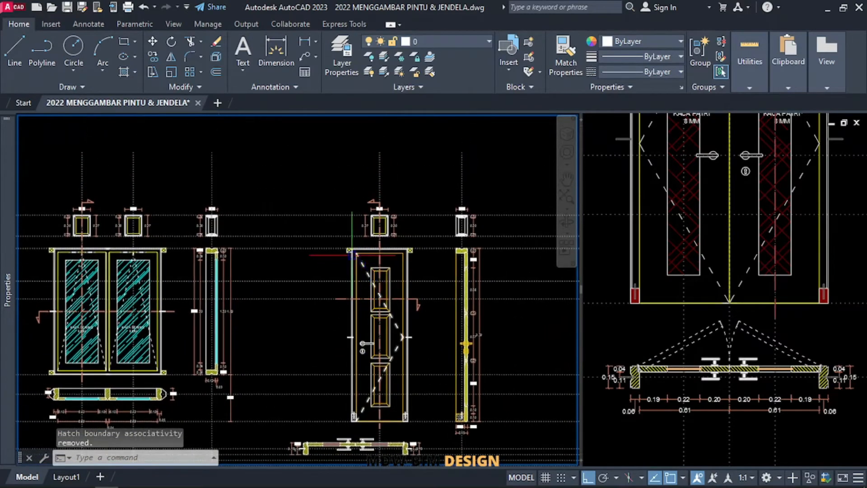
{"action": "left_click", "coordinate": [341, 240]}
{"action": "left_click", "coordinate": [397, 299]}
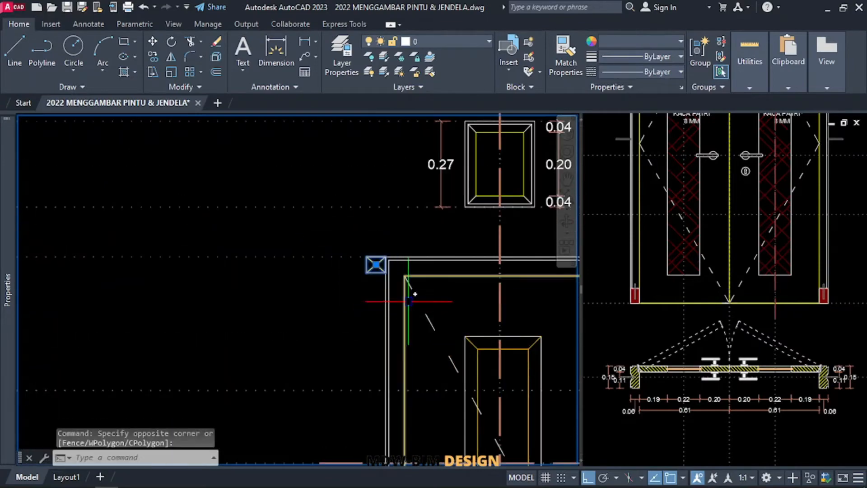
{"action": "key", "text": "Delete"}
Delete the small anchor symbol at mid-height on the left jamb of the door elevation
{"action": "scroll", "coordinate": [419, 252], "scroll_direction": "down", "scroll_amount": 2}
{"action": "scroll", "coordinate": [407, 248], "scroll_direction": "down", "scroll_amount": 3}
{"action": "scroll", "coordinate": [381, 239], "scroll_direction": "up", "scroll_amount": 4}
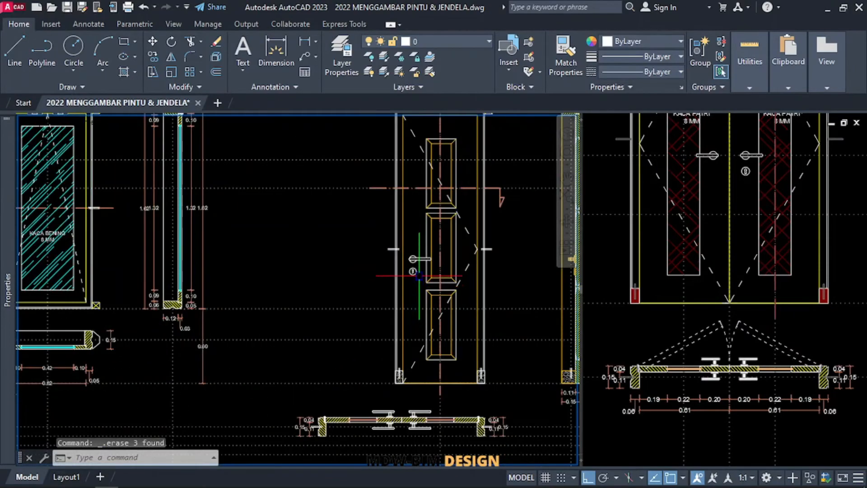
{"action": "left_click", "coordinate": [382, 239]}
{"action": "left_click", "coordinate": [406, 269]}
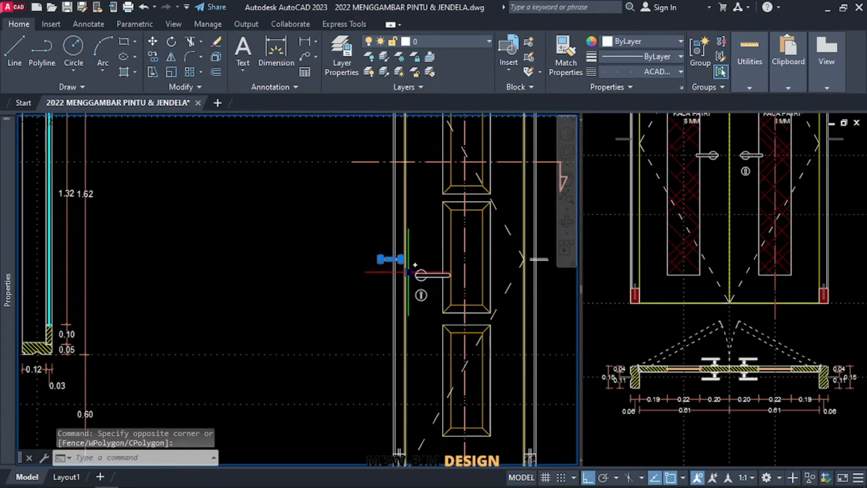
{"action": "key", "text": "Delete"}
Set the hatch angle of the left door leaf's two hatched sections in the plan to 90
{"action": "scroll", "coordinate": [403, 224], "scroll_direction": "down", "scroll_amount": 2}
{"action": "scroll", "coordinate": [403, 224], "scroll_direction": "down", "scroll_amount": 2}
{"action": "scroll", "coordinate": [320, 292], "scroll_direction": "up", "scroll_amount": 6}
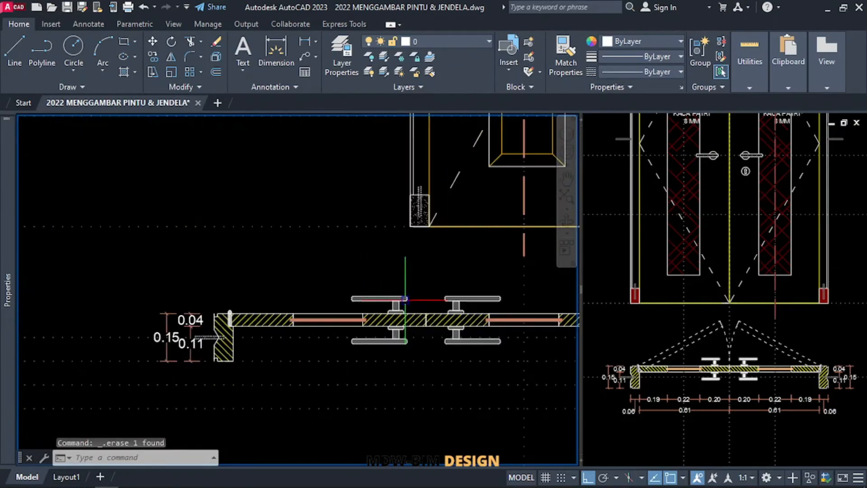
{"action": "scroll", "coordinate": [320, 311], "scroll_direction": "up", "scroll_amount": 2}
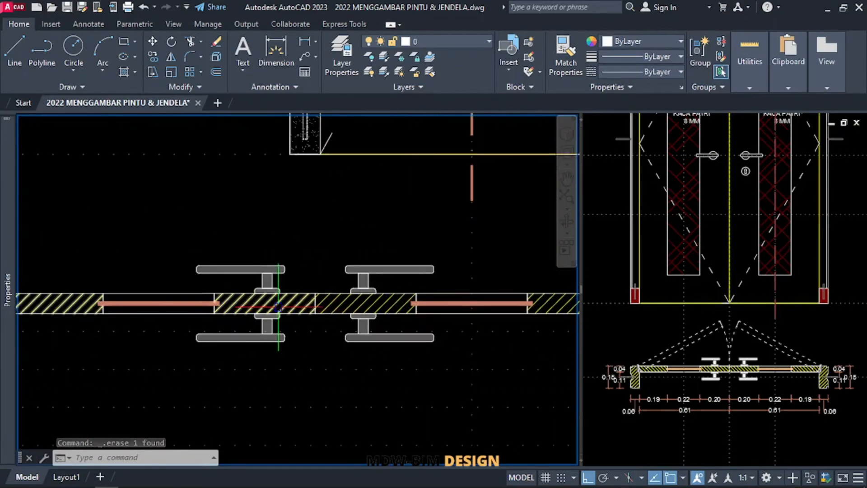
{"action": "scroll", "coordinate": [279, 306], "scroll_direction": "down", "scroll_amount": 3}
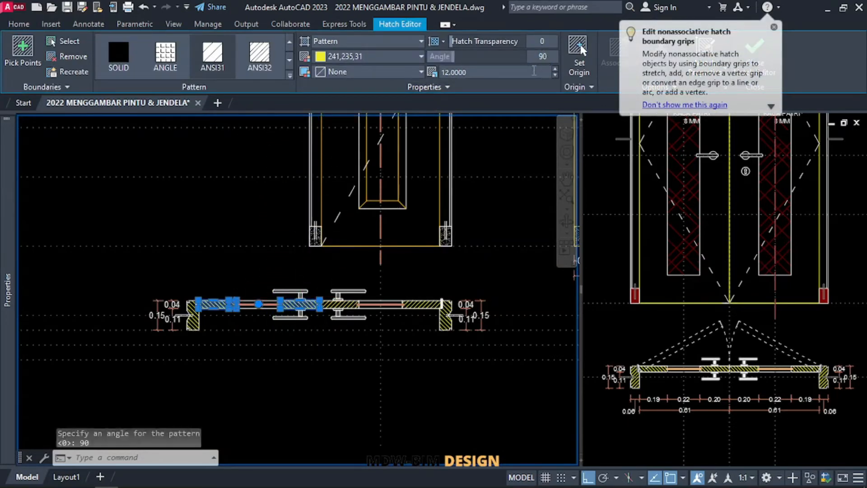
{"action": "key", "text": "Escape"}
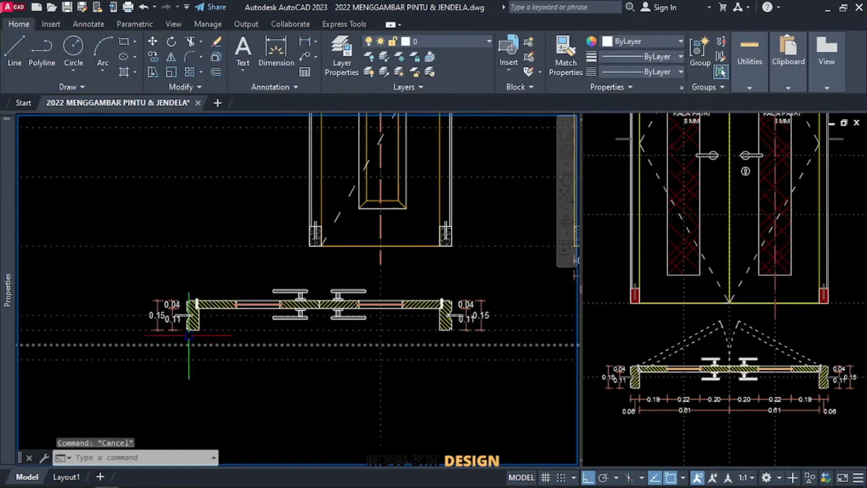
Change the hatch angle of the left frame section in the plan so its lines slope the opposite way
{"action": "scroll", "coordinate": [189, 335], "scroll_direction": "up", "scroll_amount": 4}
{"action": "scroll", "coordinate": [271, 183], "scroll_direction": "down", "scroll_amount": 6}
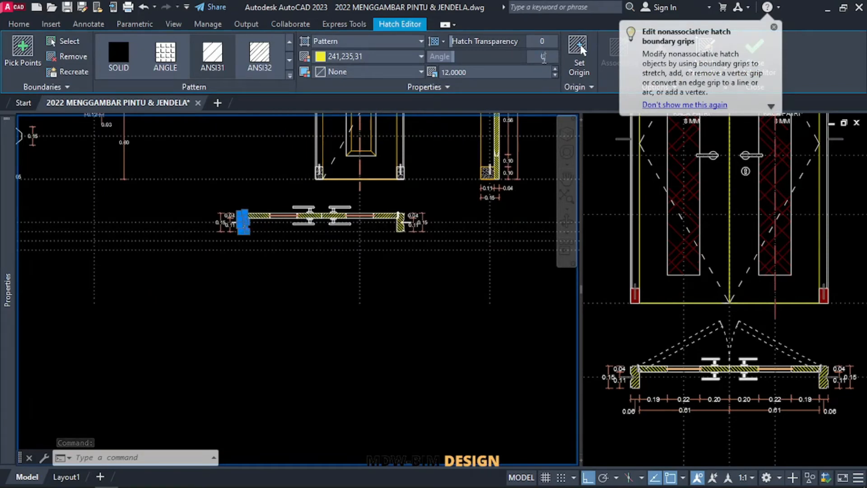
{"action": "key", "text": "Return"}
{"action": "key", "text": "Escape"}
{"action": "scroll", "coordinate": [304, 304], "scroll_direction": "up", "scroll_amount": 4}
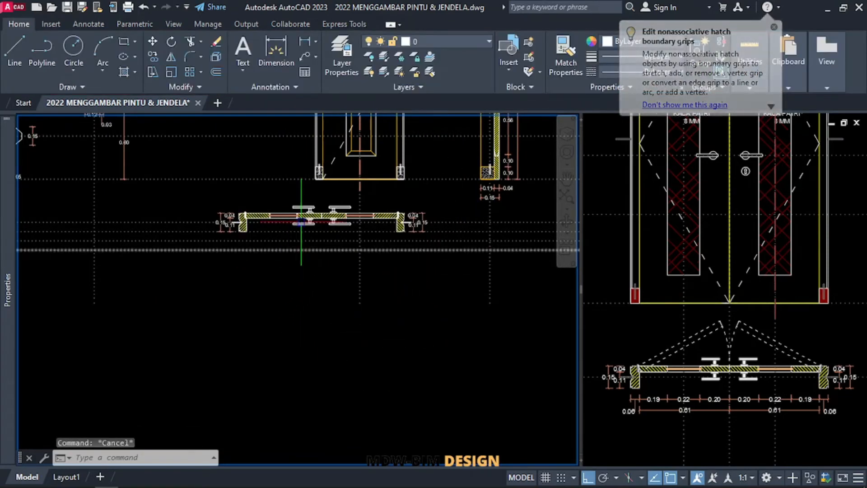
Add a horizontal linear dimension across the bottom width of the left frame section, placed on the first guide line below the plan
{"action": "middle_click_drag", "start_coordinate": [260, 215], "coordinate": [188, 229]}
{"action": "scroll", "coordinate": [191, 234], "scroll_direction": "down", "scroll_amount": 2}
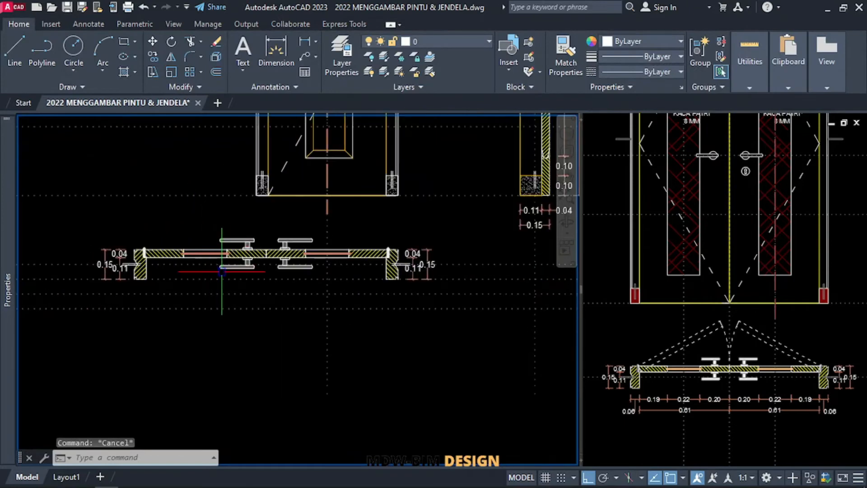
{"action": "scroll", "coordinate": [139, 289], "scroll_direction": "up", "scroll_amount": 4}
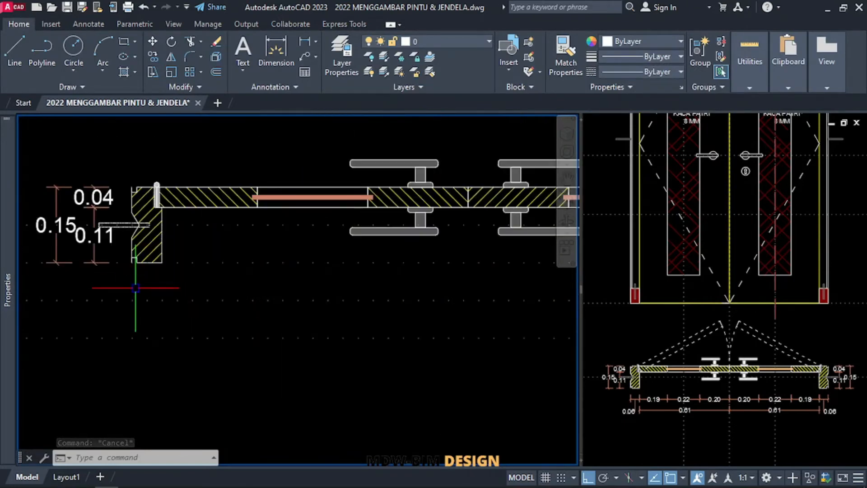
{"action": "scroll", "coordinate": [134, 288], "scroll_direction": "up", "scroll_amount": 2}
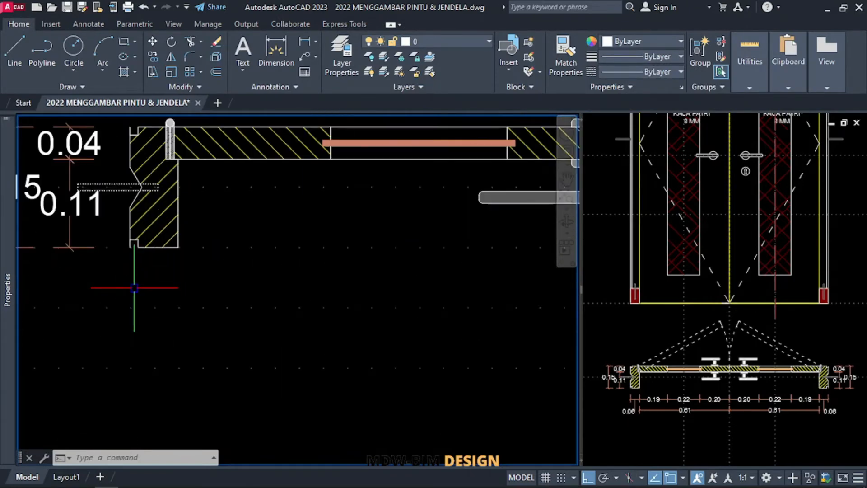
{"action": "key", "text": "Return"}
{"action": "left_click", "coordinate": [133, 247]}
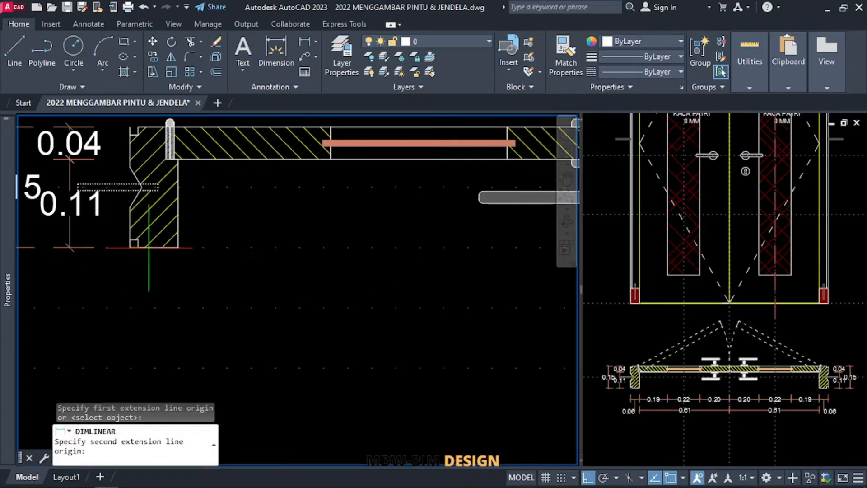
{"action": "left_click", "coordinate": [178, 247]}
{"action": "left_click", "coordinate": [179, 308]}
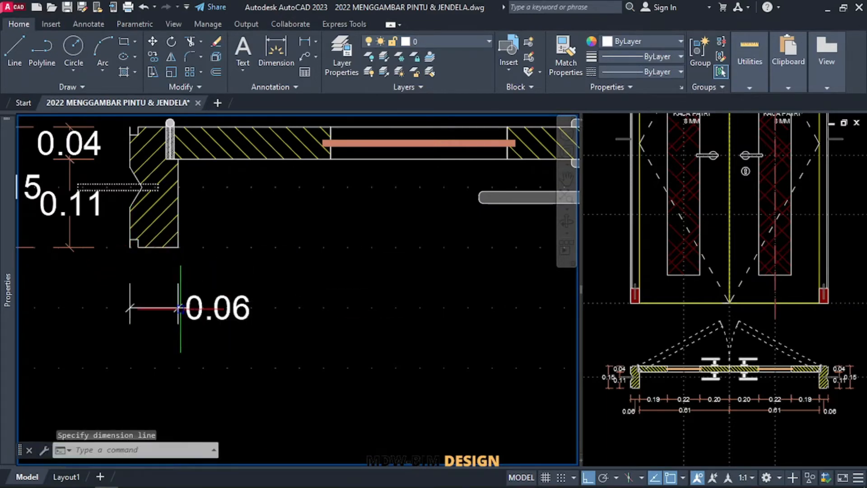
Make DIM the current layer and match the new frame-width dimension's properties to the vertical 0.11 dimension
{"action": "left_click", "coordinate": [465, 38]}
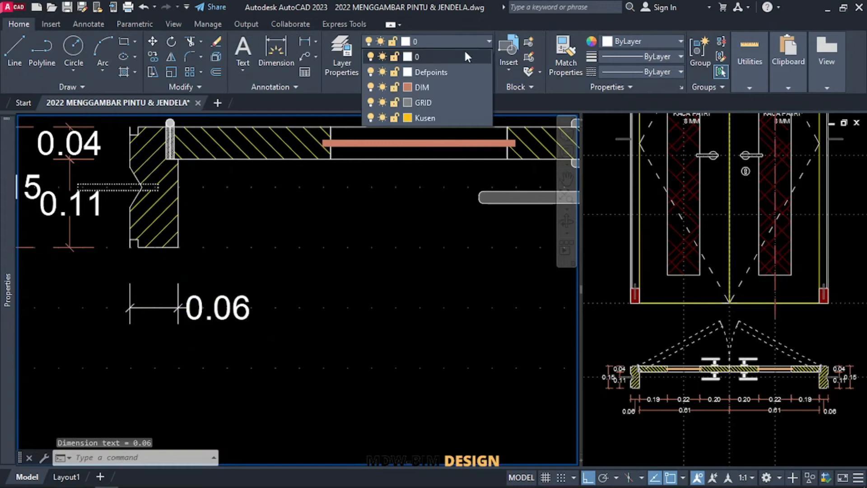
{"action": "left_click", "coordinate": [457, 87]}
{"action": "type", "text": "M"}
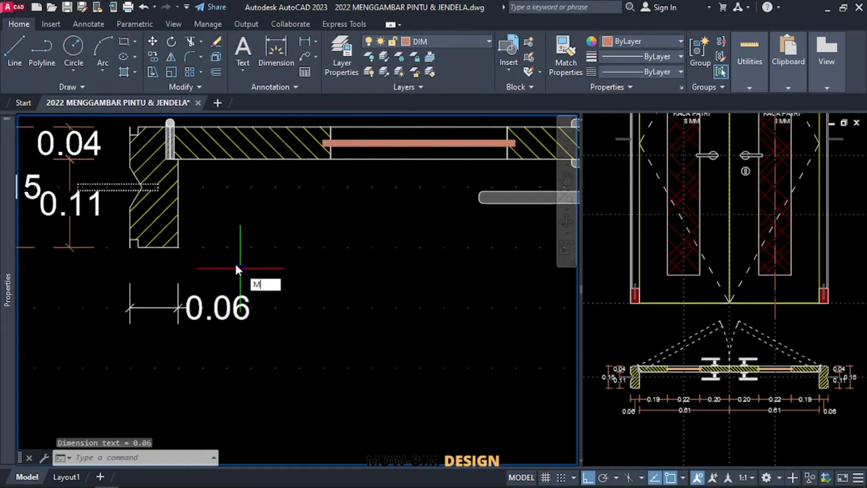
{"action": "type", "text": "A"}
{"action": "key", "text": "Return"}
{"action": "left_click", "coordinate": [72, 244]}
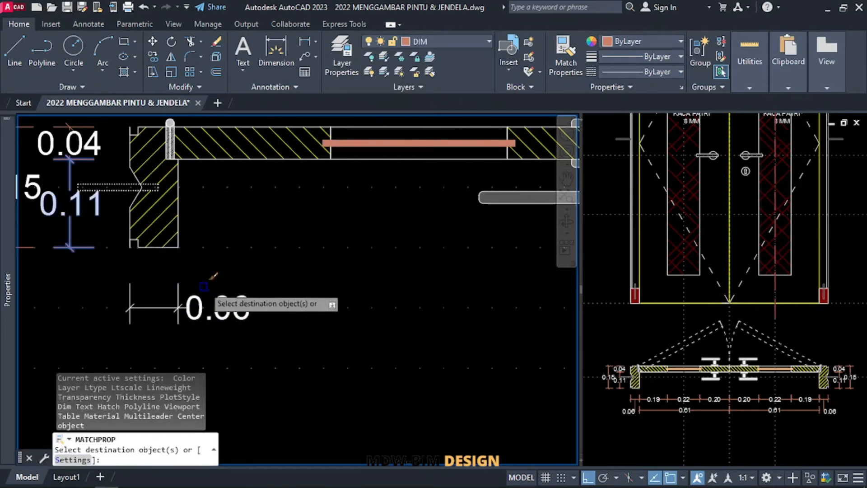
{"action": "left_click", "coordinate": [204, 304]}
{"action": "key", "text": "Return"}
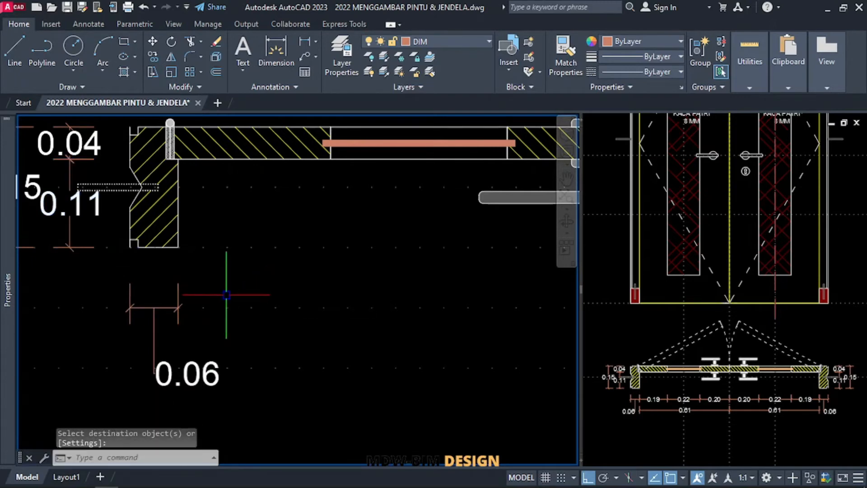
Turn Ortho off and move the frame-width dimension's text to the left side of its leader, on the second guide line
{"action": "scroll", "coordinate": [226, 295], "scroll_direction": "down", "scroll_amount": 2}
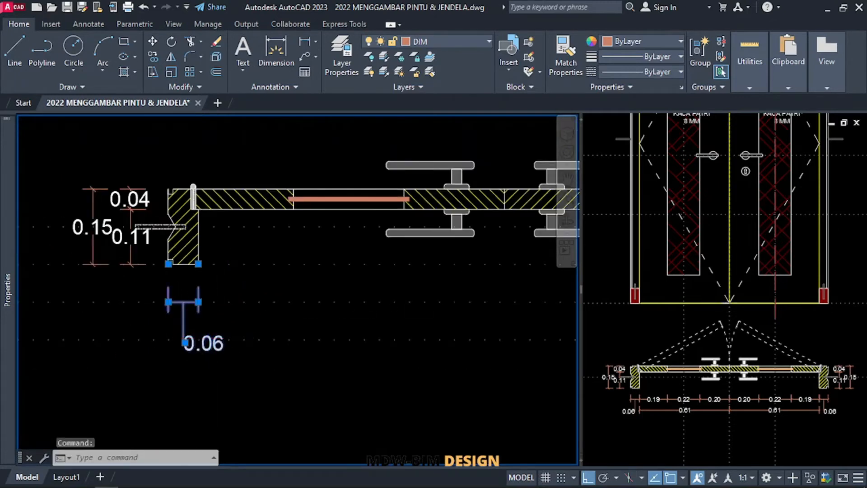
{"action": "scroll", "coordinate": [213, 330], "scroll_direction": "up", "scroll_amount": 3}
{"action": "left_click", "coordinate": [223, 329]}
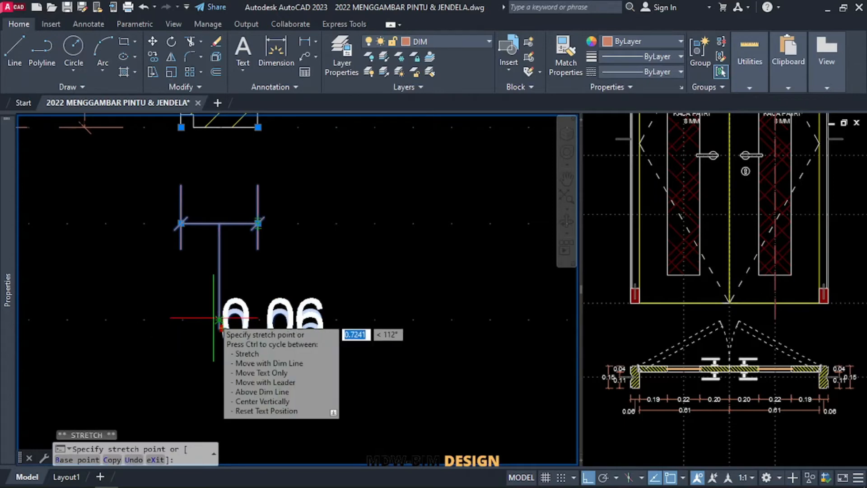
{"action": "scroll", "coordinate": [220, 321], "scroll_direction": "up", "scroll_amount": 3}
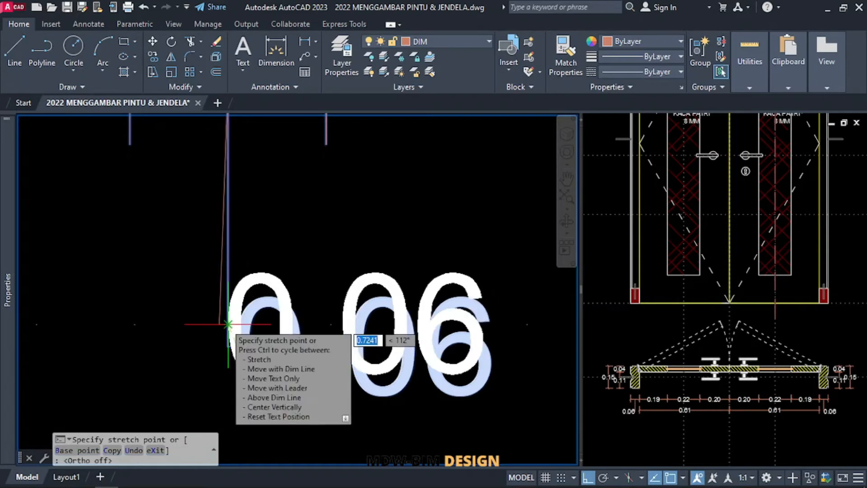
{"action": "key", "text": "F8"}
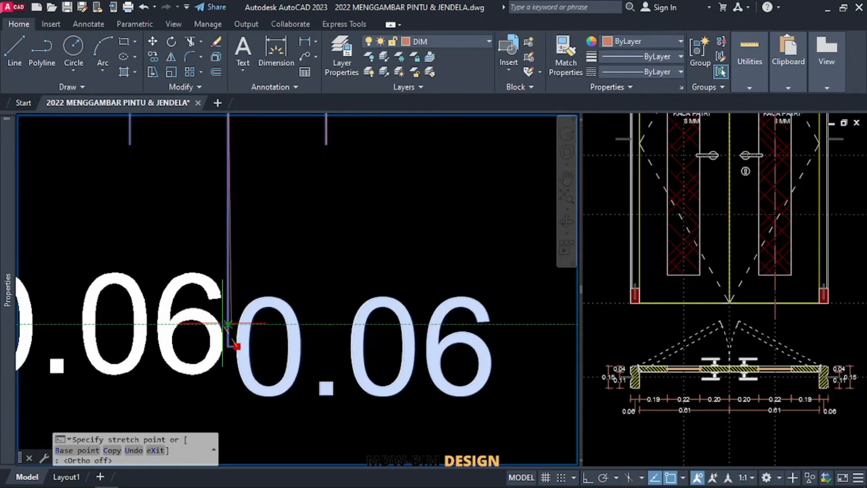
{"action": "scroll", "coordinate": [217, 324], "scroll_direction": "up", "scroll_amount": 2}
{"action": "left_click", "coordinate": [216, 325]}
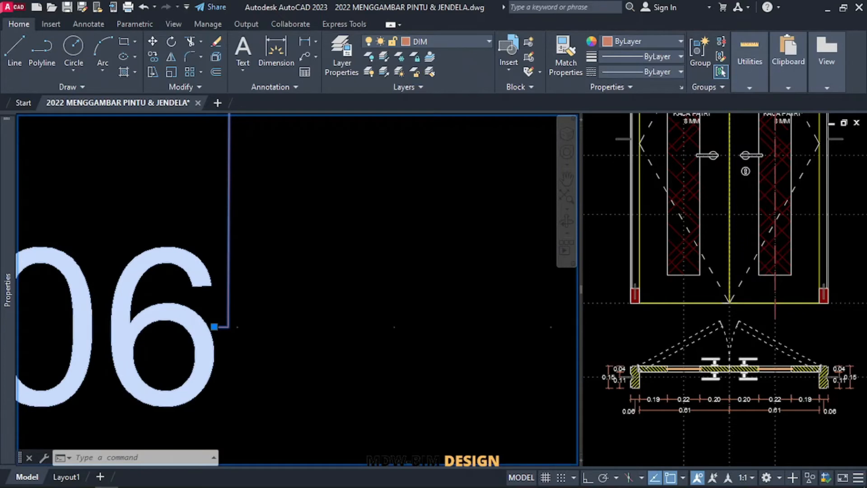
{"action": "scroll", "coordinate": [385, 240], "scroll_direction": "down", "scroll_amount": 8}
{"action": "middle_click_drag", "start_coordinate": [341, 255], "coordinate": [231, 294]}
{"action": "key", "text": "Escape"}
Continue the dimension chain across the left leaf's outer stile, panel and inner stile, ending at the joint between the leaves
{"action": "scroll", "coordinate": [289, 272], "scroll_direction": "down", "scroll_amount": 2}
{"action": "middle_click_drag", "start_coordinate": [276, 272], "coordinate": [240, 279]}
{"action": "type", "text": "DCO"}
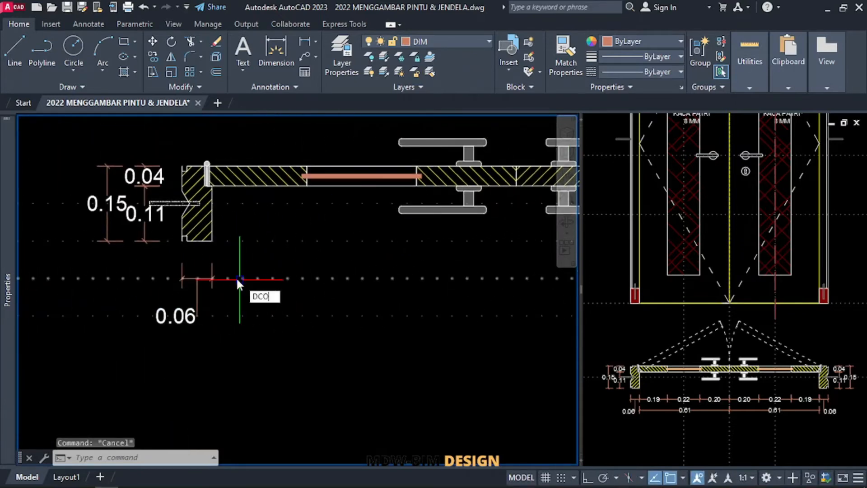
{"action": "key", "text": "Return"}
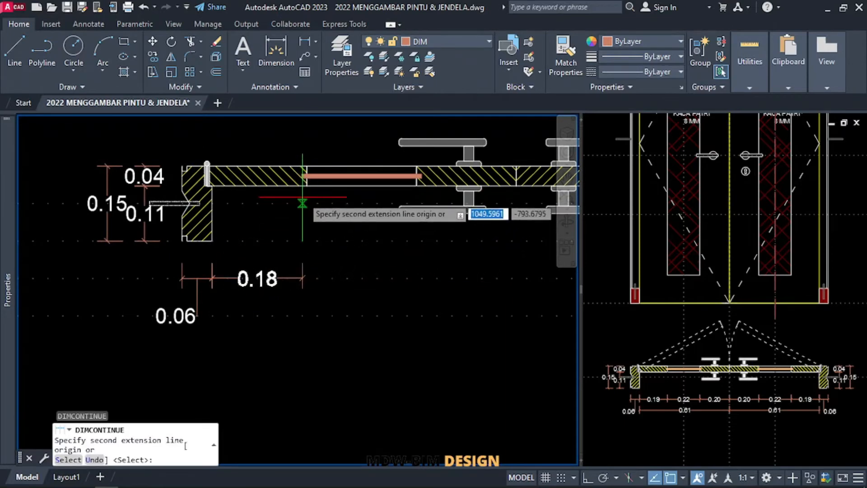
{"action": "left_click", "coordinate": [306, 186]}
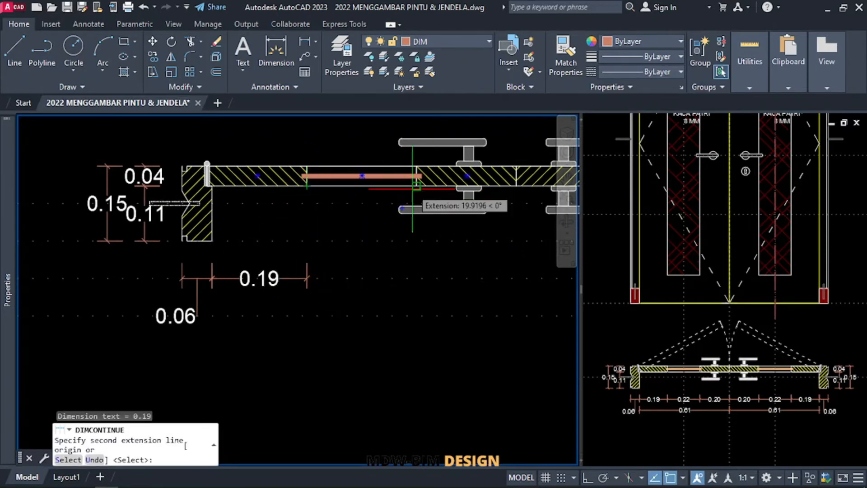
{"action": "left_click", "coordinate": [417, 194]}
{"action": "middle_click_drag", "start_coordinate": [426, 194], "coordinate": [309, 192]}
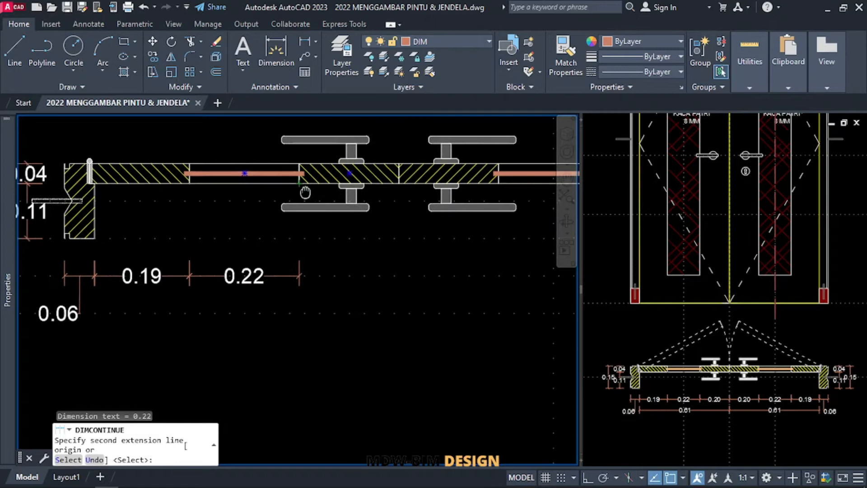
{"action": "left_click", "coordinate": [397, 183]}
{"action": "middle_click_drag", "start_coordinate": [398, 183], "coordinate": [300, 195]}
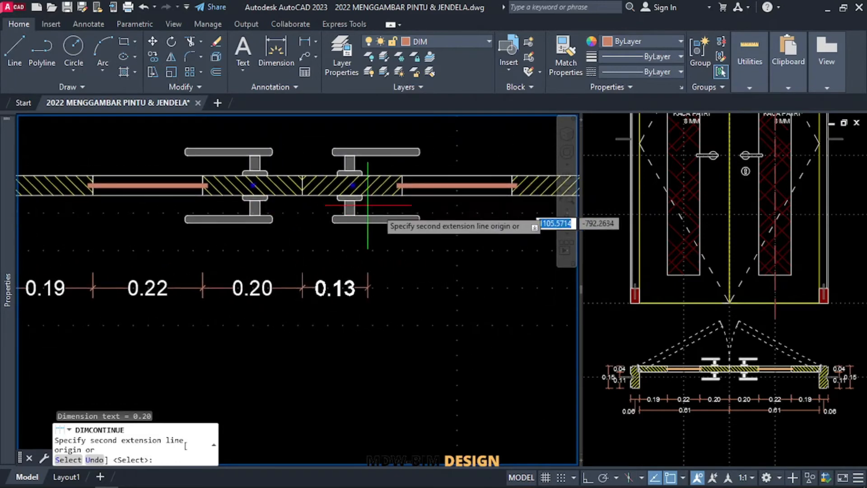
Continue the dimension chain across the right leaf's inner stile, panel and outer stile and the right frame section's width
{"action": "left_click", "coordinate": [403, 195]}
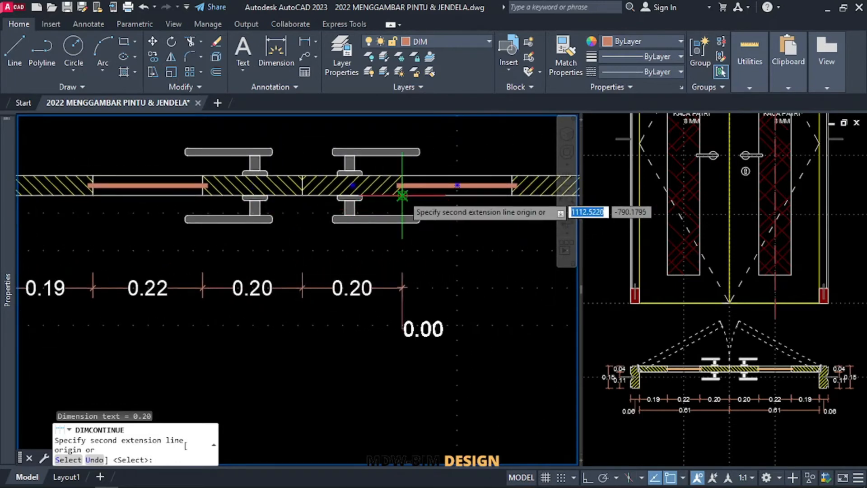
{"action": "left_click", "coordinate": [512, 195]}
{"action": "middle_click_drag", "start_coordinate": [478, 220], "coordinate": [285, 242]}
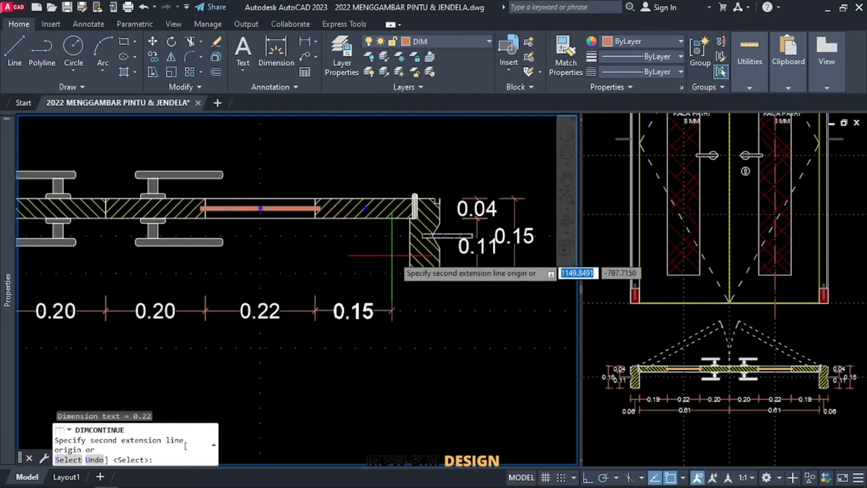
{"action": "left_click", "coordinate": [410, 272]}
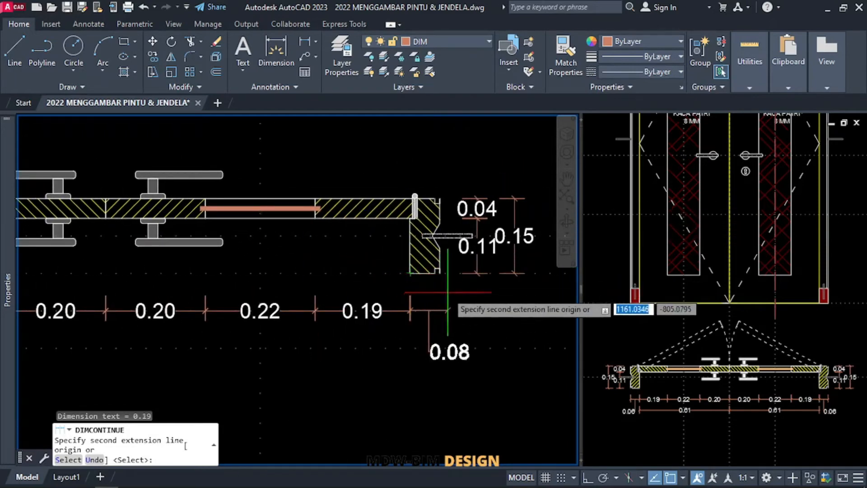
{"action": "left_click", "coordinate": [440, 273]}
{"action": "key", "text": "Return"}
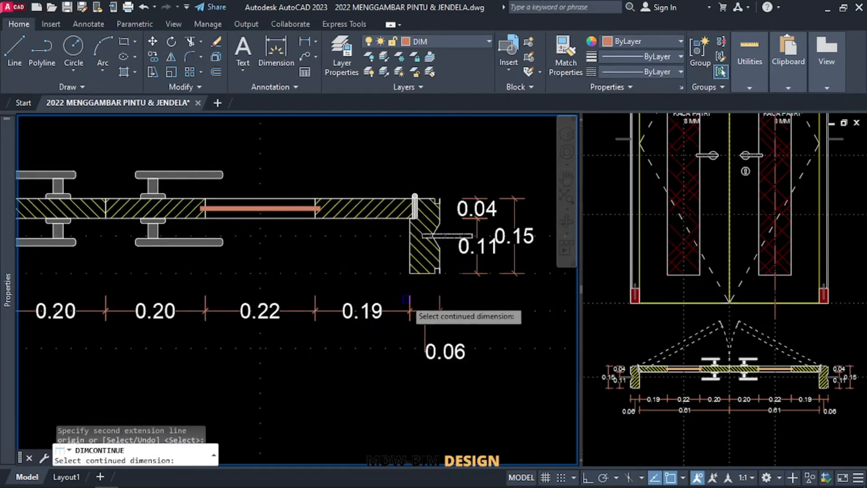
{"action": "scroll", "coordinate": [398, 301], "scroll_direction": "down", "scroll_amount": 2}
{"action": "middle_click_drag", "start_coordinate": [355, 332], "coordinate": [401, 329]}
{"action": "key", "text": "Escape"}
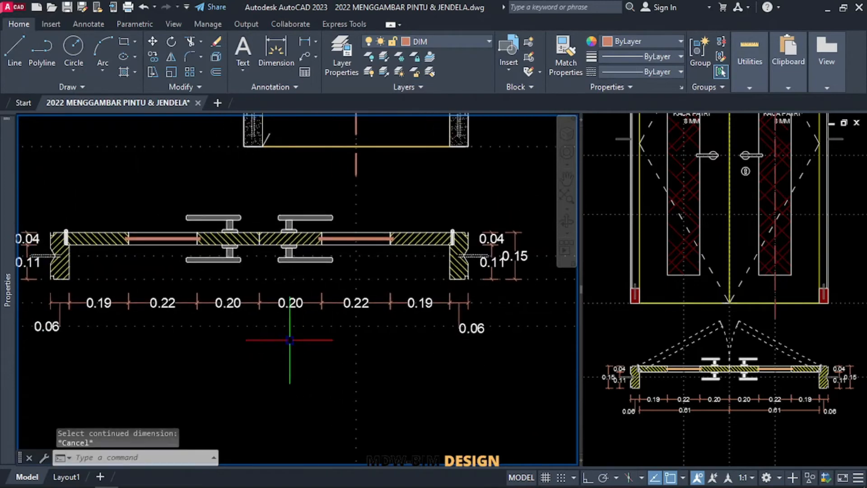
Add a linear dimension for the left leaf's full width on the second guide line and continue it across the right leaf
{"action": "type", "text": "LI"}
{"action": "key", "text": "Return"}
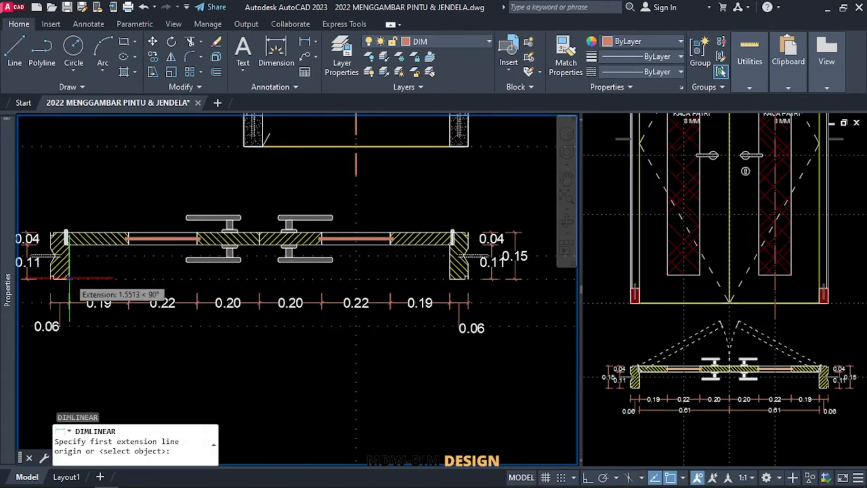
{"action": "left_click", "coordinate": [70, 279]}
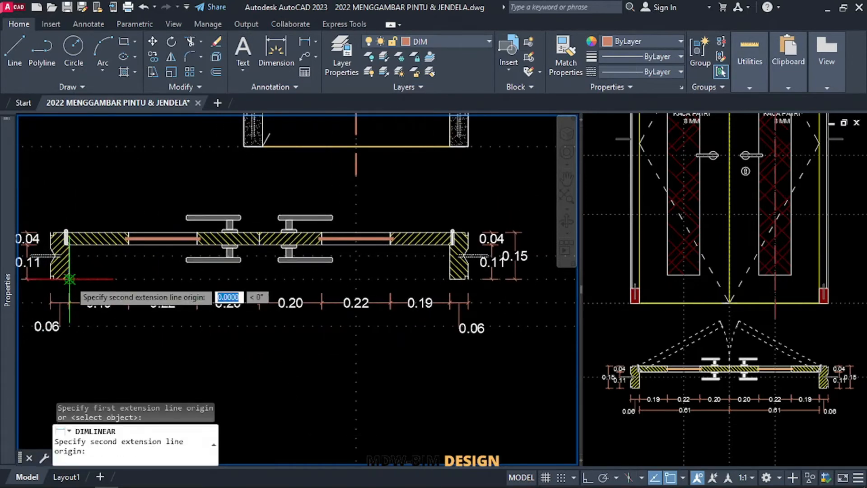
{"action": "left_click", "coordinate": [259, 244]}
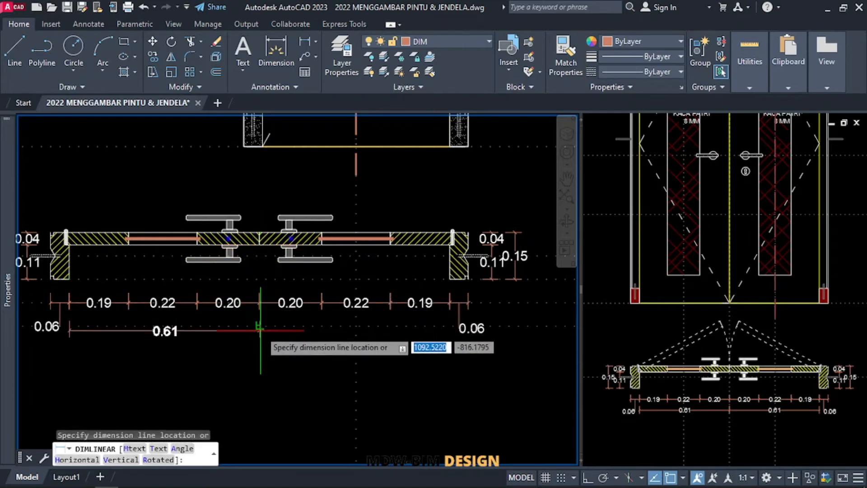
{"action": "left_click", "coordinate": [260, 327]}
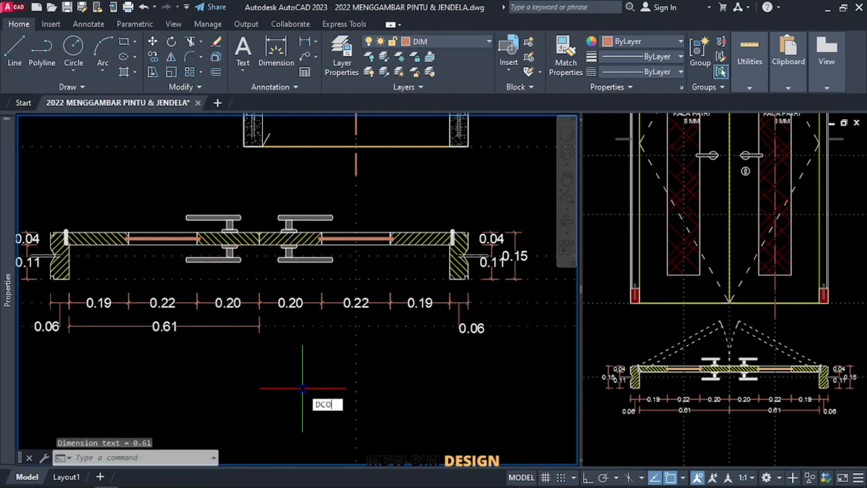
{"action": "key", "text": "Return"}
{"action": "key", "text": "Escape"}
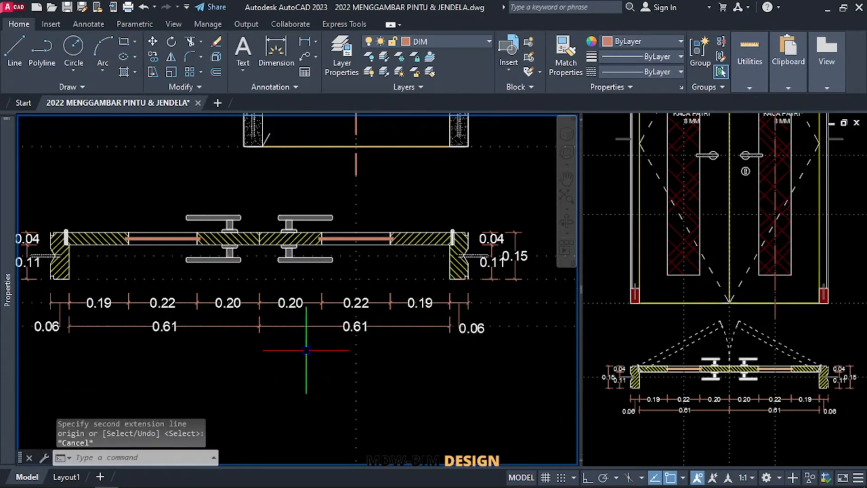
{"action": "scroll", "coordinate": [309, 363], "scroll_direction": "down", "scroll_amount": 4}
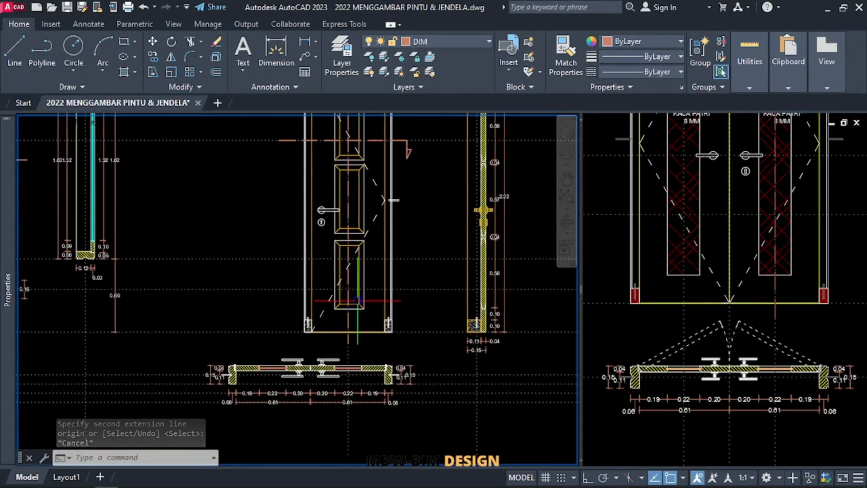
{"action": "scroll", "coordinate": [358, 294], "scroll_direction": "down", "scroll_amount": 2}
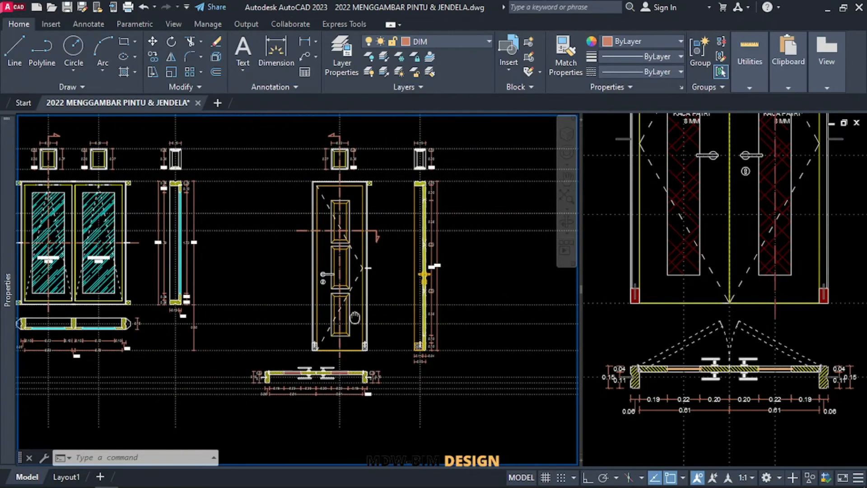
{"action": "scroll", "coordinate": [358, 328], "scroll_direction": "up", "scroll_amount": 1}
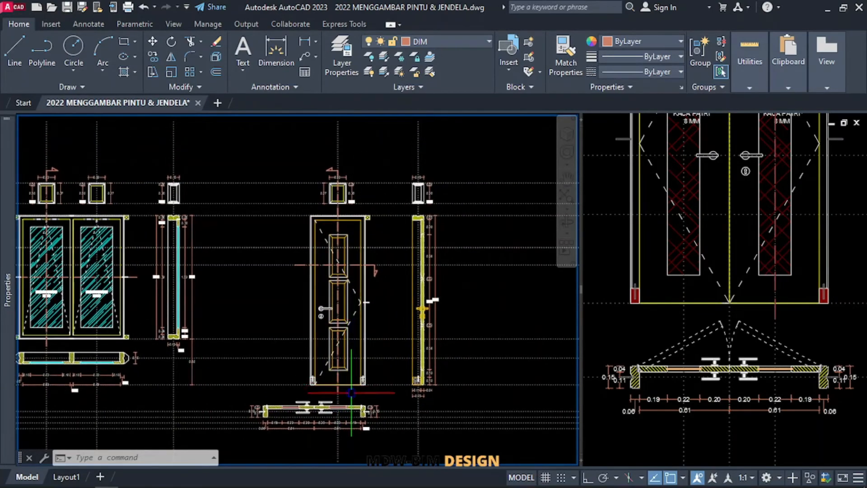
{"action": "scroll", "coordinate": [351, 392], "scroll_direction": "up", "scroll_amount": 2}
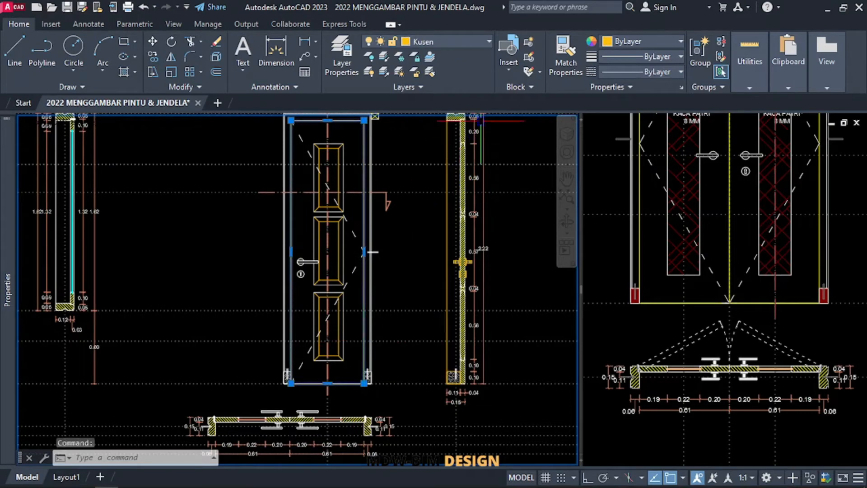
{"action": "left_click", "coordinate": [647, 37]}
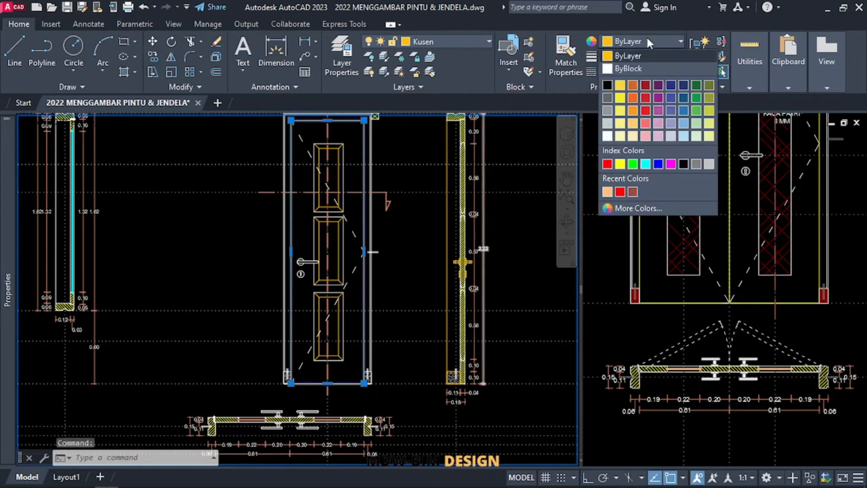
{"action": "left_click", "coordinate": [649, 38]}
{"action": "key", "text": "Escape"}
{"action": "scroll", "coordinate": [367, 255], "scroll_direction": "down", "scroll_amount": 2}
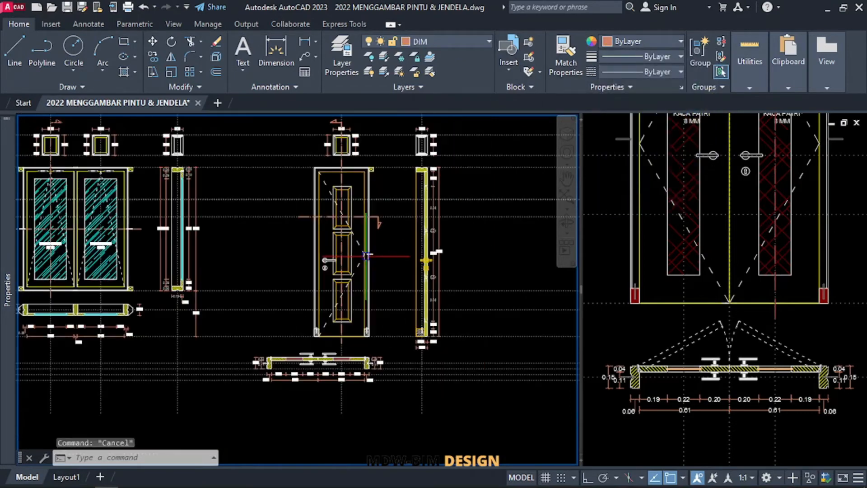
Mirror the door elevation, the small panel section above it and its centreline about the joint between the plan's leaves, keeping the originals
{"action": "middle_click_drag", "start_coordinate": [315, 188], "coordinate": [318, 216]}
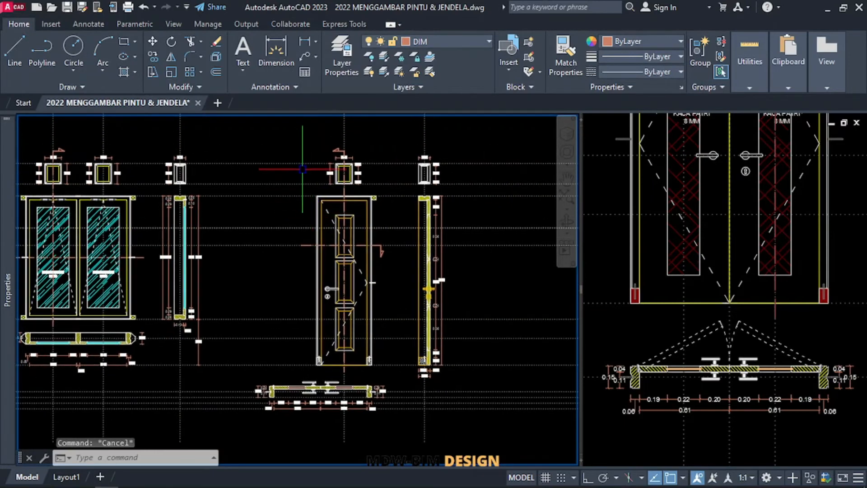
{"action": "left_click", "coordinate": [294, 136]}
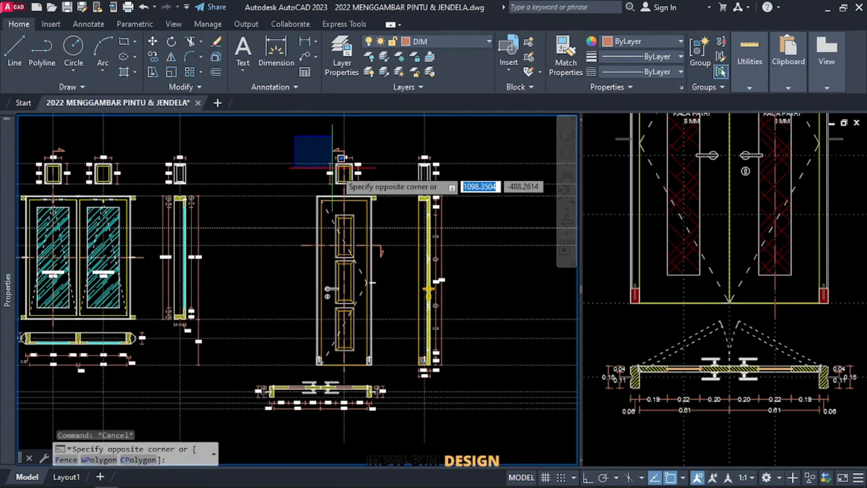
{"action": "left_click", "coordinate": [389, 373]}
{"action": "left_click", "coordinate": [359, 425]}
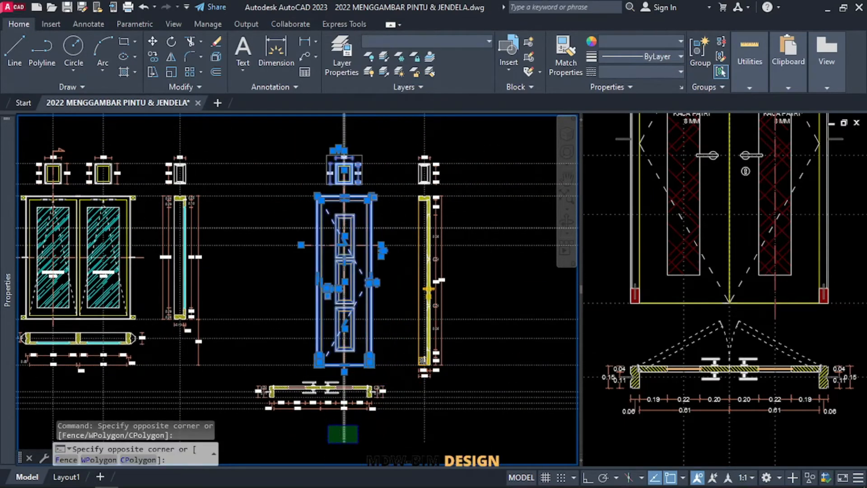
{"action": "left_click", "coordinate": [328, 439]}
{"action": "key", "text": "Return"}
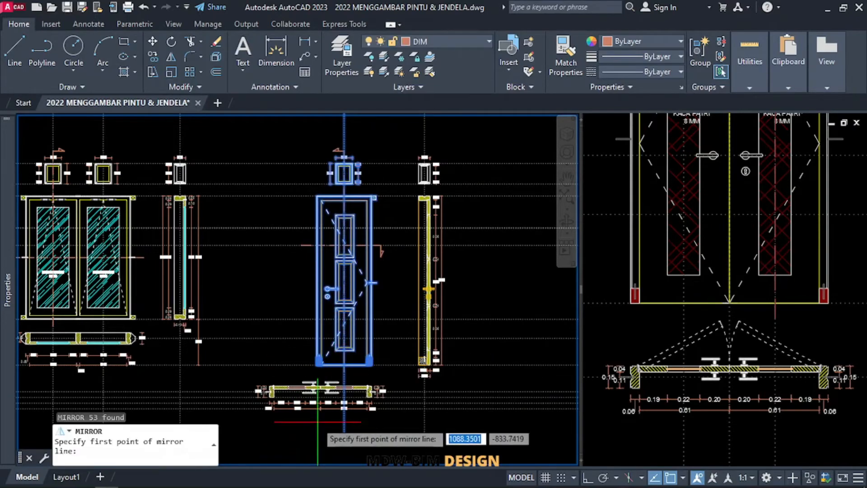
{"action": "scroll", "coordinate": [321, 379], "scroll_direction": "up", "scroll_amount": 5}
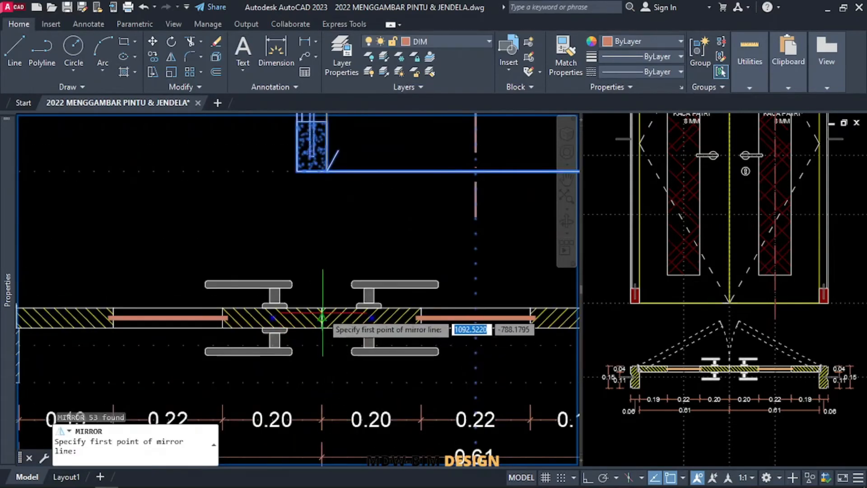
{"action": "left_click", "coordinate": [322, 308]}
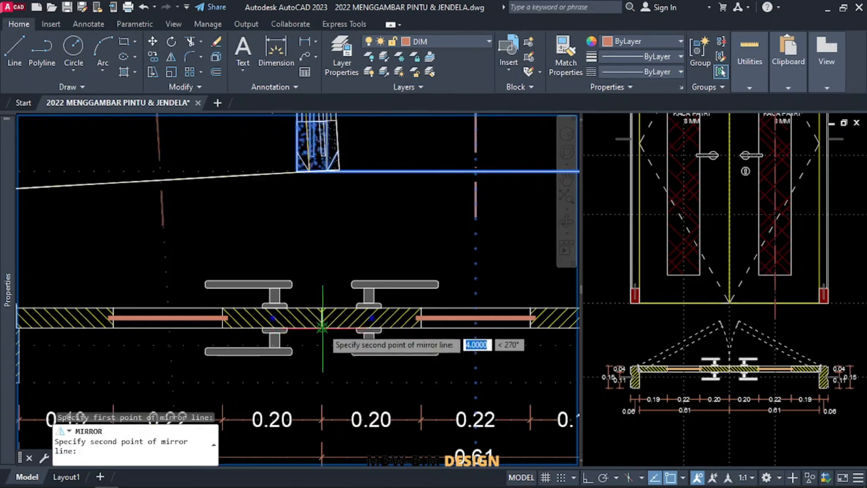
{"action": "left_click", "coordinate": [323, 326]}
{"action": "key", "text": "Return"}
Erase the doubled frame base blocks at the foot of the joint in the mirrored elevation
{"action": "scroll", "coordinate": [323, 325], "scroll_direction": "down", "scroll_amount": 3}
{"action": "scroll", "coordinate": [309, 277], "scroll_direction": "up", "scroll_amount": 2}
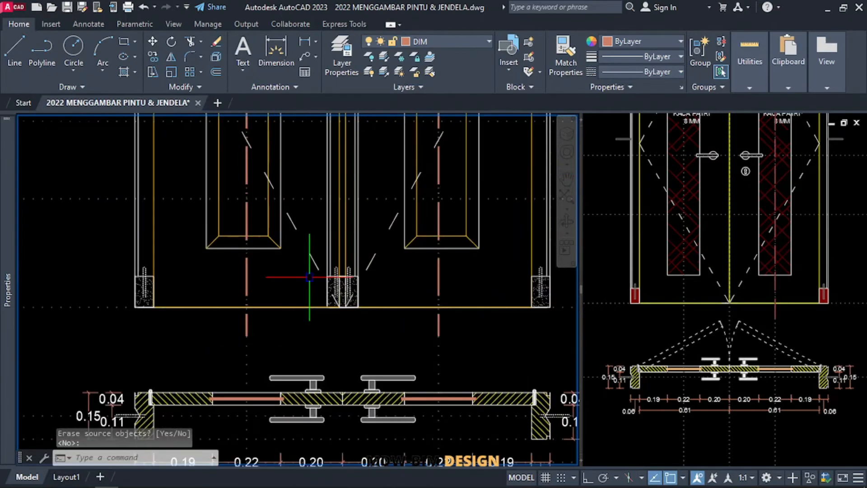
{"action": "left_click", "coordinate": [297, 264]}
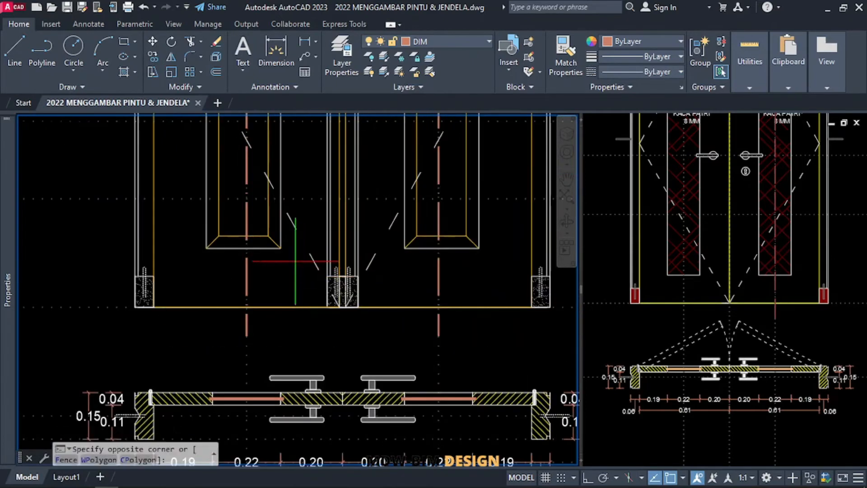
{"action": "left_click", "coordinate": [387, 326]}
{"action": "key", "text": "Delete"}
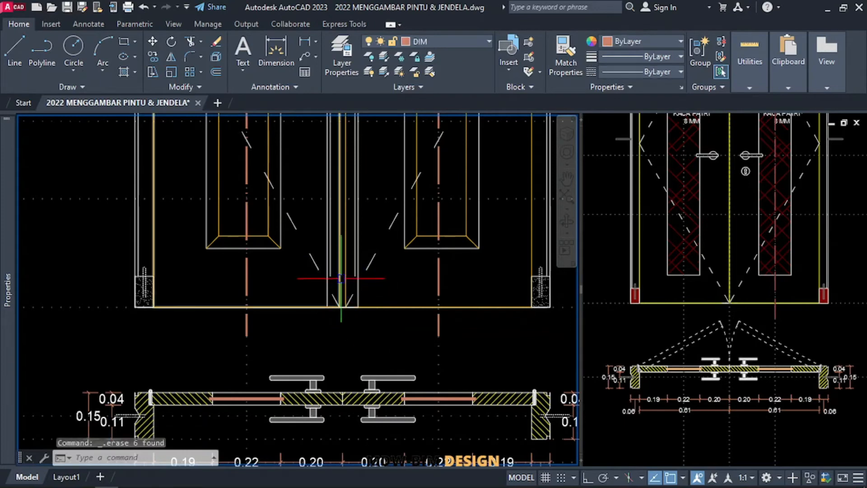
Draw a vertical construction line through the joint between the two leaves in the plan
{"action": "scroll", "coordinate": [341, 279], "scroll_direction": "up", "scroll_amount": 2}
{"action": "scroll", "coordinate": [345, 306], "scroll_direction": "down", "scroll_amount": 4}
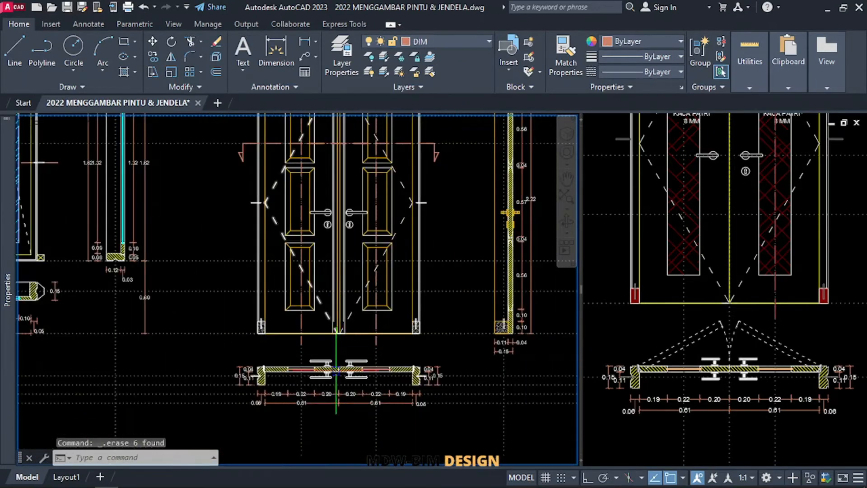
{"action": "type", "text": "l"}
{"action": "key", "text": "Return"}
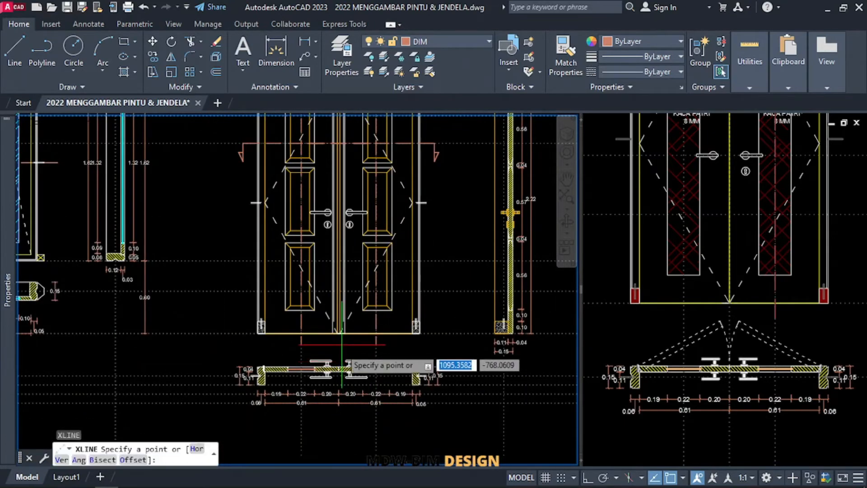
{"action": "type", "text": "v"}
{"action": "key", "text": "Return"}
{"action": "scroll", "coordinate": [341, 365], "scroll_direction": "up", "scroll_amount": 5}
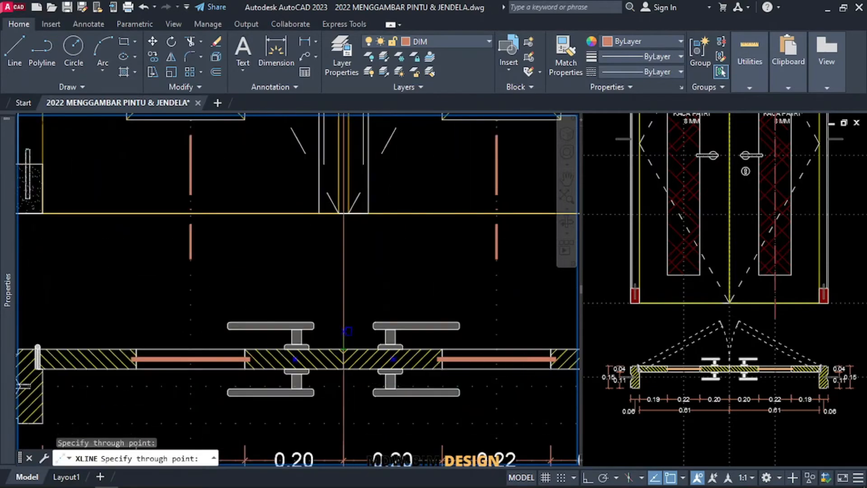
{"action": "key", "text": "Escape"}
Stretch the inner edges of both leaf outlines to the vertical construction line at the joint and erase that construction line
{"action": "scroll", "coordinate": [355, 290], "scroll_direction": "down", "scroll_amount": 6}
{"action": "scroll", "coordinate": [355, 218], "scroll_direction": "up", "scroll_amount": 4}
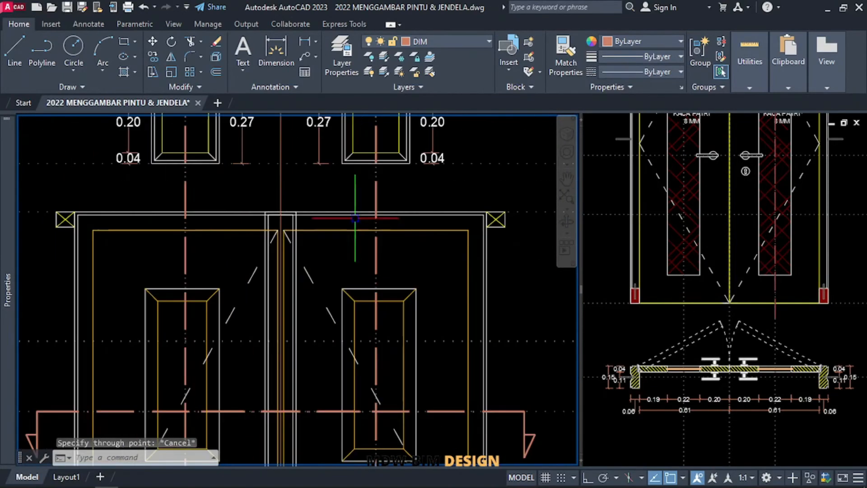
{"action": "left_click", "coordinate": [285, 229]}
{"action": "scroll", "coordinate": [242, 232], "scroll_direction": "down", "scroll_amount": 3}
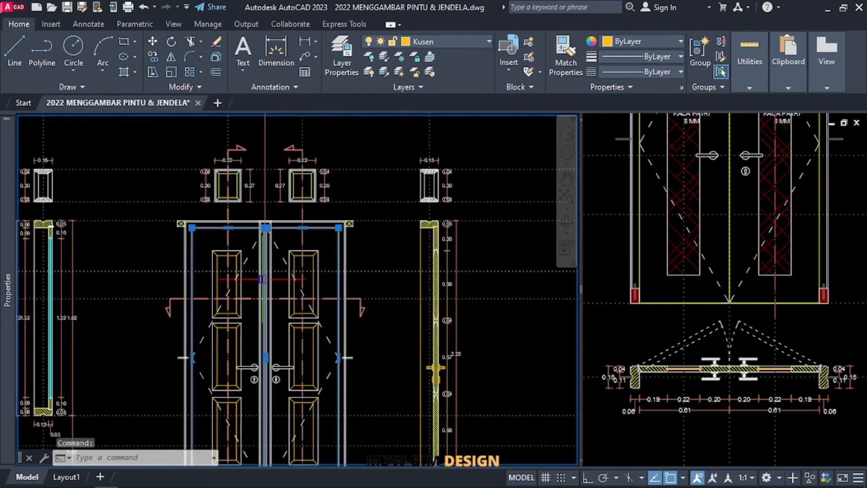
{"action": "scroll", "coordinate": [276, 379], "scroll_direction": "up", "scroll_amount": 6}
{"action": "left_click", "coordinate": [278, 371]}
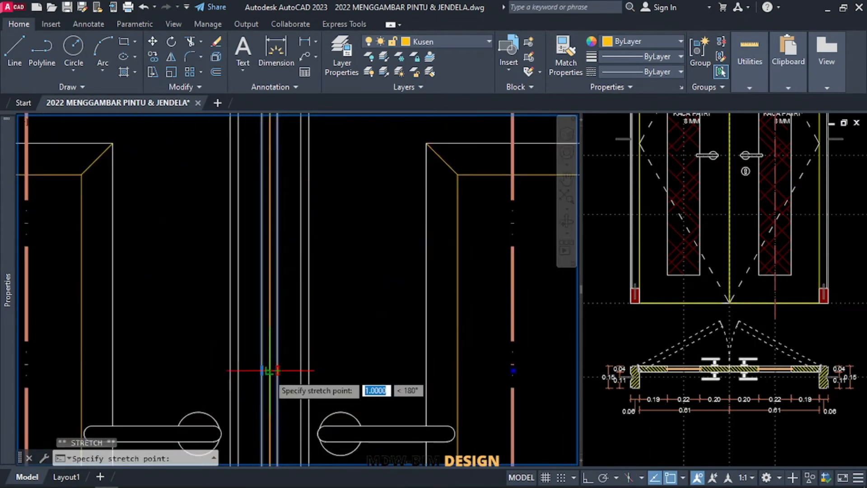
{"action": "key", "text": "Escape"}
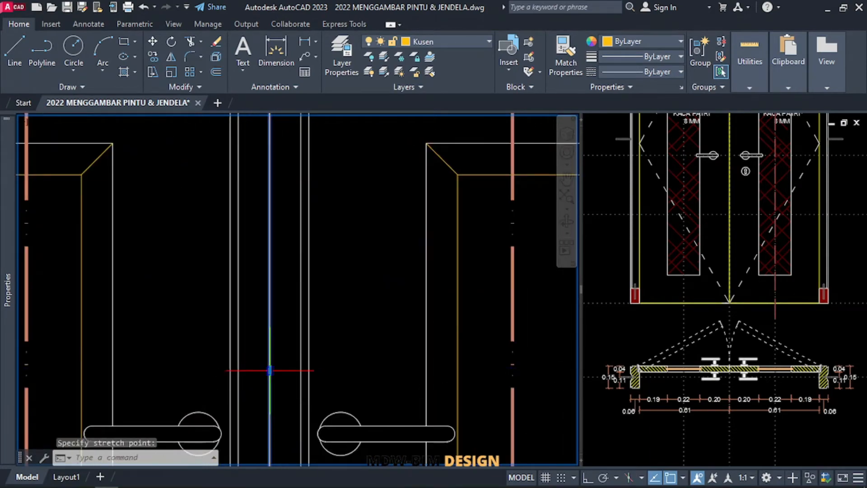
{"action": "scroll", "coordinate": [310, 288], "scroll_direction": "down", "scroll_amount": 2}
{"action": "scroll", "coordinate": [311, 288], "scroll_direction": "down", "scroll_amount": 2}
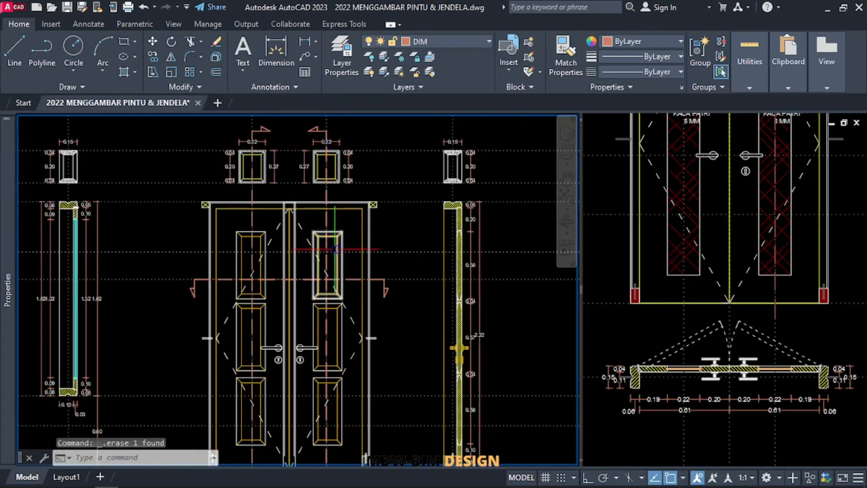
Trim the central frame lines between the top of the frame and the leaves' top edge
{"action": "scroll", "coordinate": [279, 219], "scroll_direction": "up", "scroll_amount": 4}
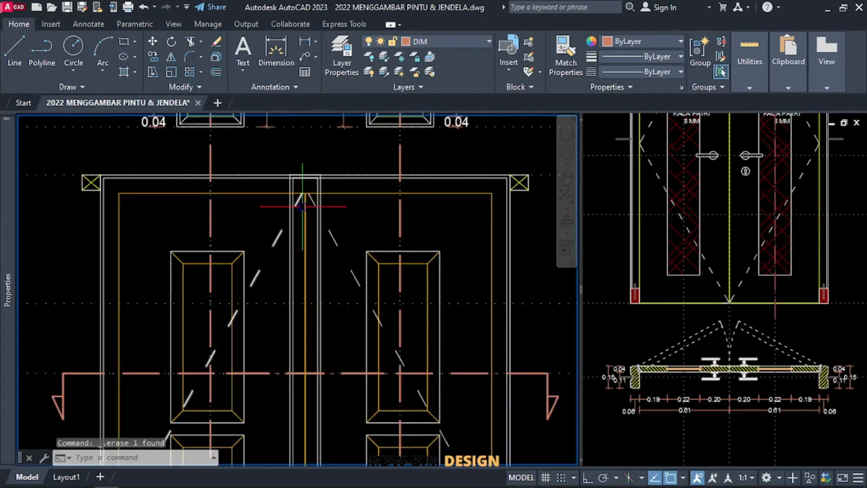
{"action": "type", "text": "tr"}
{"action": "key", "text": "Return"}
{"action": "scroll", "coordinate": [289, 207], "scroll_direction": "up", "scroll_amount": 3}
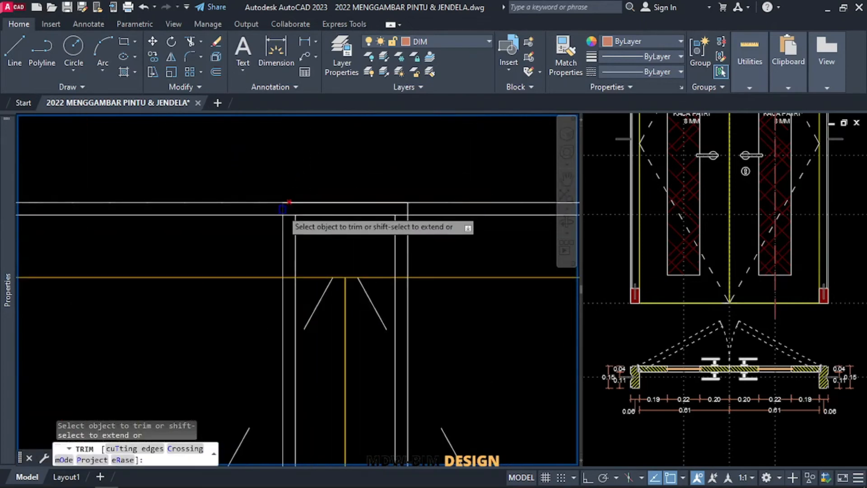
{"action": "scroll", "coordinate": [282, 209], "scroll_direction": "up", "scroll_amount": 2}
{"action": "left_click", "coordinate": [283, 209]}
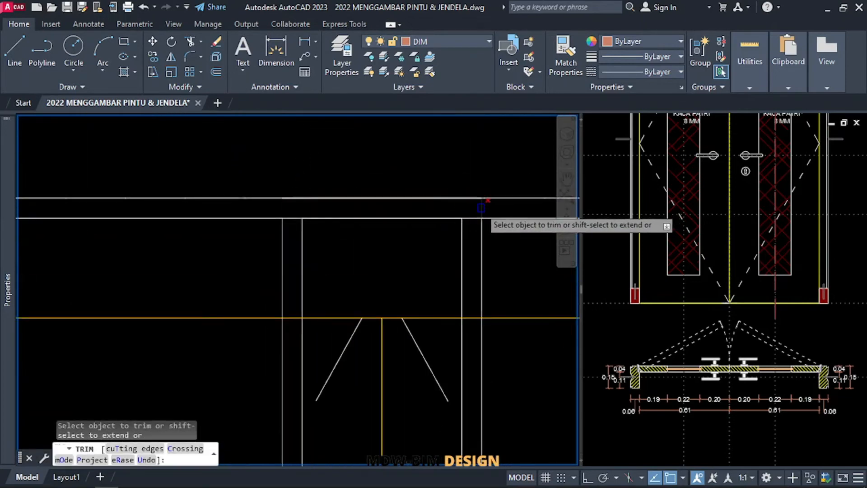
{"action": "left_click", "coordinate": [483, 251]}
{"action": "left_click", "coordinate": [270, 281]}
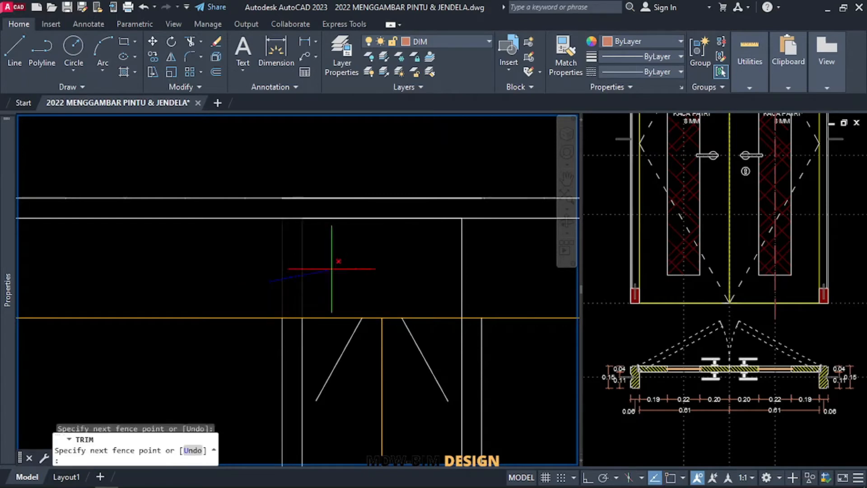
{"action": "left_click", "coordinate": [332, 269]}
{"action": "left_click", "coordinate": [477, 268]}
{"action": "left_click", "coordinate": [351, 276]}
{"action": "scroll", "coordinate": [391, 236], "scroll_direction": "down", "scroll_amount": 3}
{"action": "scroll", "coordinate": [416, 246], "scroll_direction": "down", "scroll_amount": 1}
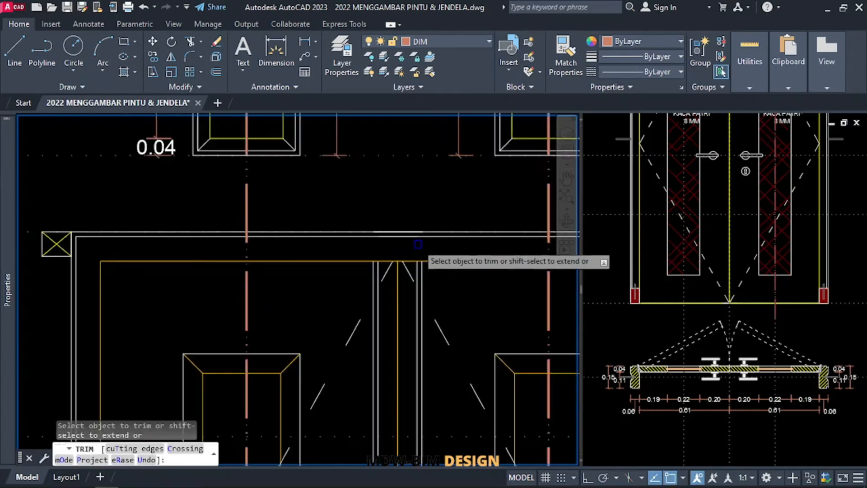
{"action": "middle_click_drag", "start_coordinate": [417, 305], "coordinate": [449, 182]}
{"action": "scroll", "coordinate": [449, 183], "scroll_direction": "down", "scroll_amount": 2}
{"action": "scroll", "coordinate": [448, 186], "scroll_direction": "down", "scroll_amount": 2}
{"action": "middle_click_drag", "start_coordinate": [430, 272], "coordinate": [413, 133]}
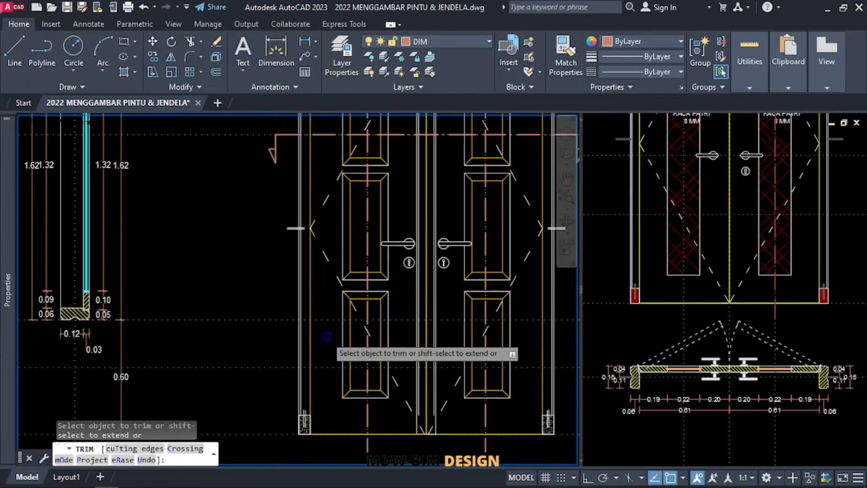
{"action": "key", "text": "Return"}
Trim the leftover central frame lines beside the joint down to the foot of the elevation
{"action": "left_click", "coordinate": [267, 432]}
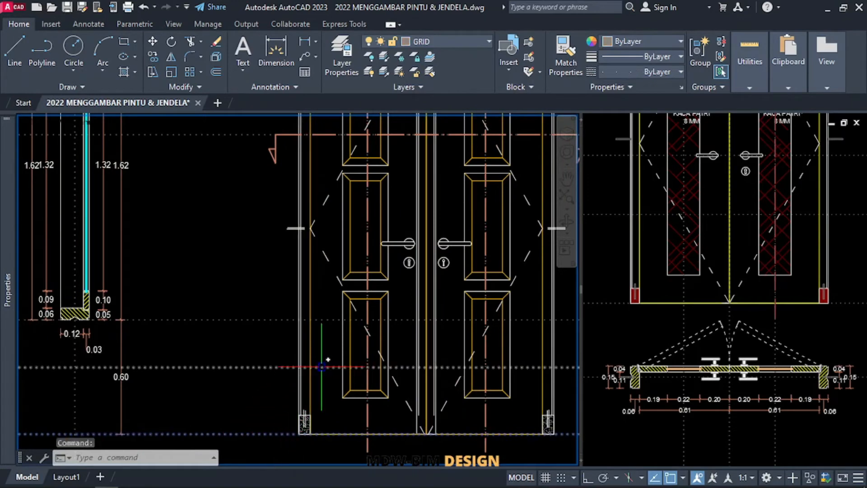
{"action": "key", "text": "Return"}
{"action": "scroll", "coordinate": [435, 431], "scroll_direction": "up", "scroll_amount": 4}
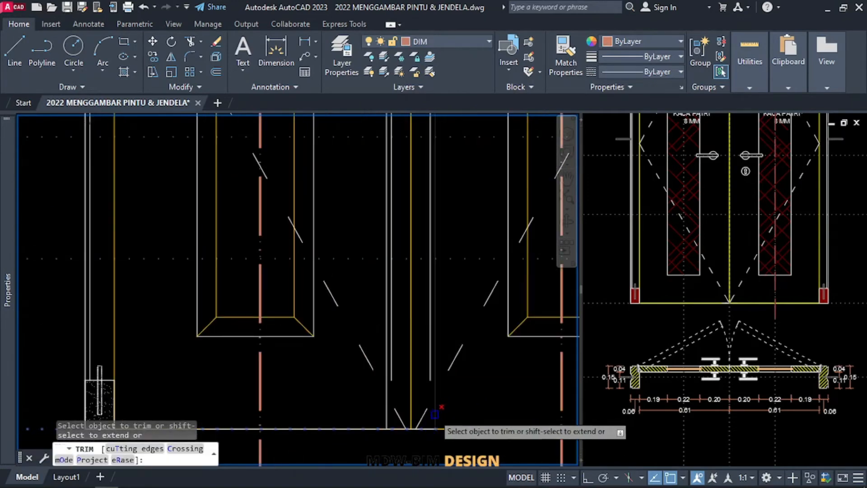
{"action": "left_click", "coordinate": [435, 412]}
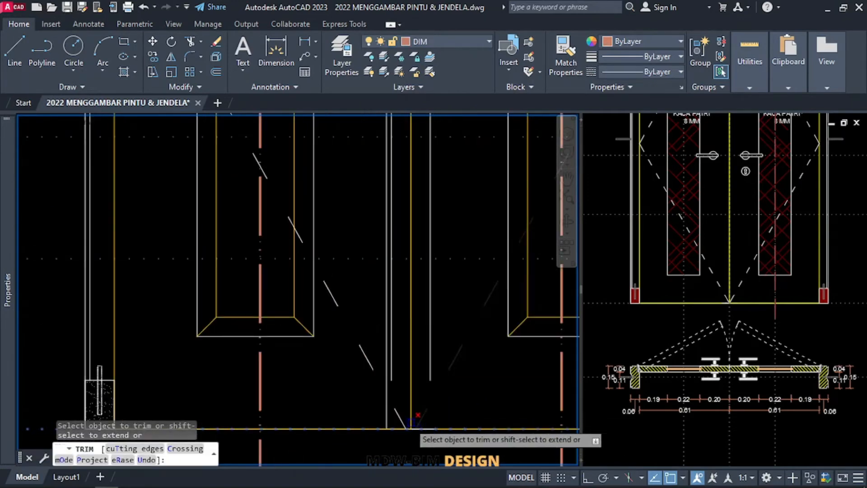
{"action": "left_click", "coordinate": [391, 365]}
{"action": "left_click", "coordinate": [431, 345]}
{"action": "scroll", "coordinate": [429, 353], "scroll_direction": "down", "scroll_amount": 6}
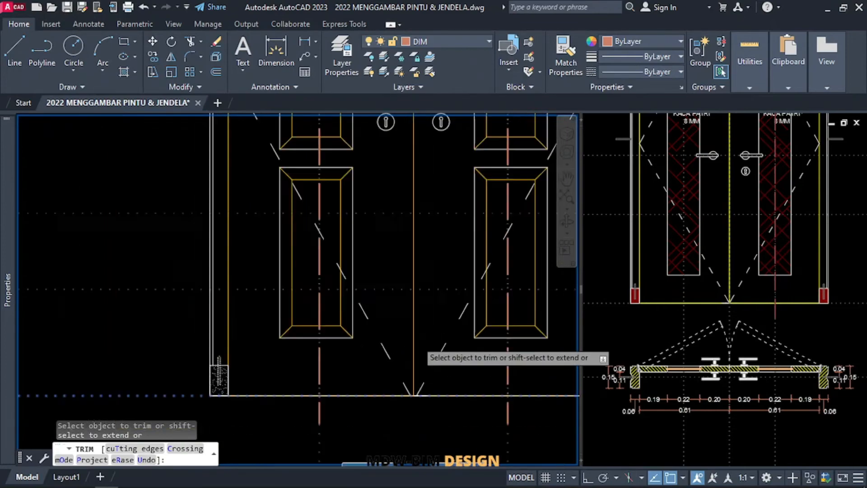
{"action": "key", "text": "Escape"}
Stretch the upper ends of both dashed opening lines in the elevation to the top of the joint line
{"action": "scroll", "coordinate": [427, 207], "scroll_direction": "up", "scroll_amount": 6}
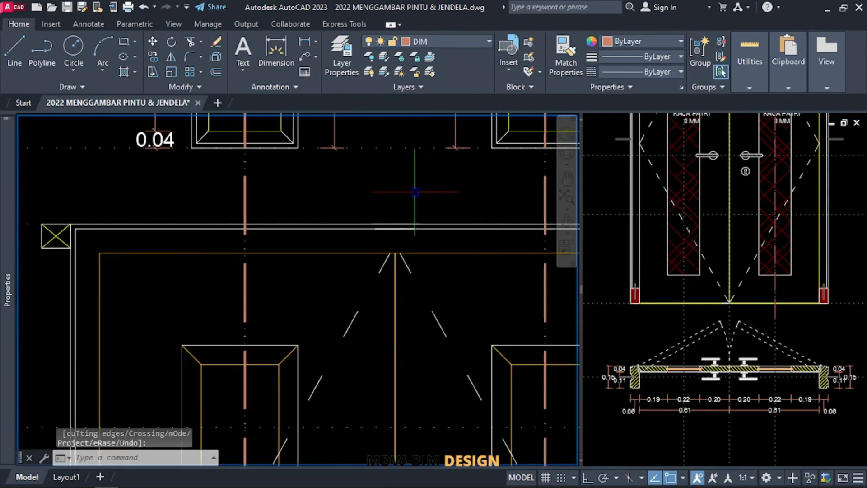
{"action": "key", "text": "Escape"}
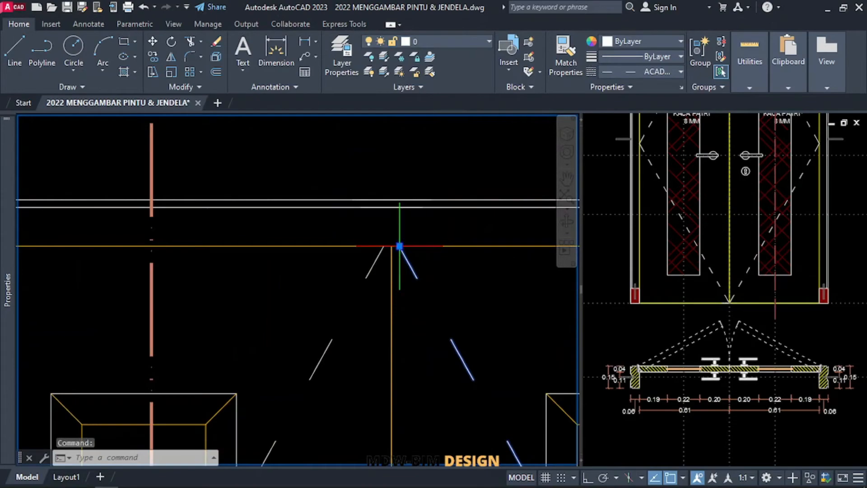
{"action": "left_click", "coordinate": [400, 246]}
{"action": "left_click", "coordinate": [392, 246]}
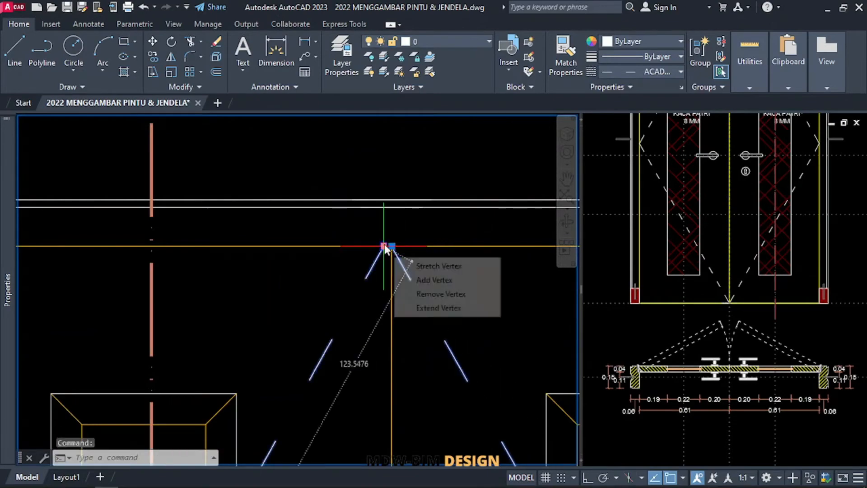
{"action": "left_click", "coordinate": [385, 247]}
Stretch the lower ends of both dashed opening lines to the foot of the joint line
{"action": "scroll", "coordinate": [388, 248], "scroll_direction": "down", "scroll_amount": 6}
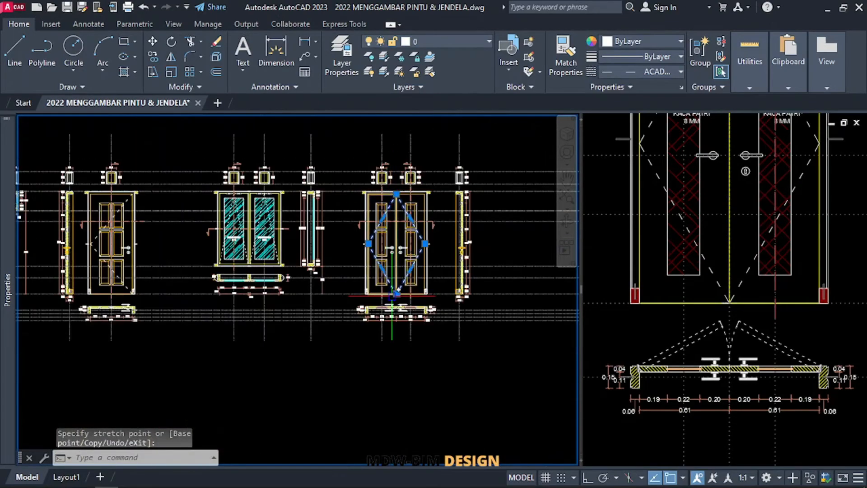
{"action": "scroll", "coordinate": [392, 296], "scroll_direction": "up", "scroll_amount": 8}
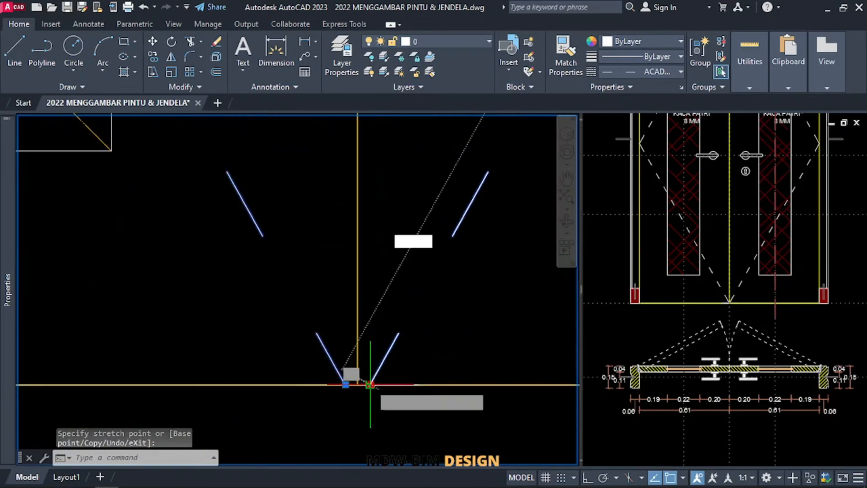
{"action": "left_click", "coordinate": [358, 384]}
{"action": "left_click", "coordinate": [345, 385]}
{"action": "left_click", "coordinate": [357, 384]}
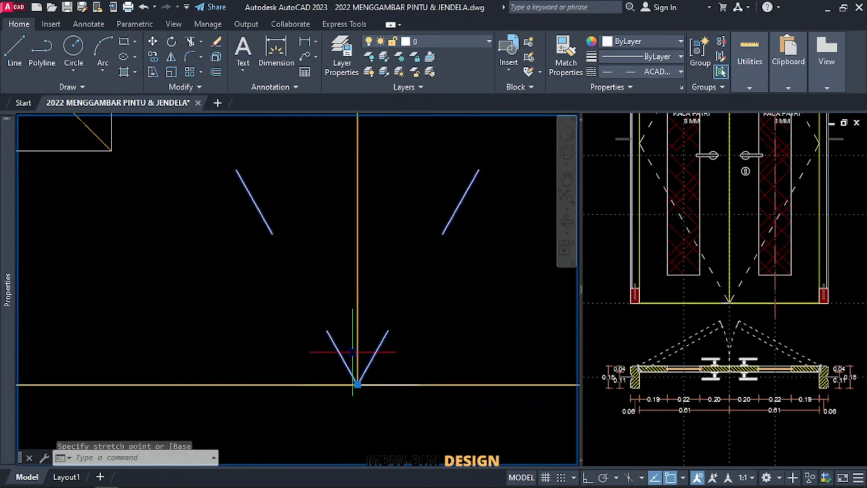
{"action": "scroll", "coordinate": [353, 352], "scroll_direction": "down", "scroll_amount": 5}
{"action": "key", "text": "Escape"}
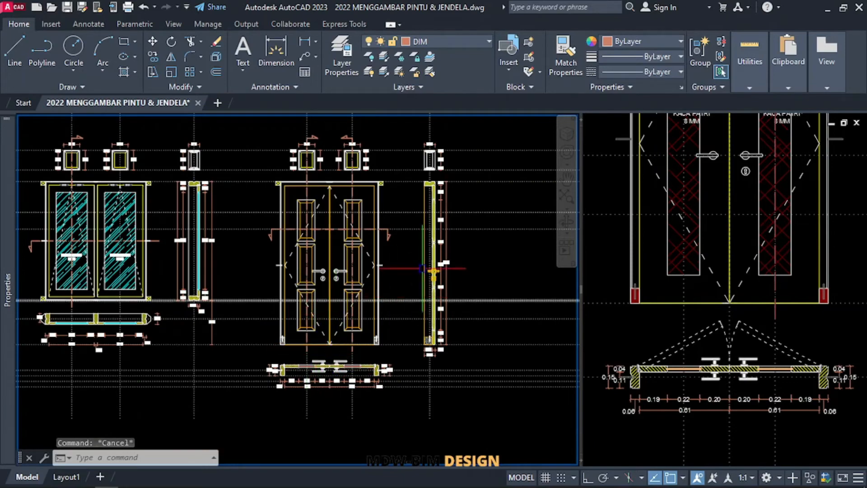
Draw a rectangle over the left leaf in the plan, from the joint to the hinge and across the leaf's full thickness
{"action": "left_click", "coordinate": [622, 248]}
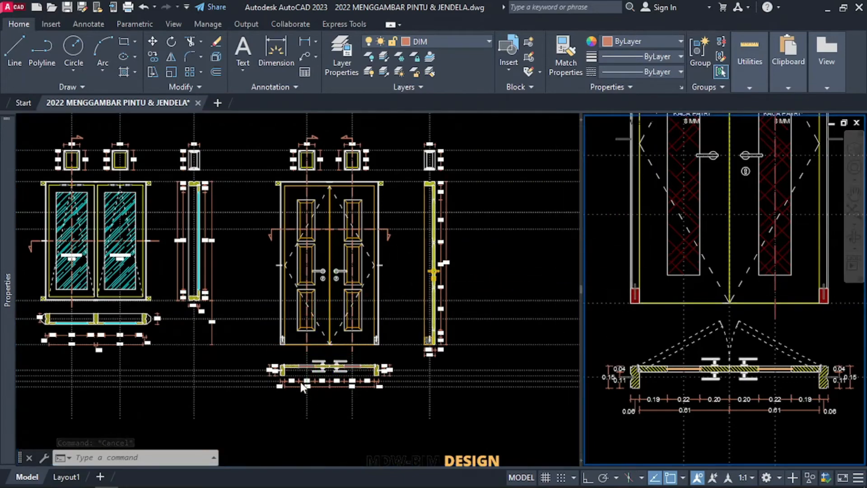
{"action": "left_click", "coordinate": [290, 364]}
{"action": "scroll", "coordinate": [289, 364], "scroll_direction": "up", "scroll_amount": 5}
{"action": "mouse_move", "coordinate": [286, 354]}
{"action": "middle_mouse_down"}
{"action": "mouse_move", "coordinate": [271, 318]}
{"action": "mouse_move", "coordinate": [194, 286]}
{"action": "middle_mouse_up"}
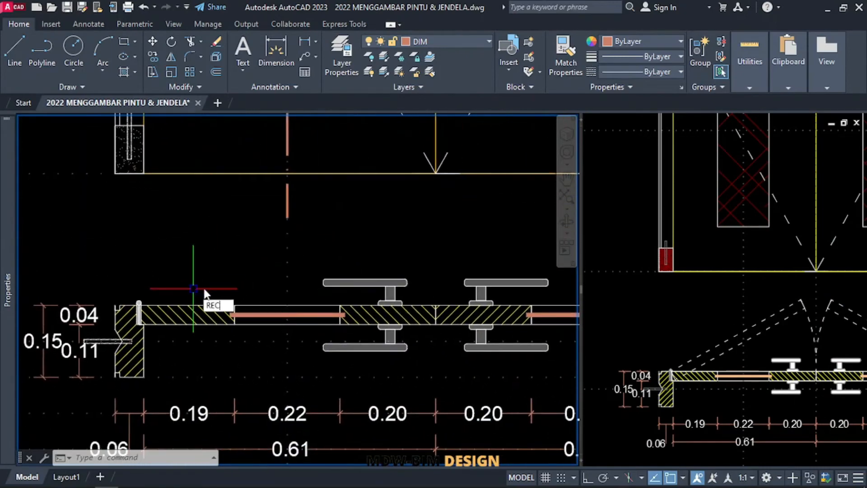
{"action": "key", "text": "Return"}
{"action": "left_click", "coordinate": [436, 307]}
{"action": "scroll", "coordinate": [155, 319], "scroll_direction": "up", "scroll_amount": 8}
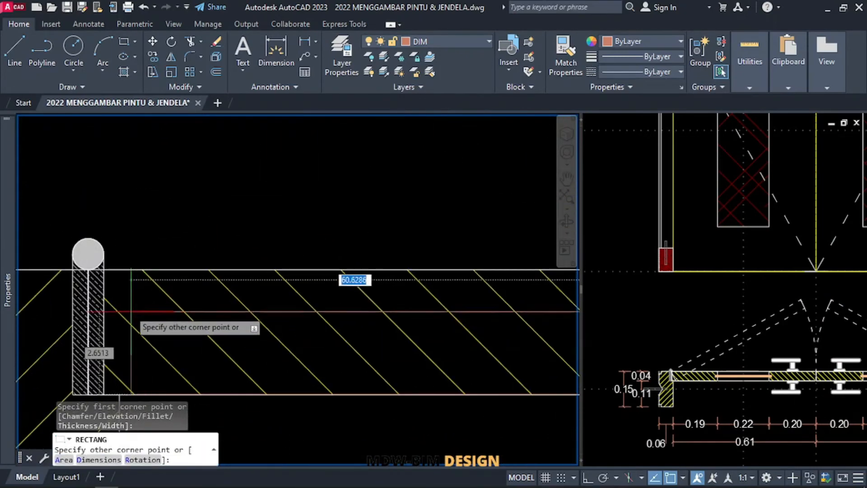
{"action": "left_click", "coordinate": [89, 270]}
Rotate the leaf rectangle by 20 degrees about the centre of the hinge circle
{"action": "left_click", "coordinate": [121, 270]}
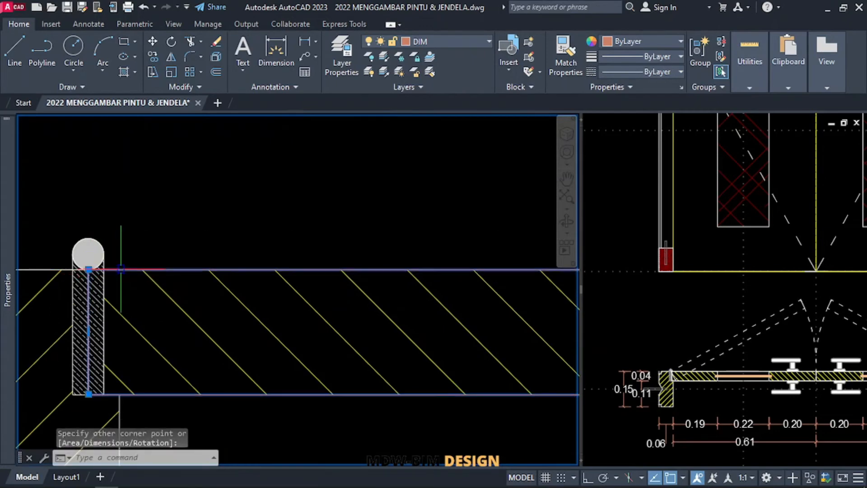
{"action": "key", "text": "Return"}
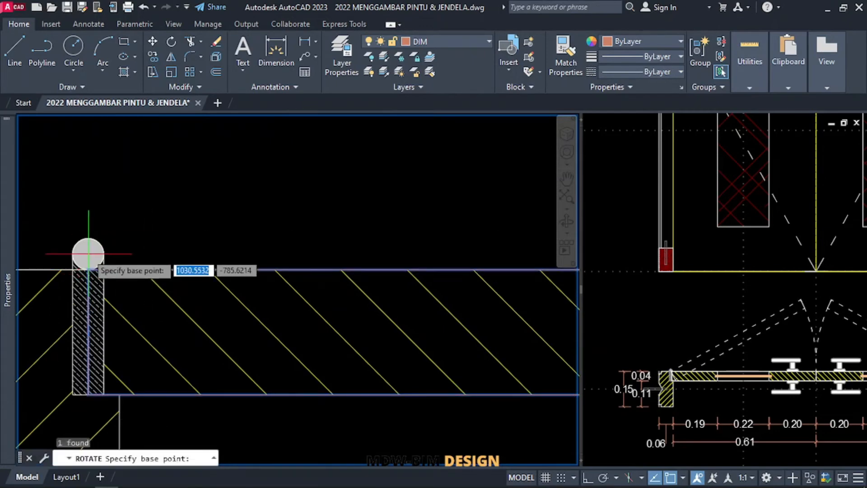
{"action": "left_click", "coordinate": [88, 254]}
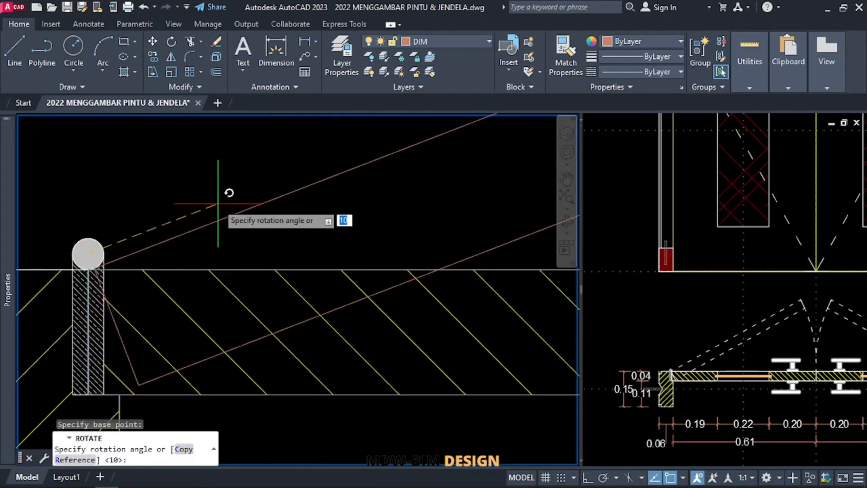
{"action": "type", "text": "20"}
{"action": "key", "text": "Return"}
Draw a three-point swing arc through the rotated rectangle's two outer corners to the upper end of the joint in the plan
{"action": "scroll", "coordinate": [217, 209], "scroll_direction": "down", "scroll_amount": 5}
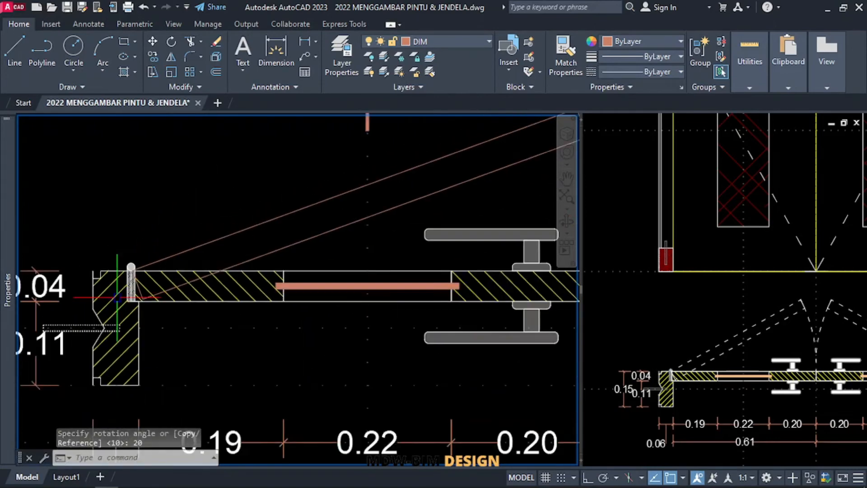
{"action": "middle_click_drag", "start_coordinate": [347, 221], "coordinate": [265, 250]}
{"action": "scroll", "coordinate": [293, 251], "scroll_direction": "up", "scroll_amount": 2}
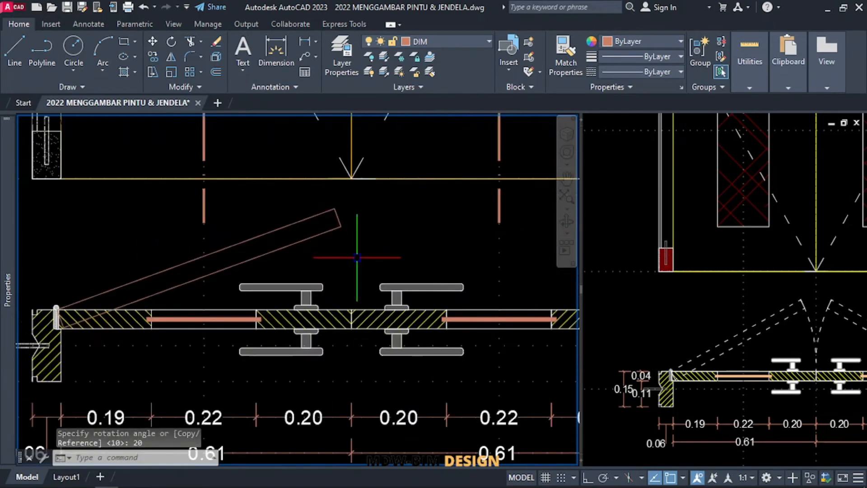
{"action": "type", "text": "A"}
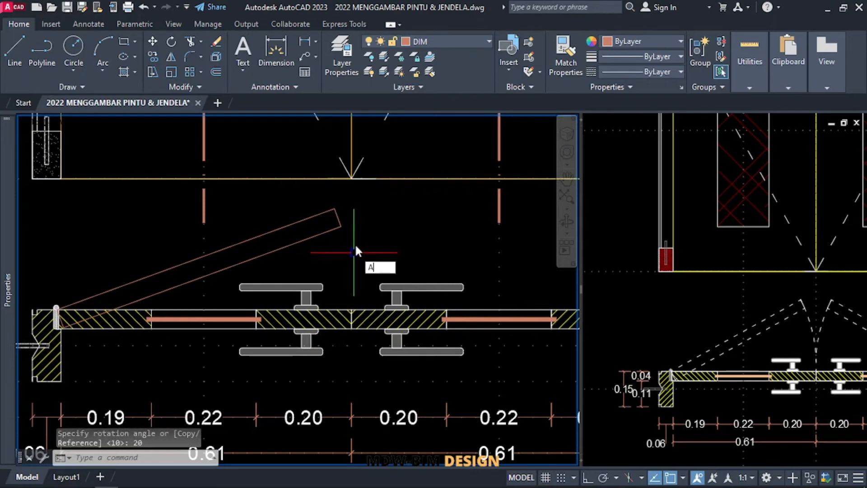
{"action": "type", "text": "RC"}
{"action": "key", "text": "Return"}
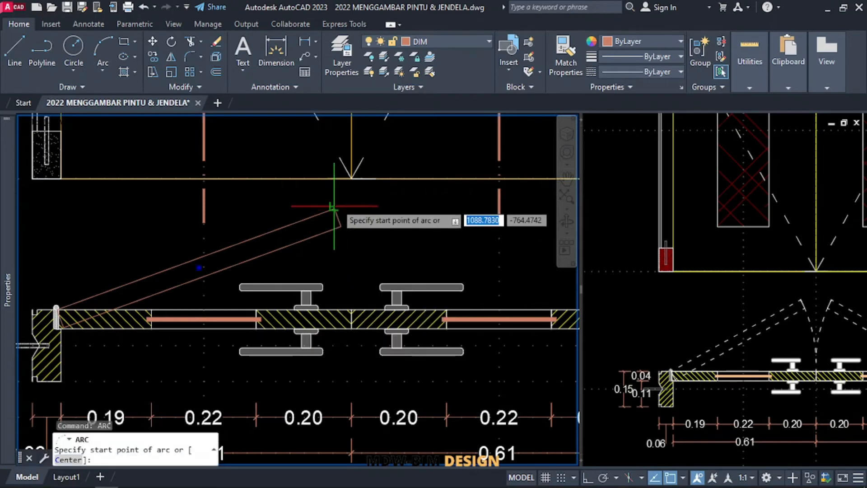
{"action": "left_click", "coordinate": [337, 210]}
{"action": "left_click", "coordinate": [339, 220]}
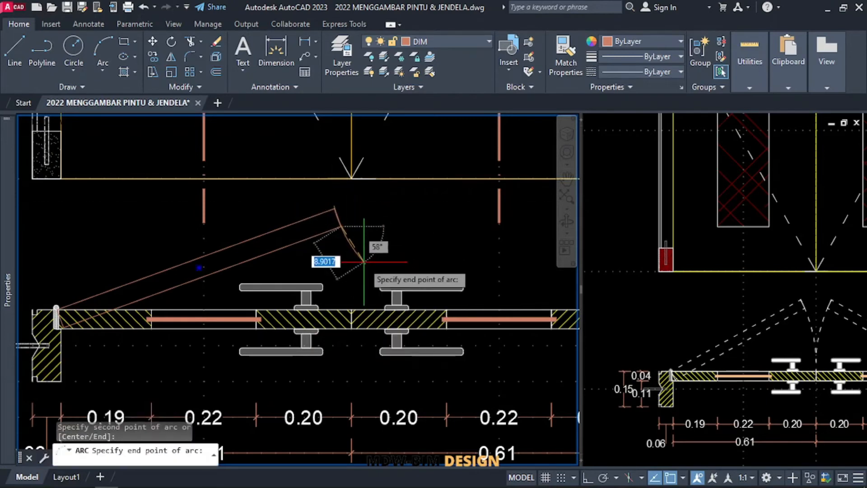
{"action": "left_click", "coordinate": [351, 309]}
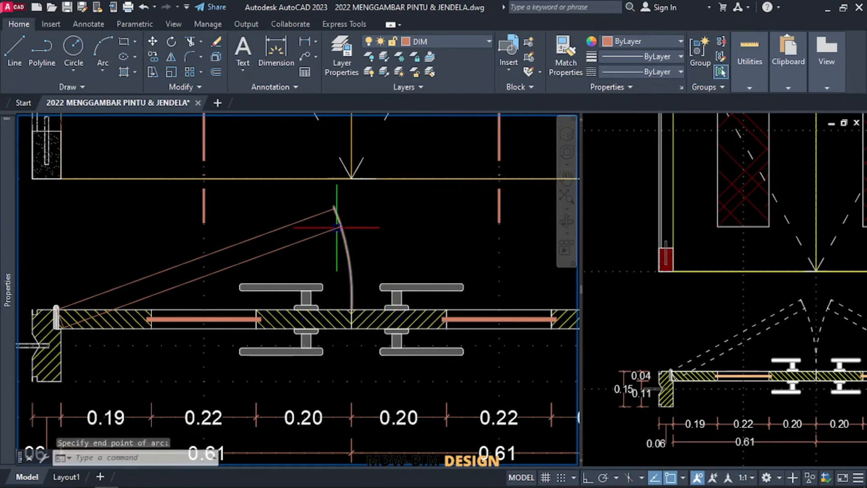
Stretch the swing arc's upper end onto the rotated rectangle's outer corner
{"action": "scroll", "coordinate": [338, 221], "scroll_direction": "up", "scroll_amount": 3}
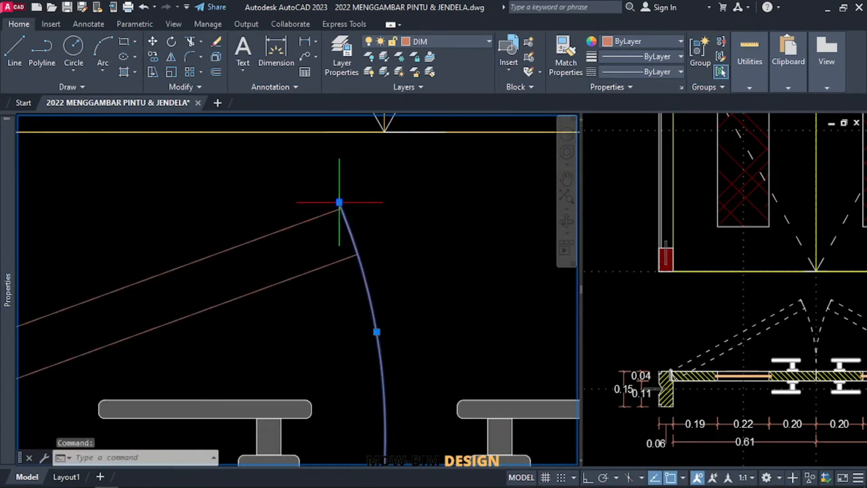
{"action": "left_click", "coordinate": [339, 202]}
{"action": "scroll", "coordinate": [334, 208], "scroll_direction": "down", "scroll_amount": 3}
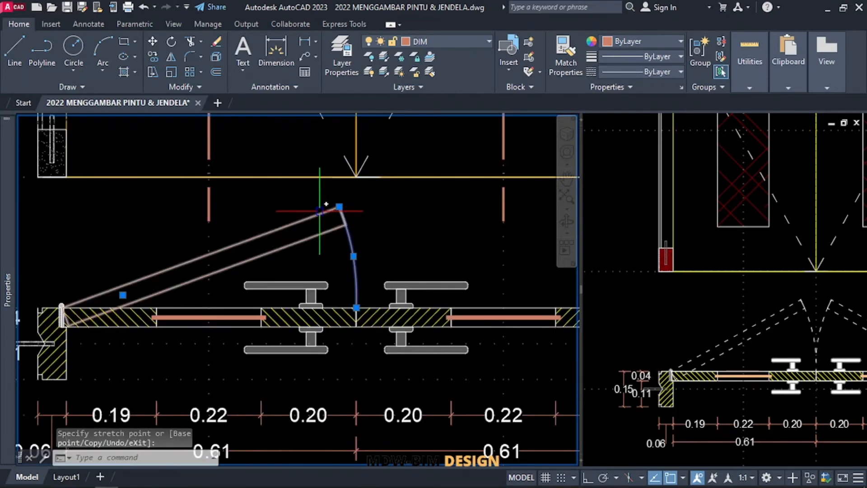
{"action": "key", "text": "Escape"}
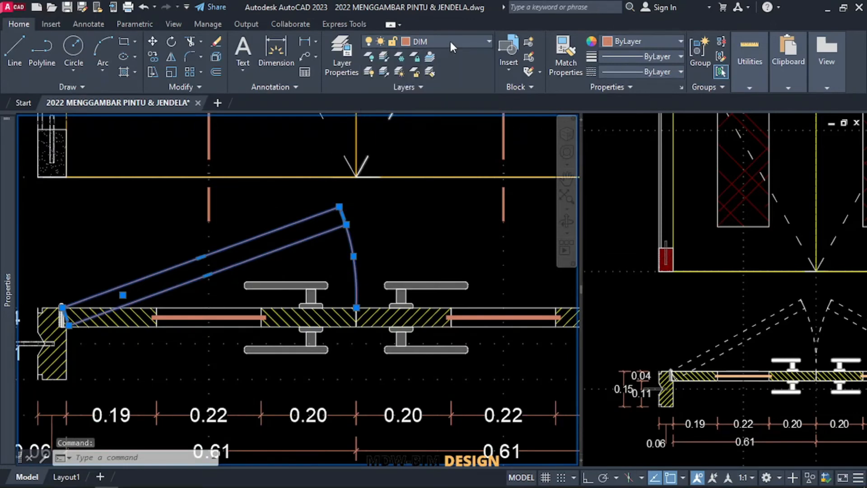
Put the rotated rectangle and its swing arc on layer 0 with linetype ACAD_ISO03W100 and linetype scale 0.15
{"action": "left_click", "coordinate": [449, 40]}
{"action": "left_click", "coordinate": [440, 60]}
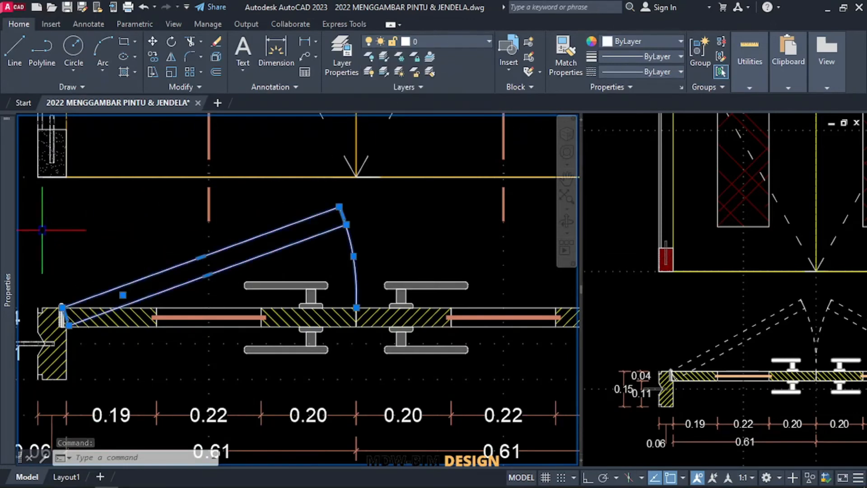
{"action": "mouse_move", "coordinate": [2, 246]}
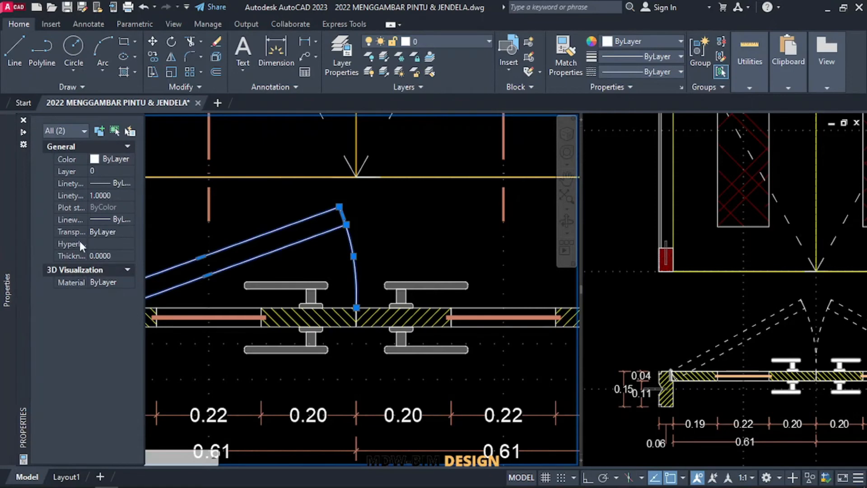
{"action": "left_click", "coordinate": [113, 195]}
{"action": "left_click", "coordinate": [122, 184]}
{"action": "left_click", "coordinate": [125, 183]}
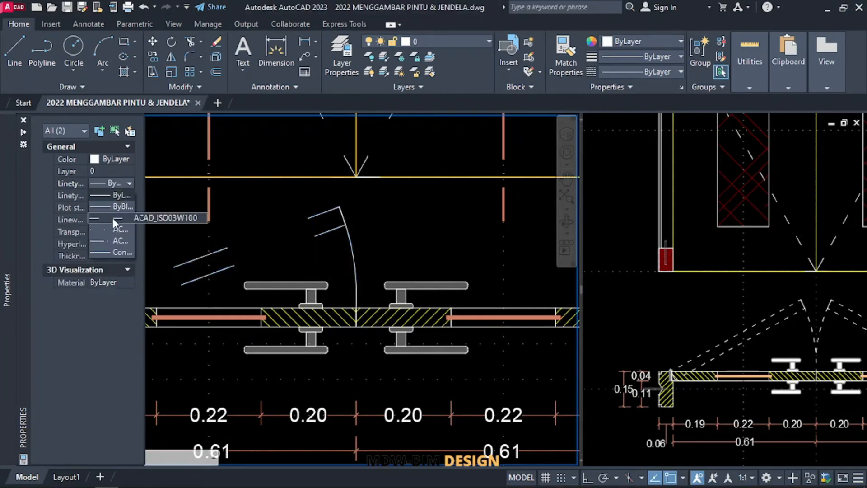
{"action": "left_click", "coordinate": [112, 217]}
{"action": "left_click", "coordinate": [112, 194]}
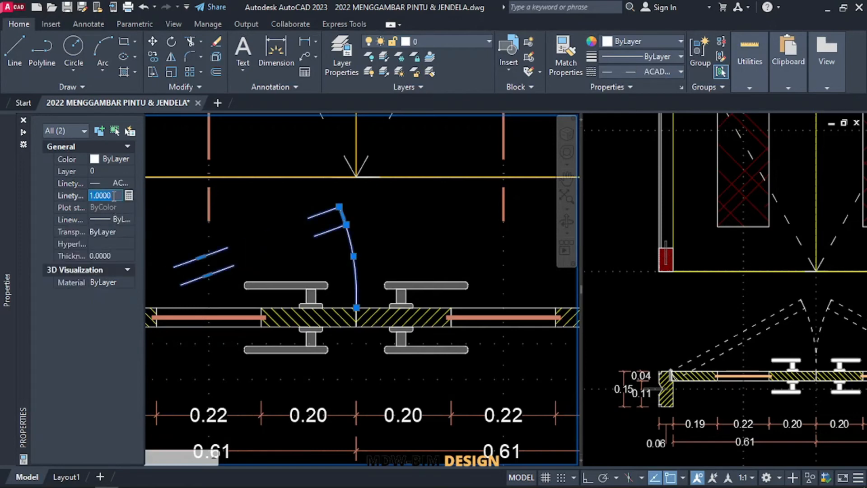
{"action": "type", "text": "0.15"}
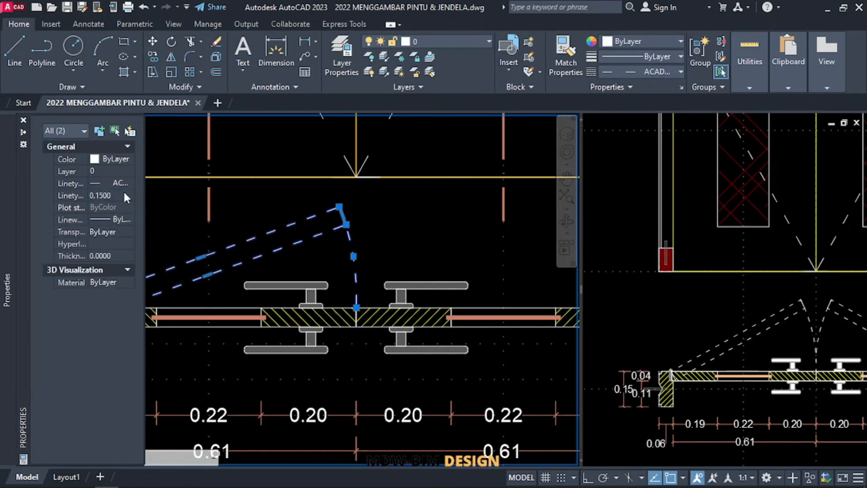
{"action": "key", "text": "Escape"}
{"action": "key", "text": "ctrl+1"}
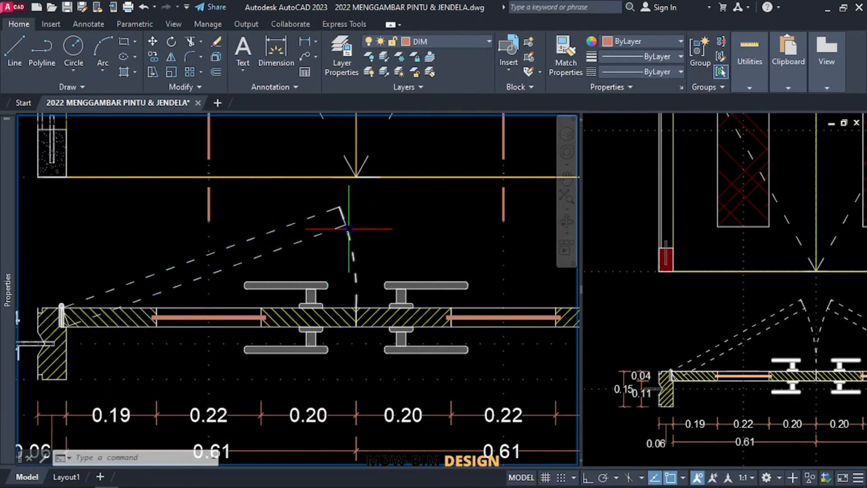
Mirror the dashed open-leaf rectangle and swing arc about the vertical joint between the leaves, keeping the originals
{"action": "type", "text": "MI"}
{"action": "key", "text": "Return"}
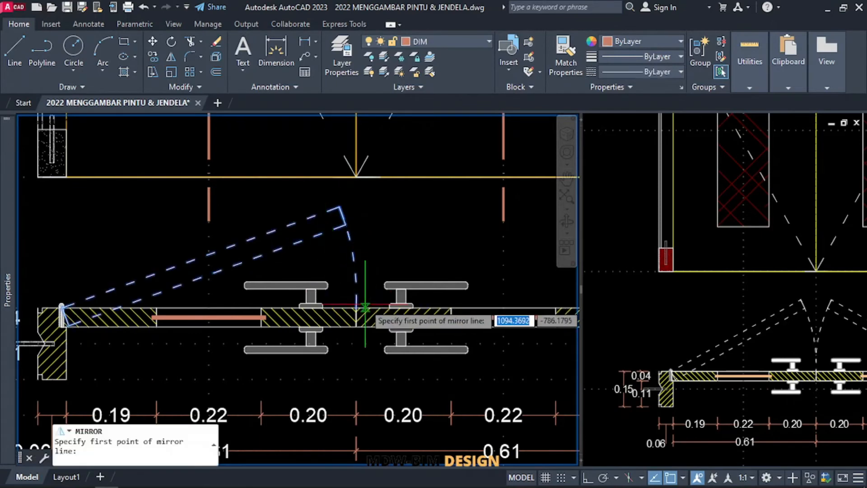
{"action": "left_click", "coordinate": [357, 309]}
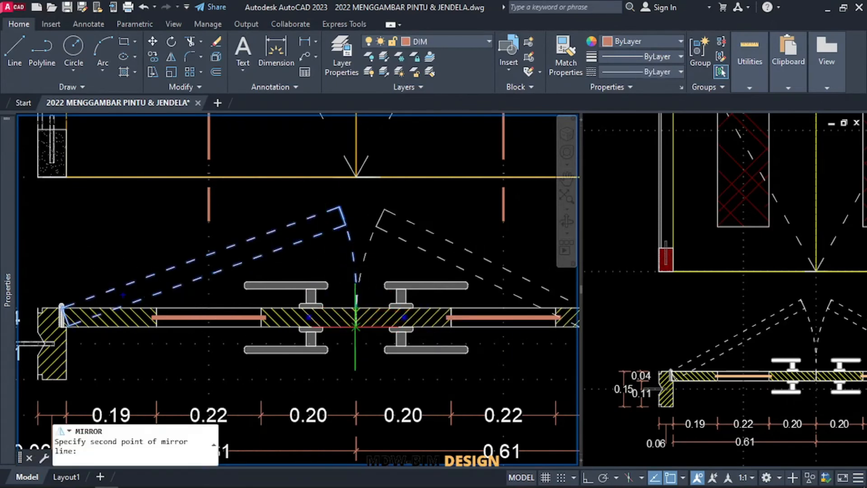
{"action": "left_click", "coordinate": [357, 343]}
{"action": "key", "text": "Return"}
{"action": "scroll", "coordinate": [295, 293], "scroll_direction": "down", "scroll_amount": 4}
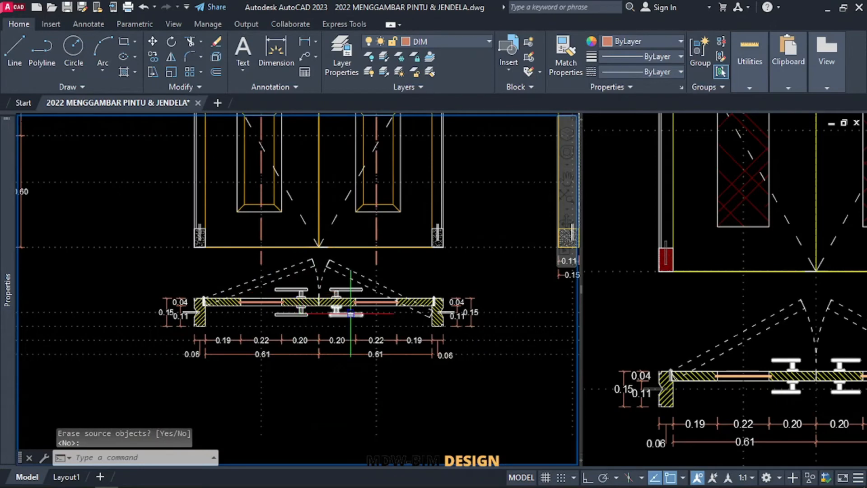
Undo the last mirror and mirror the dashed open-leaf rectangle and swing arc again about the vertical joint in the plan, keeping the originals
{"action": "key", "text": "ctrl+z"}
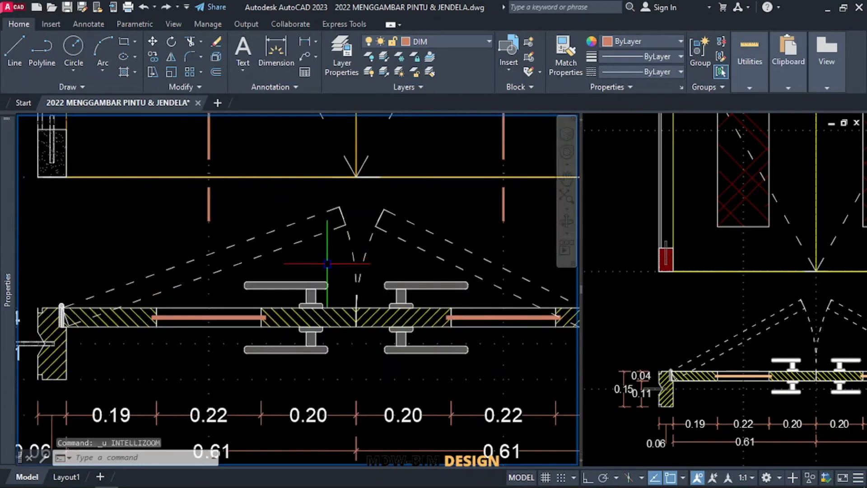
{"action": "left_click", "coordinate": [360, 203]}
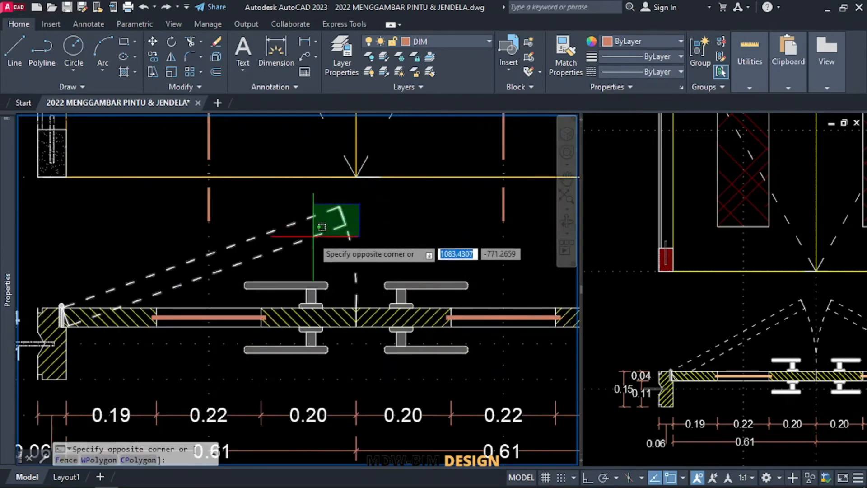
{"action": "left_click", "coordinate": [324, 249]}
{"action": "type", "text": "mi"}
{"action": "key", "text": "Return"}
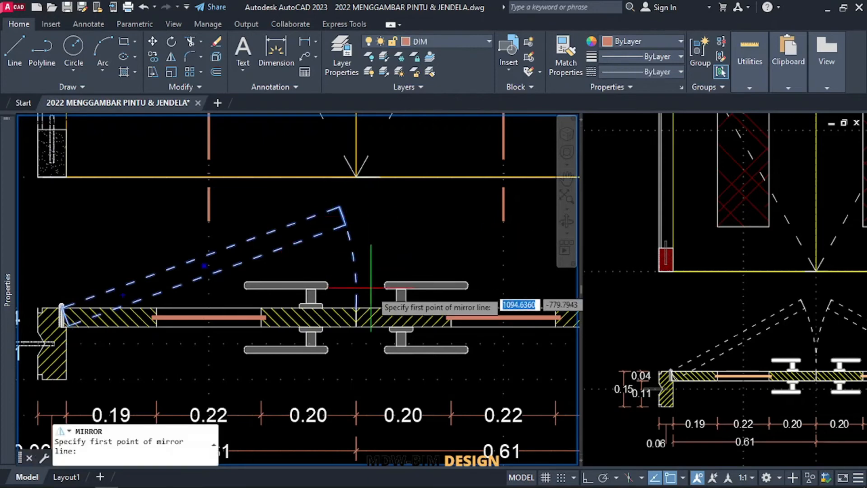
{"action": "scroll", "coordinate": [355, 298], "scroll_direction": "up", "scroll_amount": 4}
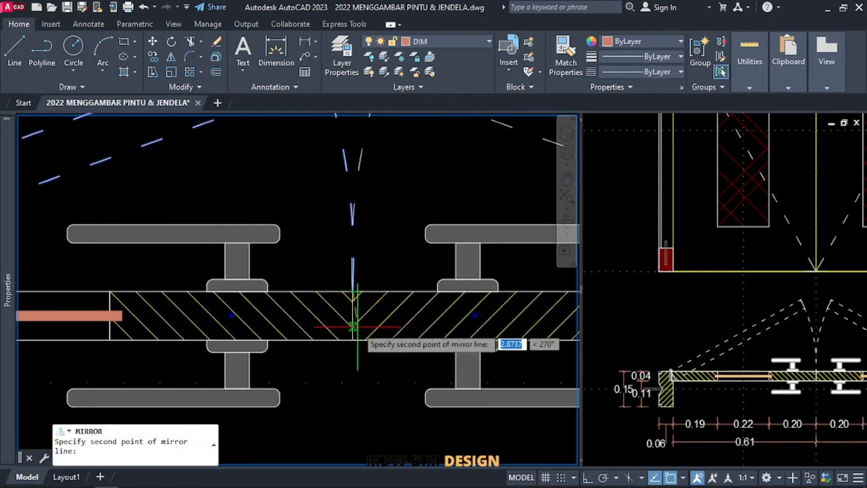
{"action": "left_click", "coordinate": [352, 347]}
{"action": "scroll", "coordinate": [293, 283], "scroll_direction": "down", "scroll_amount": 4}
{"action": "scroll", "coordinate": [292, 284], "scroll_direction": "down", "scroll_amount": 4}
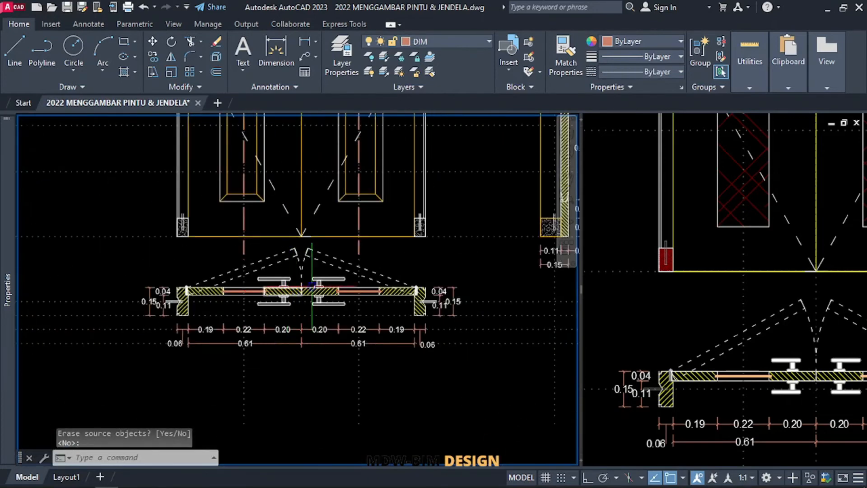
Examine the double door's plan swings, its elevation and the leaf profile in the side section
{"action": "scroll", "coordinate": [291, 252], "scroll_direction": "up", "scroll_amount": 4}
{"action": "scroll", "coordinate": [325, 270], "scroll_direction": "down", "scroll_amount": 3}
{"action": "scroll", "coordinate": [325, 271], "scroll_direction": "down", "scroll_amount": 2}
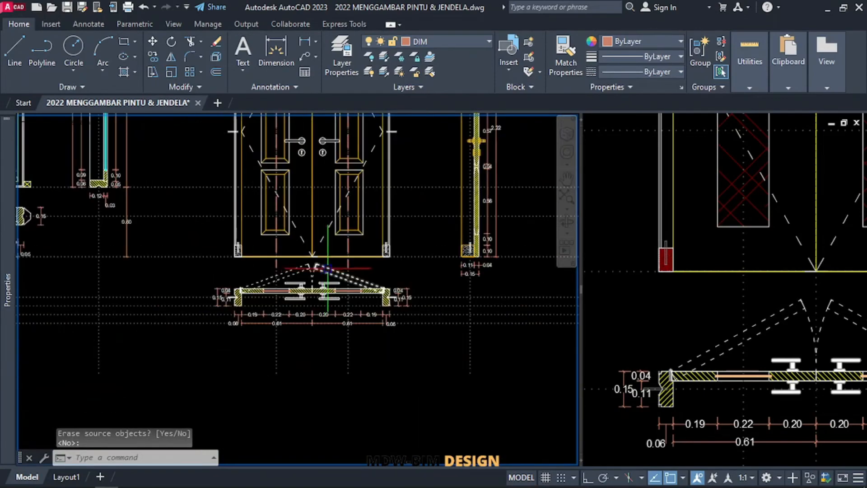
{"action": "scroll", "coordinate": [310, 270], "scroll_direction": "down", "scroll_amount": 2}
{"action": "scroll", "coordinate": [281, 299], "scroll_direction": "up", "scroll_amount": 2}
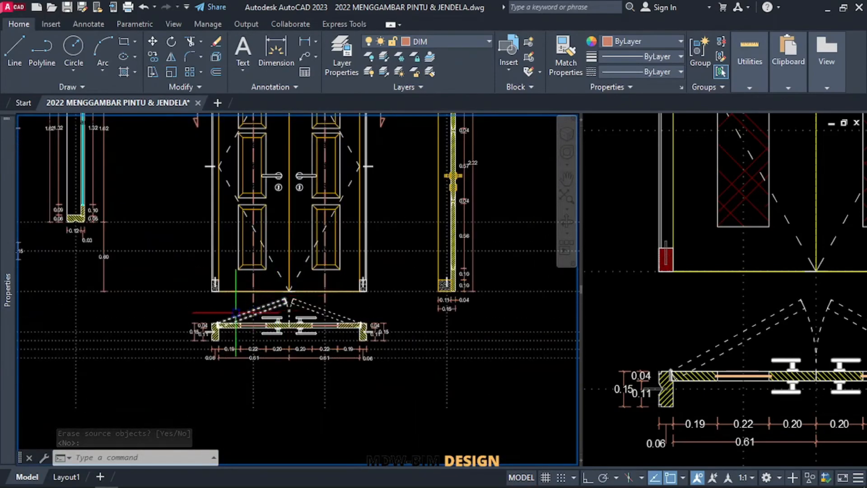
{"action": "scroll", "coordinate": [208, 311], "scroll_direction": "up", "scroll_amount": 2}
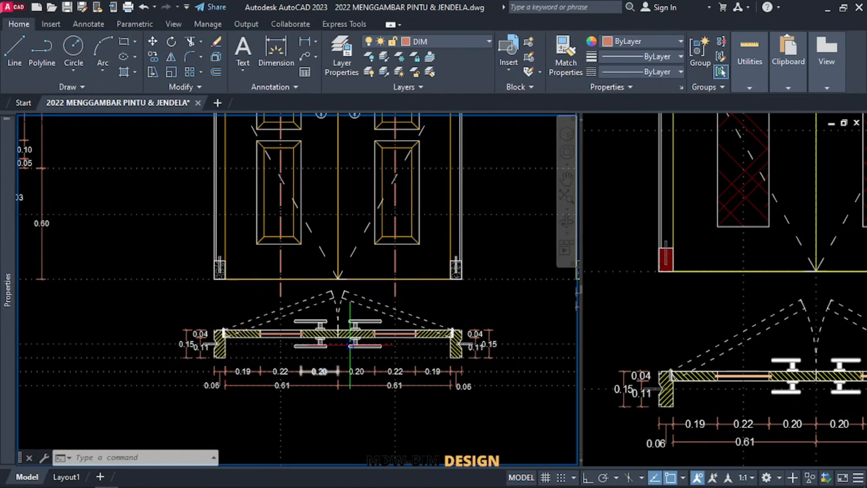
{"action": "scroll", "coordinate": [350, 273], "scroll_direction": "down", "scroll_amount": 2}
{"action": "middle_click_drag", "start_coordinate": [353, 251], "coordinate": [322, 382]}
{"action": "mouse_move", "coordinate": [348, 189]}
{"action": "middle_mouse_down"}
{"action": "mouse_move", "coordinate": [362, 202]}
{"action": "mouse_move", "coordinate": [334, 191]}
{"action": "middle_mouse_up"}
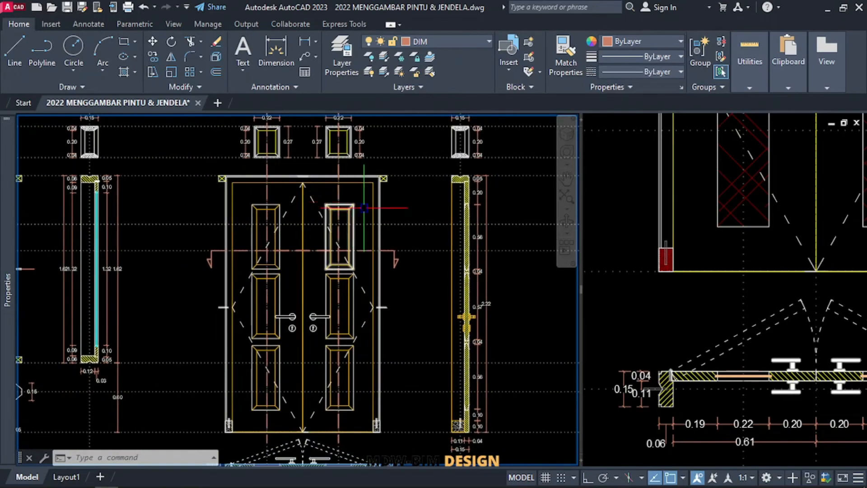
{"action": "middle_click_drag", "start_coordinate": [436, 235], "coordinate": [344, 190]}
{"action": "scroll", "coordinate": [360, 182], "scroll_direction": "up", "scroll_amount": 4}
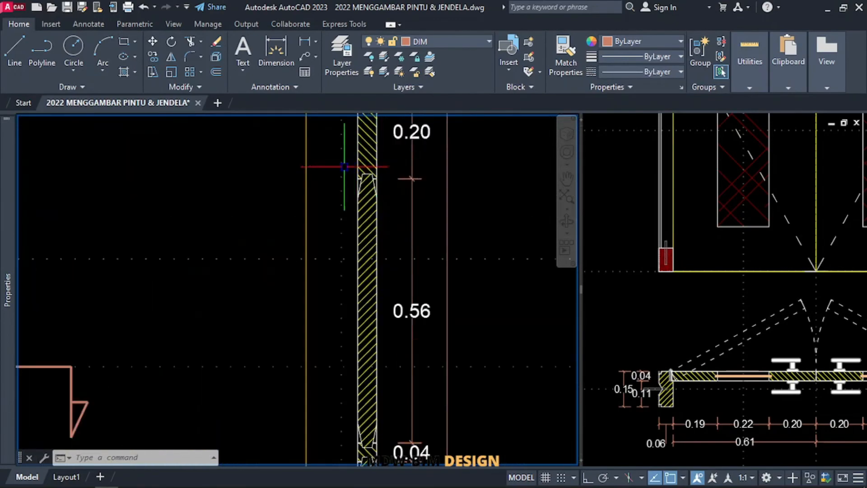
{"action": "scroll", "coordinate": [343, 167], "scroll_direction": "down", "scroll_amount": 4}
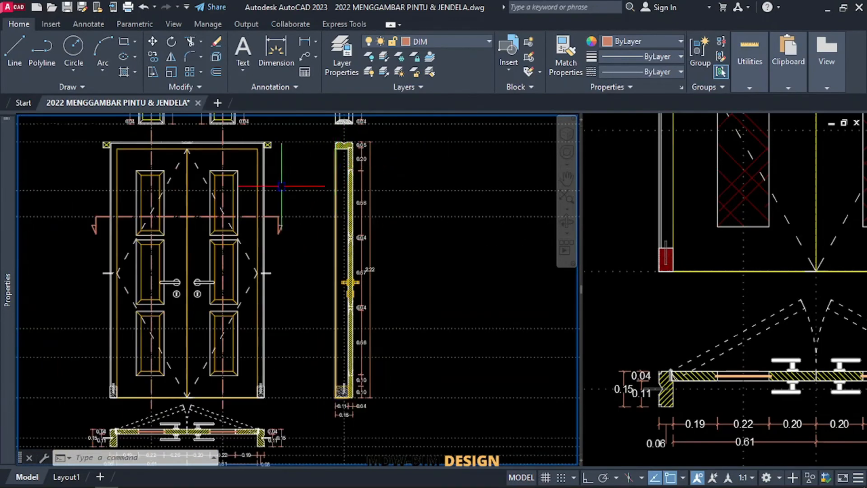
Draw horizontal construction lines through the upper edge of the highest door panel and the lower edge of the lowest panel
{"action": "type", "text": "XL"}
{"action": "key", "text": "Return"}
{"action": "type", "text": "H"}
{"action": "key", "text": "Return"}
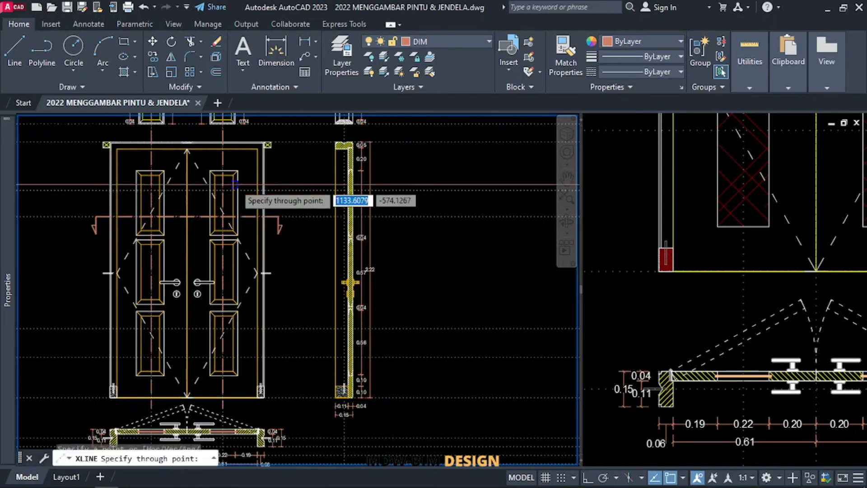
{"action": "left_click", "coordinate": [237, 170]}
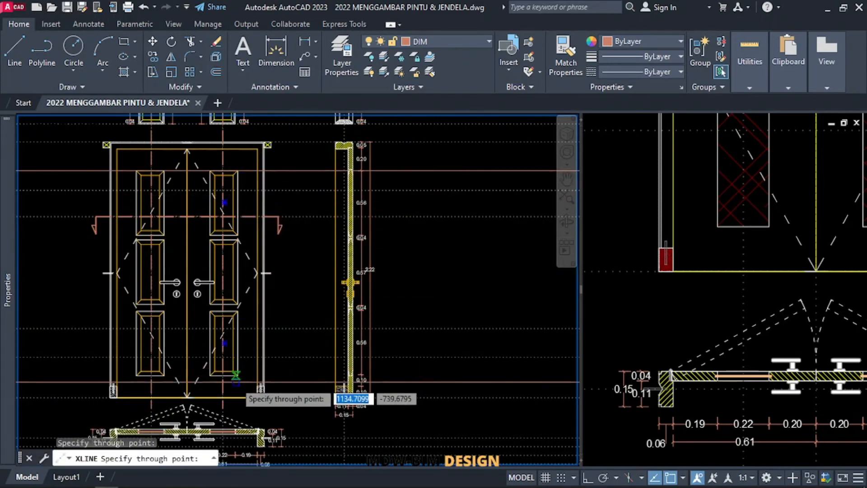
{"action": "key", "text": "Escape"}
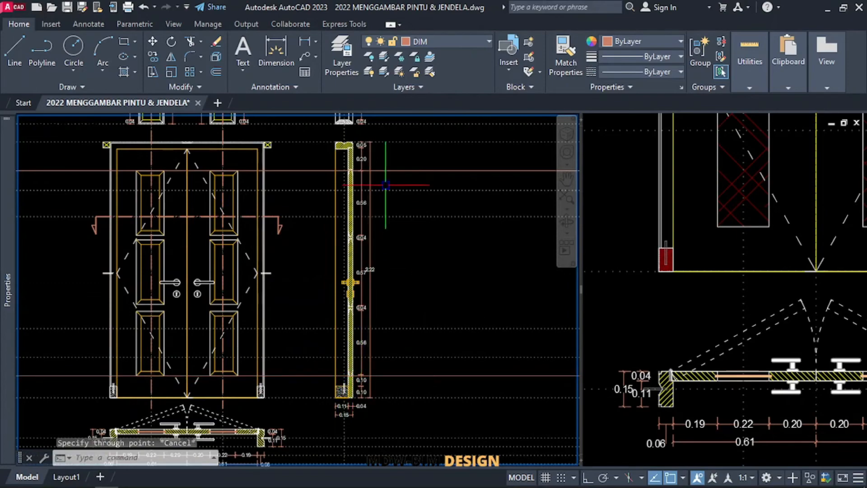
Delete the moulded leaf parts between the construction lines in the side section, sparing the handle and lock hardware
{"action": "scroll", "coordinate": [346, 171], "scroll_direction": "up", "scroll_amount": 5}
{"action": "left_click", "coordinate": [324, 159]}
{"action": "scroll", "coordinate": [335, 181], "scroll_direction": "down", "scroll_amount": 6}
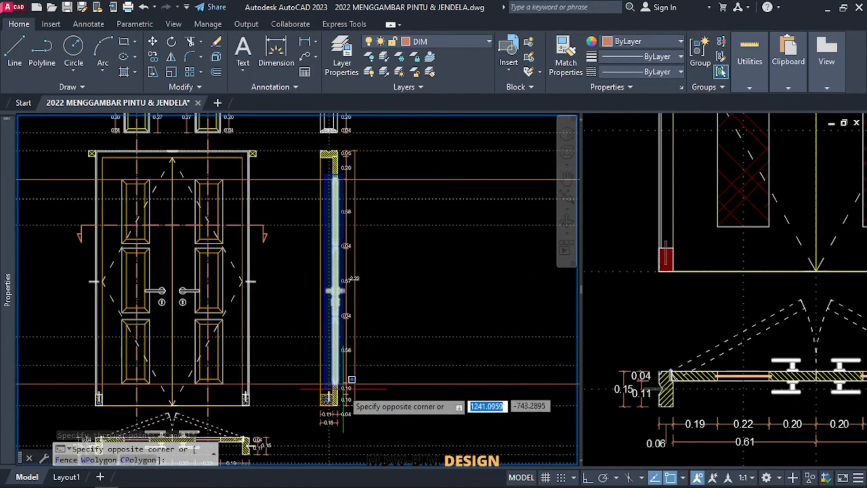
{"action": "left_click", "coordinate": [350, 379]}
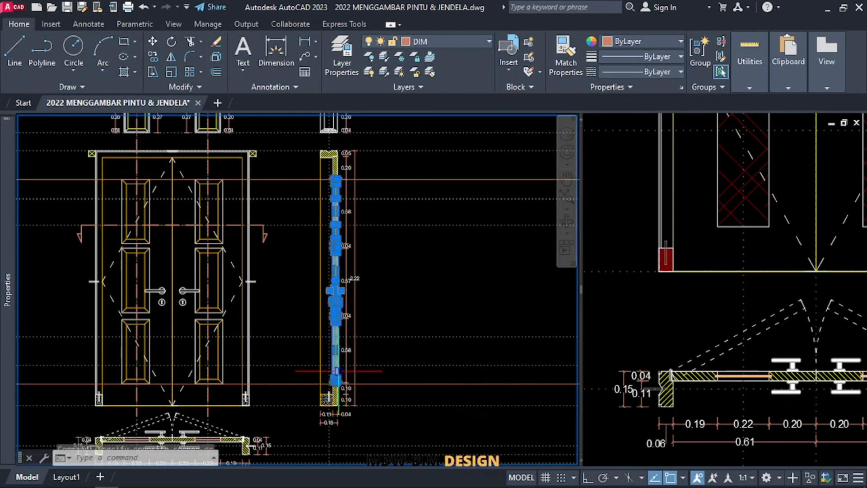
{"action": "scroll", "coordinate": [325, 305], "scroll_direction": "up", "scroll_amount": 6}
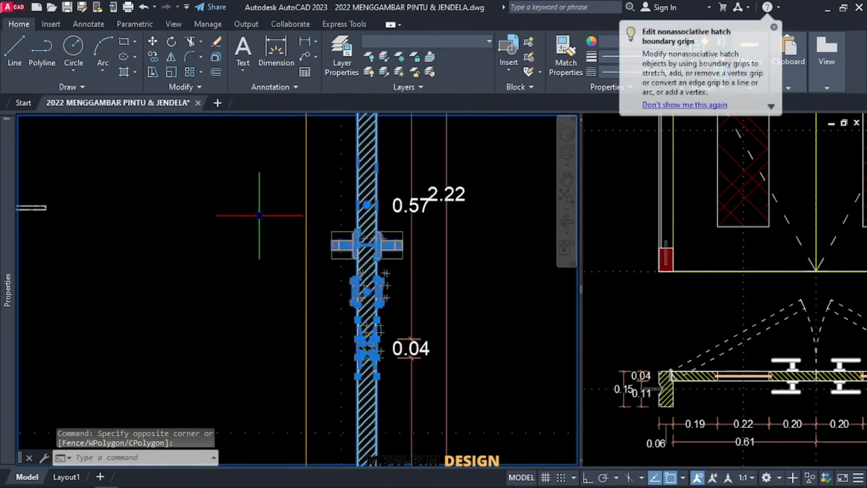
{"action": "left_click", "coordinate": [259, 215], "text": "shift"}
{"action": "left_click", "coordinate": [434, 308], "text": "shift"}
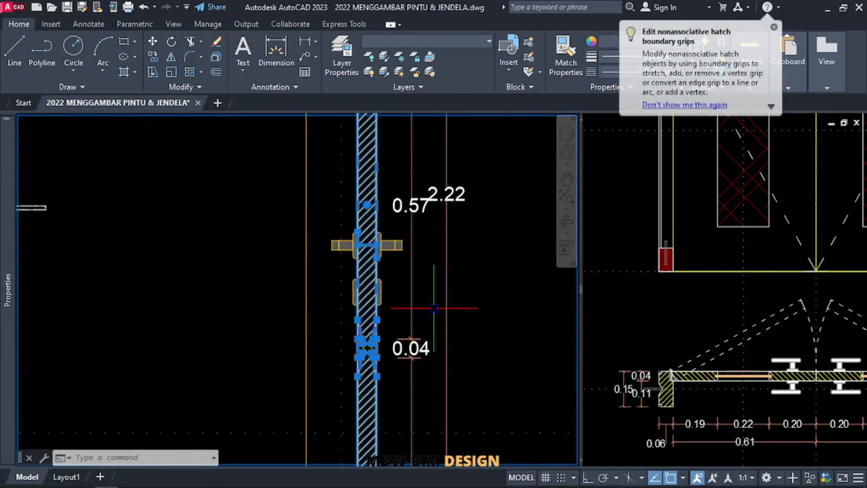
{"action": "left_click", "coordinate": [434, 308]}
{"action": "key", "text": "Delete"}
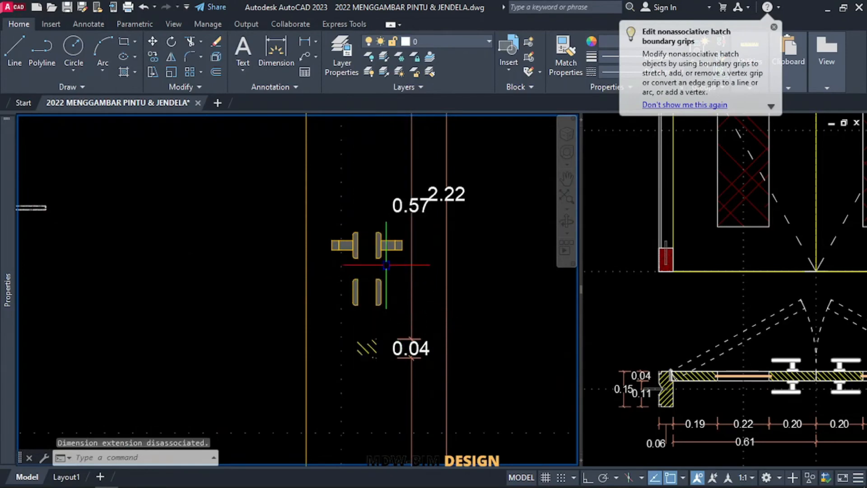
Remove the leftover intermediate 0.04 rail boundaries from the ANSI32 hatch in the side section
{"action": "left_click", "coordinate": [371, 343]}
{"action": "scroll", "coordinate": [360, 329], "scroll_direction": "down", "scroll_amount": 6}
{"action": "scroll", "coordinate": [362, 307], "scroll_direction": "up", "scroll_amount": 4}
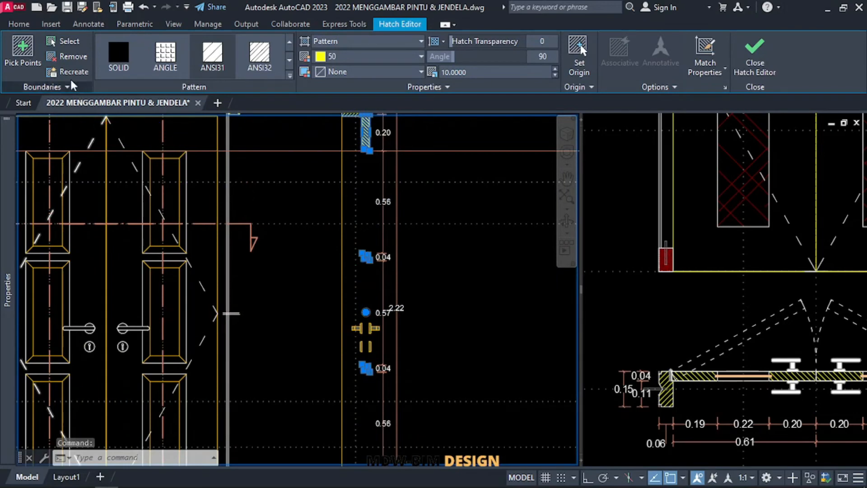
{"action": "left_click", "coordinate": [68, 60]}
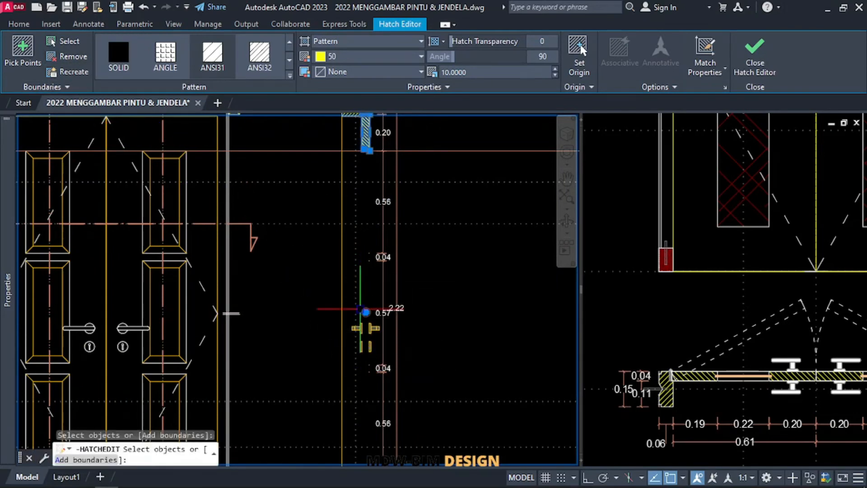
{"action": "key", "text": "Return"}
{"action": "scroll", "coordinate": [361, 310], "scroll_direction": "down", "scroll_amount": 5}
{"action": "scroll", "coordinate": [363, 298], "scroll_direction": "up", "scroll_amount": 7}
{"action": "key", "text": "Return"}
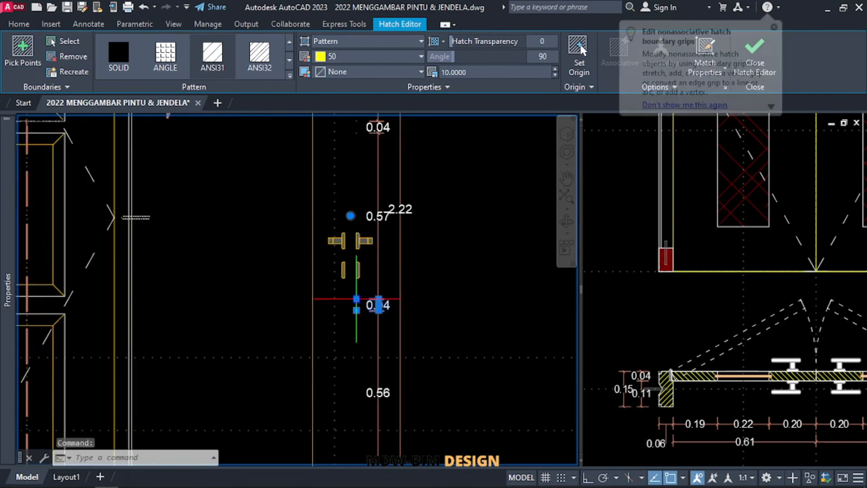
{"action": "scroll", "coordinate": [373, 288], "scroll_direction": "down", "scroll_amount": 5}
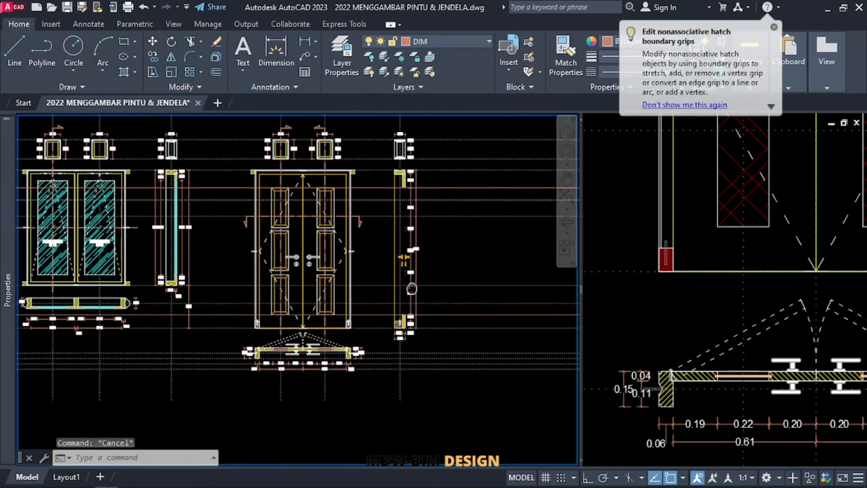
Draw a 4 by 177 rectangle between the upper and lower hatched rails of the side section
{"action": "scroll", "coordinate": [398, 190], "scroll_direction": "up", "scroll_amount": 4}
{"action": "scroll", "coordinate": [398, 190], "scroll_direction": "up", "scroll_amount": 4}
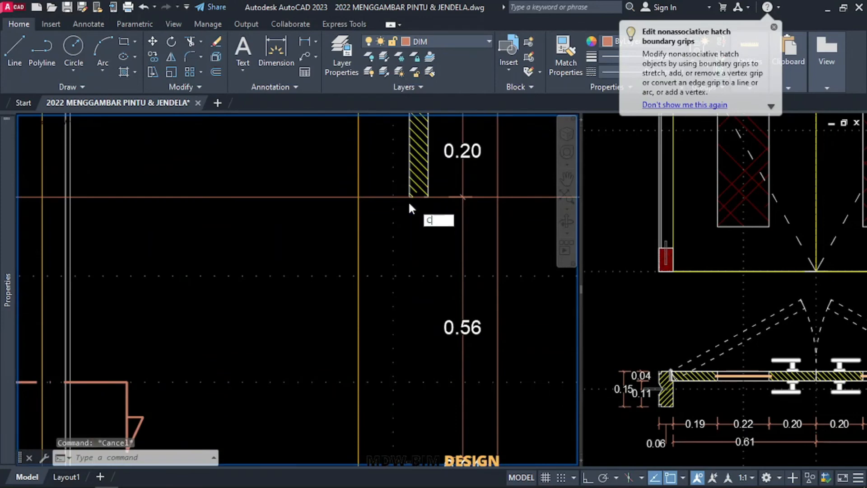
{"action": "key", "text": "BackSpace"}
{"action": "type", "text": "rec"}
{"action": "key", "text": "Return"}
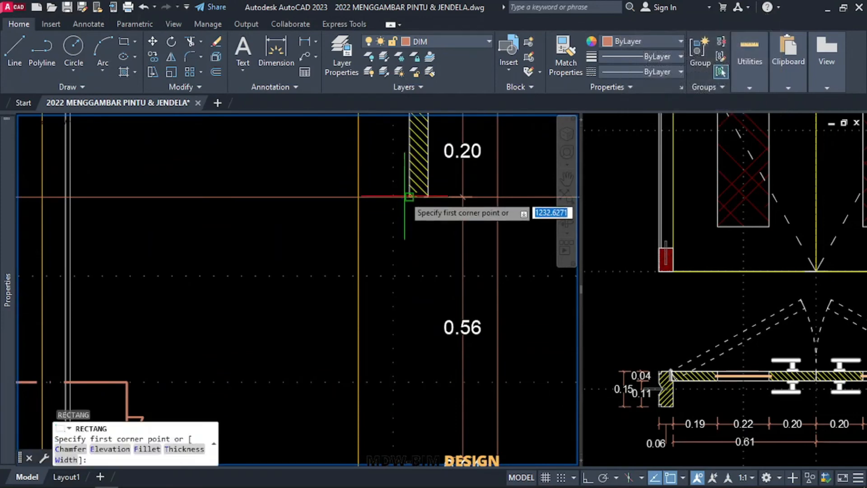
{"action": "left_click", "coordinate": [411, 197]}
{"action": "scroll", "coordinate": [413, 197], "scroll_direction": "down", "scroll_amount": 5}
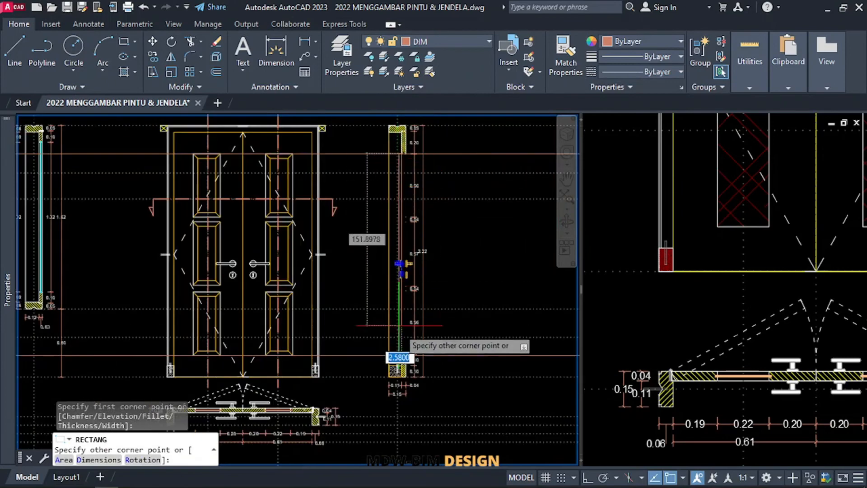
{"action": "scroll", "coordinate": [399, 325], "scroll_direction": "up", "scroll_amount": 8}
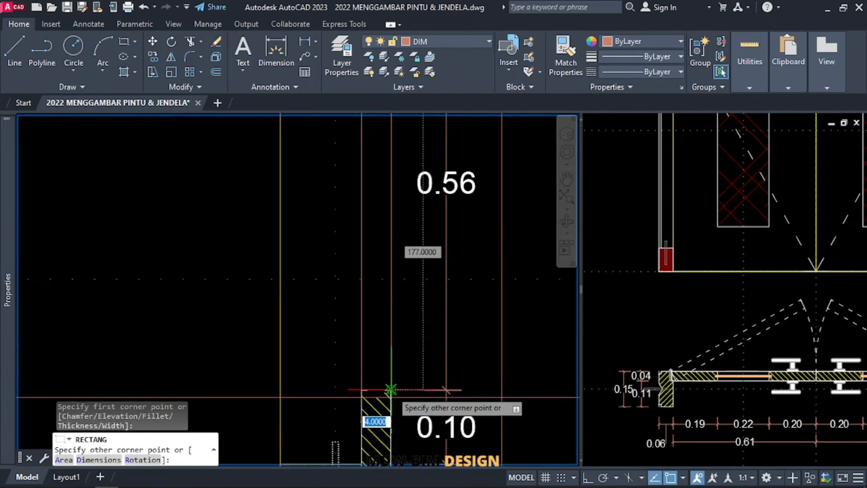
{"action": "key", "text": "Escape"}
Stretch the notched hatch boundary at the section's rails flush with the ends of the new rectangle
{"action": "scroll", "coordinate": [380, 424], "scroll_direction": "up", "scroll_amount": 3}
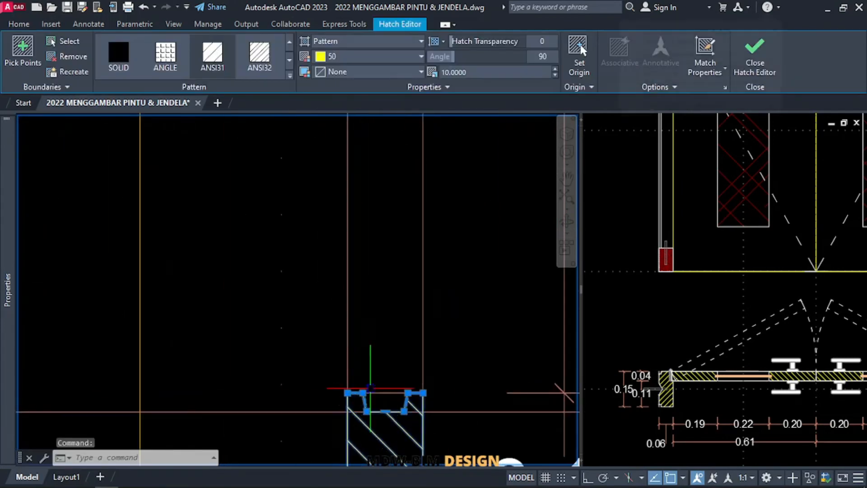
{"action": "left_click", "coordinate": [383, 393]}
{"action": "scroll", "coordinate": [383, 393], "scroll_direction": "down", "scroll_amount": 6}
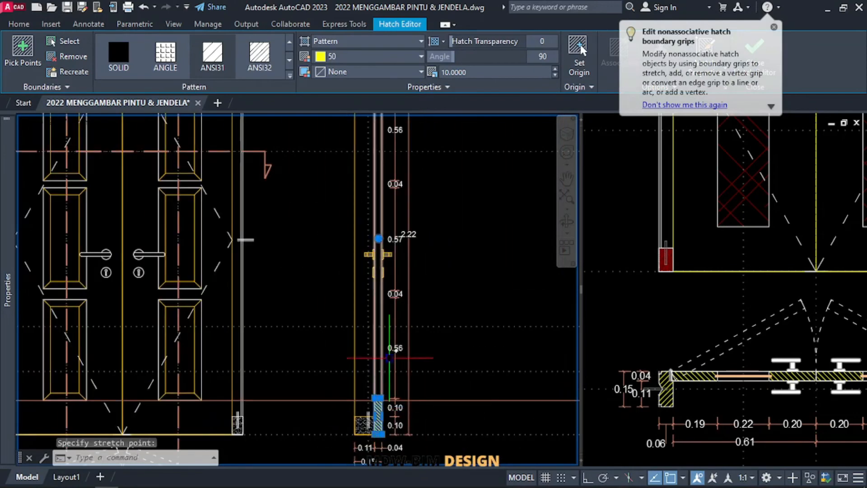
{"action": "scroll", "coordinate": [340, 256], "scroll_direction": "up", "scroll_amount": 5}
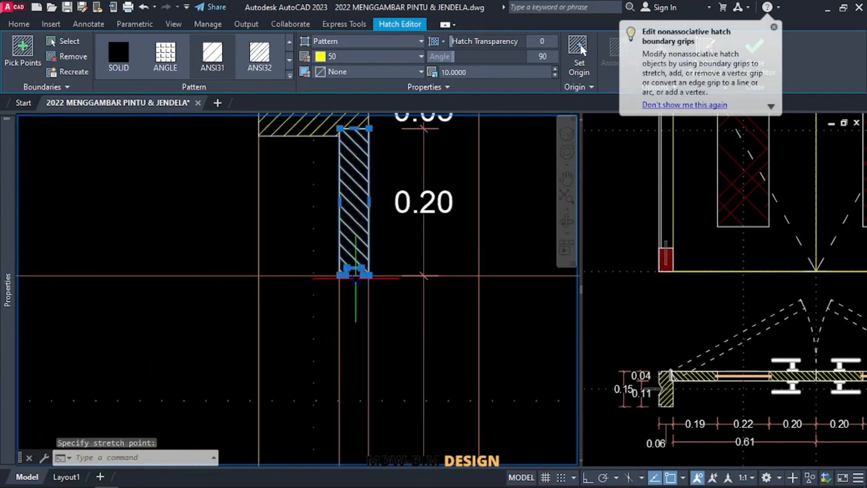
{"action": "key", "text": "Escape"}
{"action": "key", "text": "Escape"}
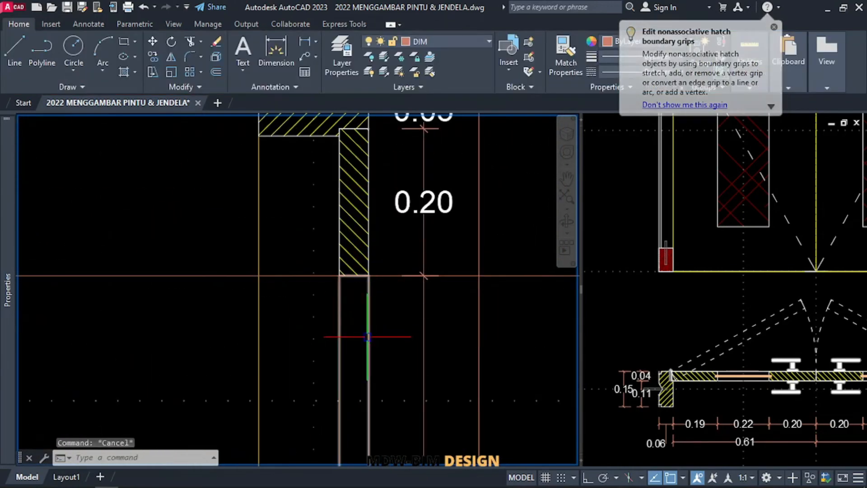
Match the new rectangle's properties to the white outline of the upper rail in the side section
{"action": "type", "text": "MA"}
{"action": "key", "text": "Return"}
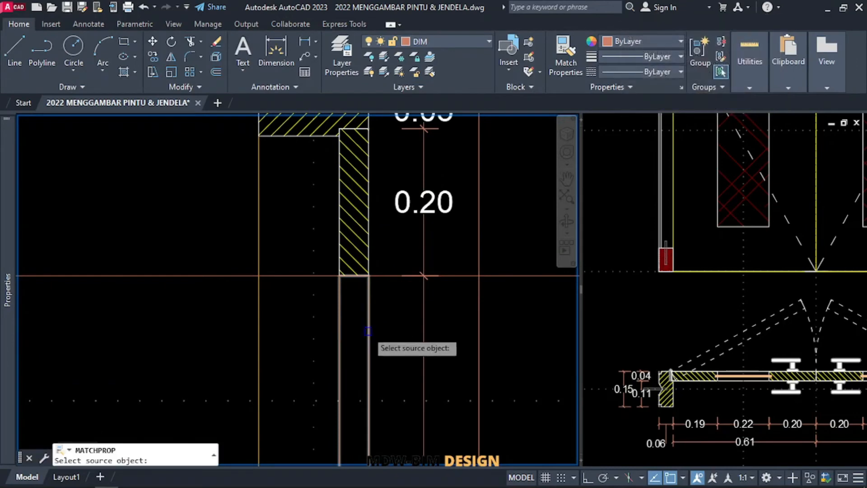
{"action": "left_click", "coordinate": [370, 242]}
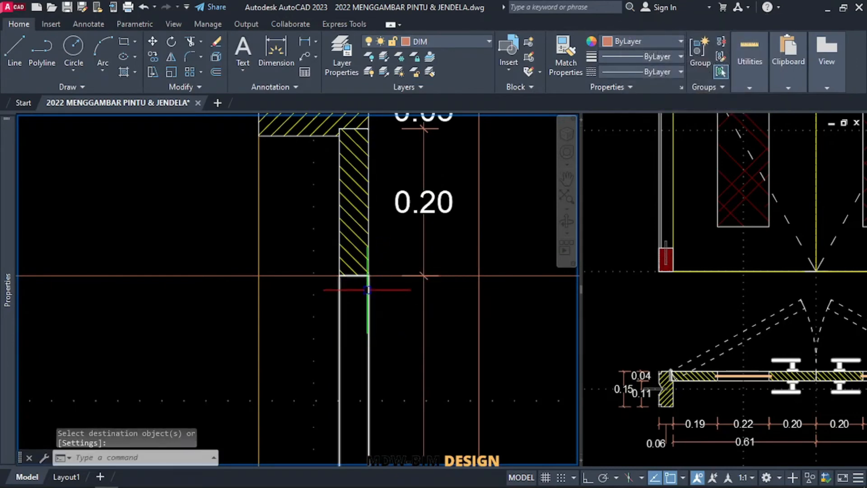
Draw a vertical polyline between the midpoints of the upper and lower hatched rails' facing edges in the side section
{"action": "type", "text": "PL"}
{"action": "key", "text": "Return"}
{"action": "left_click", "coordinate": [353, 276]}
{"action": "scroll", "coordinate": [384, 239], "scroll_direction": "down", "scroll_amount": 5}
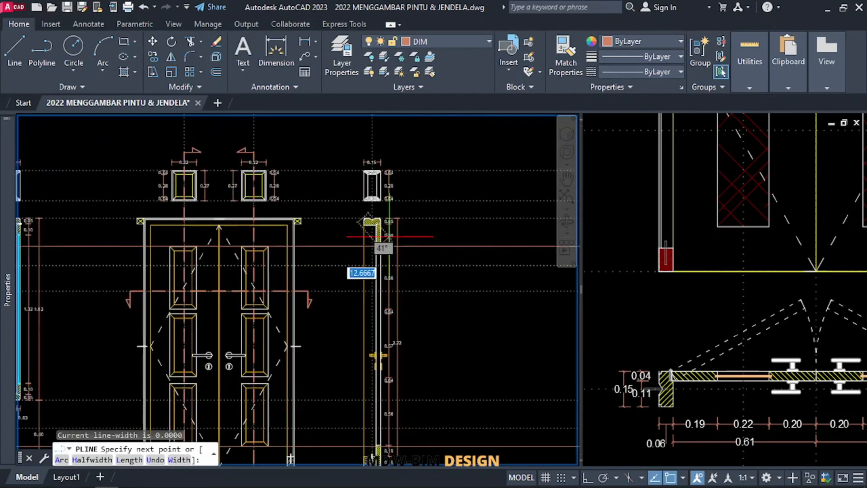
{"action": "middle_click_drag", "start_coordinate": [381, 355], "coordinate": [376, 266]}
{"action": "scroll", "coordinate": [344, 250], "scroll_direction": "up", "scroll_amount": 10}
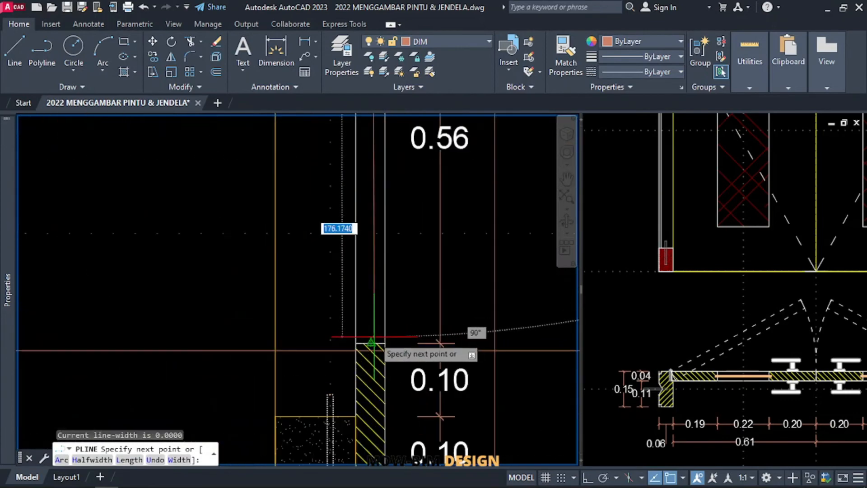
{"action": "left_click", "coordinate": [370, 343]}
{"action": "key", "text": "Return"}
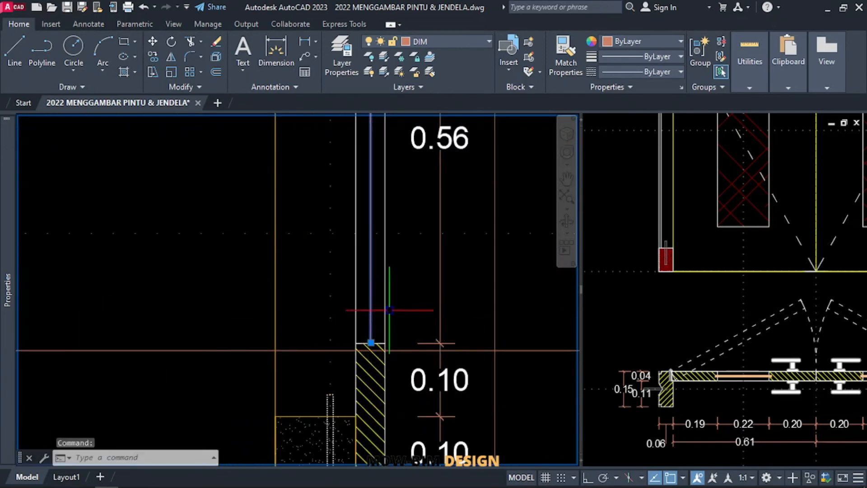
Move the new polyline straight down by 1 into the lower rail of the side section
{"action": "type", "text": "M"}
{"action": "key", "text": "Return"}
{"action": "left_click", "coordinate": [407, 275]}
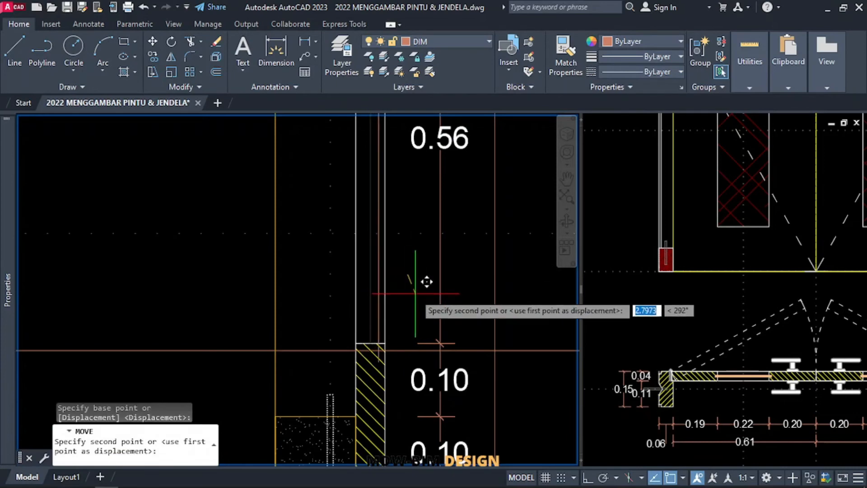
{"action": "key", "text": "F8"}
{"action": "type", "text": "1"}
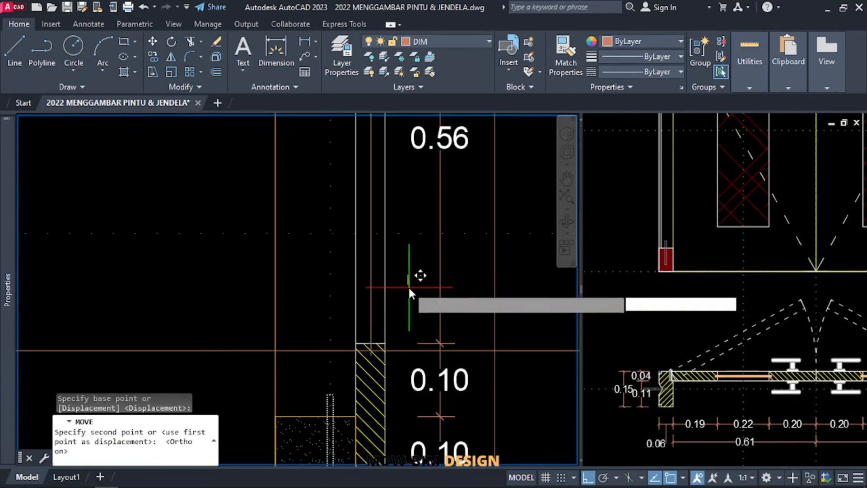
{"action": "key", "text": "Return"}
Stretch the polyline's top end straight up by 2 so it extends into the upper hatched rail
{"action": "scroll", "coordinate": [383, 339], "scroll_direction": "down", "scroll_amount": 5}
{"action": "scroll", "coordinate": [382, 147], "scroll_direction": "up", "scroll_amount": 5}
{"action": "middle_click_drag", "start_coordinate": [354, 121], "coordinate": [356, 266]}
{"action": "scroll", "coordinate": [356, 226], "scroll_direction": "up", "scroll_amount": 4}
{"action": "scroll", "coordinate": [356, 226], "scroll_direction": "up", "scroll_amount": 2}
{"action": "type", "text": "s"}
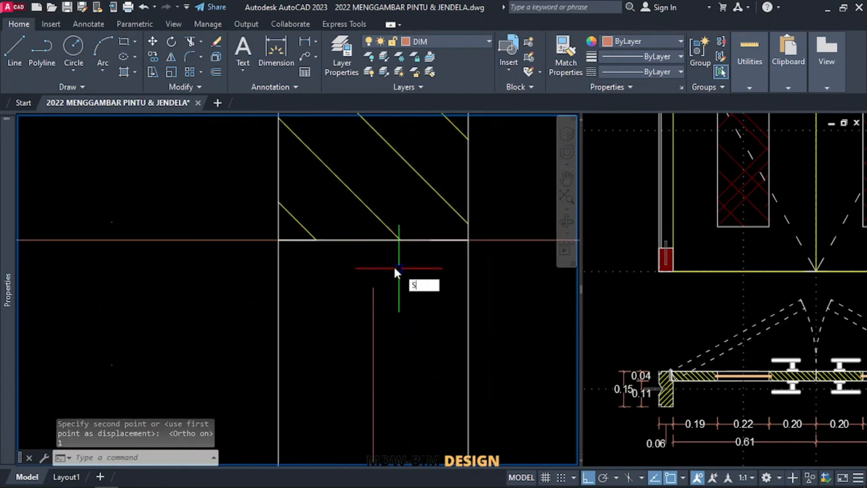
{"action": "key", "text": "Return"}
{"action": "left_click", "coordinate": [398, 275]}
{"action": "left_click", "coordinate": [348, 306]}
{"action": "key", "text": "Return"}
{"action": "left_click", "coordinate": [410, 314]}
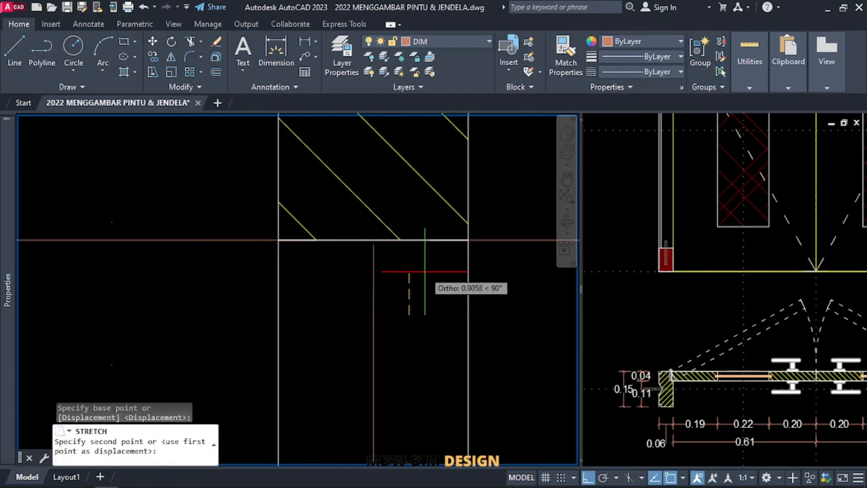
{"action": "type", "text": "2"}
{"action": "key", "text": "Return"}
Set the global width of the side section's centre polyline to 0.8
{"action": "left_click", "coordinate": [413, 285]}
{"action": "left_click", "coordinate": [351, 313]}
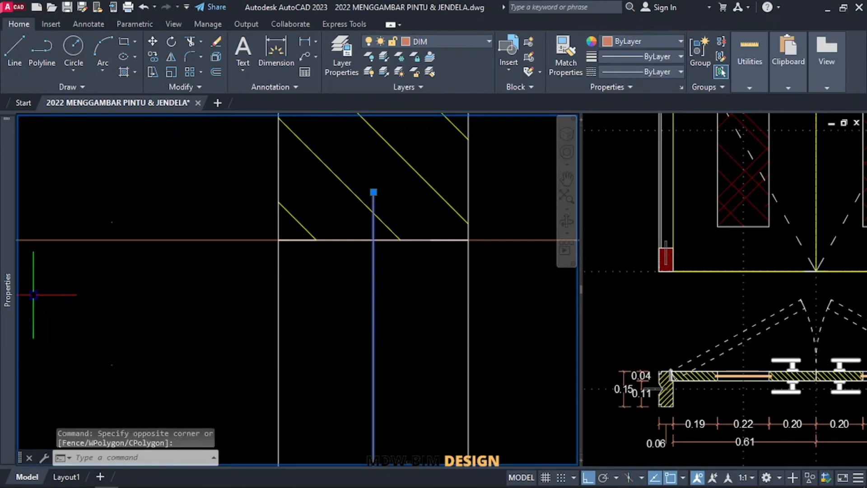
{"action": "mouse_move", "coordinate": [7, 300]}
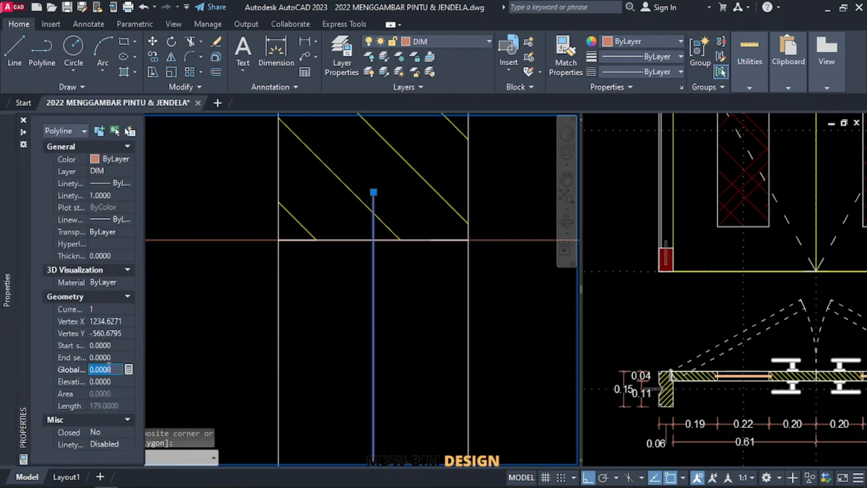
{"action": "key", "text": "Tab"}
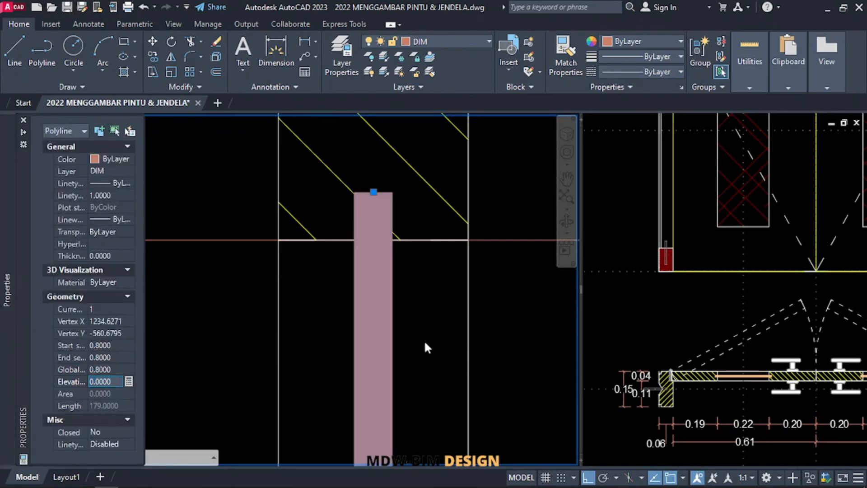
{"action": "key", "text": "Escape"}
Erase the two horizontal construction lines crossing the drawings at the door's upper and lower rail edges
{"action": "scroll", "coordinate": [441, 292], "scroll_direction": "down", "scroll_amount": 6}
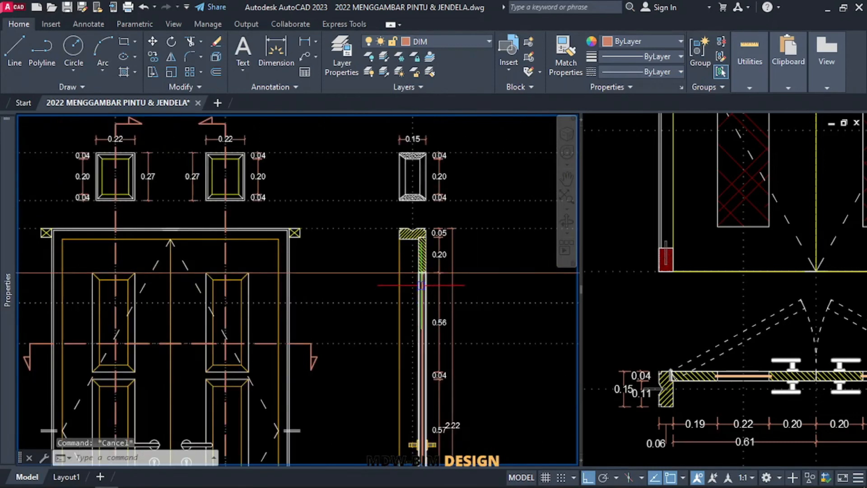
{"action": "middle_click_drag", "start_coordinate": [421, 285], "coordinate": [379, 203]}
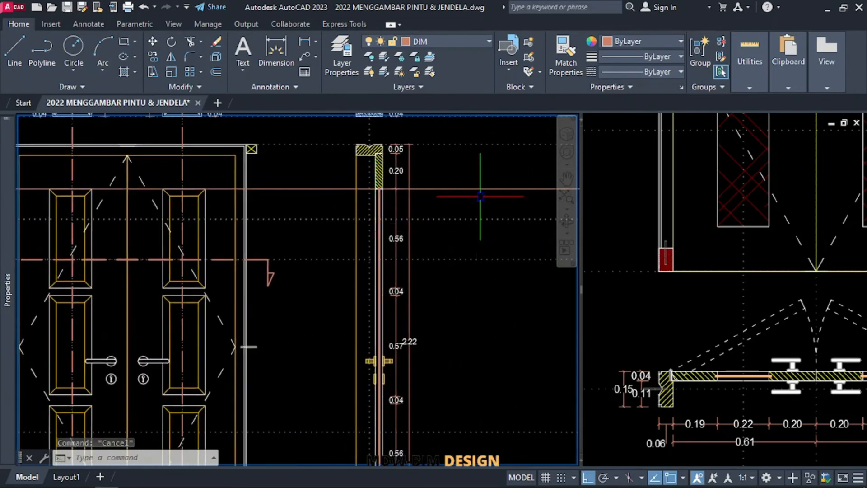
{"action": "left_click", "coordinate": [469, 188]}
{"action": "scroll", "coordinate": [468, 189], "scroll_direction": "down", "scroll_amount": 4}
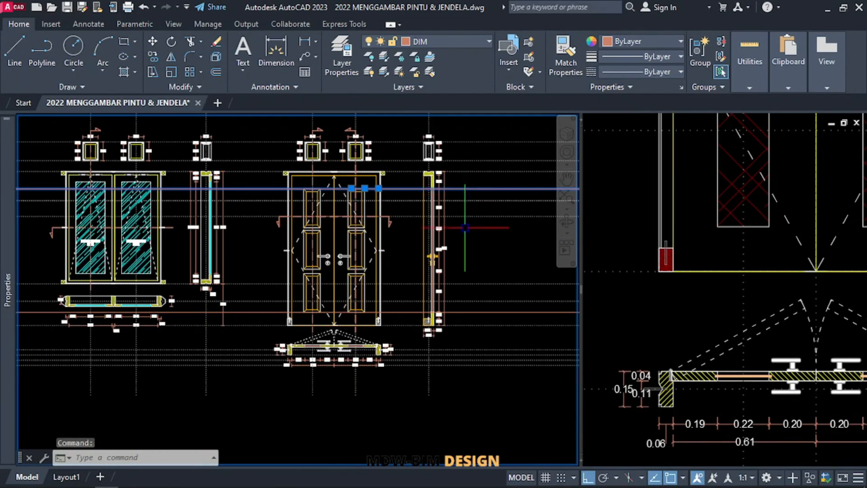
{"action": "left_click", "coordinate": [480, 312]}
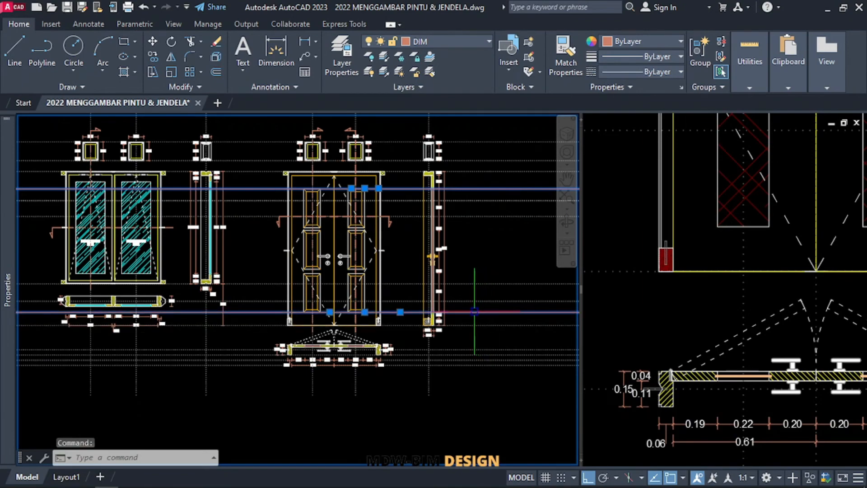
{"action": "key", "text": "Delete"}
Make layer 0 current and draw one tall rectangle enclosing all three raised panels of the right door leaf
{"action": "scroll", "coordinate": [389, 298], "scroll_direction": "up", "scroll_amount": 3}
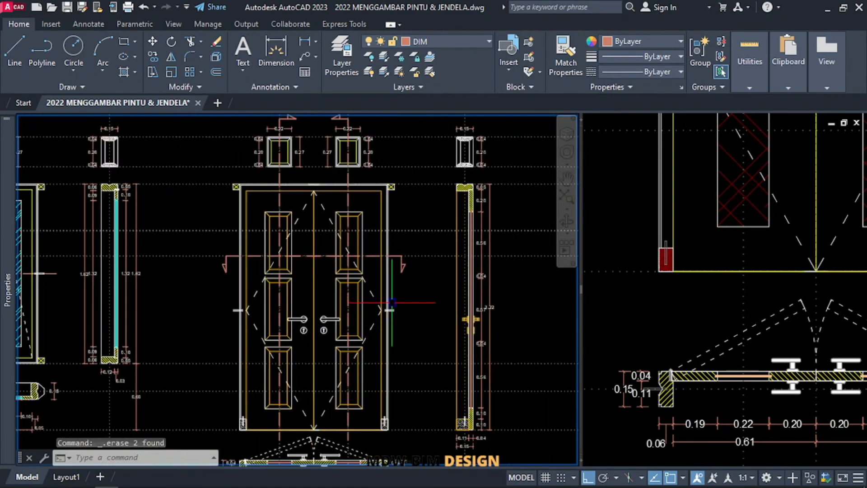
{"action": "middle_click_drag", "start_coordinate": [353, 249], "coordinate": [352, 220]}
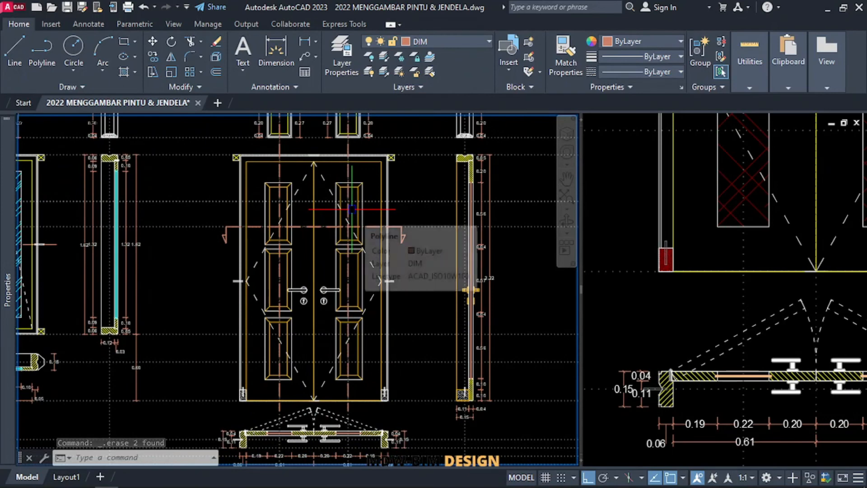
{"action": "left_click", "coordinate": [462, 41]}
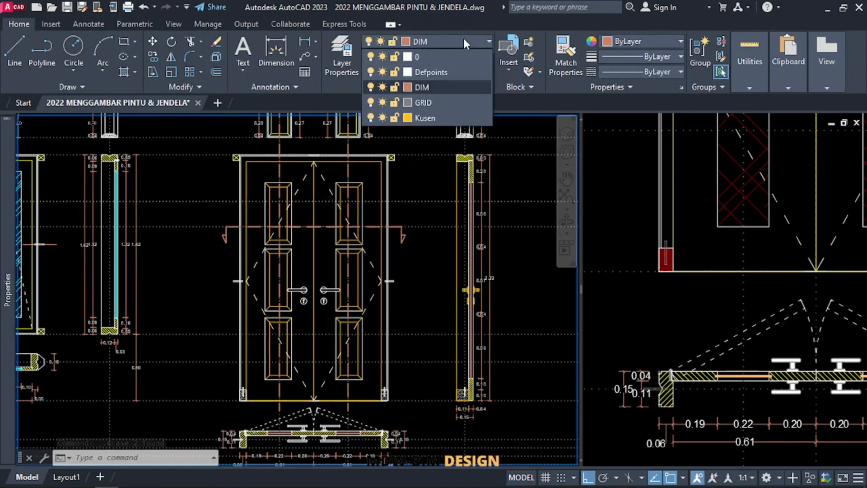
{"action": "left_click", "coordinate": [446, 55]}
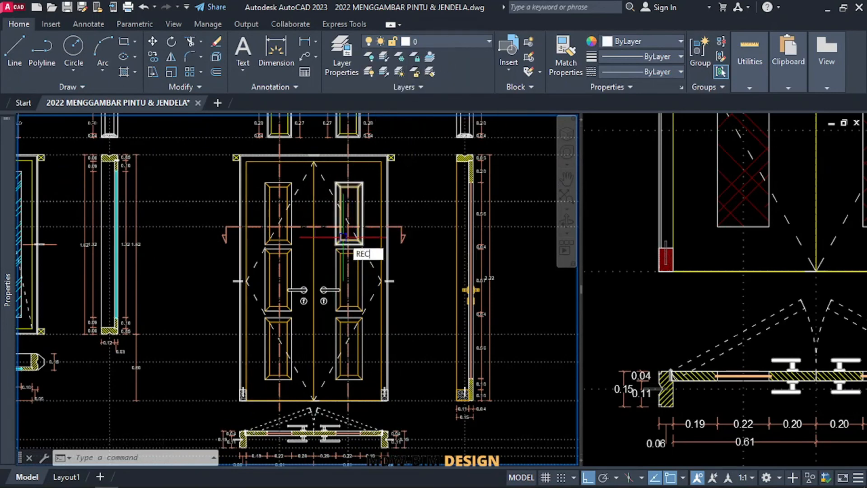
{"action": "key", "text": "Return"}
{"action": "scroll", "coordinate": [364, 171], "scroll_direction": "up", "scroll_amount": 4}
{"action": "left_click", "coordinate": [359, 200]}
{"action": "scroll", "coordinate": [363, 194], "scroll_direction": "down", "scroll_amount": 8}
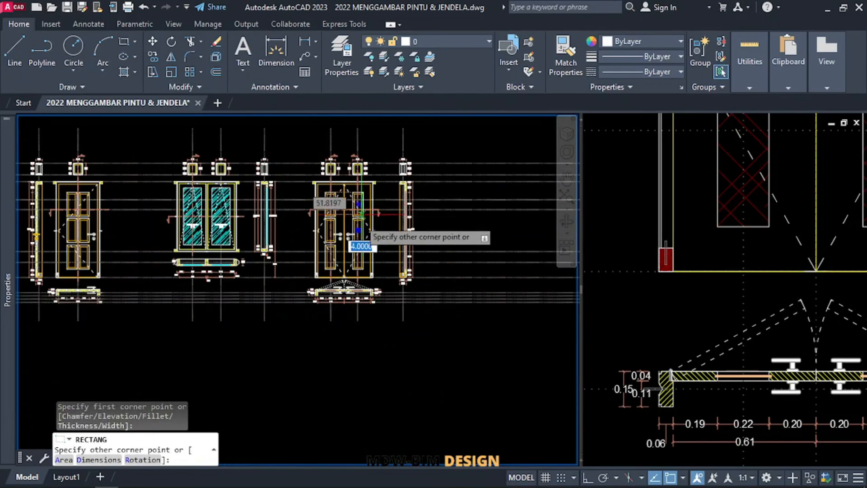
{"action": "scroll", "coordinate": [361, 213], "scroll_direction": "up", "scroll_amount": 6}
{"action": "left_click", "coordinate": [383, 220]}
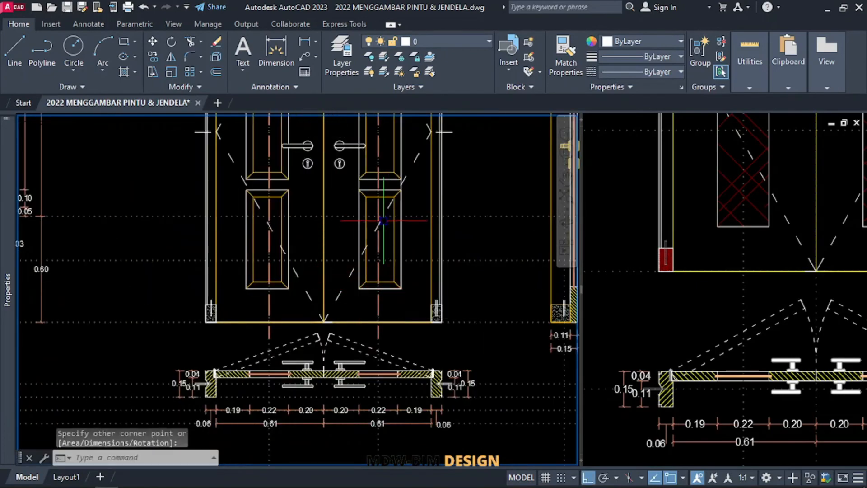
Erase the three raised panels inside the tall rectangle on the right door leaf
{"action": "scroll", "coordinate": [383, 220], "scroll_direction": "down", "scroll_amount": 4}
{"action": "scroll", "coordinate": [389, 235], "scroll_direction": "up", "scroll_amount": 8}
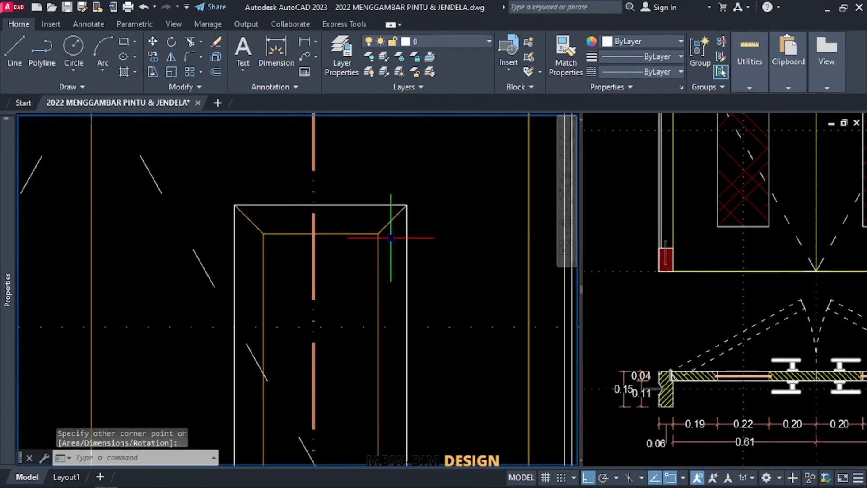
{"action": "left_click", "coordinate": [381, 246]}
{"action": "scroll", "coordinate": [370, 248], "scroll_direction": "down", "scroll_amount": 6}
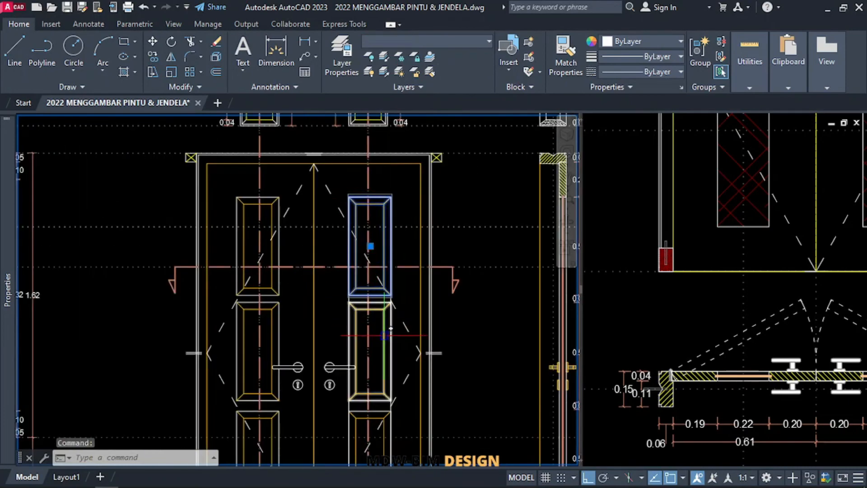
{"action": "left_click", "coordinate": [391, 426]}
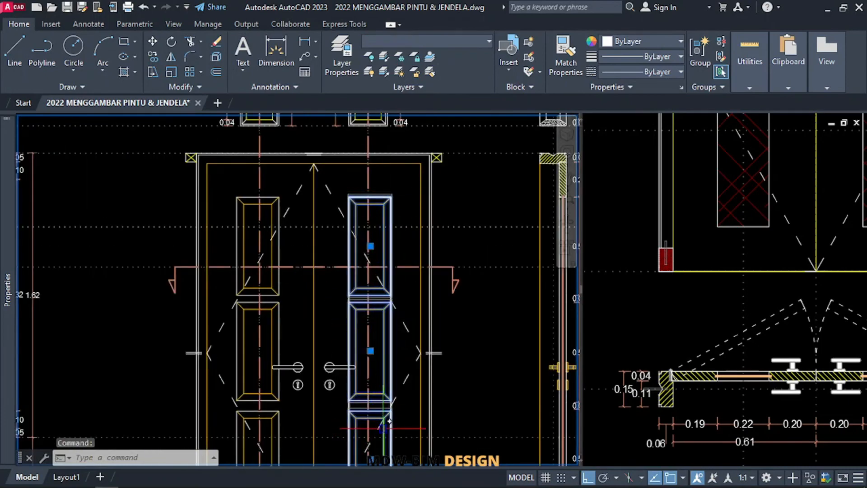
{"action": "key", "text": "Delete"}
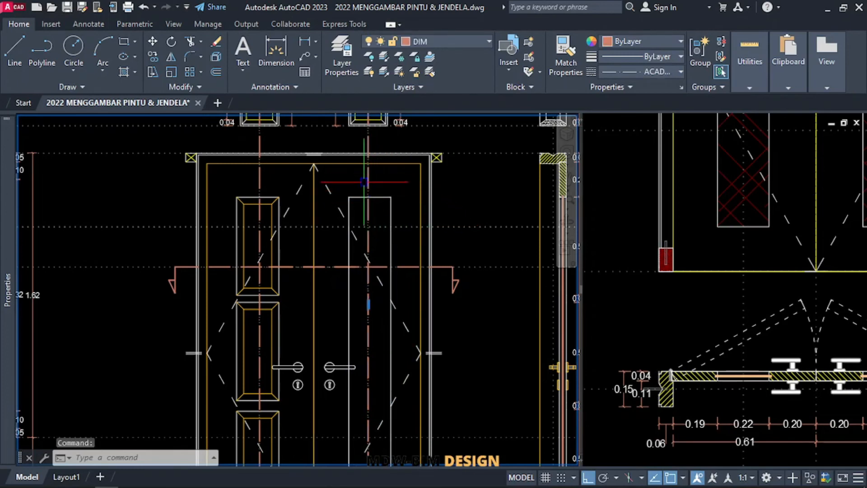
{"action": "scroll", "coordinate": [364, 182], "scroll_direction": "up", "scroll_amount": 2}
{"action": "left_click", "coordinate": [391, 172]}
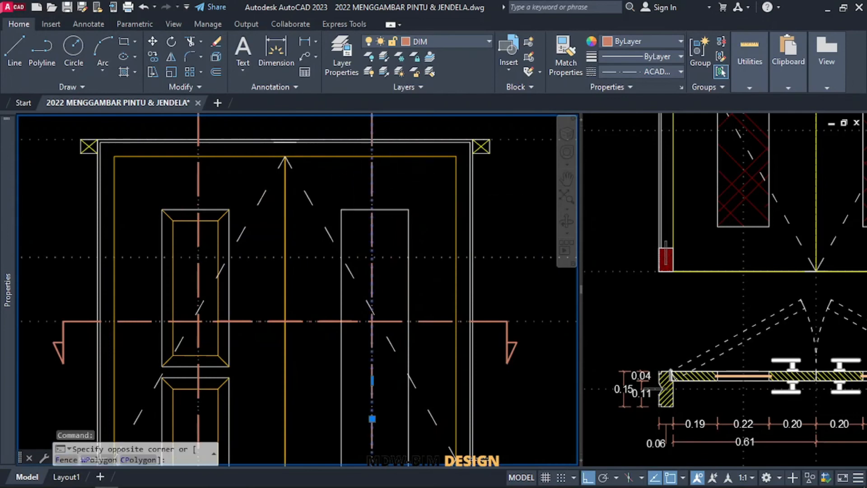
{"action": "key", "text": "Escape"}
{"action": "scroll", "coordinate": [398, 226], "scroll_direction": "down", "scroll_amount": 6}
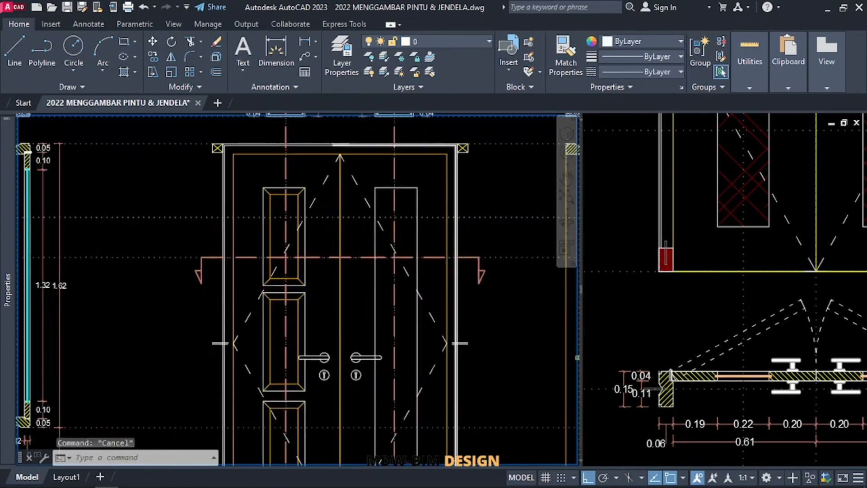
Draw vertical construction lines through both edges of the right leaf's panel opening in the plan
{"action": "scroll", "coordinate": [423, 313], "scroll_direction": "up", "scroll_amount": 4}
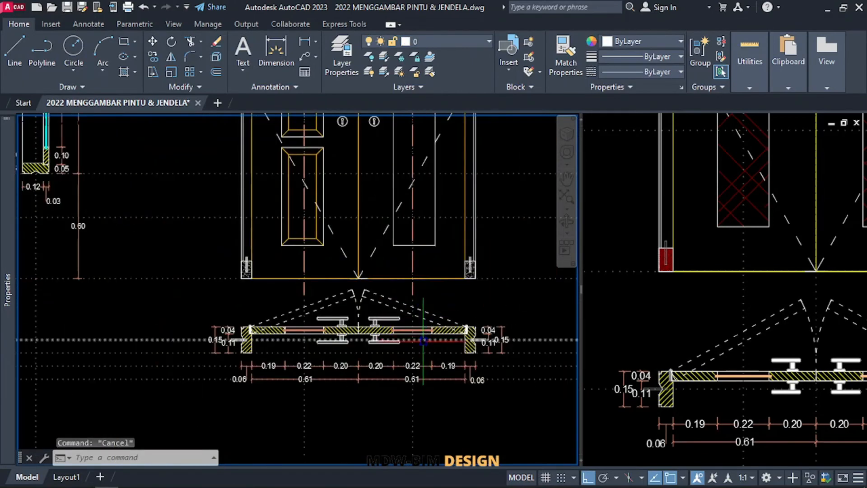
{"action": "key", "text": "Return"}
{"action": "type", "text": "V"}
{"action": "key", "text": "Return"}
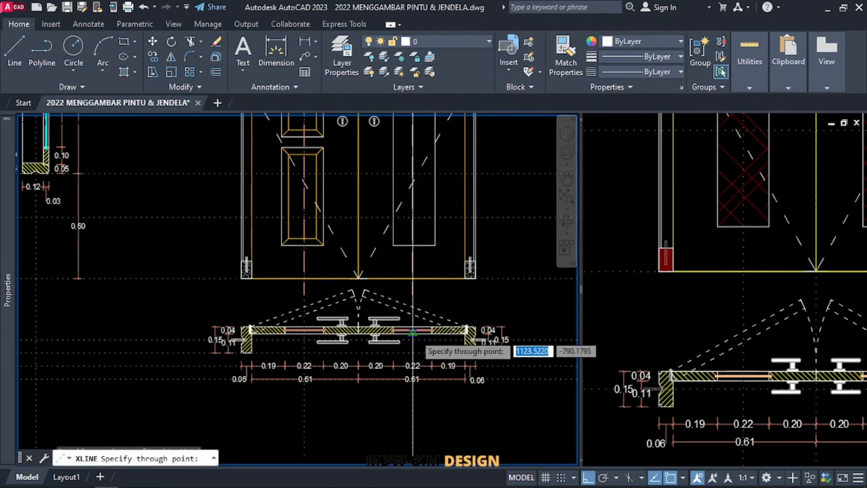
{"action": "scroll", "coordinate": [424, 330], "scroll_direction": "up", "scroll_amount": 4}
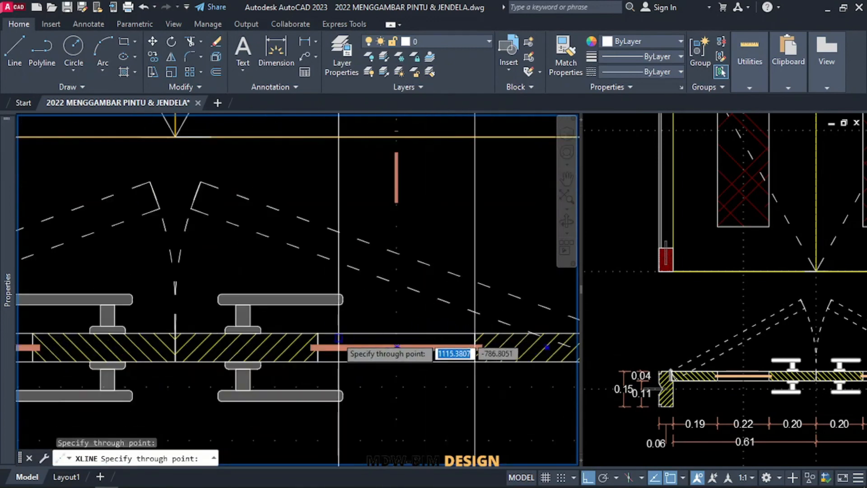
{"action": "scroll", "coordinate": [316, 346], "scroll_direction": "down", "scroll_amount": 4}
{"action": "scroll", "coordinate": [348, 299], "scroll_direction": "up", "scroll_amount": 5}
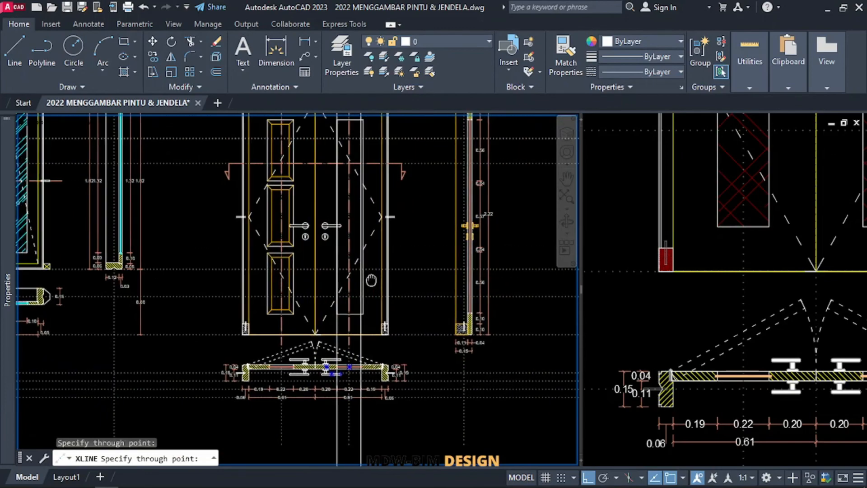
{"action": "key", "text": "Escape"}
Stretch the tall rectangle's right edge inward by 2 to the construction line, and erase both vertical construction lines
{"action": "left_click", "coordinate": [400, 325]}
{"action": "scroll", "coordinate": [400, 321], "scroll_direction": "down", "scroll_amount": 4}
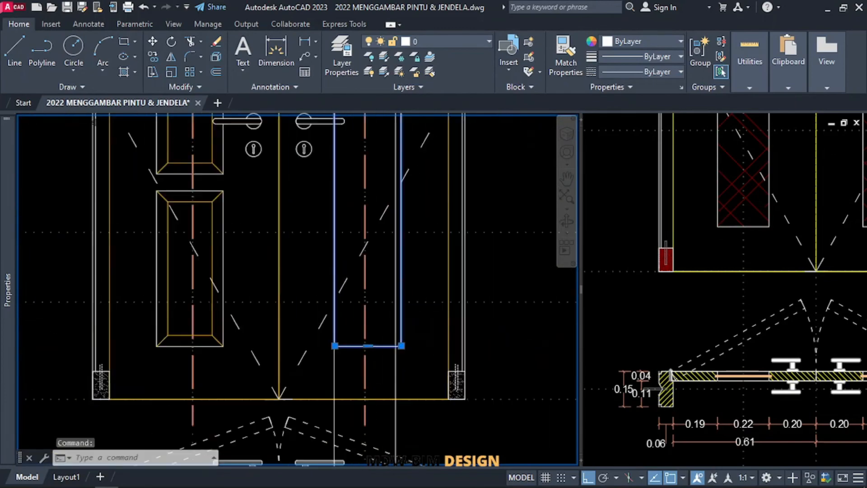
{"action": "middle_click_drag", "start_coordinate": [421, 242], "coordinate": [405, 312]}
{"action": "scroll", "coordinate": [388, 254], "scroll_direction": "up", "scroll_amount": 4}
{"action": "left_click", "coordinate": [377, 258]}
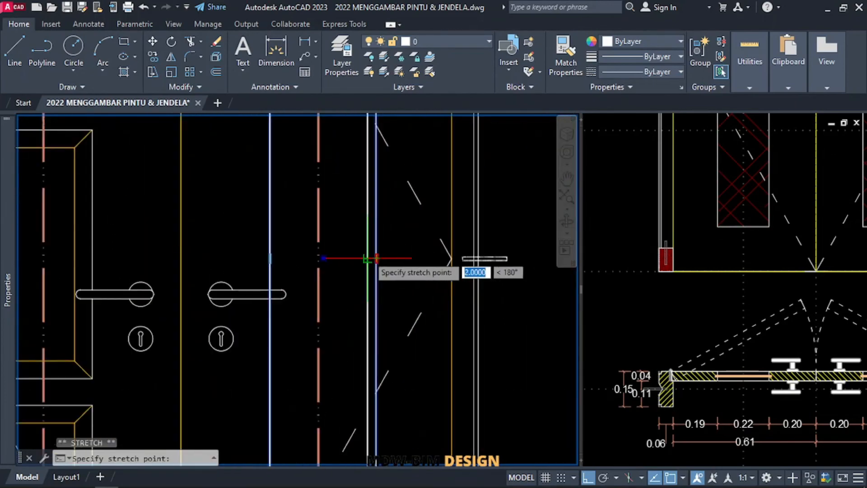
{"action": "scroll", "coordinate": [368, 217], "scroll_direction": "down", "scroll_amount": 3}
{"action": "key", "text": "Escape"}
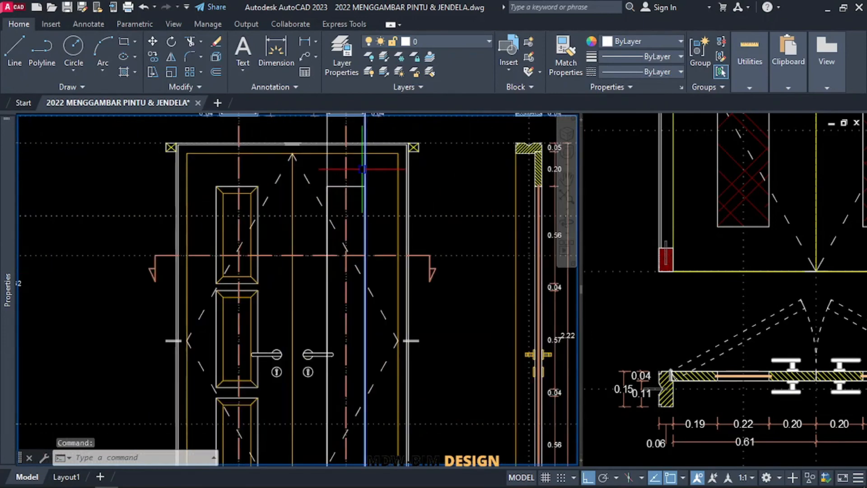
{"action": "key", "text": "Delete"}
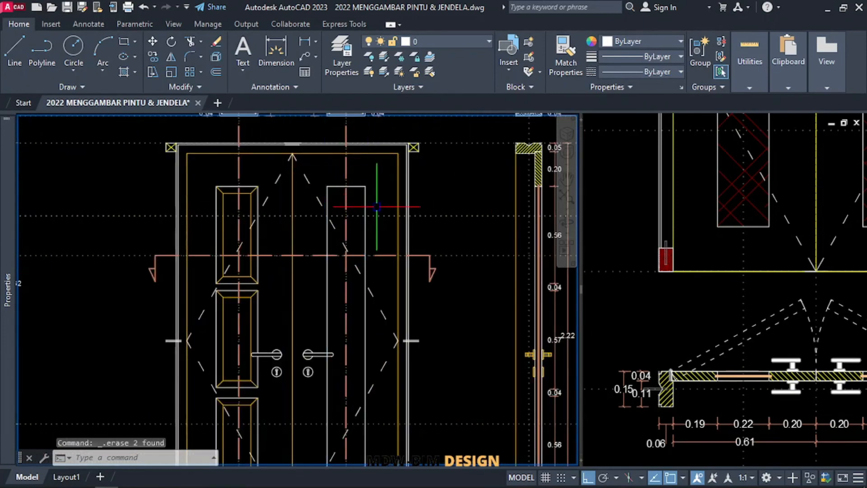
{"action": "scroll", "coordinate": [381, 222], "scroll_direction": "down", "scroll_amount": 4}
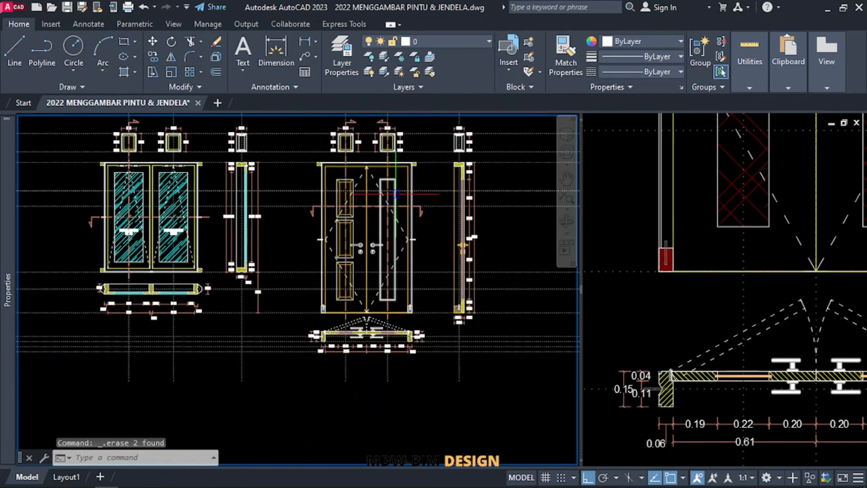
Start a hatch and pick the areas in the upper part of the right leaf's tall rectangle
{"action": "scroll", "coordinate": [395, 194], "scroll_direction": "up", "scroll_amount": 2}
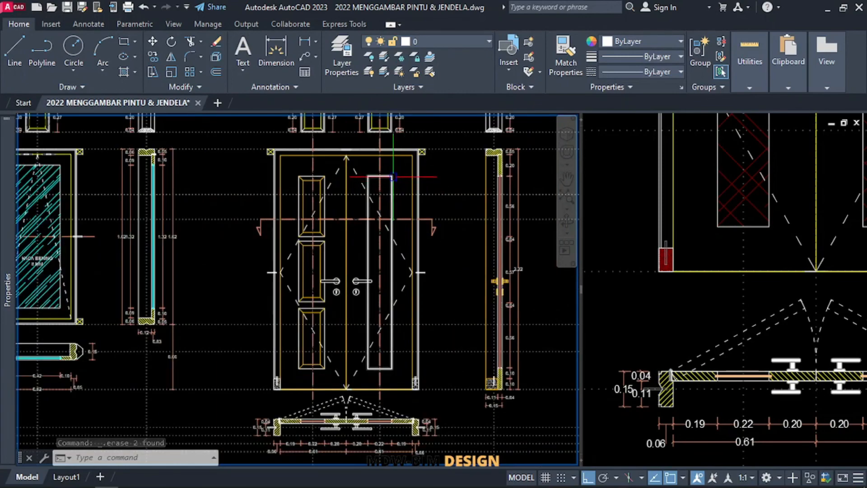
{"action": "type", "text": "h"}
{"action": "key", "text": "Return"}
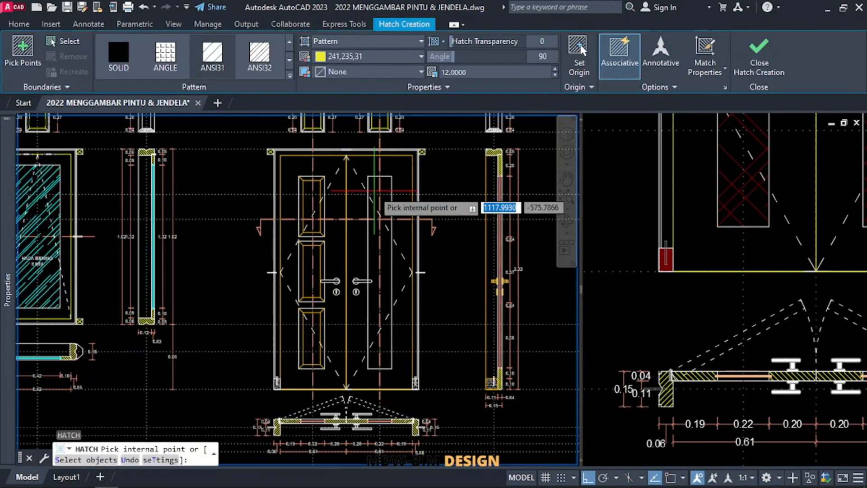
{"action": "scroll", "coordinate": [381, 185], "scroll_direction": "up", "scroll_amount": 4}
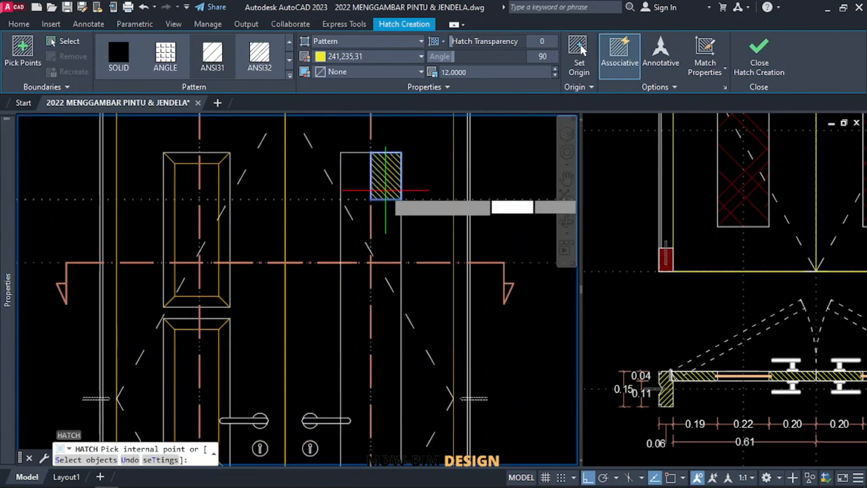
{"action": "left_click", "coordinate": [354, 190]}
{"action": "left_click", "coordinate": [377, 221]}
{"action": "left_click", "coordinate": [360, 219]}
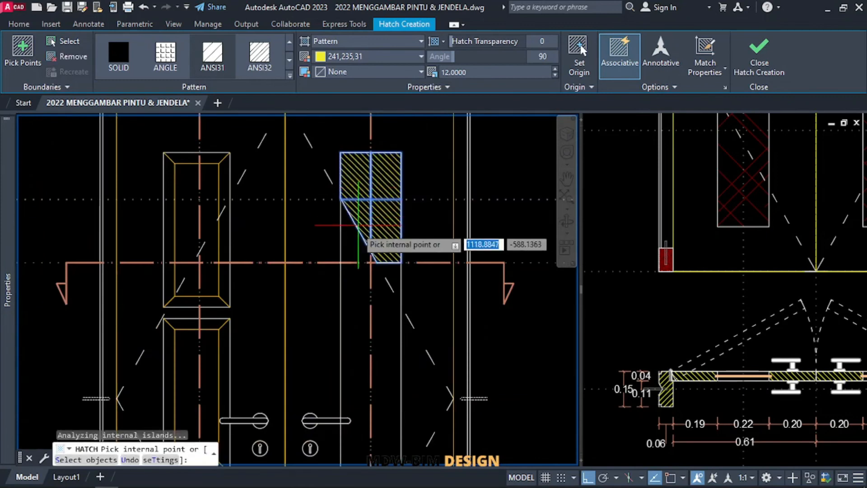
Add the rectangle's middle areas to the hatch, undoing the stray pick on the stile beside the door handle
{"action": "middle_click_drag", "start_coordinate": [354, 255], "coordinate": [386, 113]}
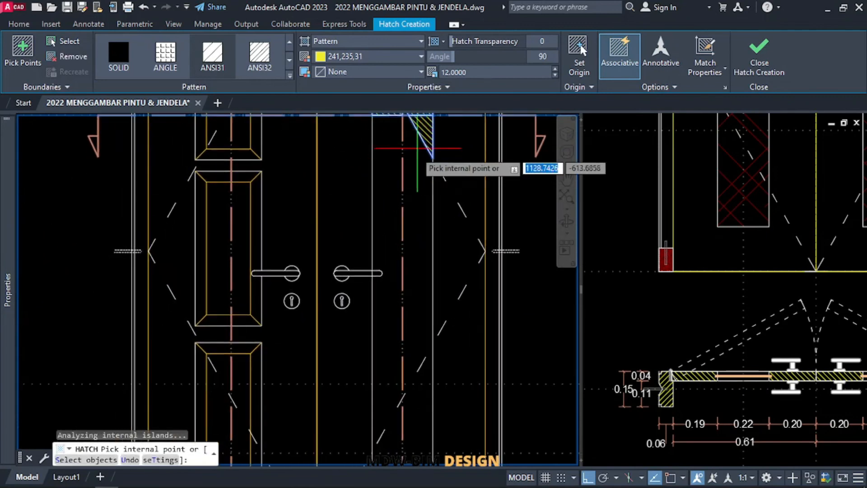
{"action": "left_click", "coordinate": [417, 148]}
{"action": "left_click", "coordinate": [357, 199]}
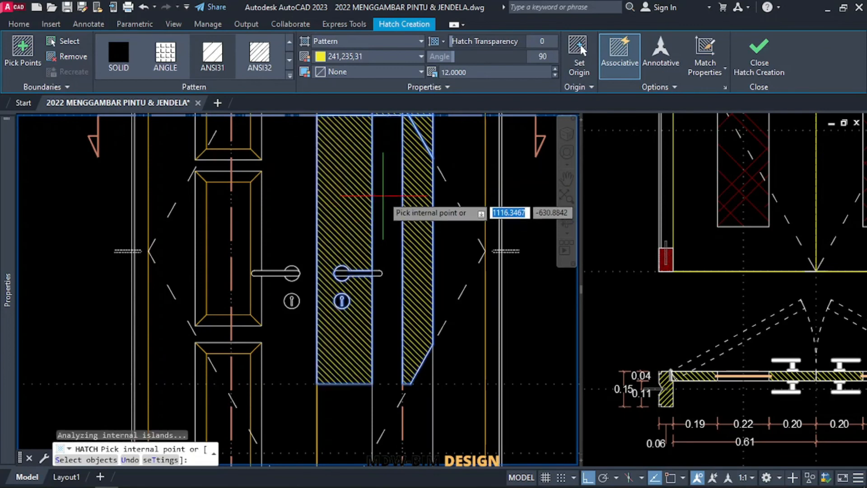
{"action": "key", "text": "ctrl+z"}
{"action": "left_click", "coordinate": [383, 196]}
{"action": "scroll", "coordinate": [385, 195], "scroll_direction": "down", "scroll_amount": 2}
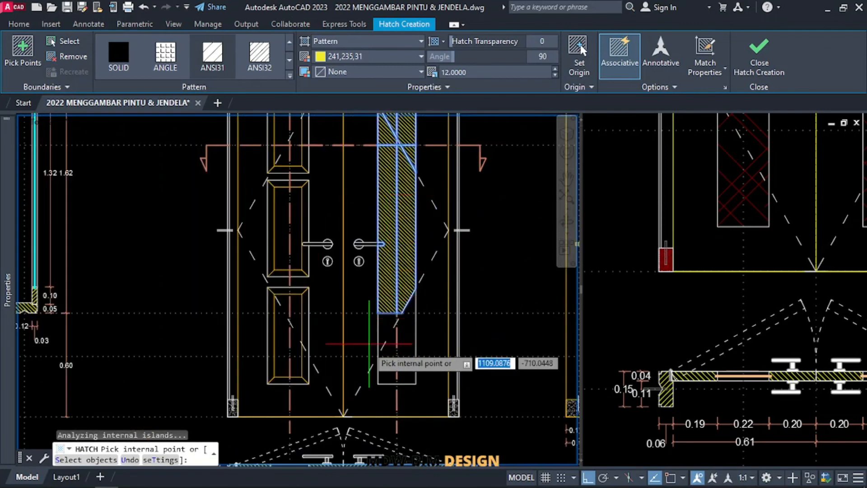
Add the remaining areas at the lower end of the tall rectangle to the hatch
{"action": "scroll", "coordinate": [369, 343], "scroll_direction": "up", "scroll_amount": 3}
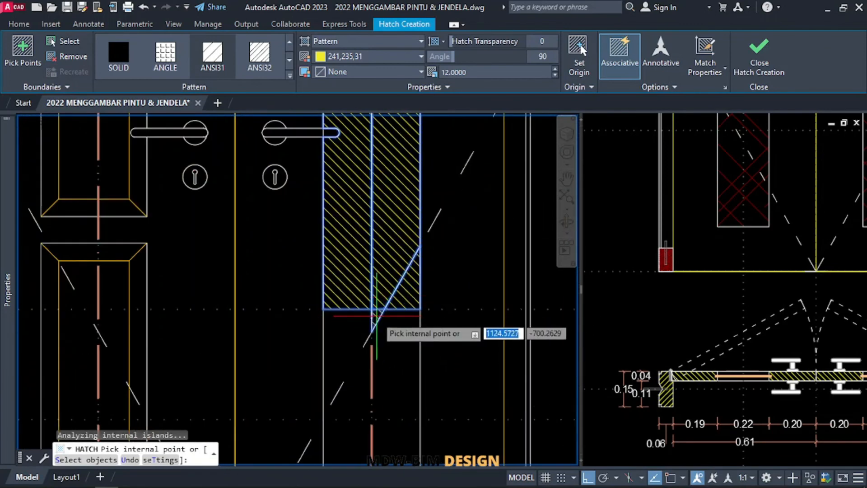
{"action": "middle_click_drag", "start_coordinate": [372, 260], "coordinate": [432, 199]}
{"action": "left_click", "coordinate": [457, 284]}
{"action": "left_click", "coordinate": [415, 287]}
{"action": "scroll", "coordinate": [428, 153], "scroll_direction": "down", "scroll_amount": 3}
{"action": "middle_click_drag", "start_coordinate": [429, 153], "coordinate": [351, 396]}
Browse the available hatch patterns and set the tall rectangle's hatch to HOUND
{"action": "left_click", "coordinate": [289, 75]}
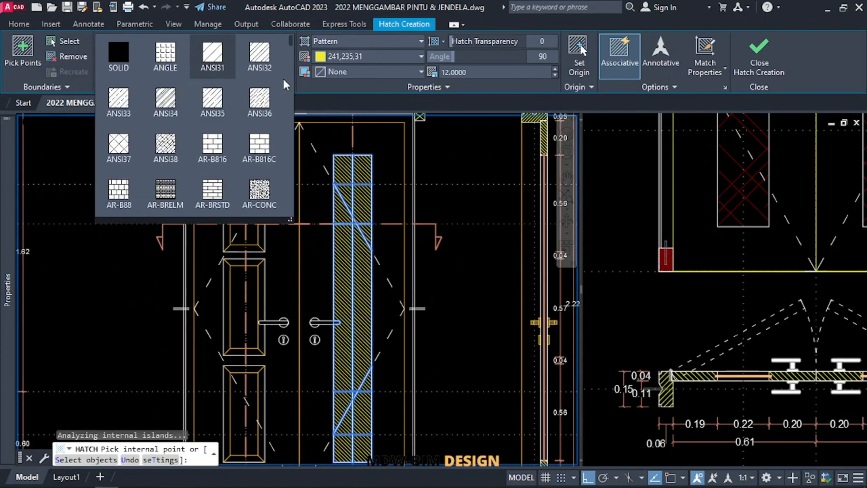
{"action": "scroll", "coordinate": [183, 141], "scroll_direction": "down", "scroll_amount": 3}
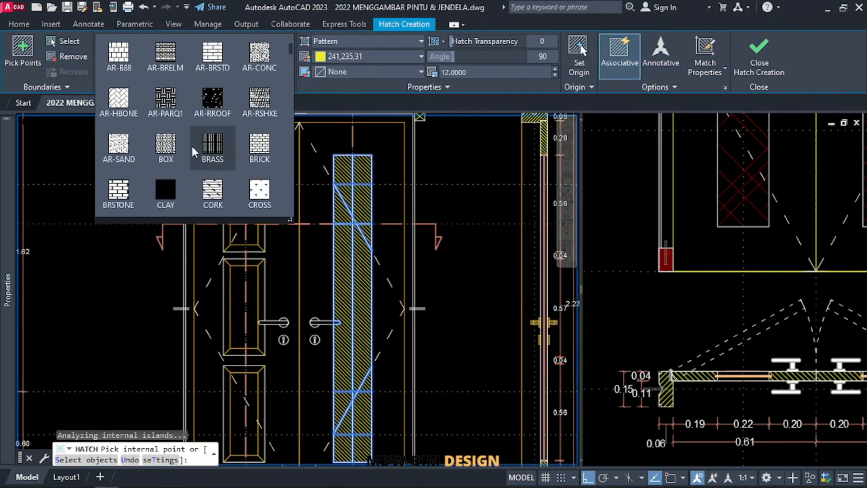
{"action": "left_click", "coordinate": [198, 148]}
{"action": "scroll", "coordinate": [198, 147], "scroll_direction": "down", "scroll_amount": 2}
{"action": "left_click", "coordinate": [197, 148]}
{"action": "scroll", "coordinate": [199, 148], "scroll_direction": "down", "scroll_amount": 1}
{"action": "left_click", "coordinate": [199, 148]}
{"action": "scroll", "coordinate": [201, 148], "scroll_direction": "down", "scroll_amount": 2}
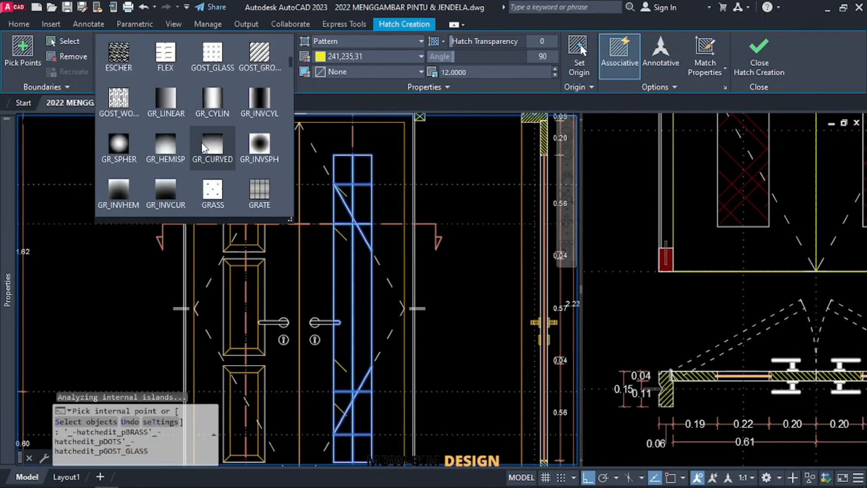
{"action": "left_click", "coordinate": [204, 148]}
{"action": "scroll", "coordinate": [203, 148], "scroll_direction": "down", "scroll_amount": 1}
{"action": "left_click", "coordinate": [203, 148]}
{"action": "scroll", "coordinate": [203, 148], "scroll_direction": "down", "scroll_amount": 1}
{"action": "left_click", "coordinate": [203, 148]}
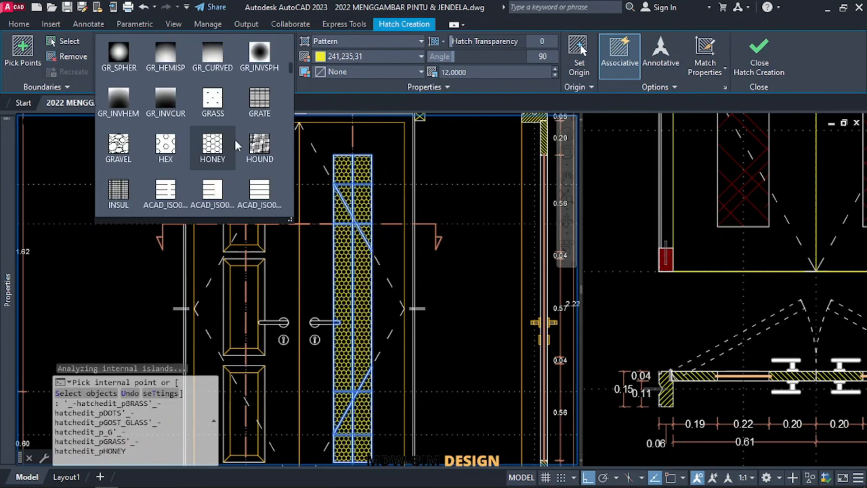
{"action": "left_click", "coordinate": [258, 157]}
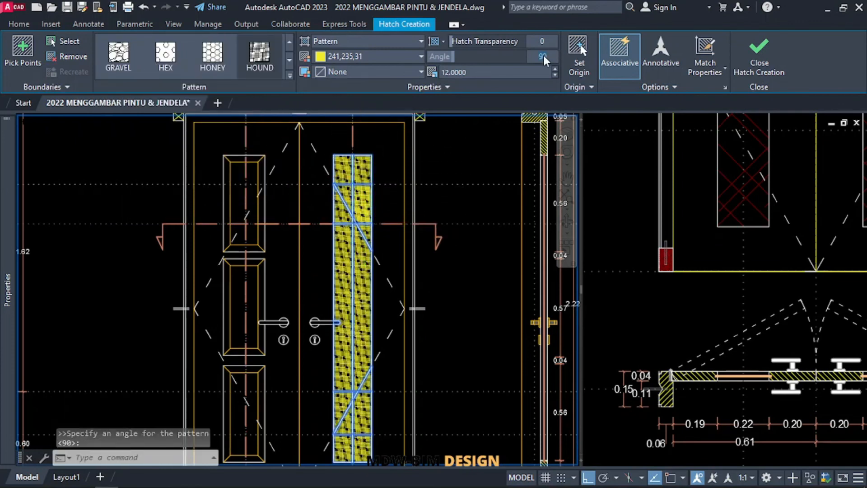
Set the hatch angle to 45 and the hatch scale to 75
{"action": "type", "text": "45"}
{"action": "key", "text": "Return"}
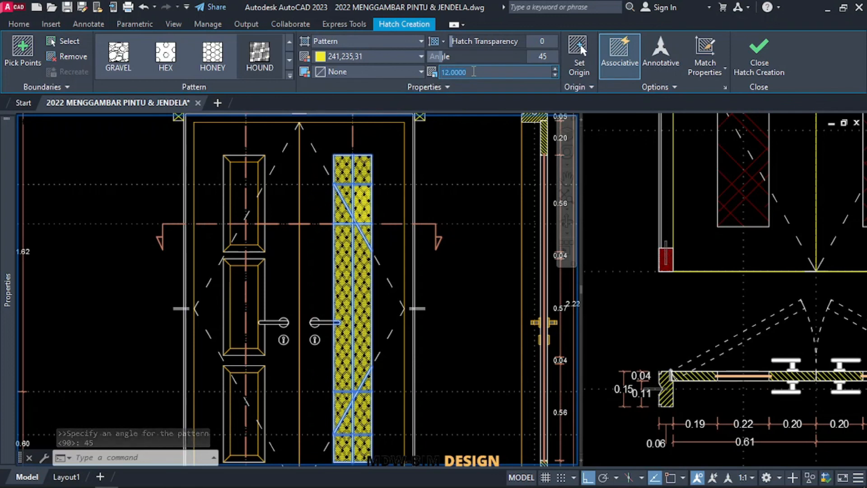
{"action": "left_click", "coordinate": [473, 71]}
{"action": "type", "text": "50"}
{"action": "key", "text": "Return"}
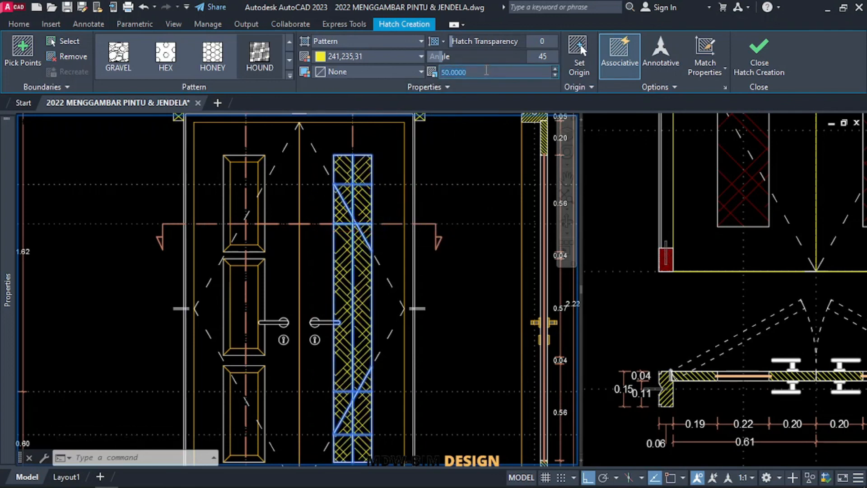
{"action": "left_click", "coordinate": [486, 70]}
{"action": "type", "text": "75"}
{"action": "key", "text": "Return"}
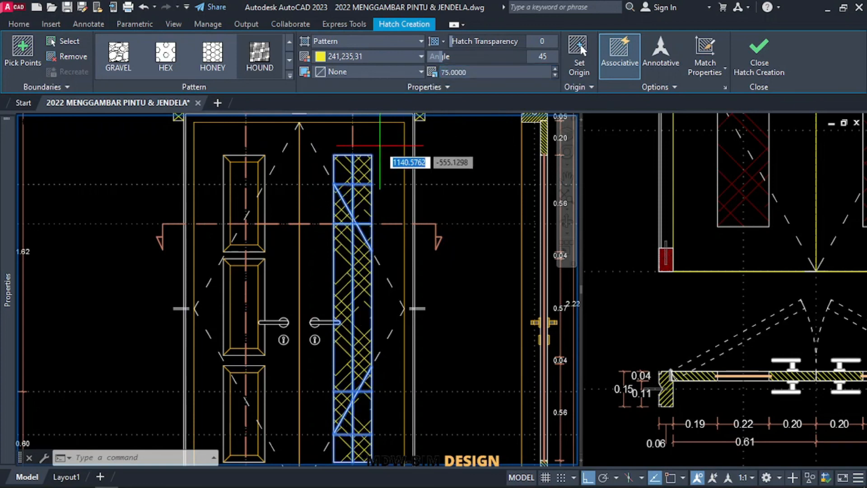
Change the hatch colour to red (10), set its scale to 100 and finish the hatch
{"action": "left_click", "coordinate": [389, 57]}
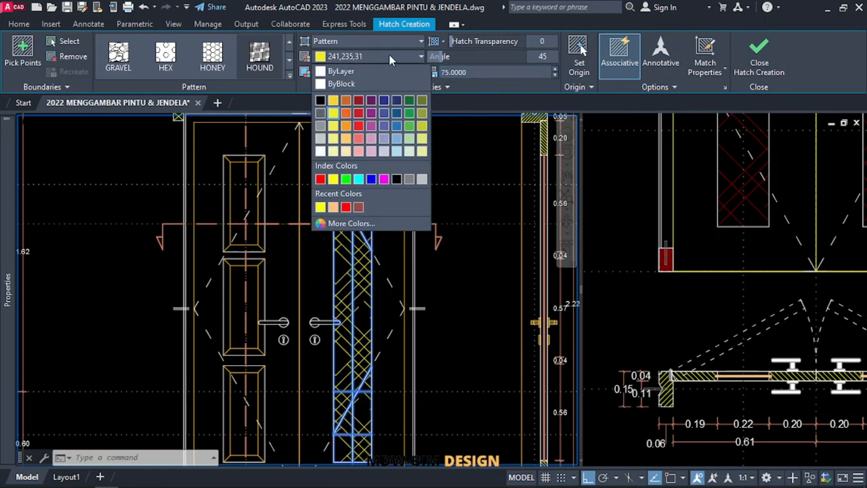
{"action": "left_click", "coordinate": [346, 207]}
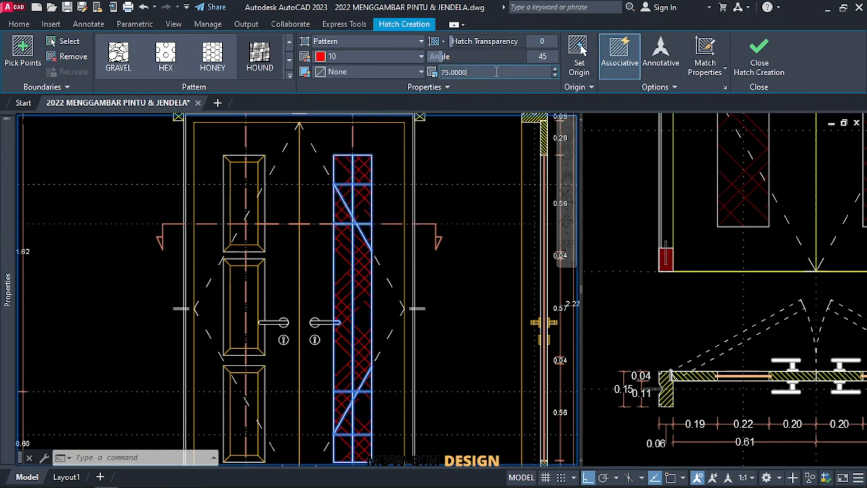
{"action": "key", "text": "Return"}
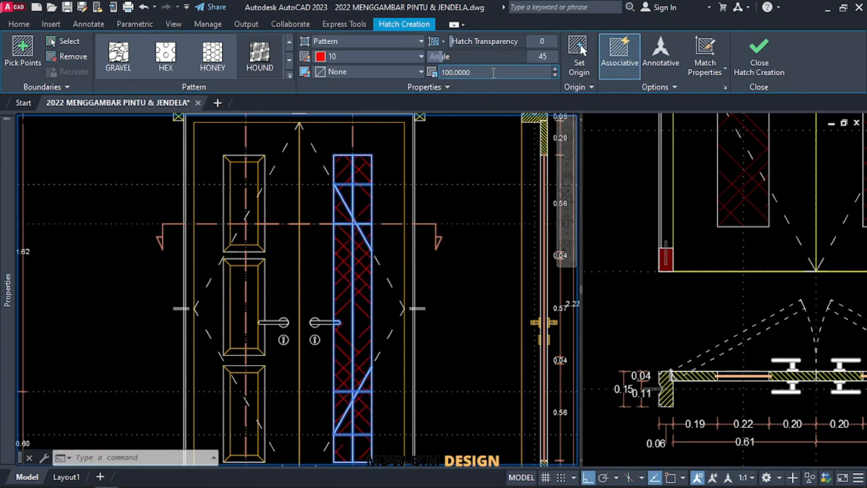
{"action": "left_click", "coordinate": [758, 45]}
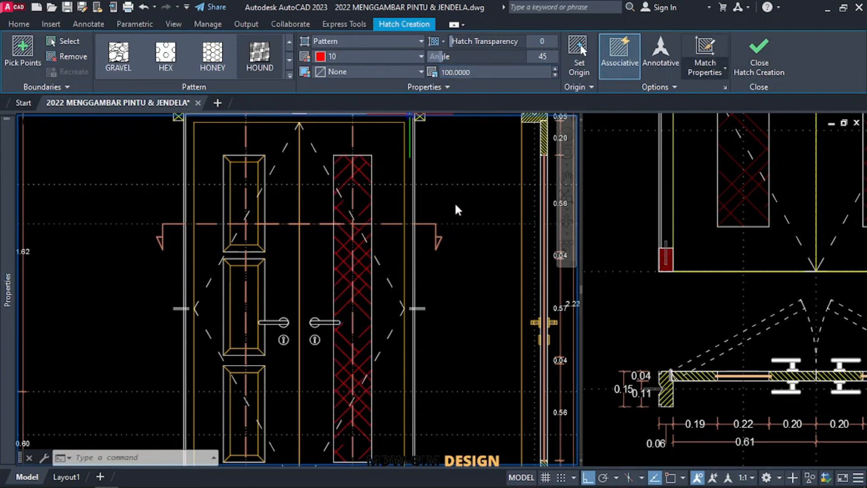
Erase the three raised panels on the left door leaf
{"action": "scroll", "coordinate": [421, 179], "scroll_direction": "down", "scroll_amount": 4}
{"action": "scroll", "coordinate": [419, 180], "scroll_direction": "down", "scroll_amount": 2}
{"action": "scroll", "coordinate": [402, 195], "scroll_direction": "up", "scroll_amount": 2}
{"action": "scroll", "coordinate": [373, 246], "scroll_direction": "up", "scroll_amount": 2}
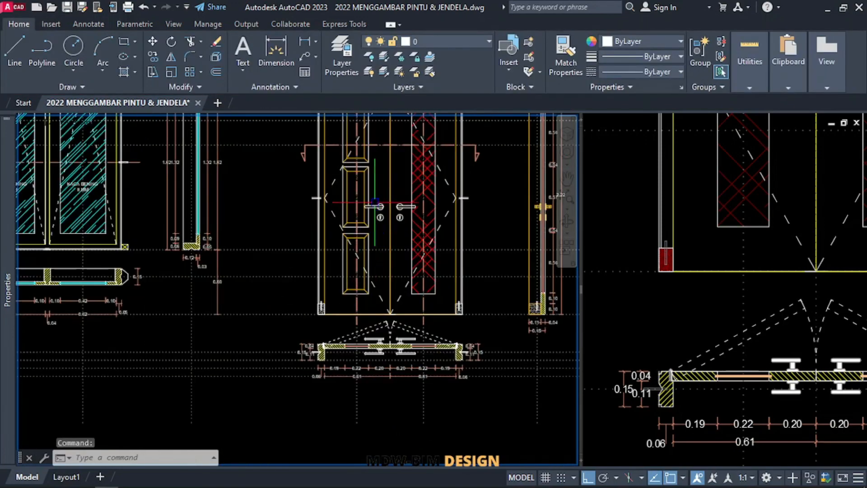
{"action": "scroll", "coordinate": [370, 200], "scroll_direction": "down", "scroll_amount": 2}
{"action": "scroll", "coordinate": [361, 237], "scroll_direction": "down", "scroll_amount": 2}
{"action": "scroll", "coordinate": [360, 198], "scroll_direction": "up", "scroll_amount": 2}
{"action": "scroll", "coordinate": [397, 194], "scroll_direction": "up", "scroll_amount": 1}
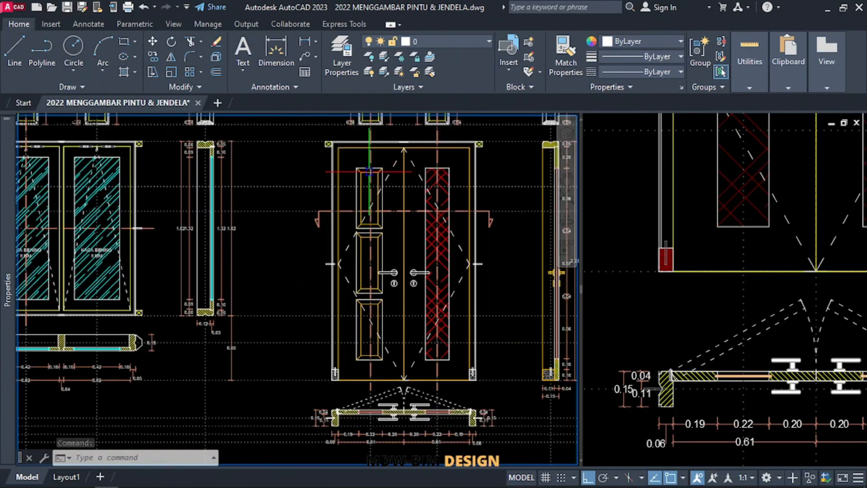
{"action": "scroll", "coordinate": [338, 161], "scroll_direction": "up", "scroll_amount": 2}
{"action": "left_click", "coordinate": [339, 161]}
{"action": "scroll", "coordinate": [357, 167], "scroll_direction": "down", "scroll_amount": 2}
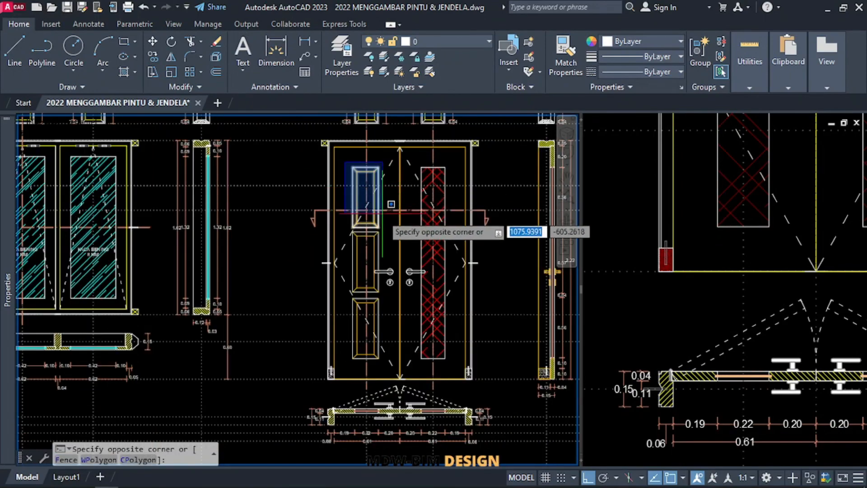
{"action": "left_click", "coordinate": [380, 297]}
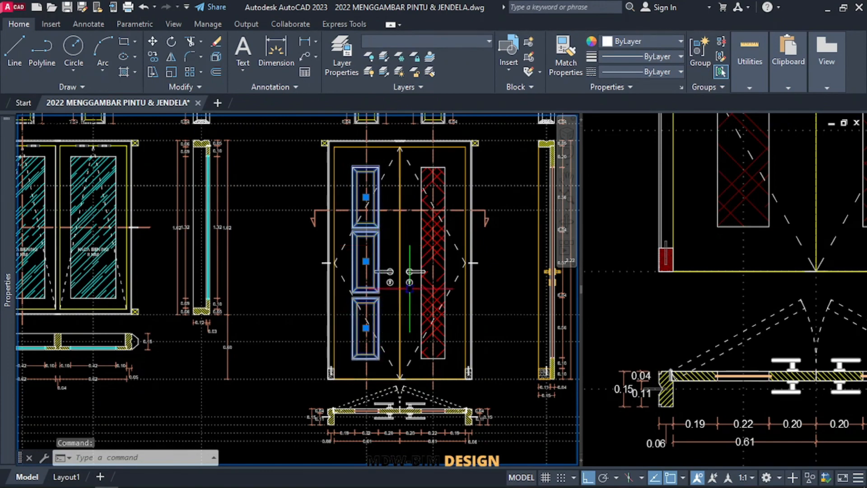
{"action": "key", "text": "Delete"}
Mirror the right leaf's hatched rectangle about the door's vertical centreline onto the left leaf, keeping the original
{"action": "scroll", "coordinate": [452, 161], "scroll_direction": "up", "scroll_amount": 2}
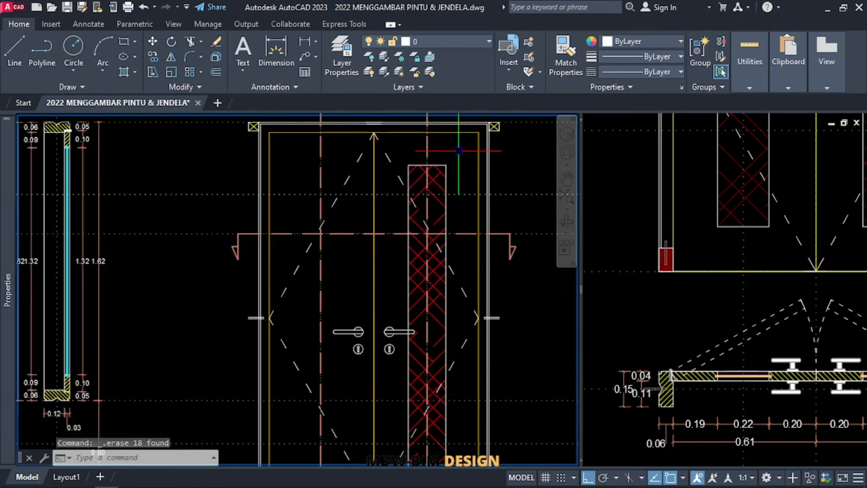
{"action": "left_click", "coordinate": [459, 150]}
{"action": "left_click", "coordinate": [431, 185]}
{"action": "type", "text": "mi"}
{"action": "key", "text": "Return"}
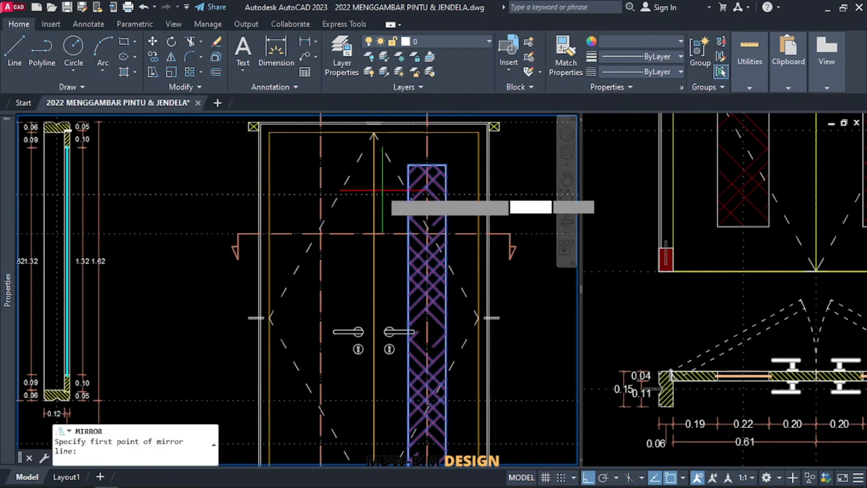
{"action": "left_click", "coordinate": [374, 234]}
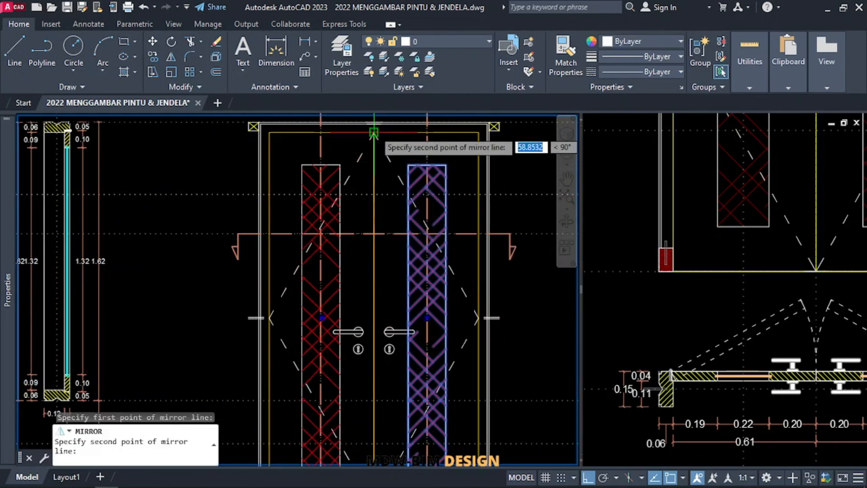
{"action": "left_click", "coordinate": [377, 135]}
{"action": "key", "text": "Return"}
Compare the double door's elevation, plan and side section with the reference drawing in the other viewport
{"action": "scroll", "coordinate": [382, 204], "scroll_direction": "down", "scroll_amount": 2}
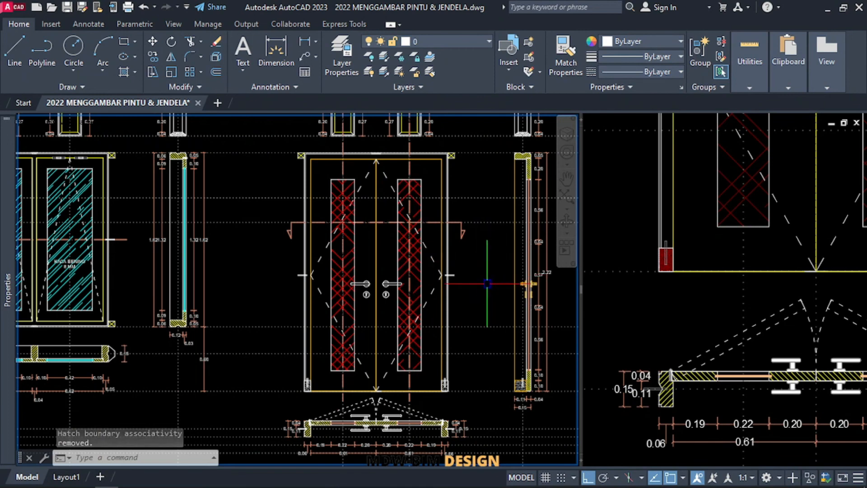
{"action": "left_click", "coordinate": [634, 210]}
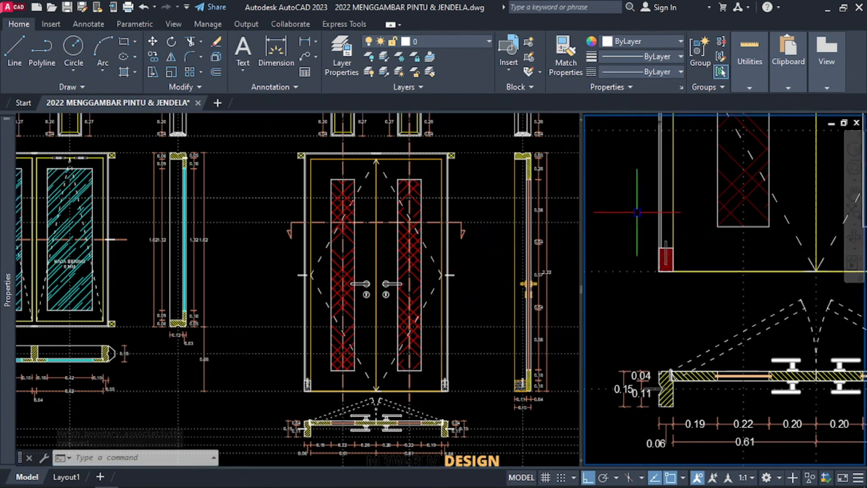
{"action": "scroll", "coordinate": [628, 188], "scroll_direction": "down", "scroll_amount": 3}
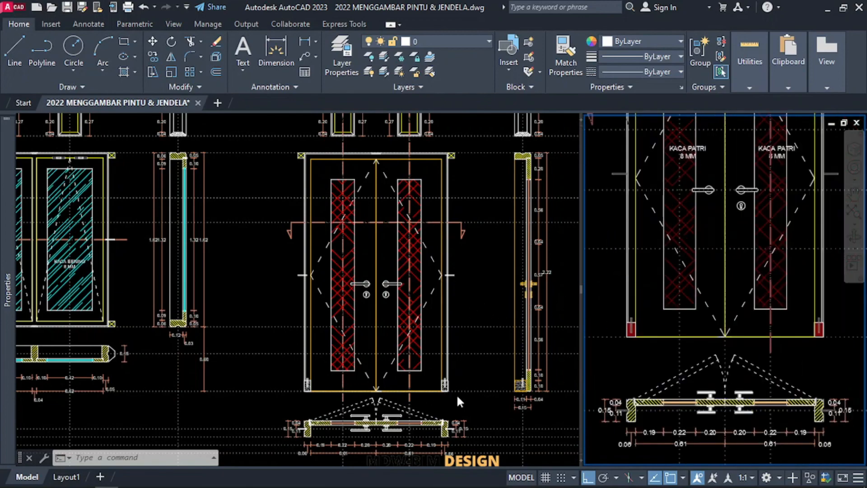
{"action": "left_click", "coordinate": [481, 398]}
{"action": "scroll", "coordinate": [427, 423], "scroll_direction": "up", "scroll_amount": 6}
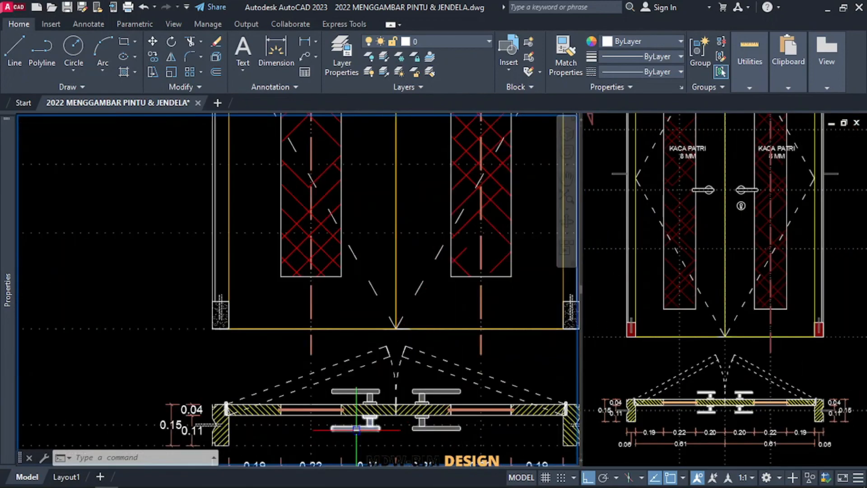
{"action": "scroll", "coordinate": [270, 321], "scroll_direction": "down", "scroll_amount": 4}
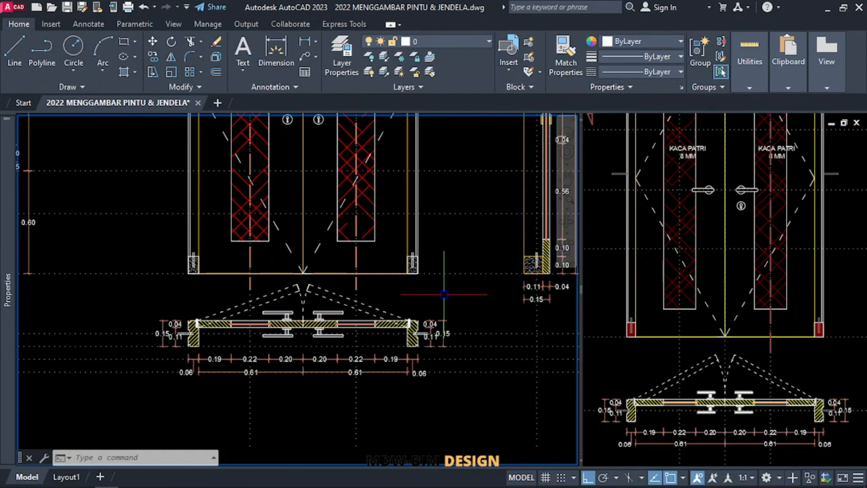
{"action": "scroll", "coordinate": [444, 294], "scroll_direction": "down", "scroll_amount": 6}
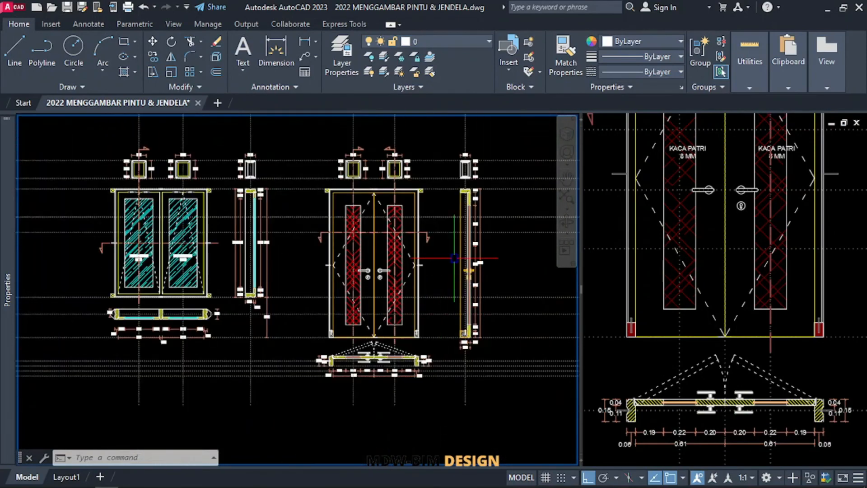
{"action": "mouse_move", "coordinate": [455, 258]}
{"action": "middle_mouse_down"}
{"action": "mouse_move", "coordinate": [451, 271]}
{"action": "mouse_move", "coordinate": [483, 286]}
{"action": "mouse_move", "coordinate": [424, 314]}
{"action": "middle_mouse_up"}
{"action": "scroll", "coordinate": [463, 296], "scroll_direction": "up", "scroll_amount": 3}
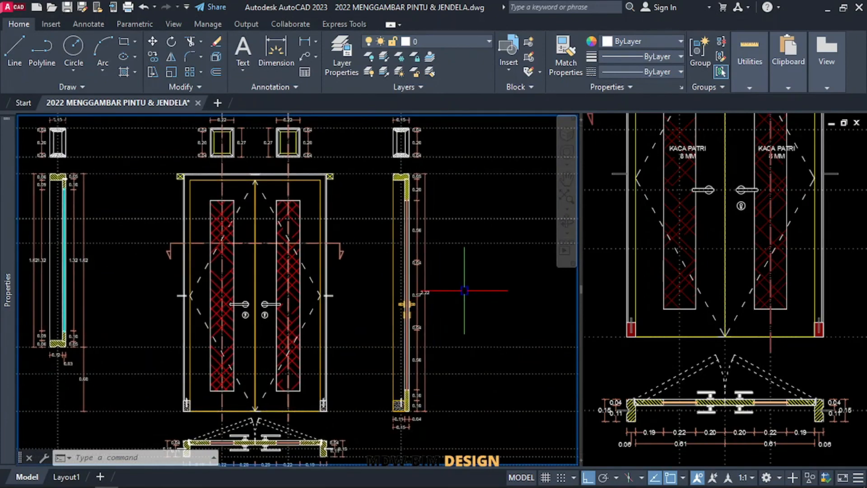
{"action": "mouse_move", "coordinate": [465, 290]}
{"action": "middle_mouse_down"}
{"action": "mouse_move", "coordinate": [474, 289]}
{"action": "mouse_move", "coordinate": [464, 278]}
{"action": "middle_mouse_up"}
{"action": "scroll", "coordinate": [474, 291], "scroll_direction": "down", "scroll_amount": 2}
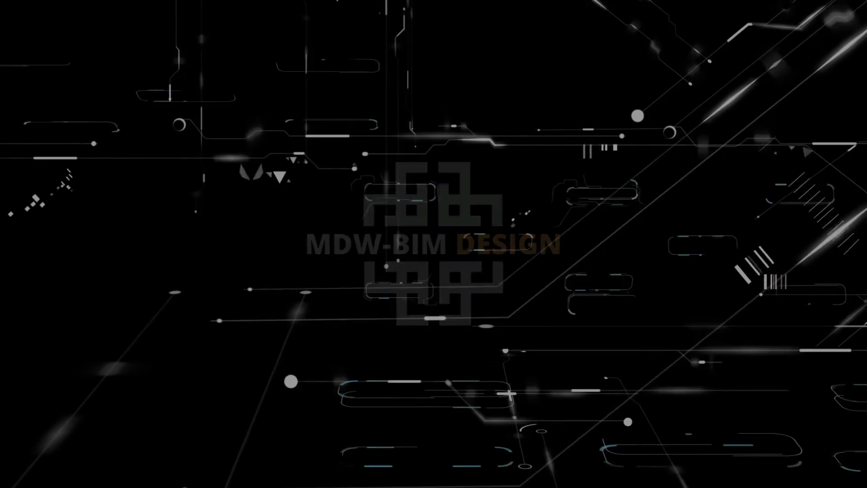